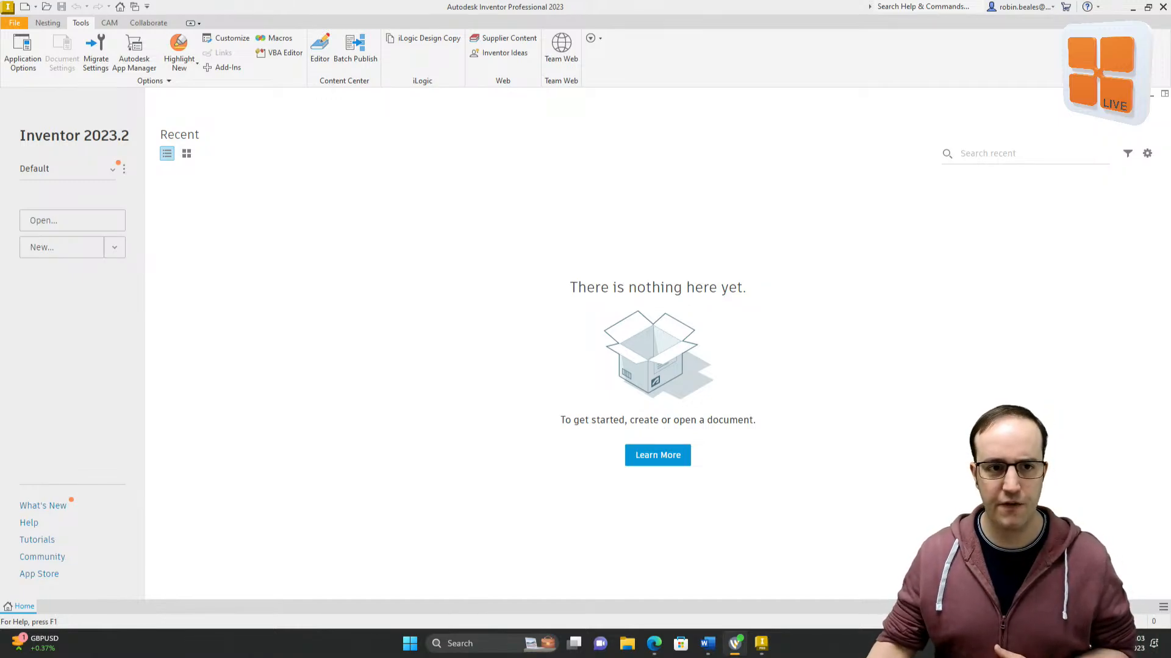
Step: Create a new assembly file and show the design commands for it
left_click(35, 6)
left_click(40, 24)
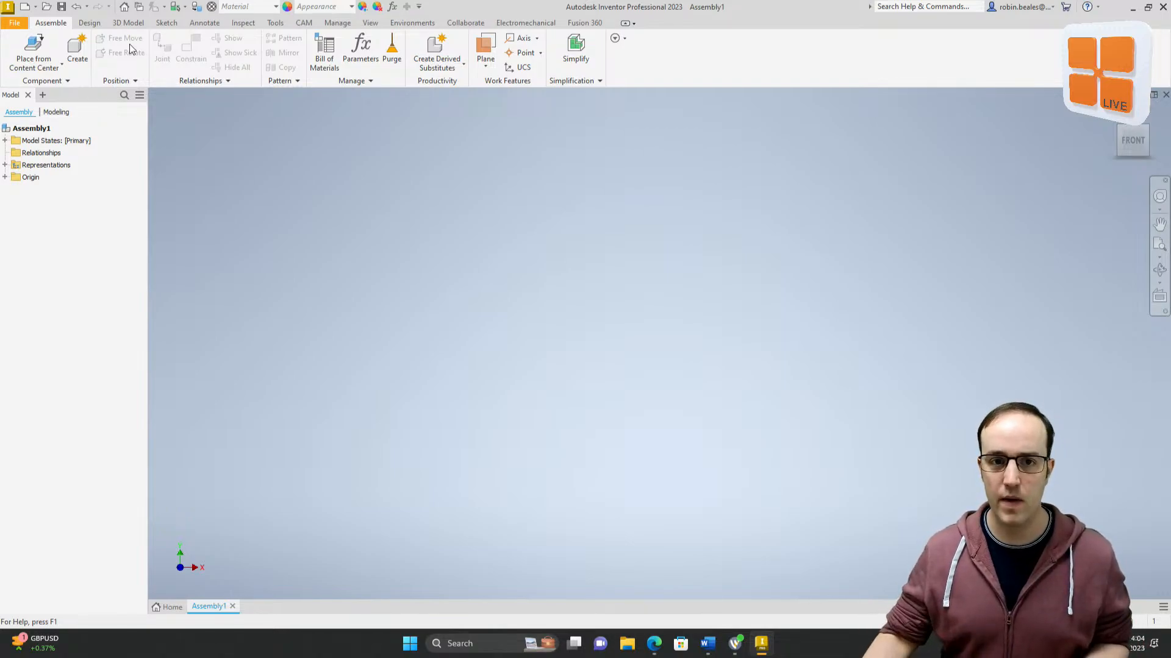
left_click(90, 23)
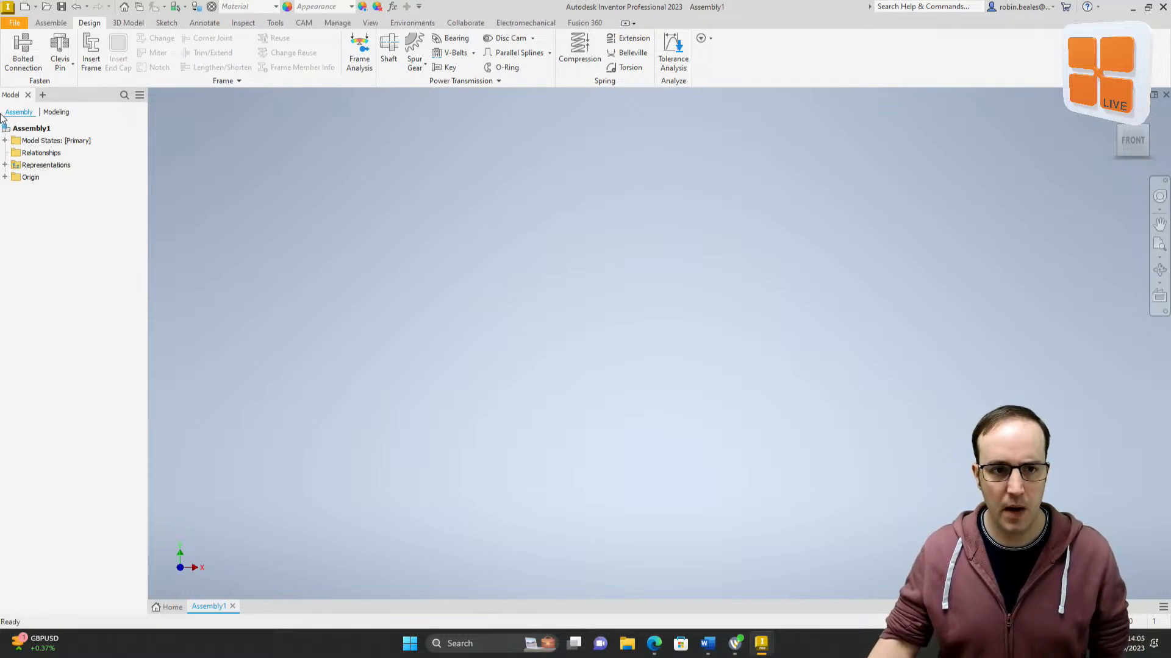
Step: Save the assembly as Assembly1 in a new folder named Frame Gen inside Documents
left_click(64, 6)
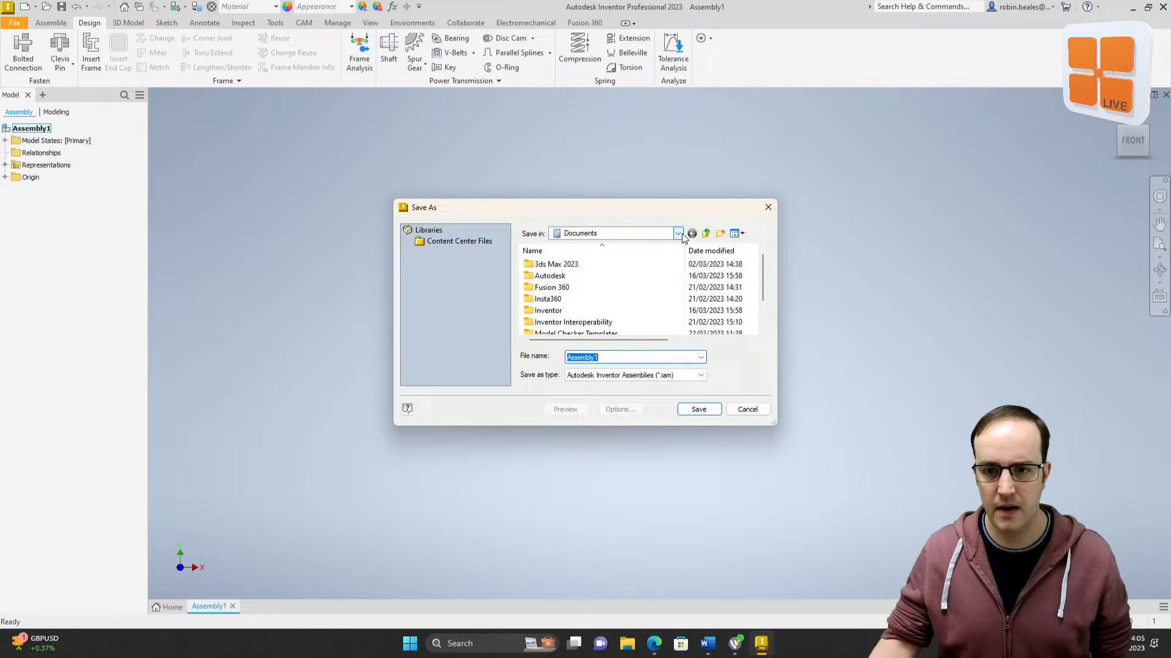
left_click(720, 234)
type("Frame Gen")
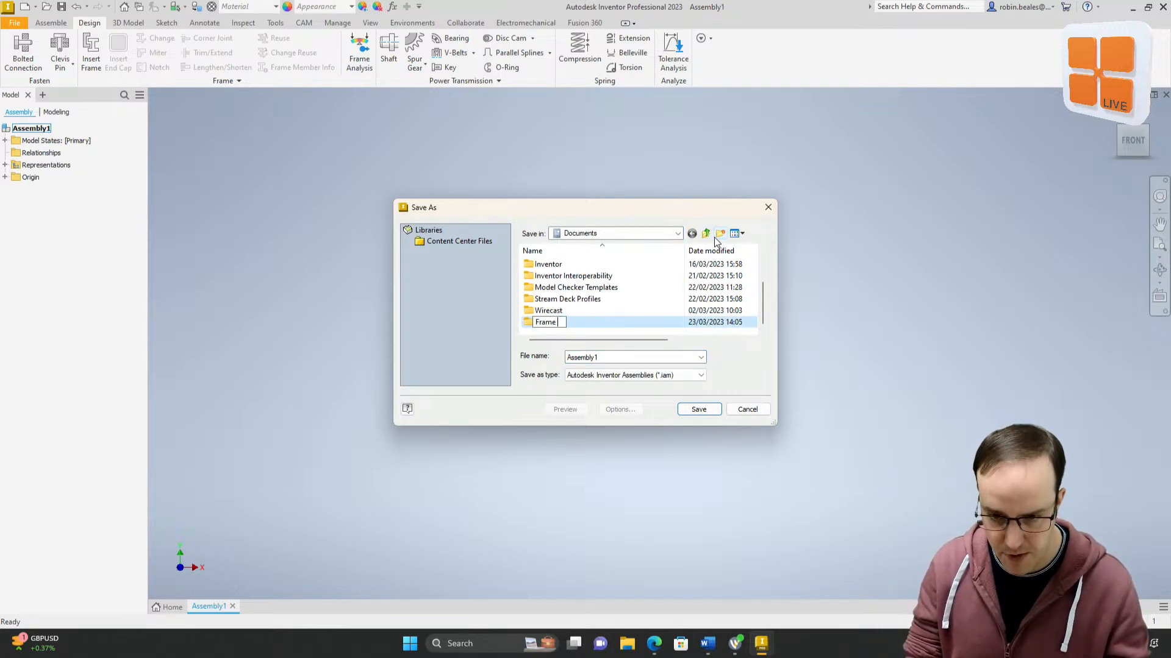
key("Return")
key("Return")
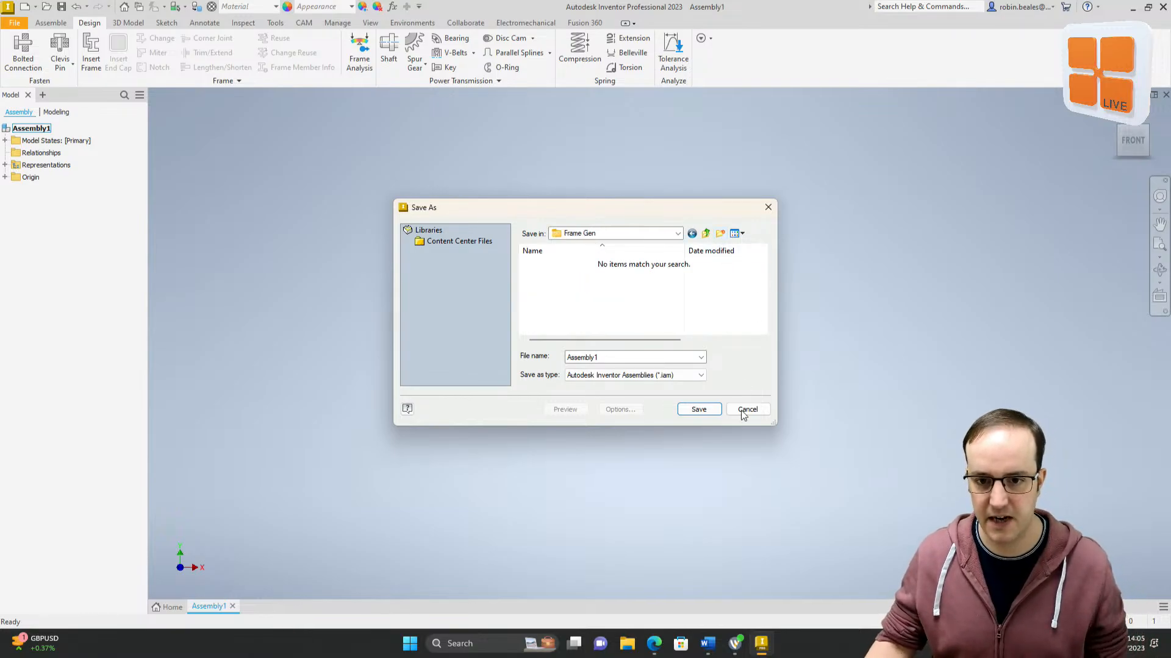
left_click(694, 411)
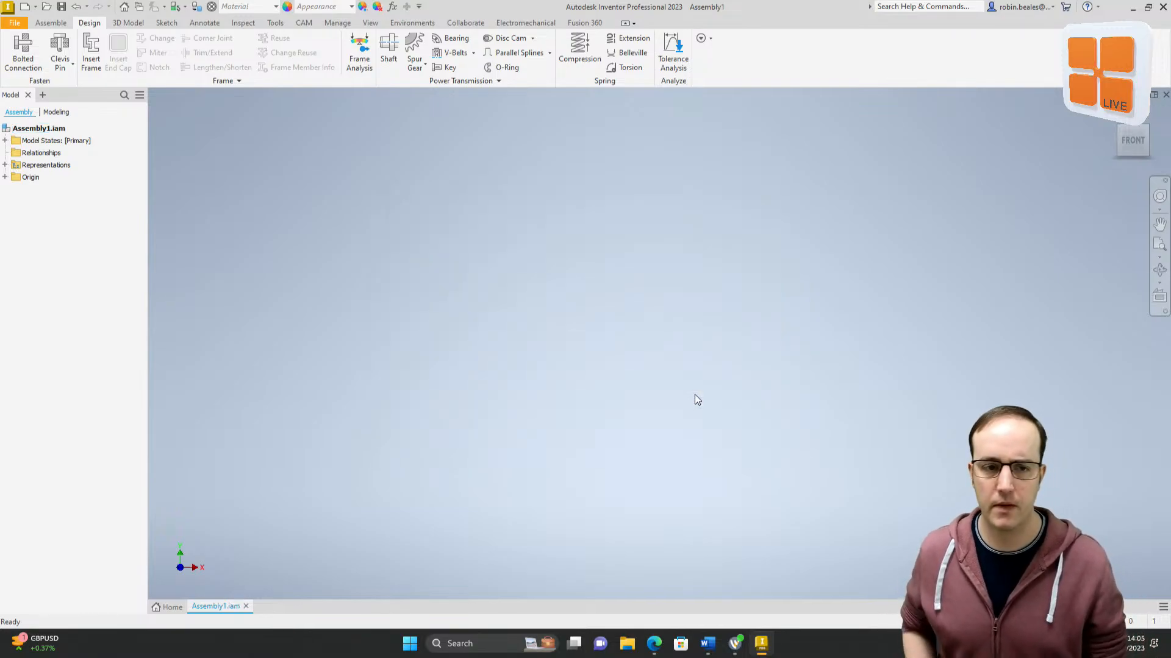
Step: Check the units of the en-US Standard.ipt template and look through the Metric and English template folders
left_click(24, 6)
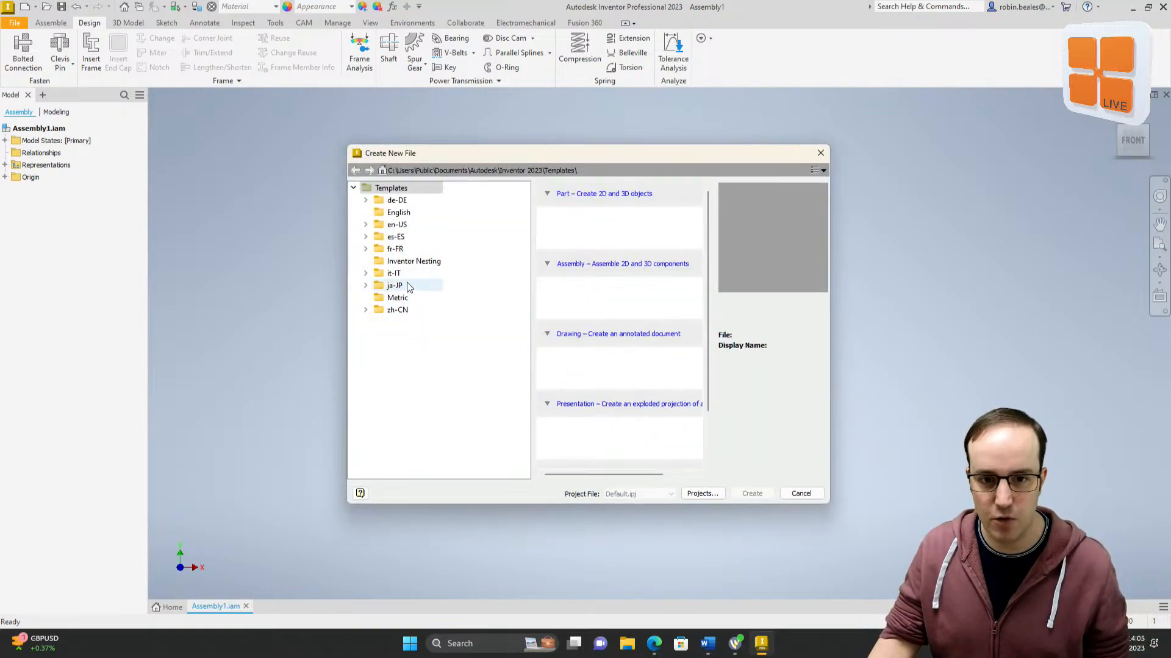
left_click(395, 226)
left_click(585, 223)
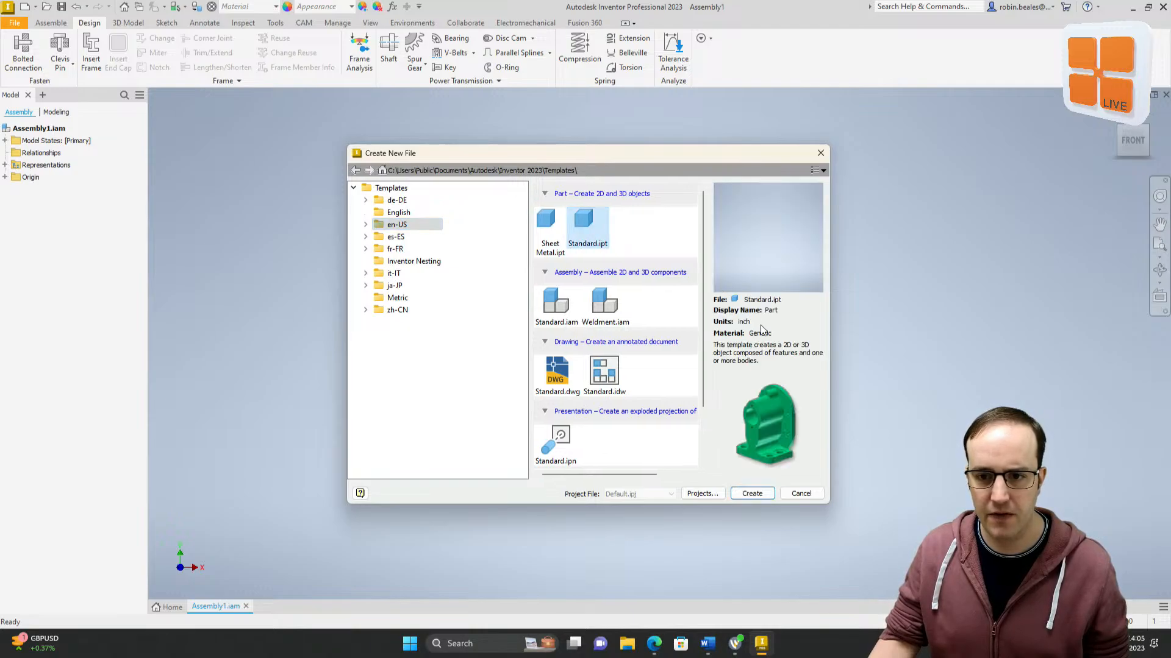
left_click(397, 297)
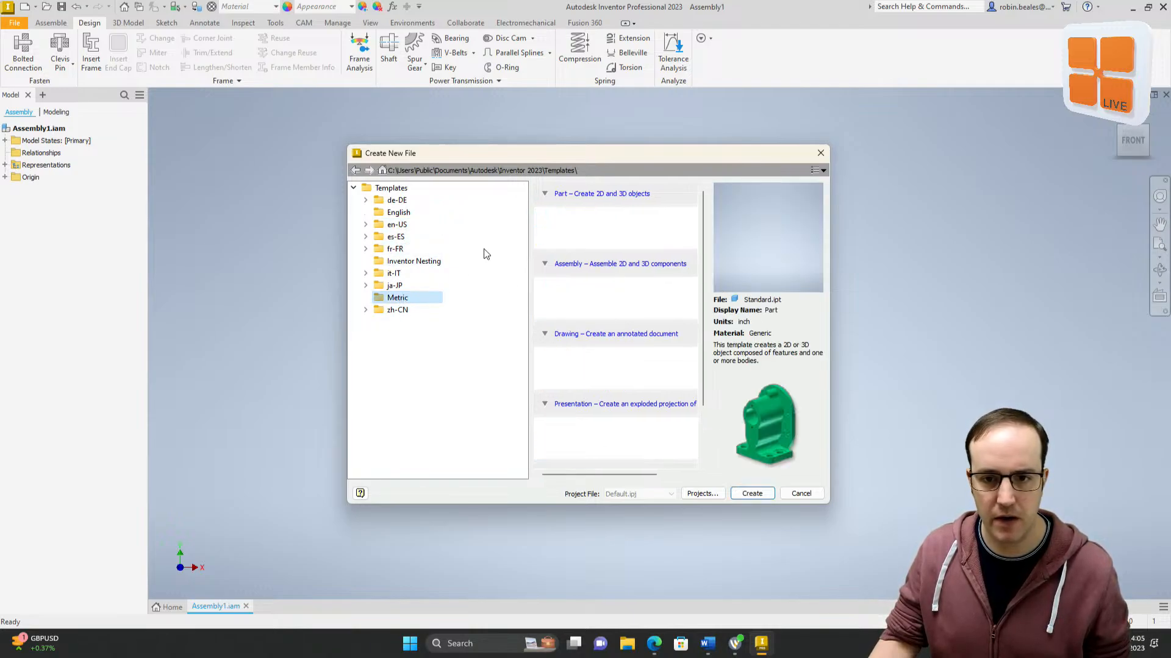
left_click(400, 226)
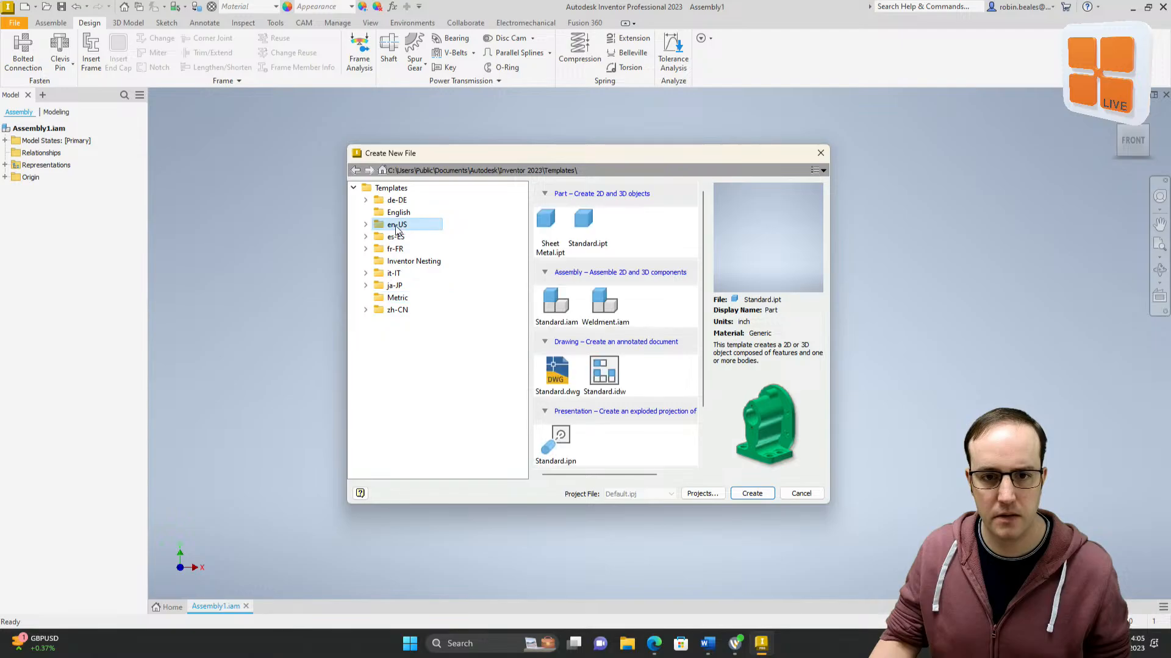
left_click(397, 215)
left_click(397, 225)
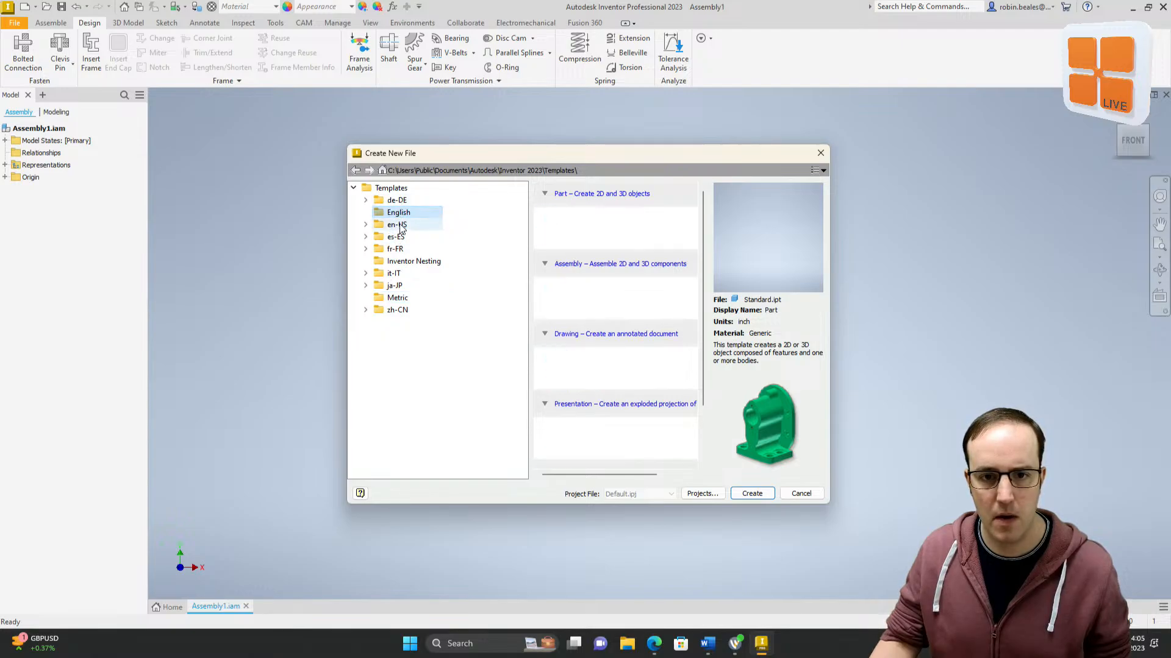
left_click(584, 223)
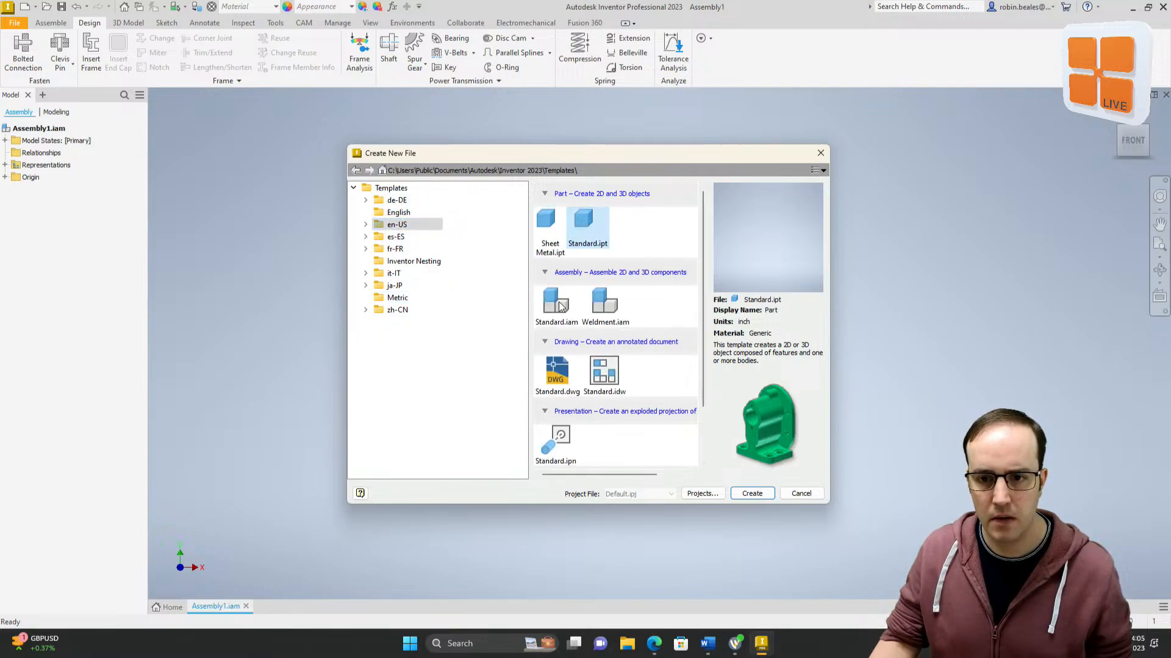
left_click(801, 493)
Step: Close the assembly and set the default templates to millimeters with the ISO drawing standard, overwriting the existing templates
left_click(245, 606)
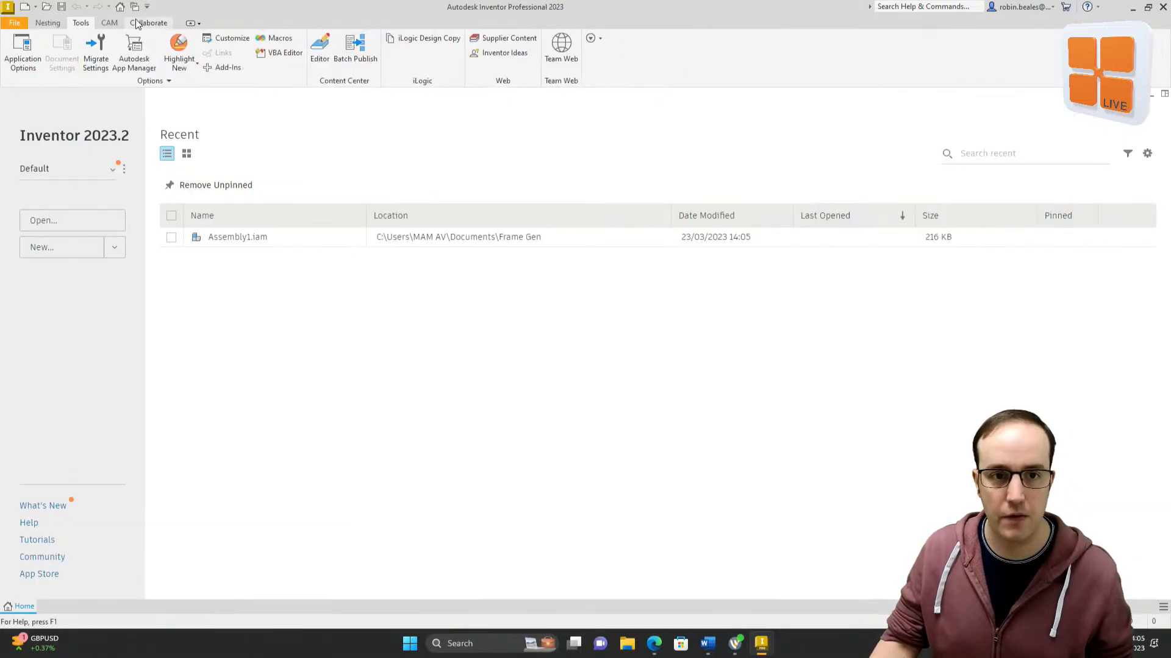
left_click(22, 53)
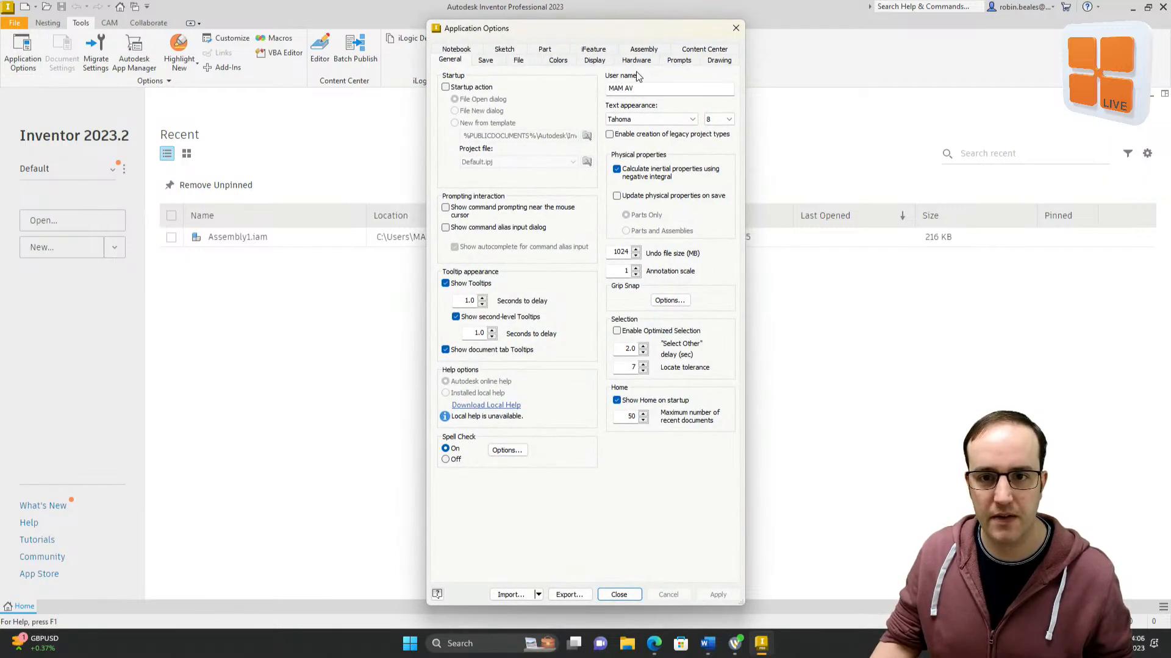
left_click(519, 60)
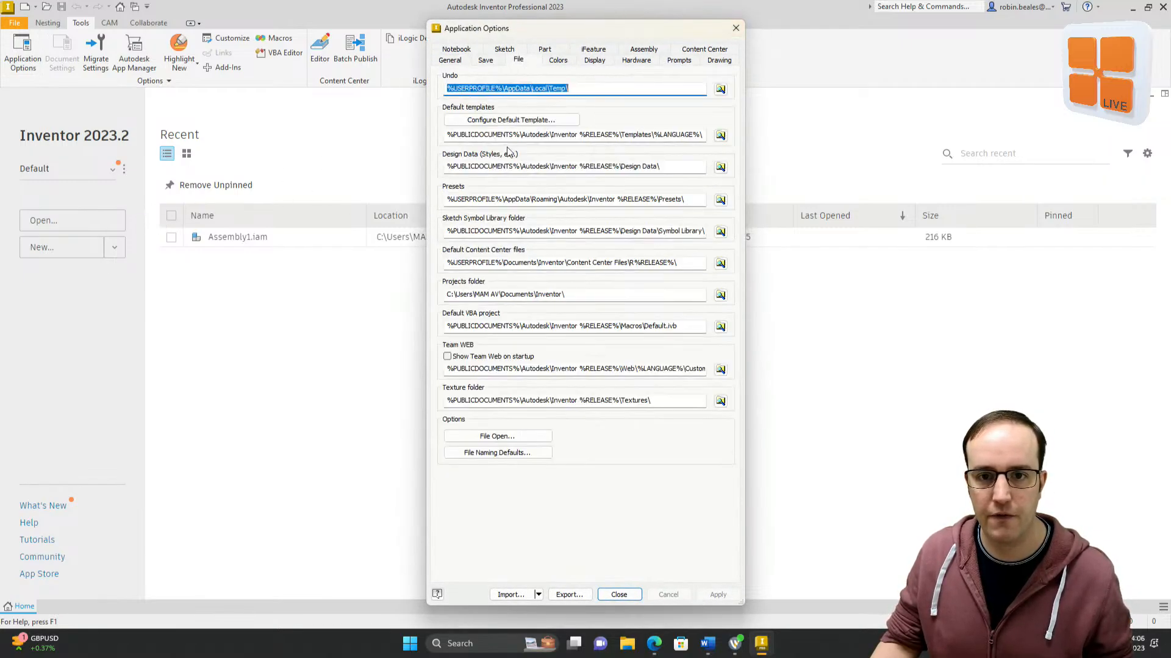
left_click(527, 122)
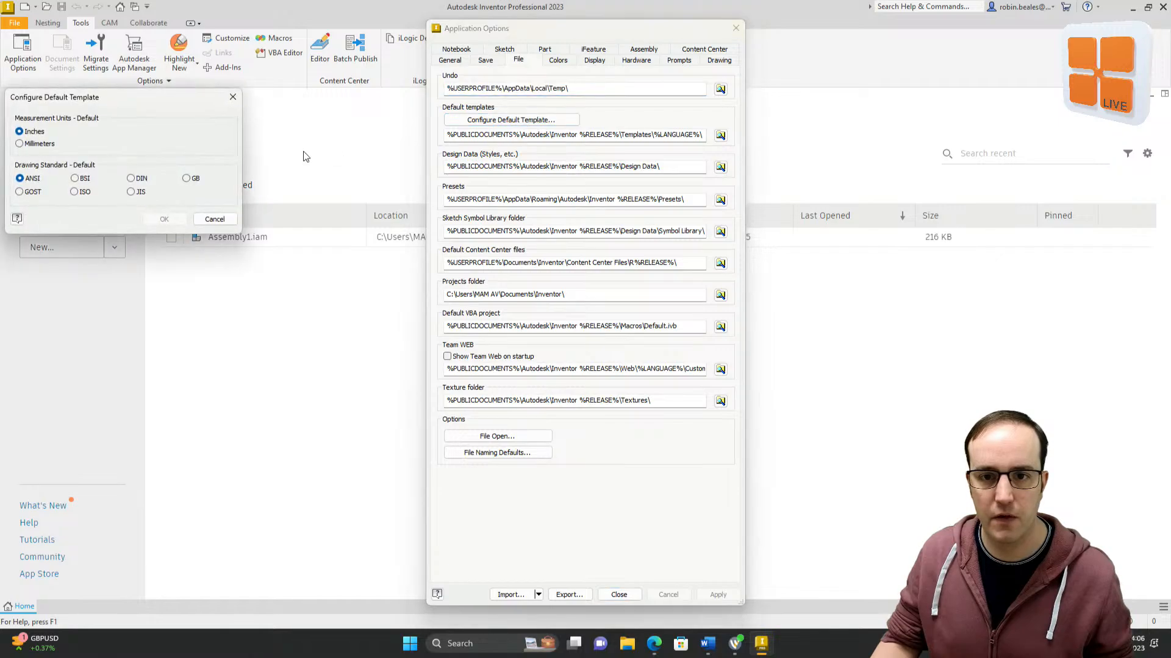
left_click(19, 144)
left_click(85, 193)
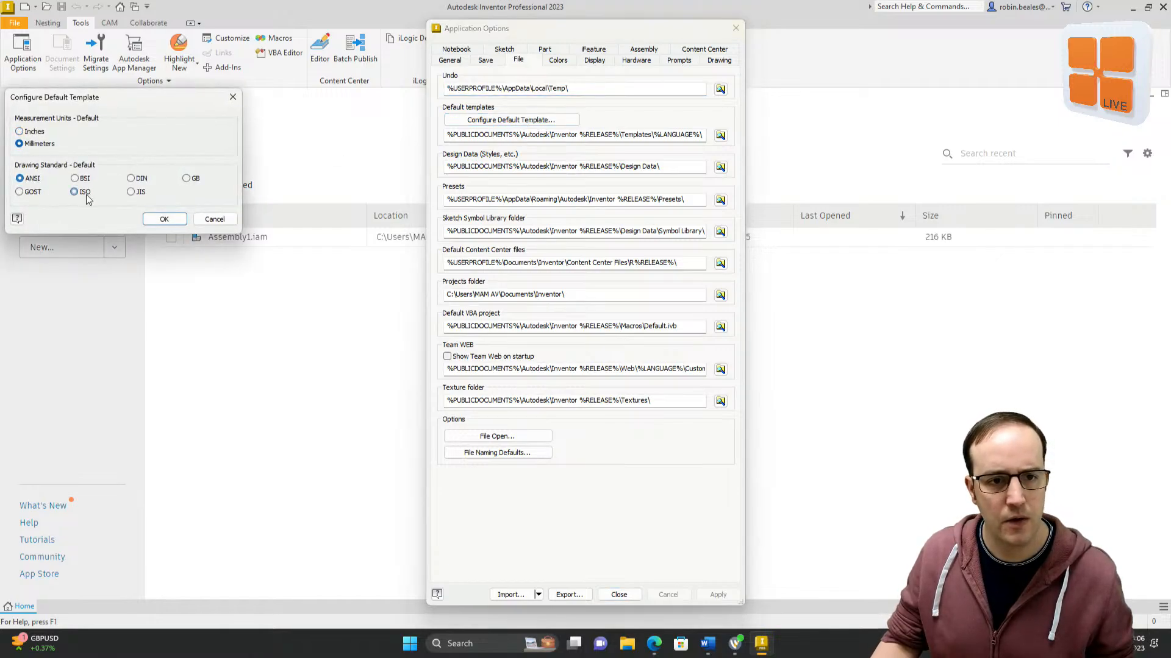
left_click(165, 219)
left_click(546, 340)
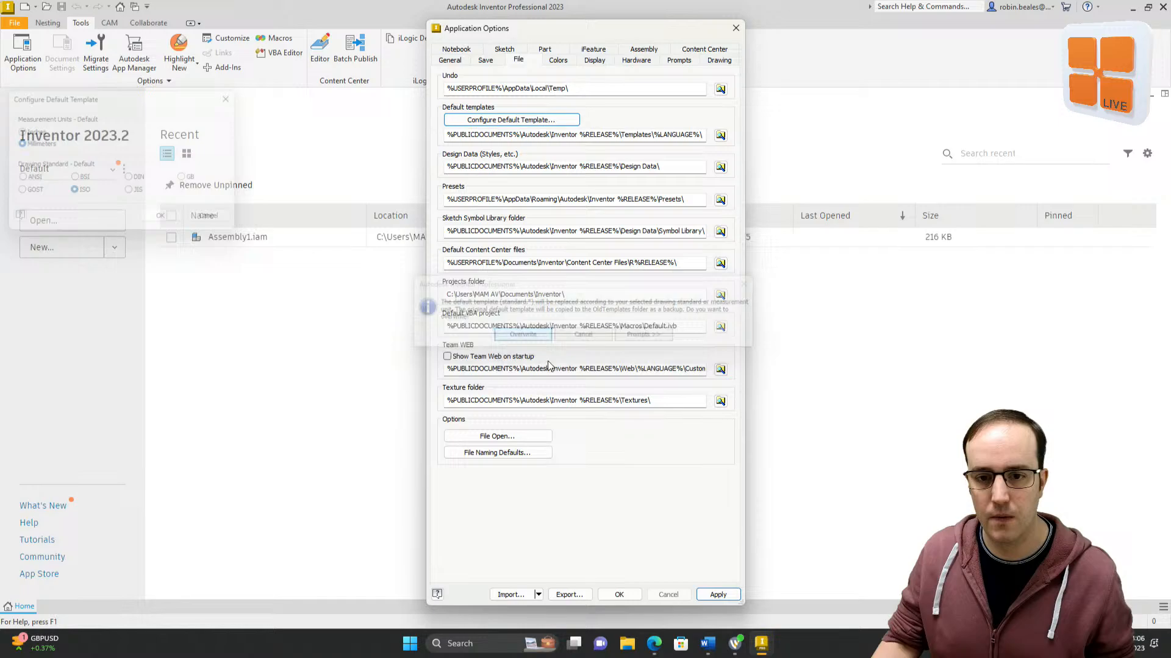
left_click(619, 594)
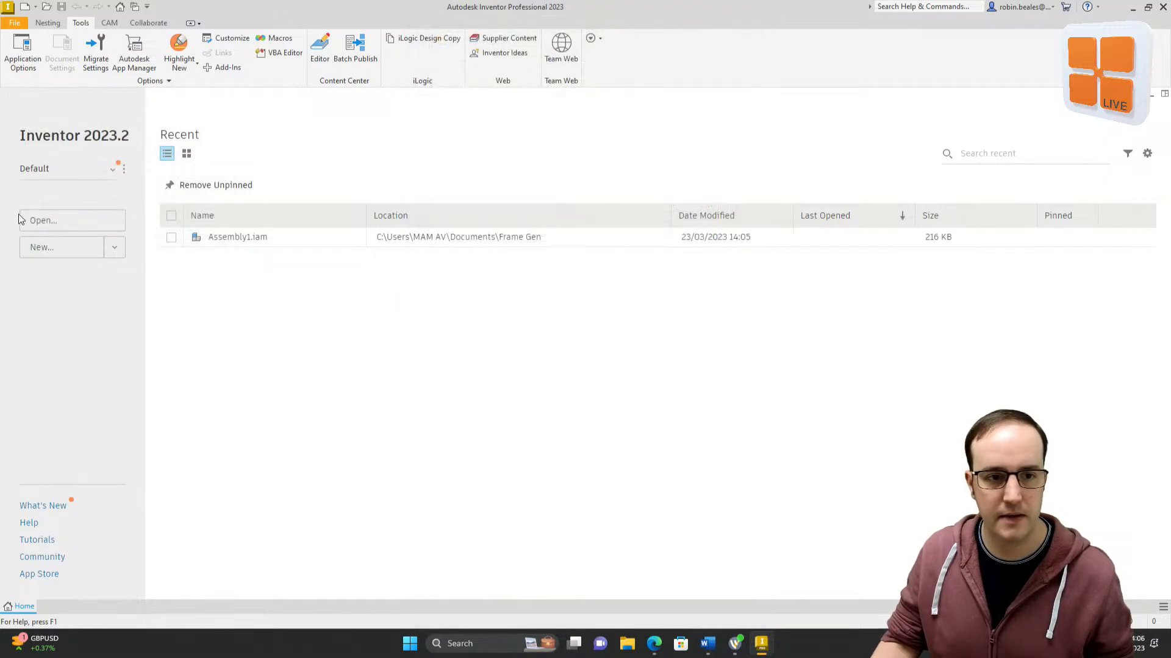
Step: Create a new assembly and save it over Assembly1 in the Frame Gen folder
left_click(114, 248)
left_click(81, 299)
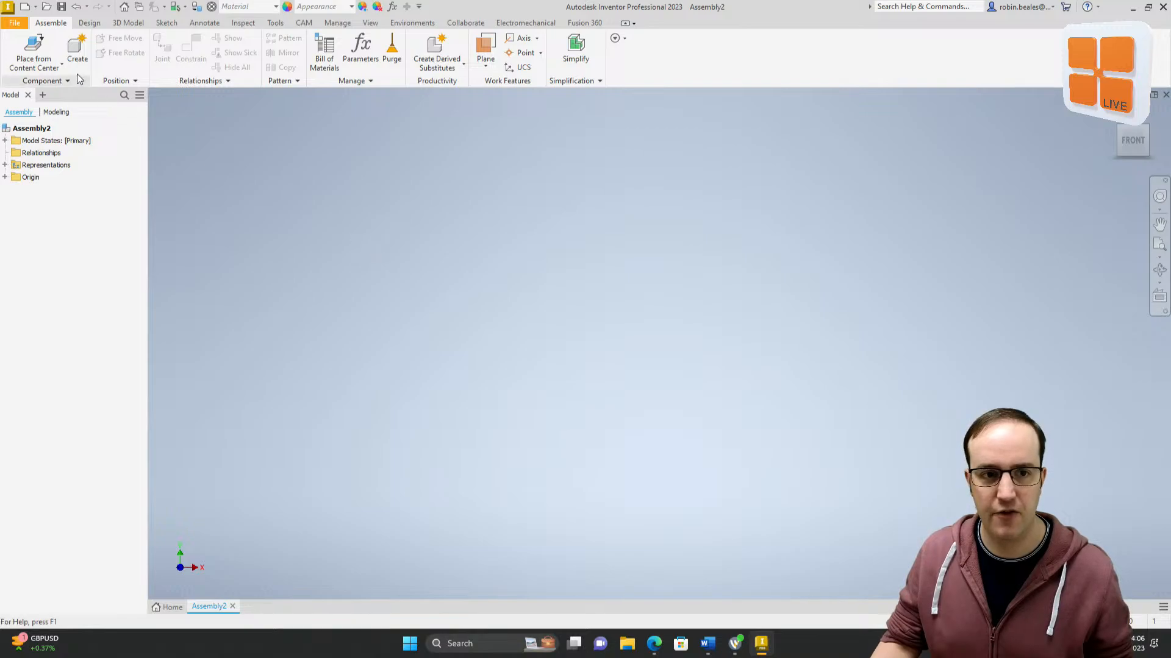
left_click(61, 6)
left_click(552, 264)
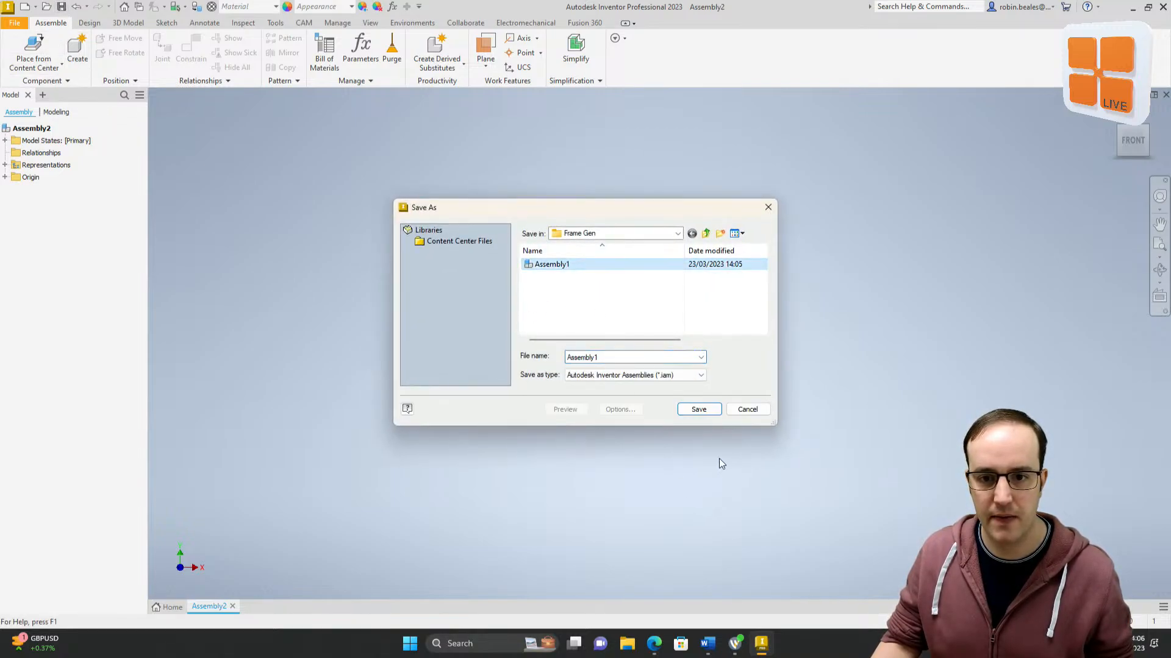
left_click(699, 410)
left_click(615, 322)
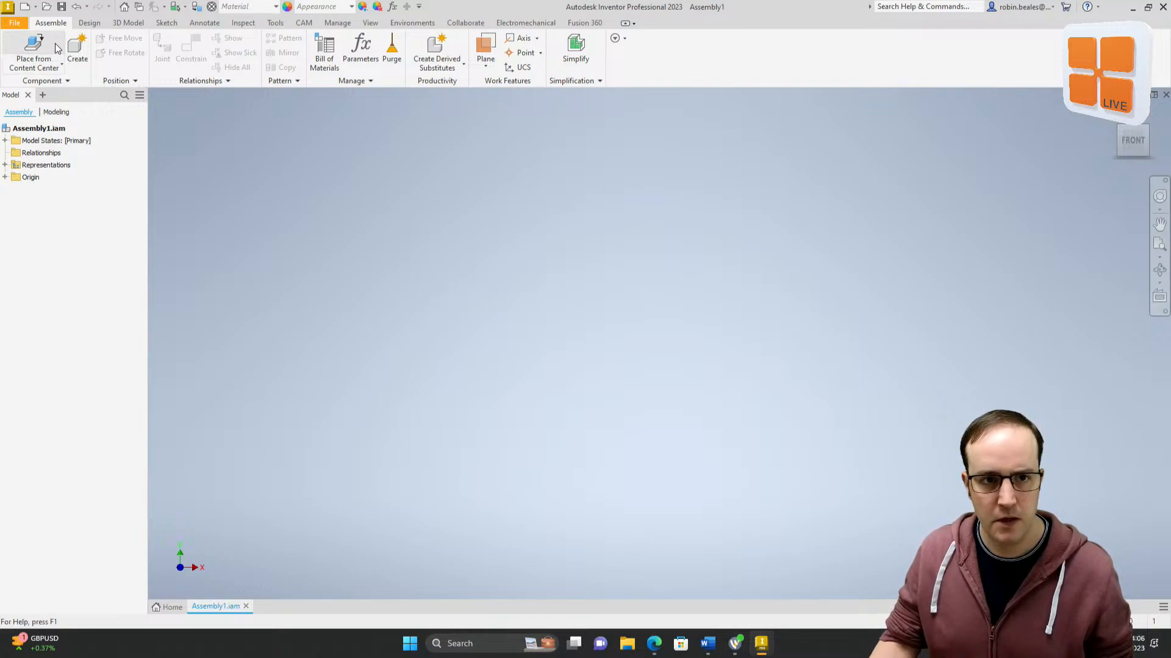
Step: Create an in-place component named Skeleton from the Standard.ipt template and place it in the assembly
left_click(81, 50)
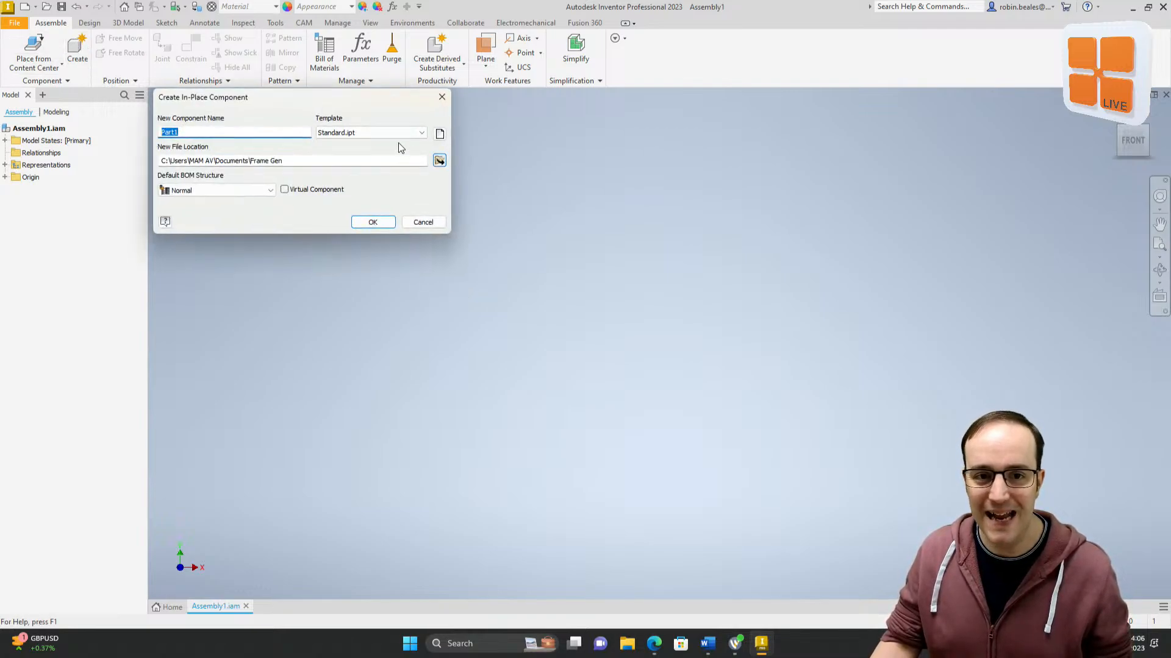
left_click_drag(320, 107, 452, 176)
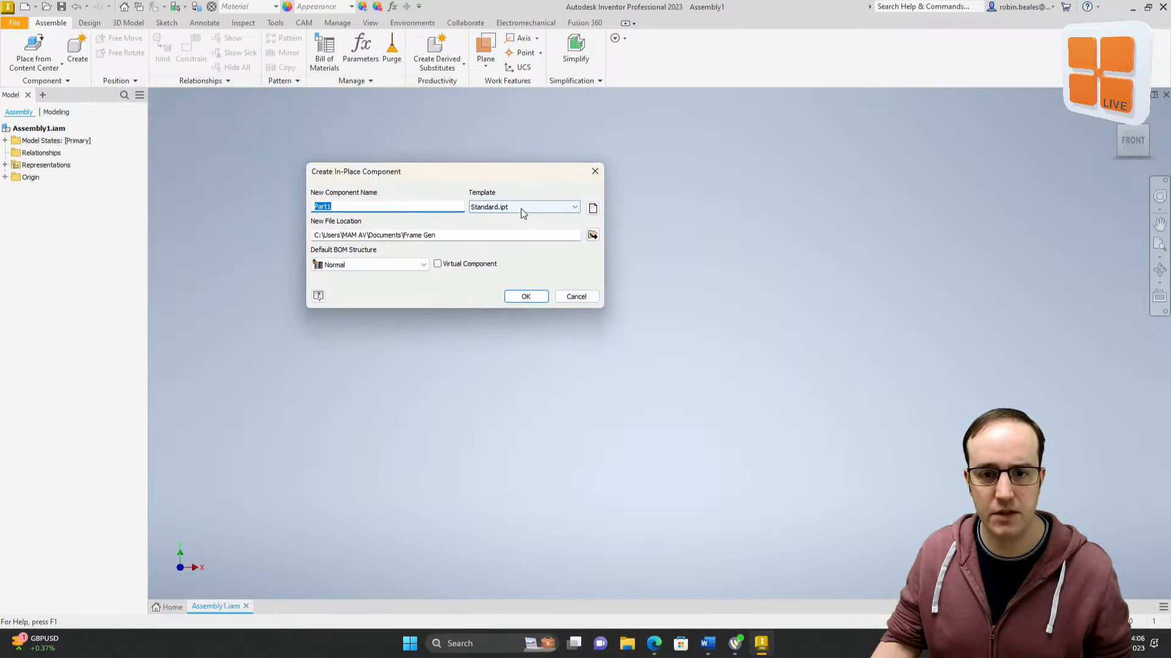
left_click(426, 203)
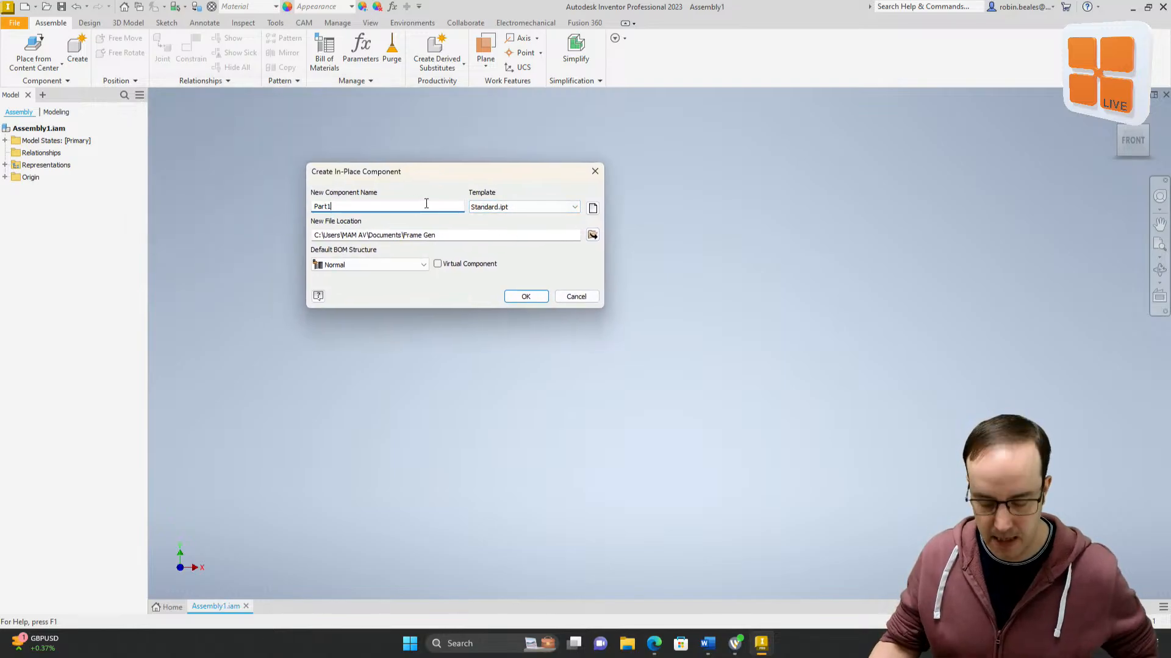
key("ctrl+a")
type("Skele")
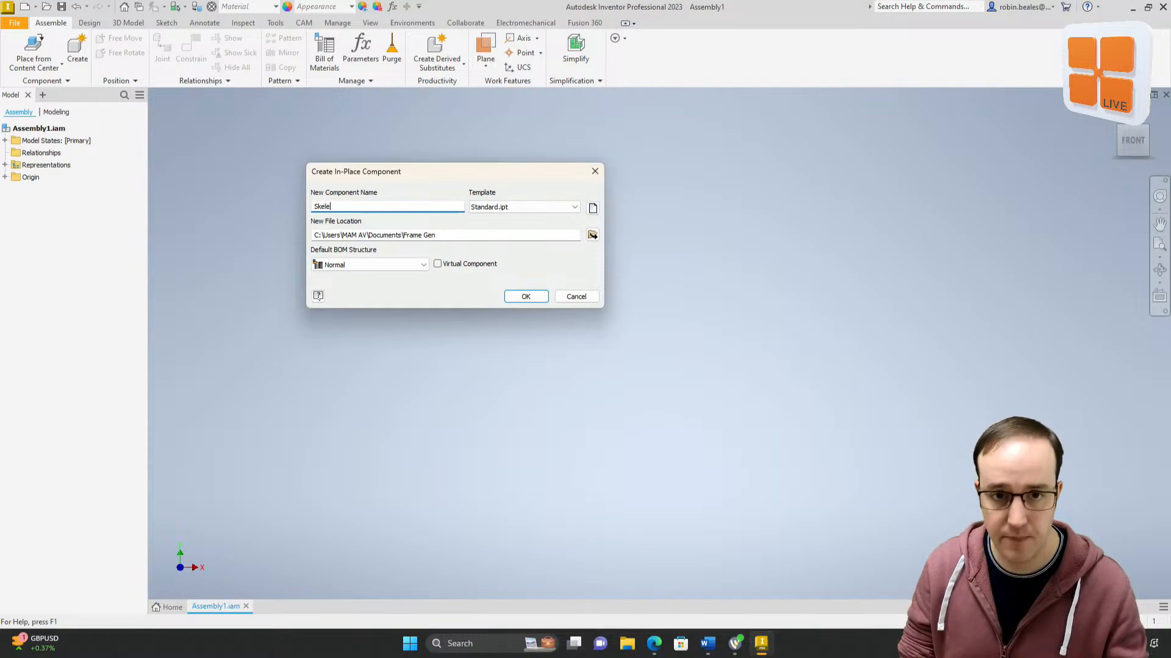
type("ton")
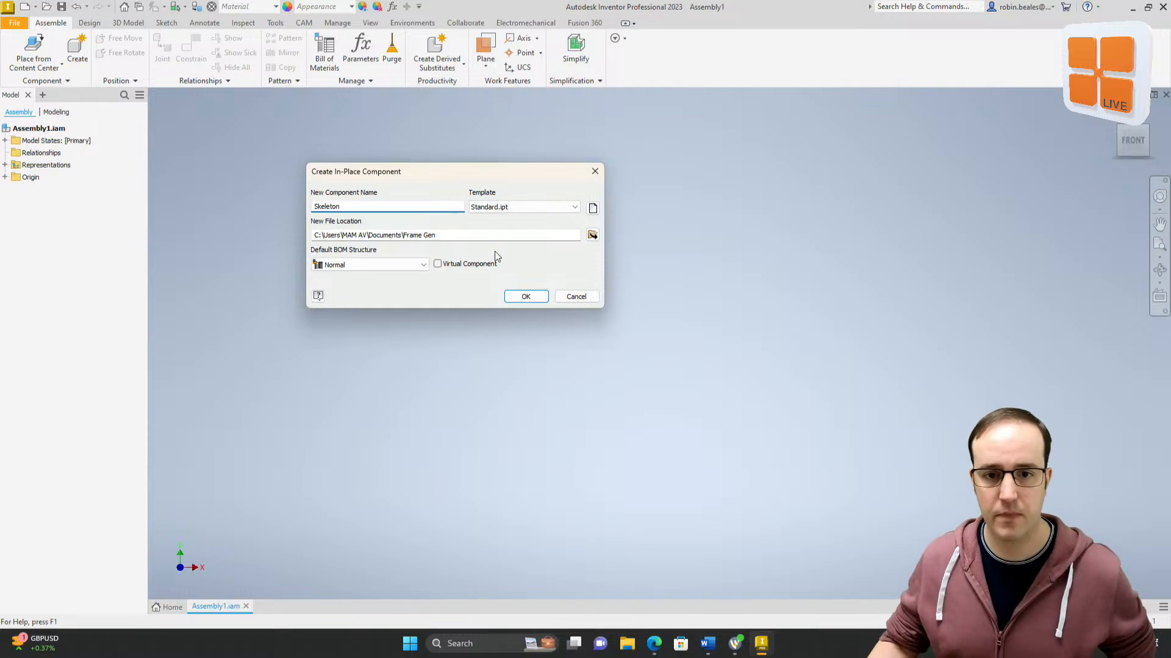
left_click(528, 296)
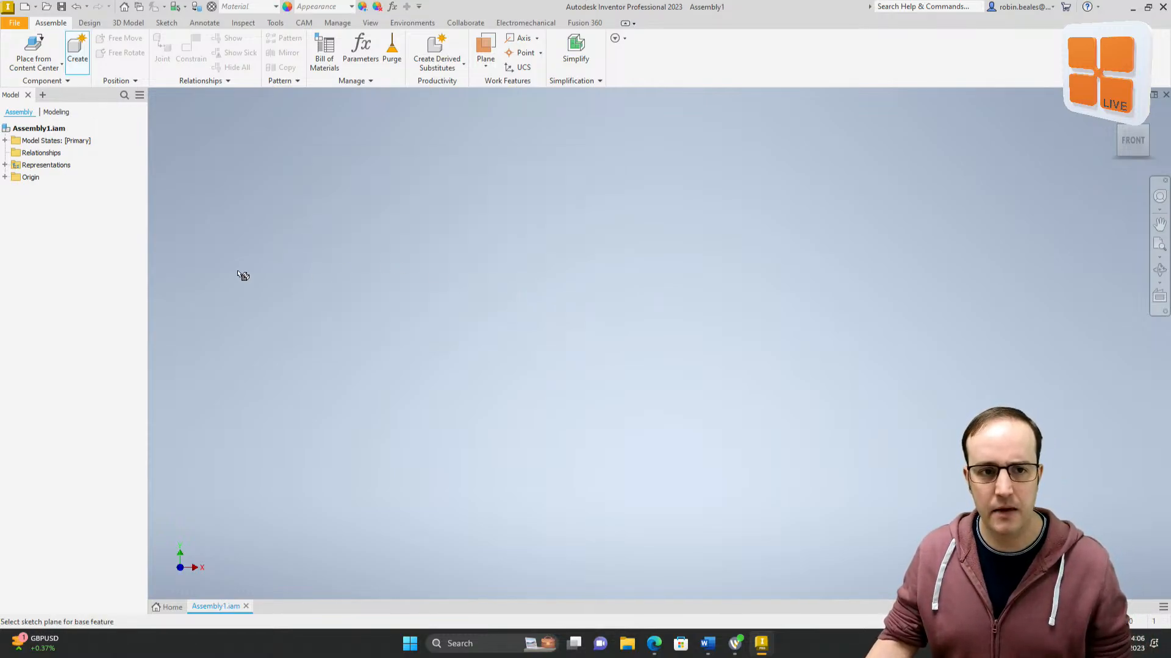
left_click(695, 266)
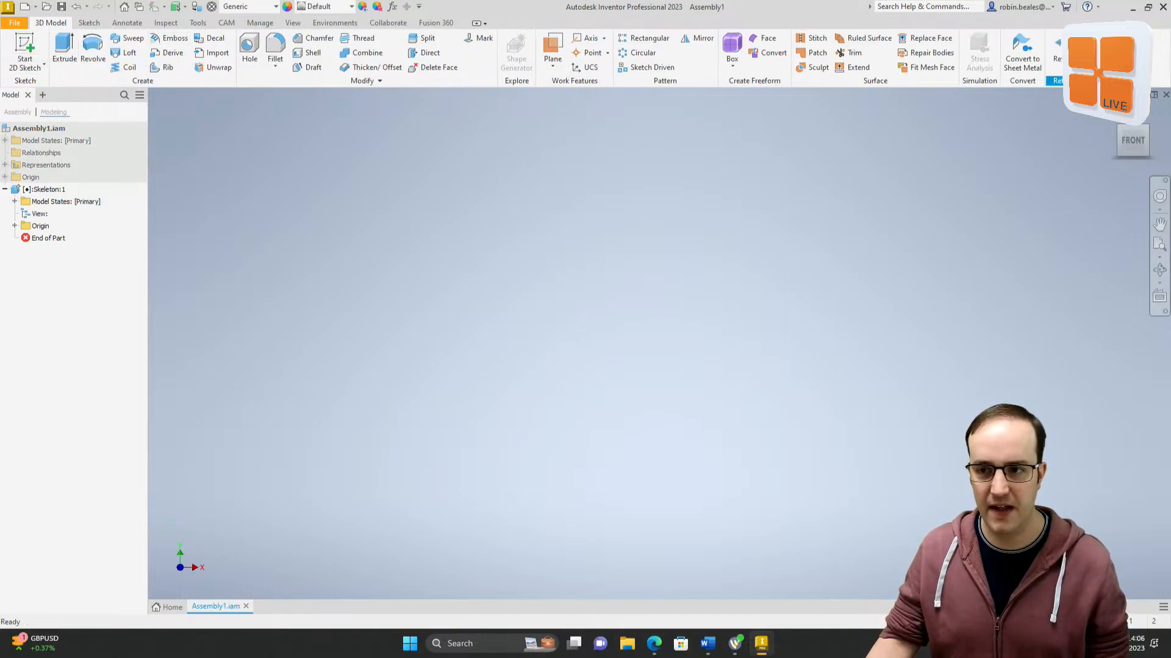
Step: Start a 2D sketch on the horizontal XZ origin plane of the Skeleton part
left_click(1146, 133)
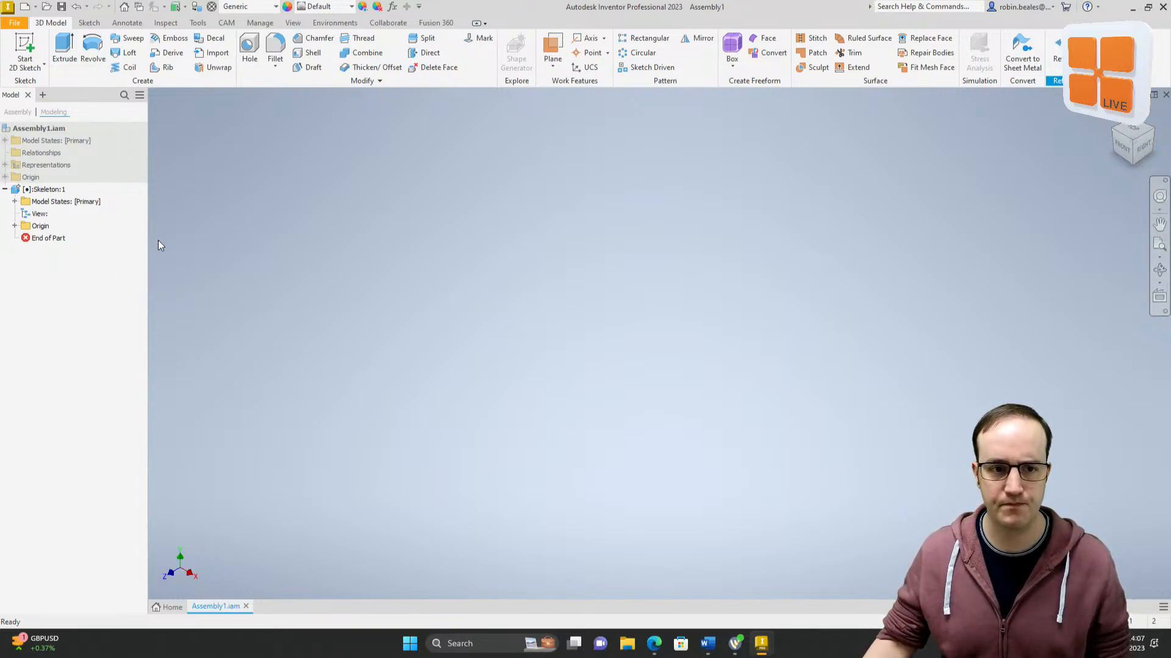
left_click(45, 189)
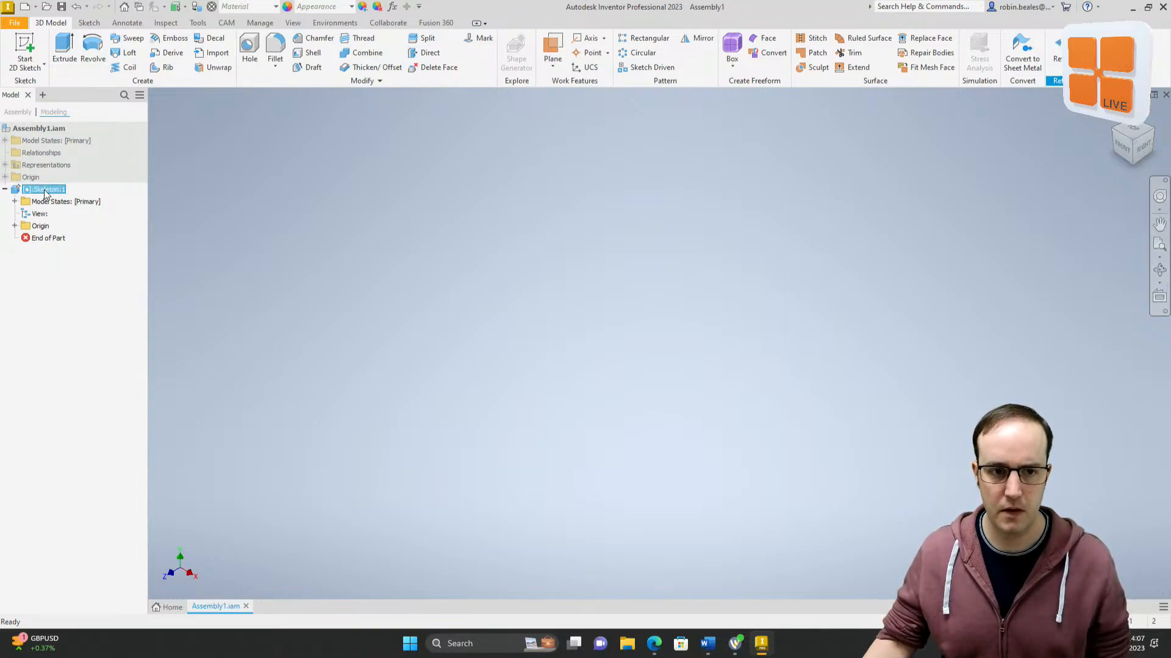
left_click(25, 50)
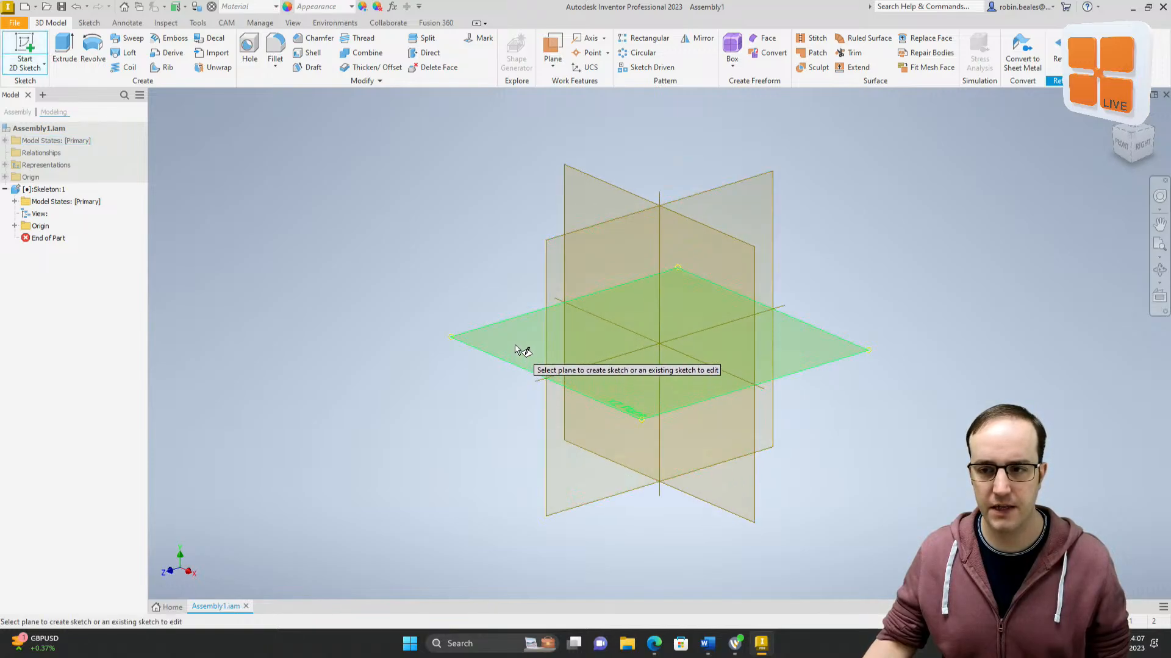
left_click(516, 349)
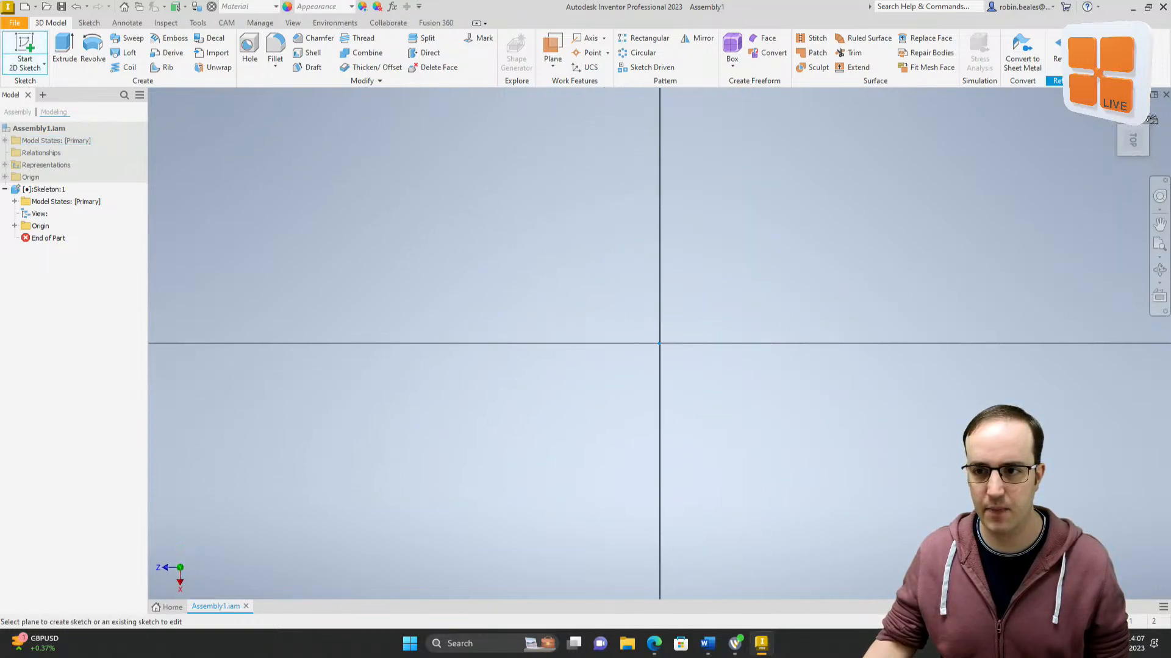
left_click(1151, 112)
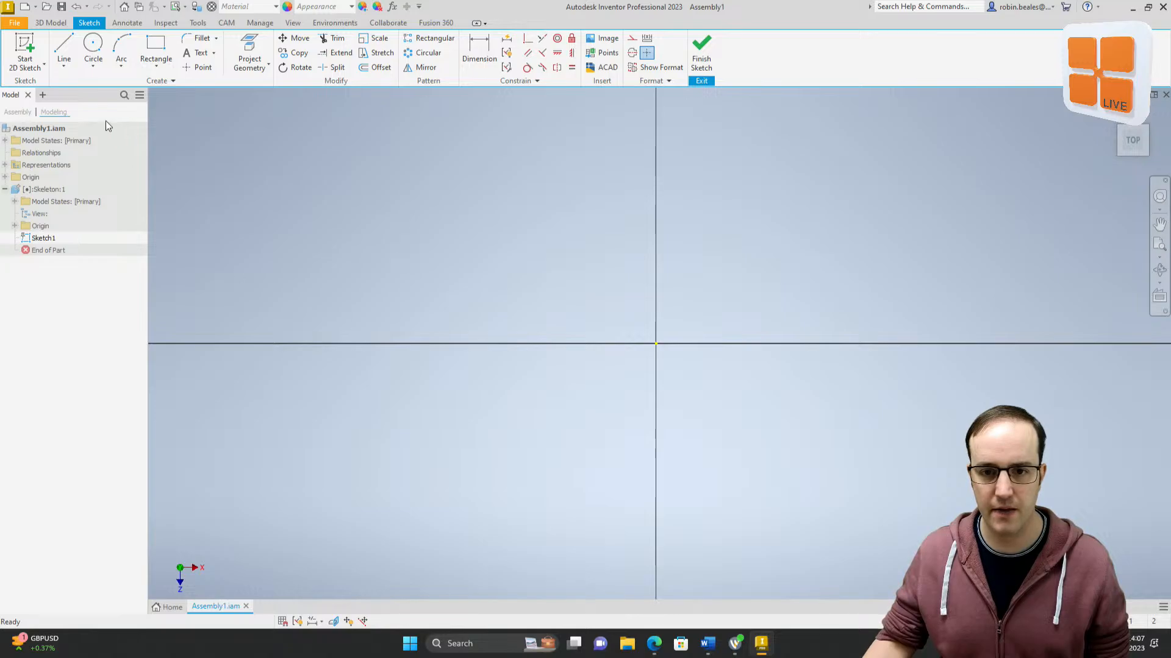
Step: Sketch a two-point center rectangle on the origin, 500 mm wide and 425 mm high
left_click(156, 63)
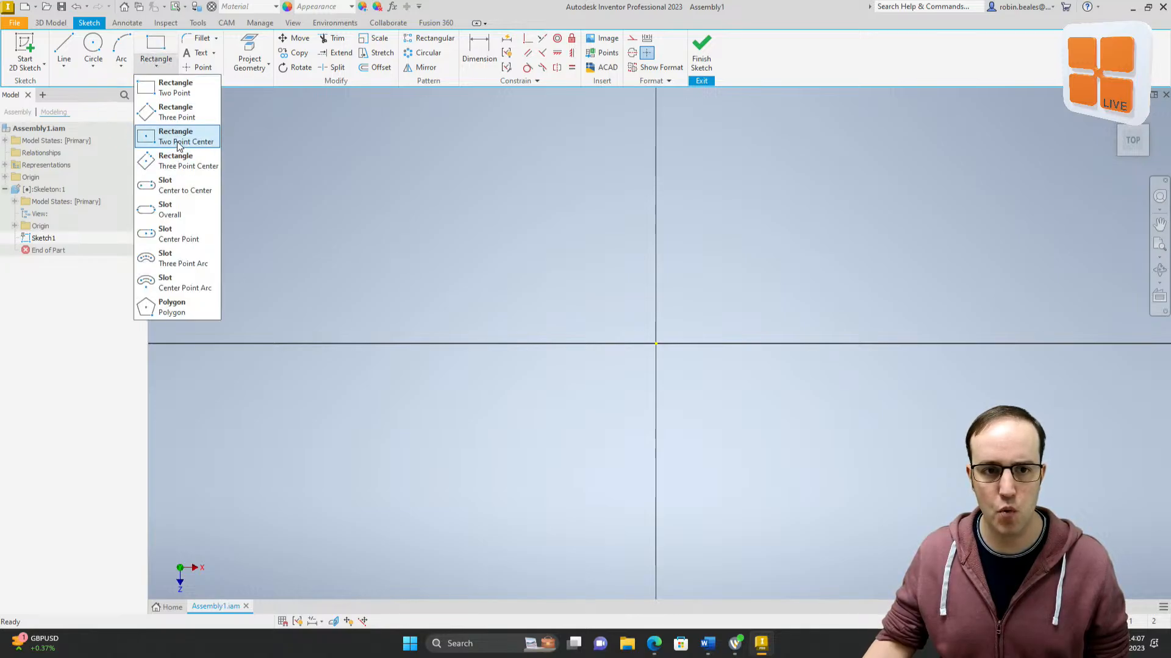
left_click(180, 142)
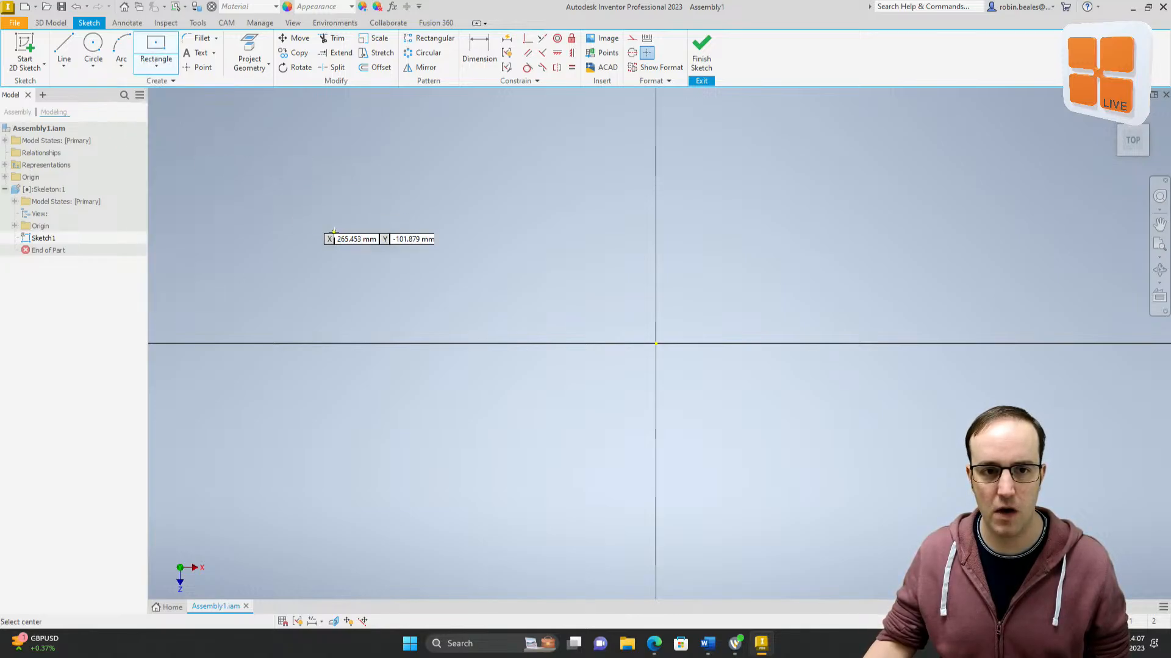
left_click(656, 344)
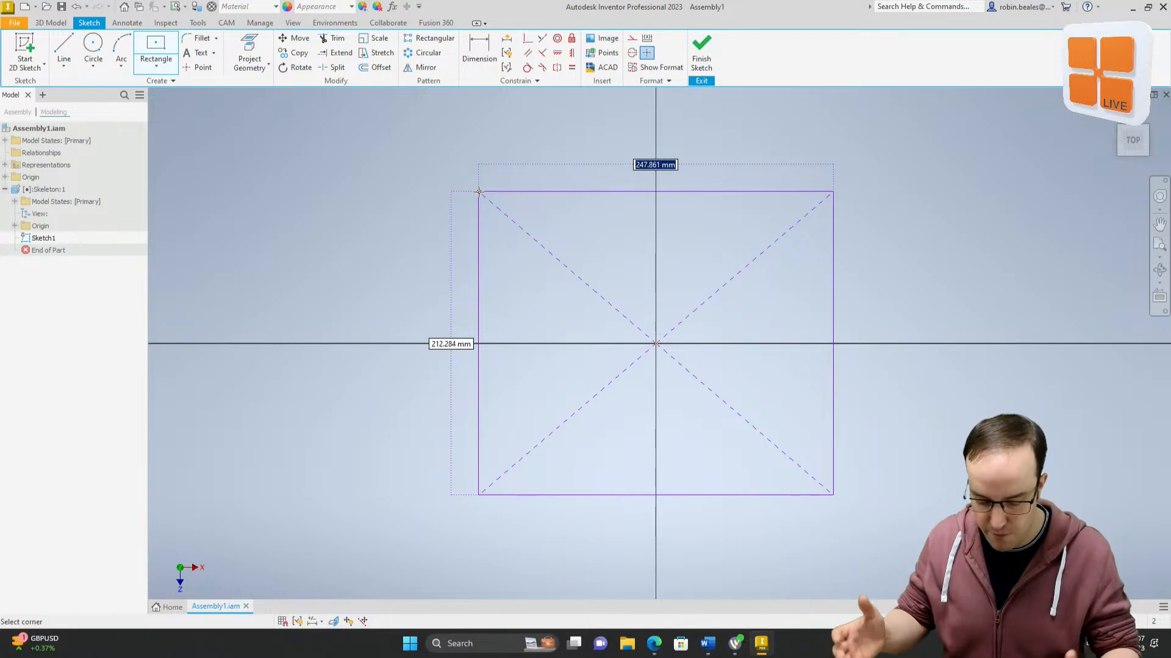
type("5")
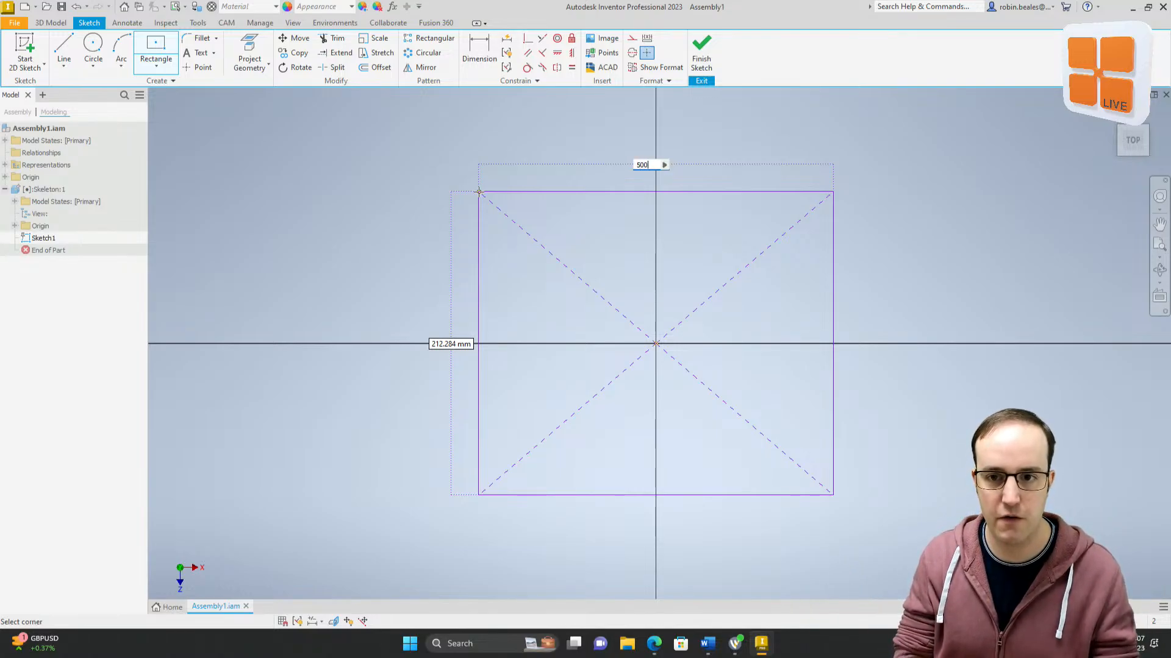
type("00")
key("Tab")
type("4")
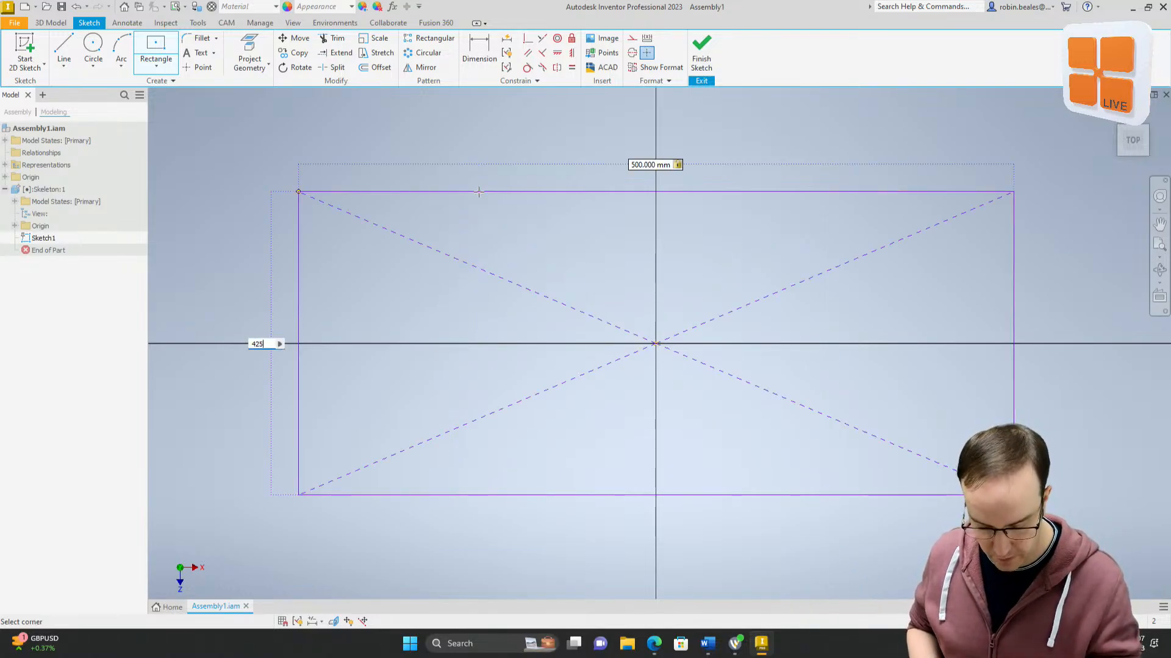
type("25")
key("Return")
scroll(487, 202, "down", 5)
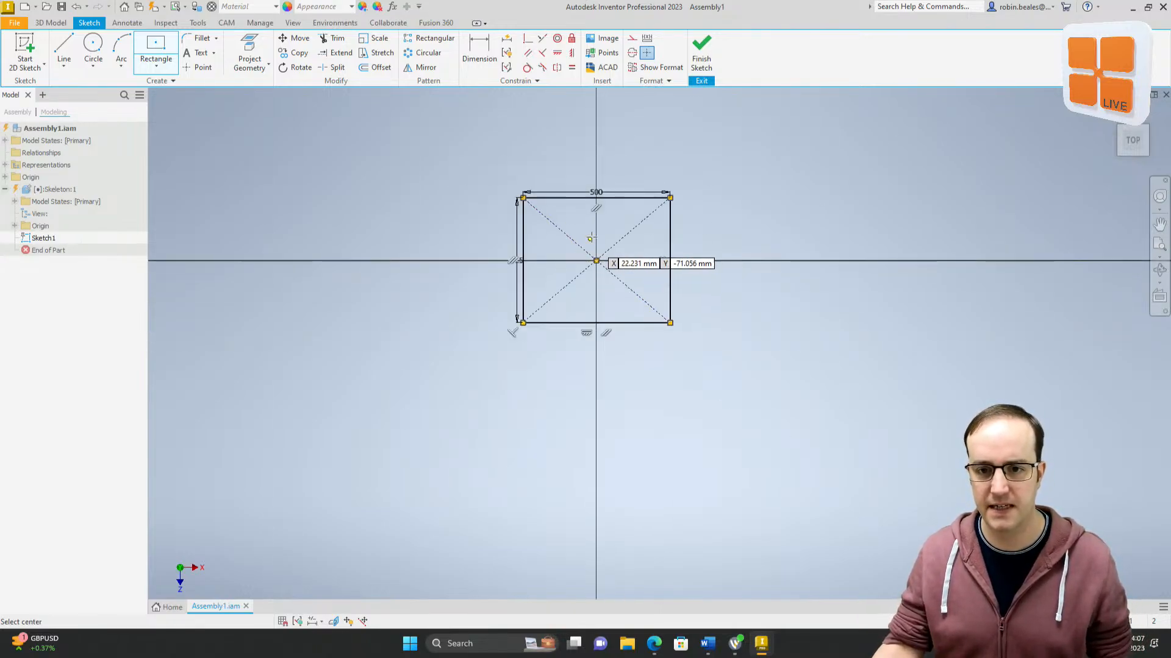
middle_click_drag(591, 238, 577, 275)
right_click(393, 224)
left_click(442, 225)
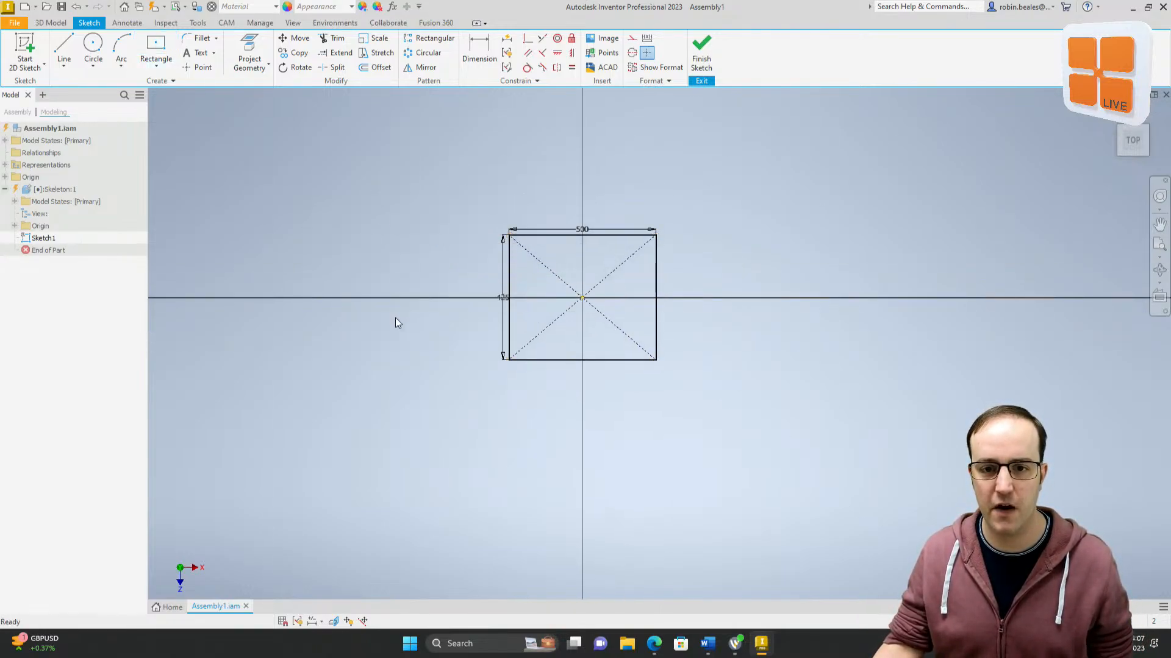
Step: Extrude the rectangle upward 540 mm as a solid block
right_click_drag(403, 259, 475, 251)
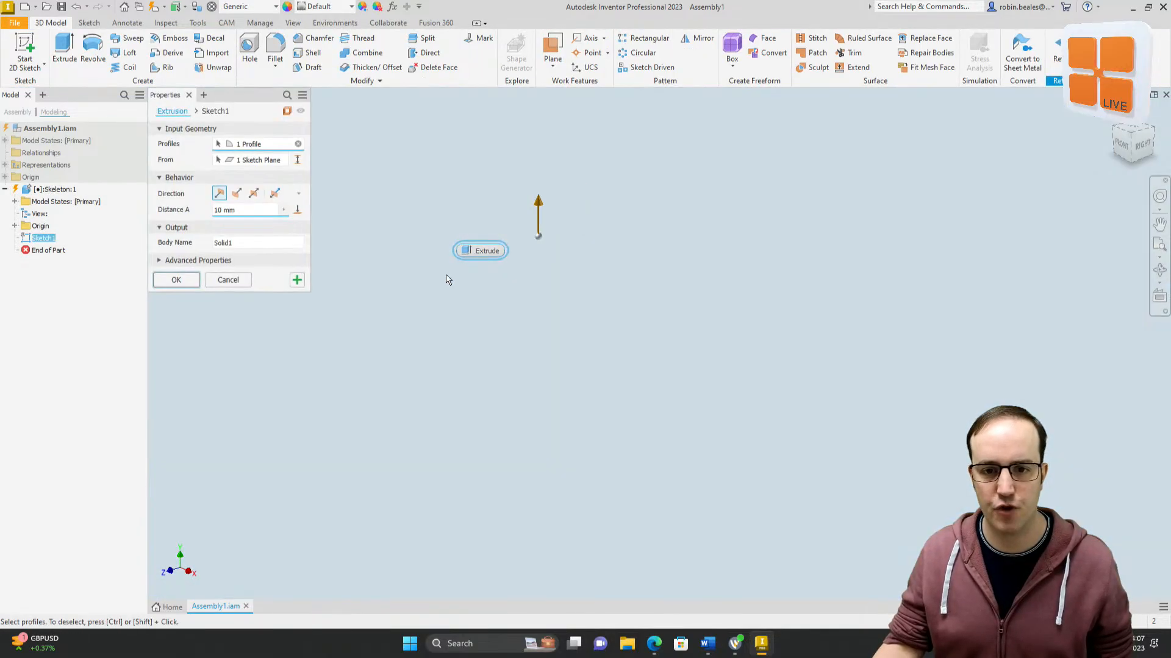
type("750")
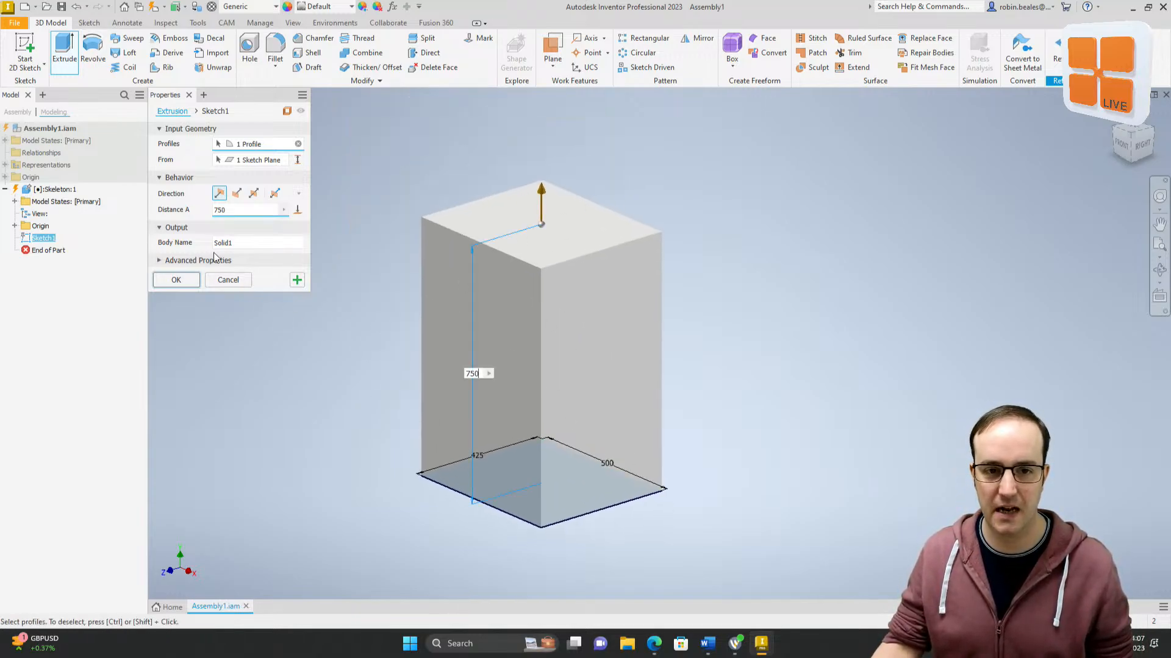
left_click(218, 210)
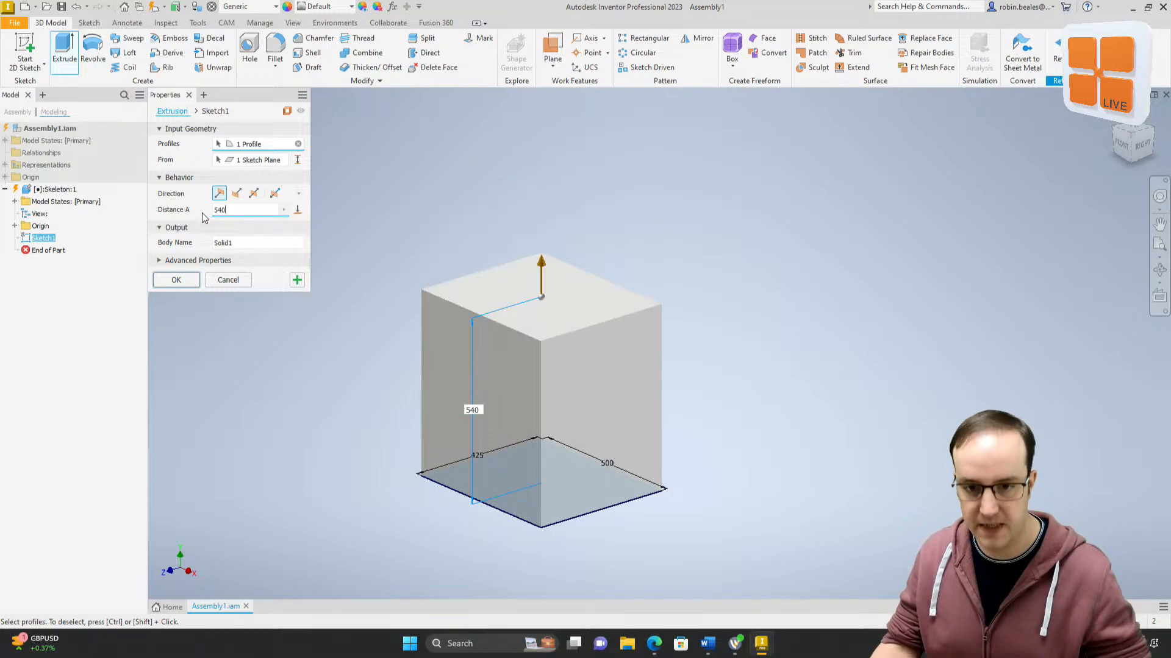
left_click(176, 280)
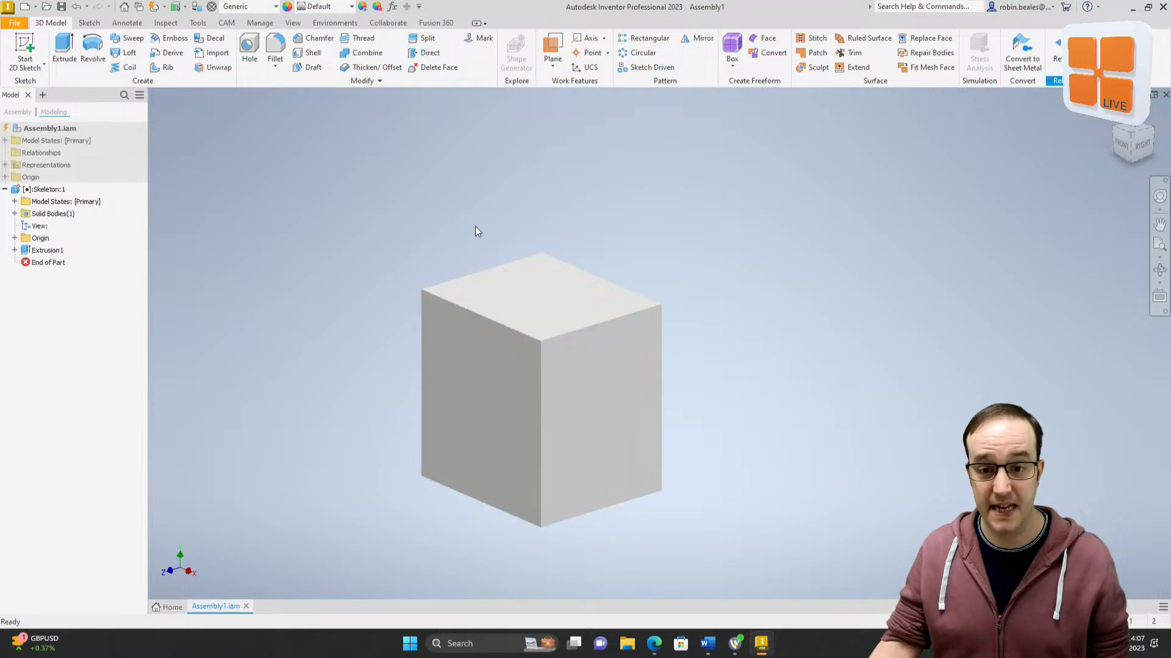
Step: Examine the block's vertical and upper edges as possible frame member positions by selecting them in turn
left_click(422, 369)
left_click(468, 311)
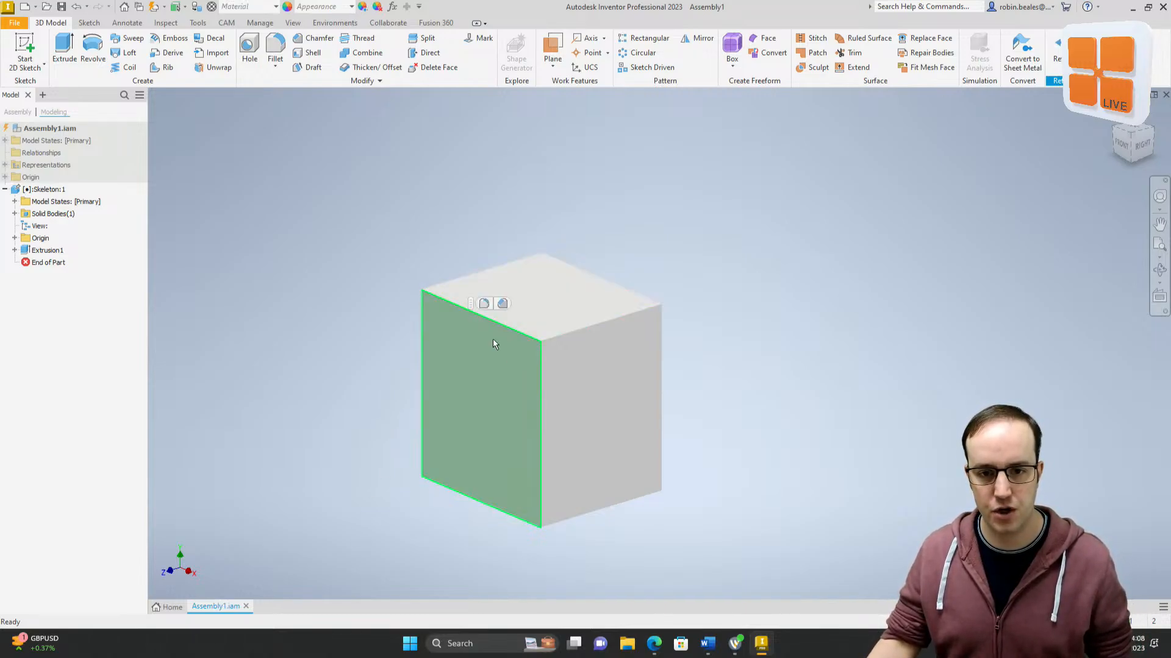
left_click(540, 367)
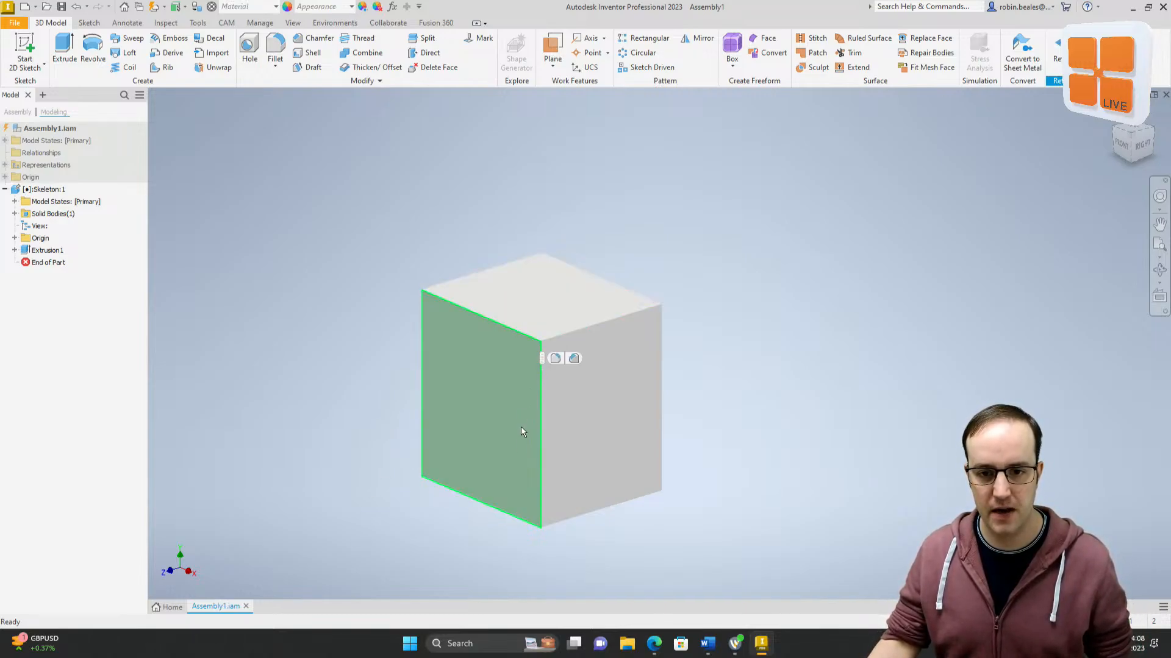
left_click(604, 323)
left_click(661, 361)
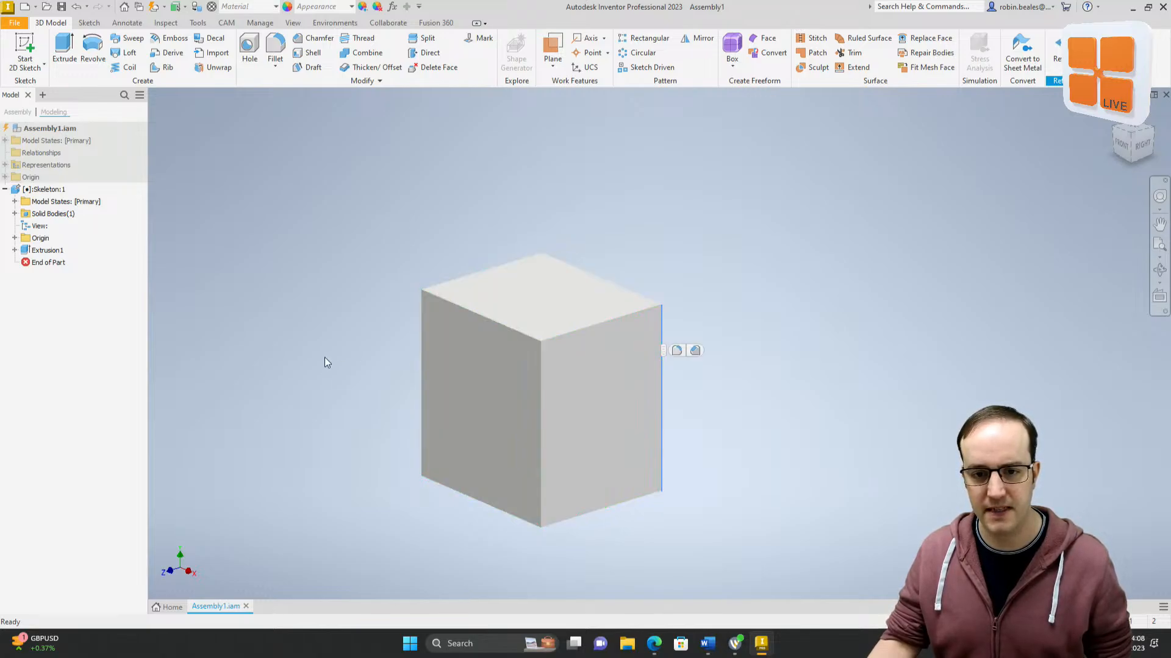
left_click(422, 360)
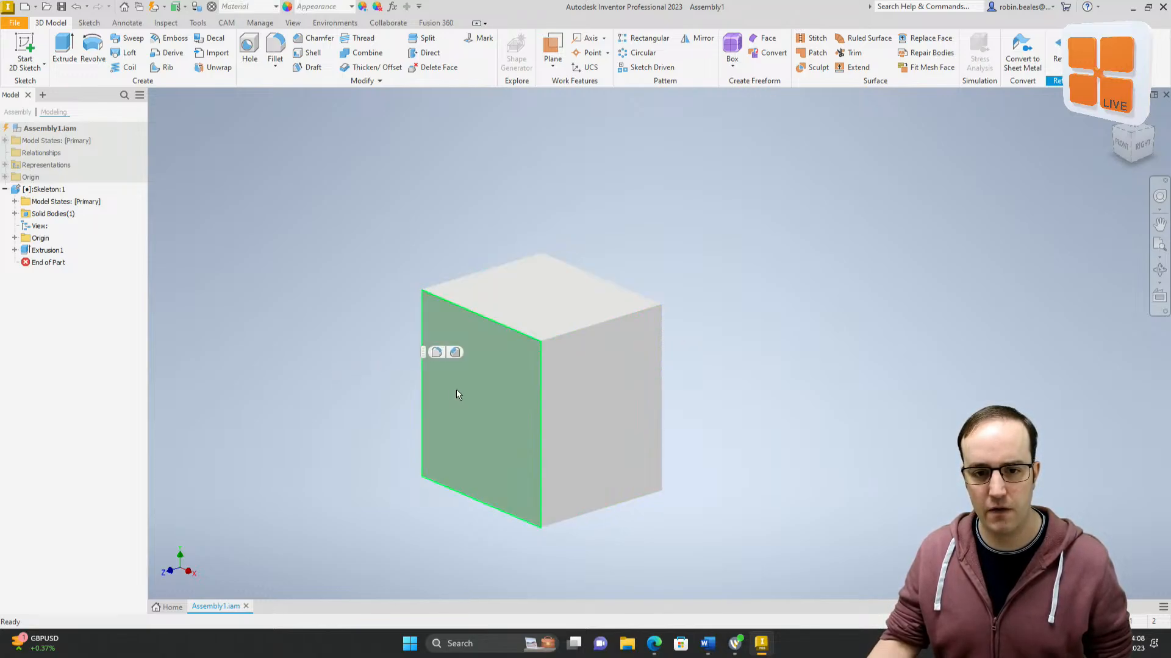
left_click(542, 471)
left_click(571, 333)
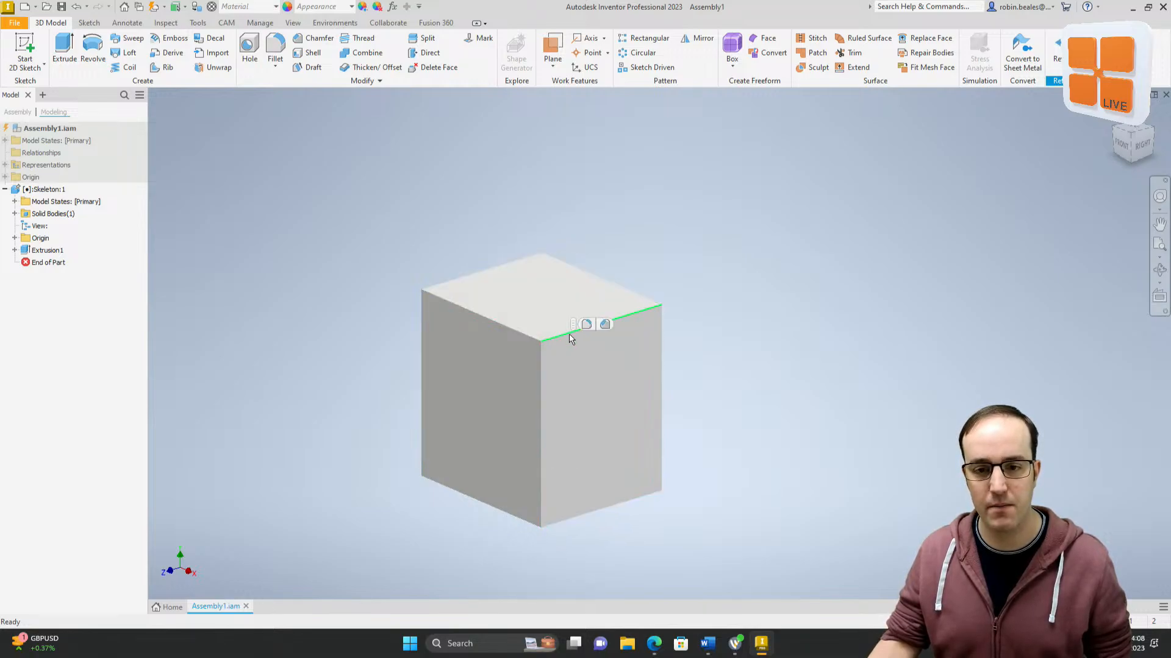
mouse_move(527, 426)
middle_mouse_down("shift")
mouse_move(522, 418)
mouse_move(505, 452)
mouse_move(502, 408)
mouse_move(547, 405)
mouse_move(517, 422)
middle_mouse_up("shift")
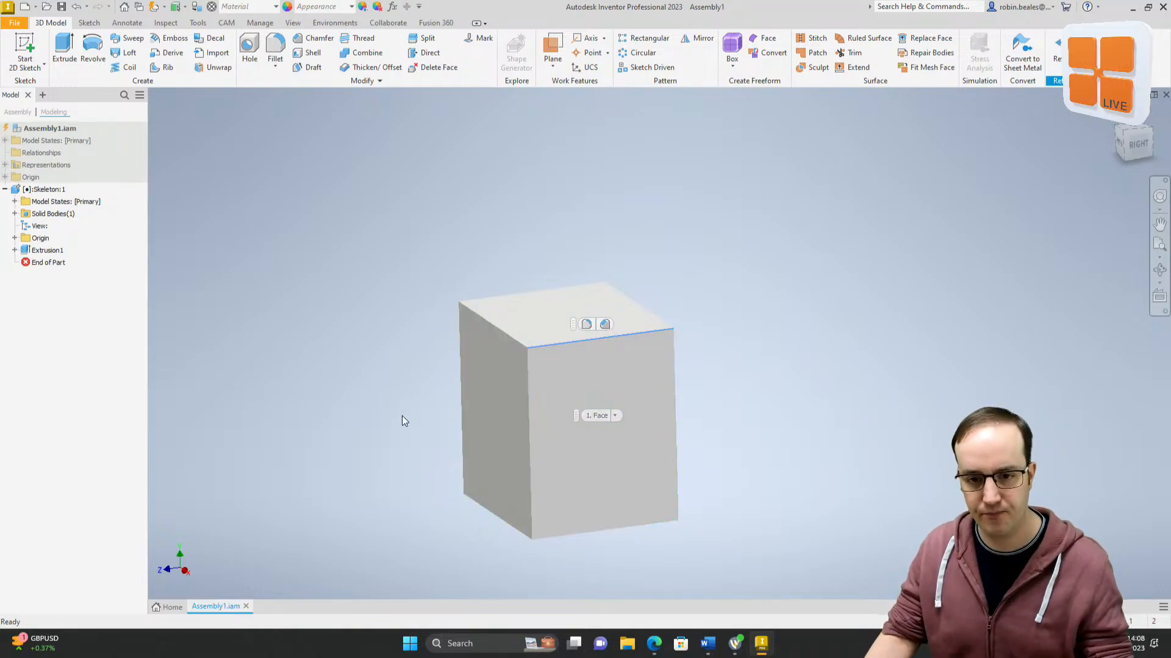
middle_click_drag(400, 419, 348, 418, "shift")
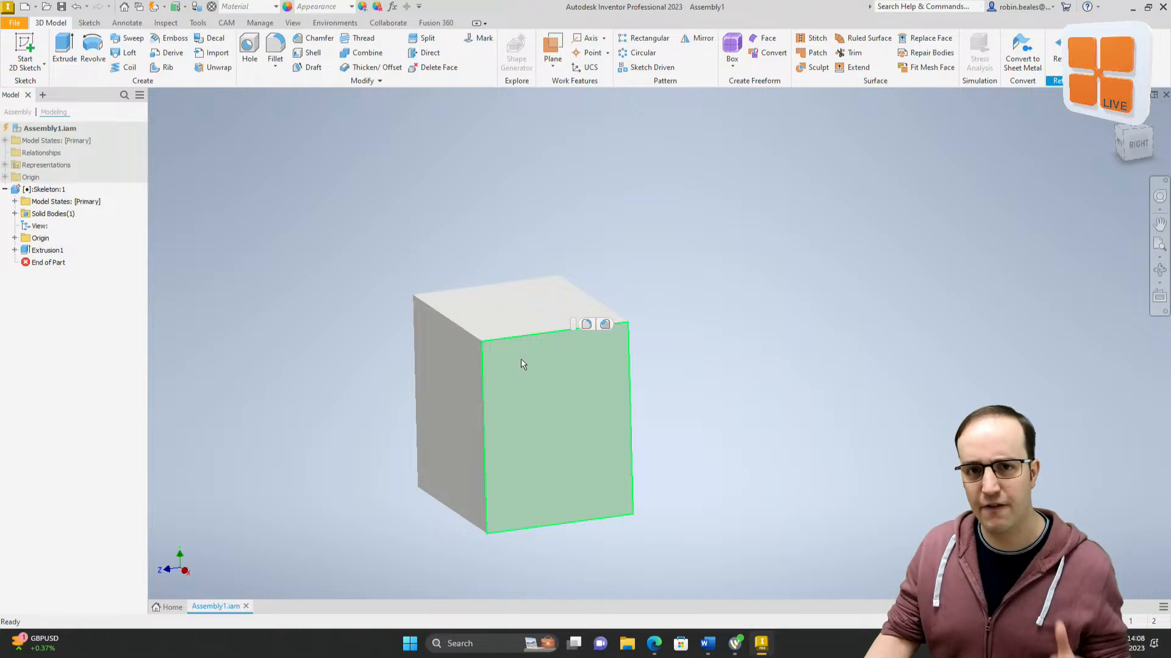
middle_click_drag(515, 363, 522, 347, "shift")
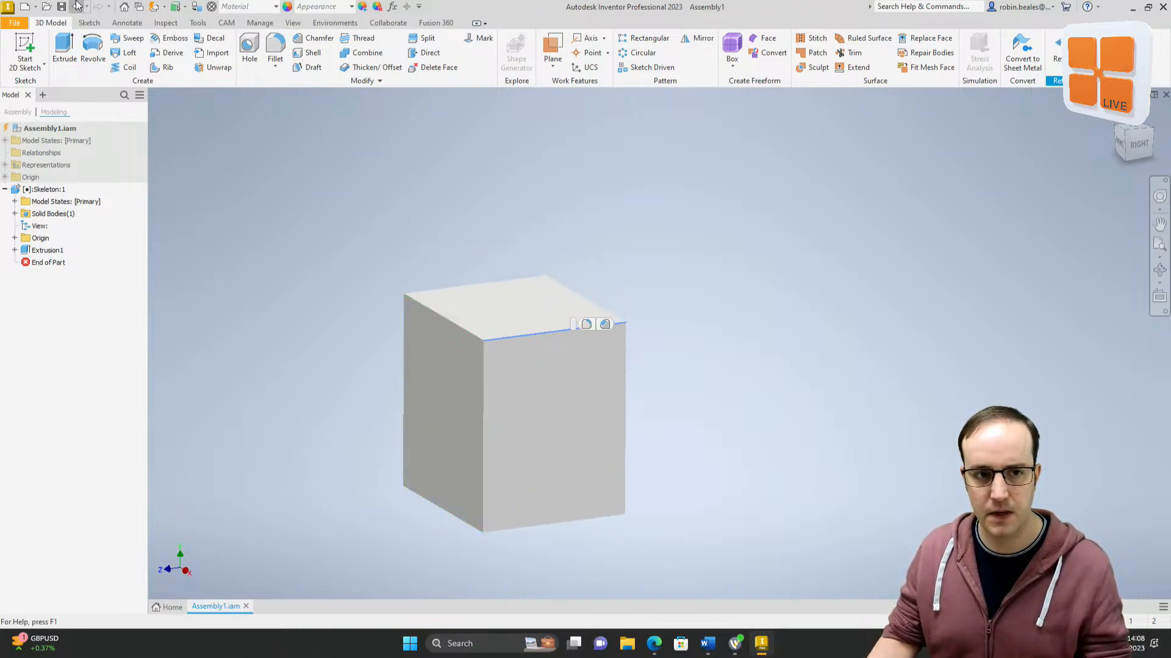
Step: Start a 2D sketch on the block's front face and project the face's outline into it
left_click(27, 44)
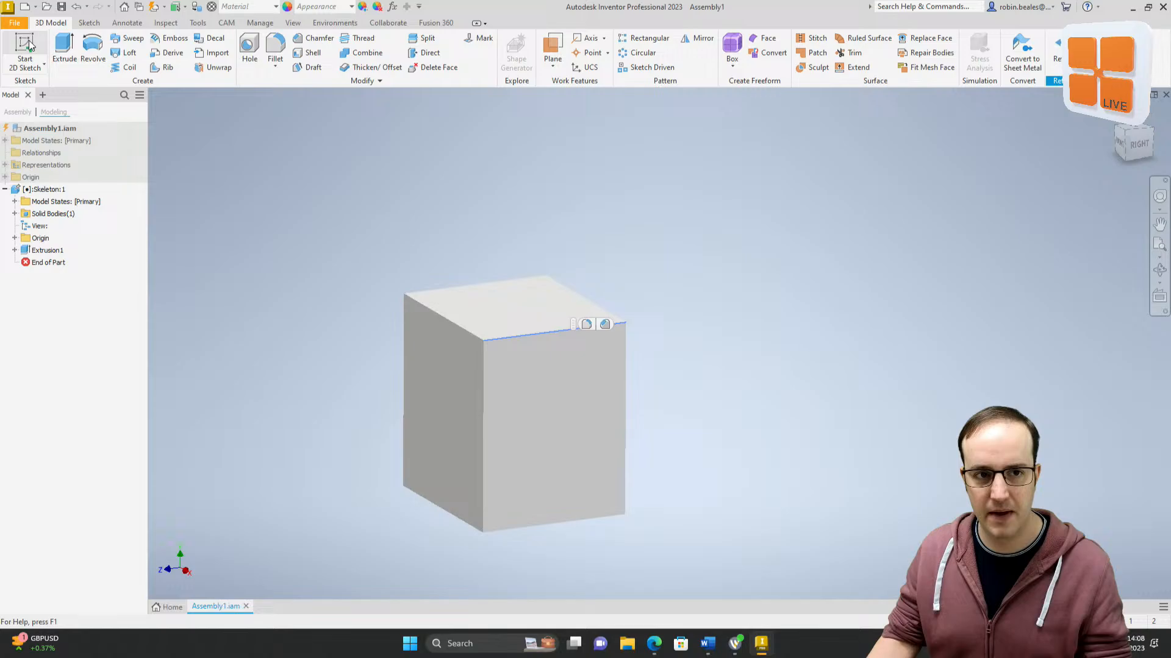
left_click(458, 389)
middle_click_drag(319, 382, 306, 386)
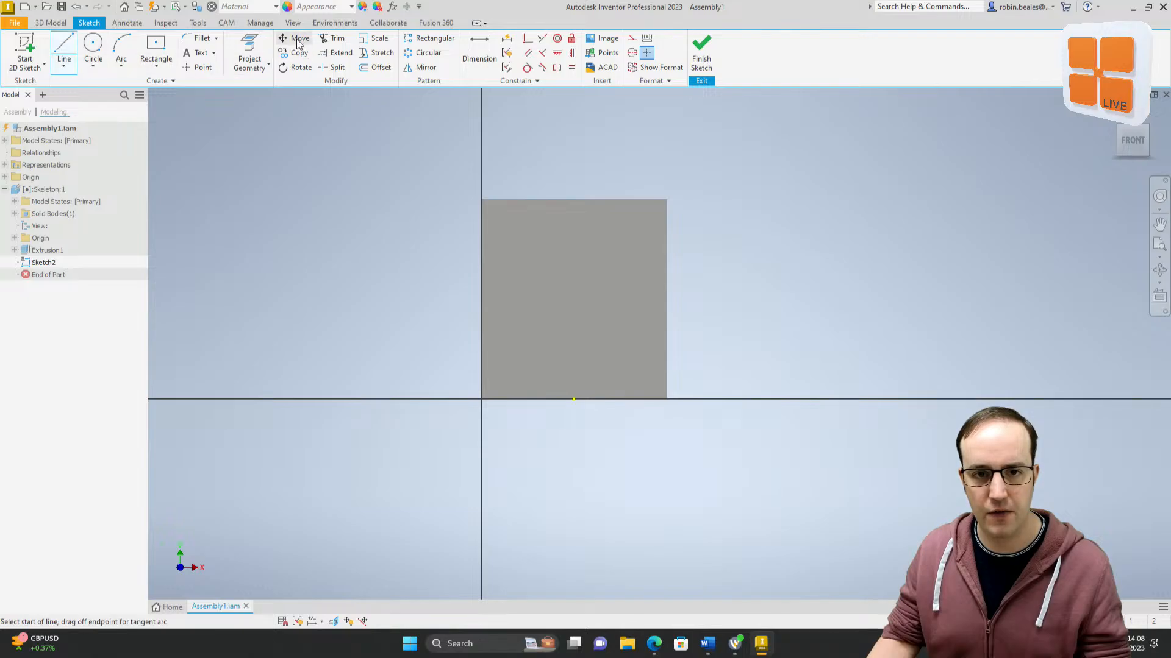
left_click(249, 48)
left_click(614, 305)
Step: Draw a diagonal line from the midpoint of the face's left edge to the midpoint of its top edge, and finish the sketch
left_click(59, 57)
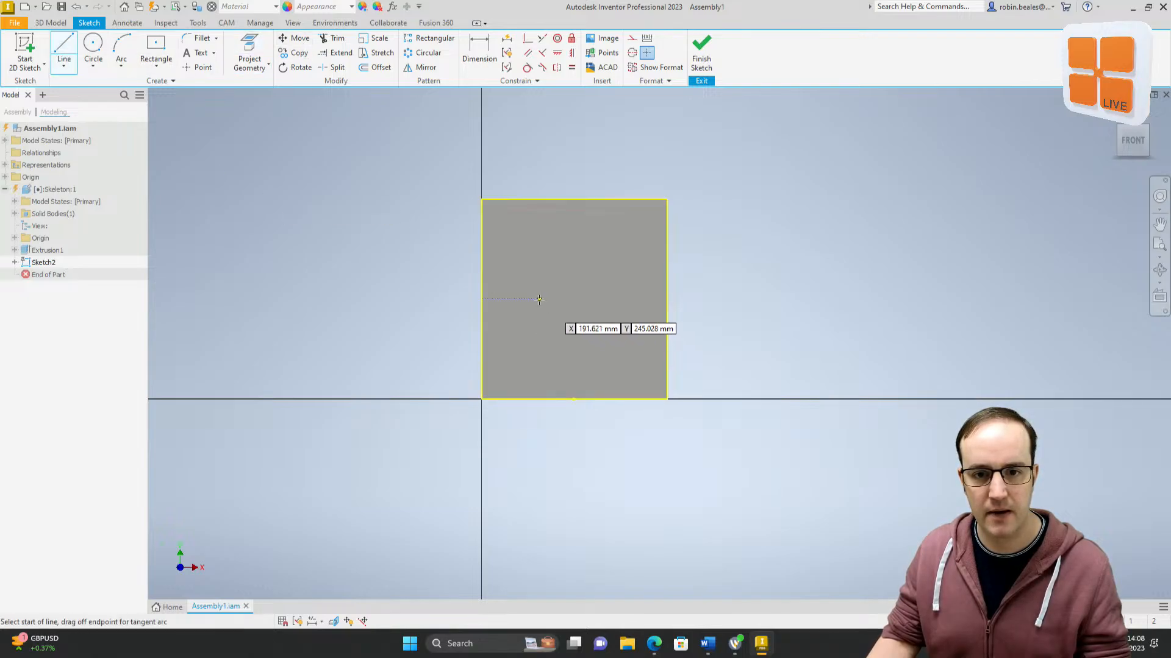
left_click(481, 298)
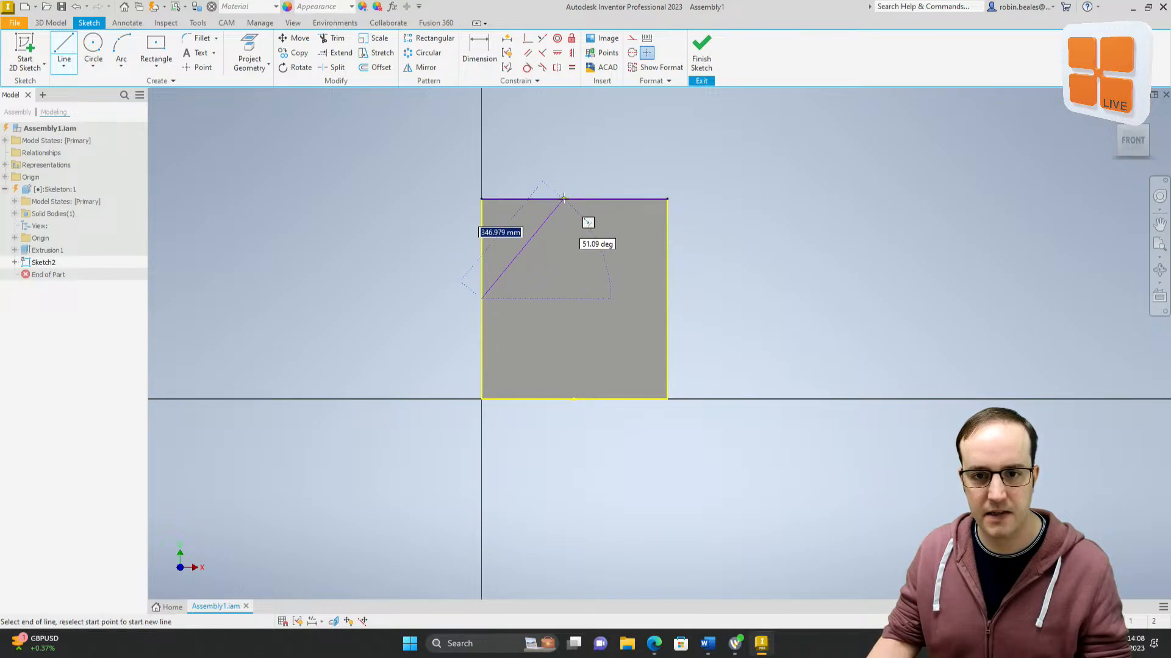
double_click(574, 198)
right_click(364, 225)
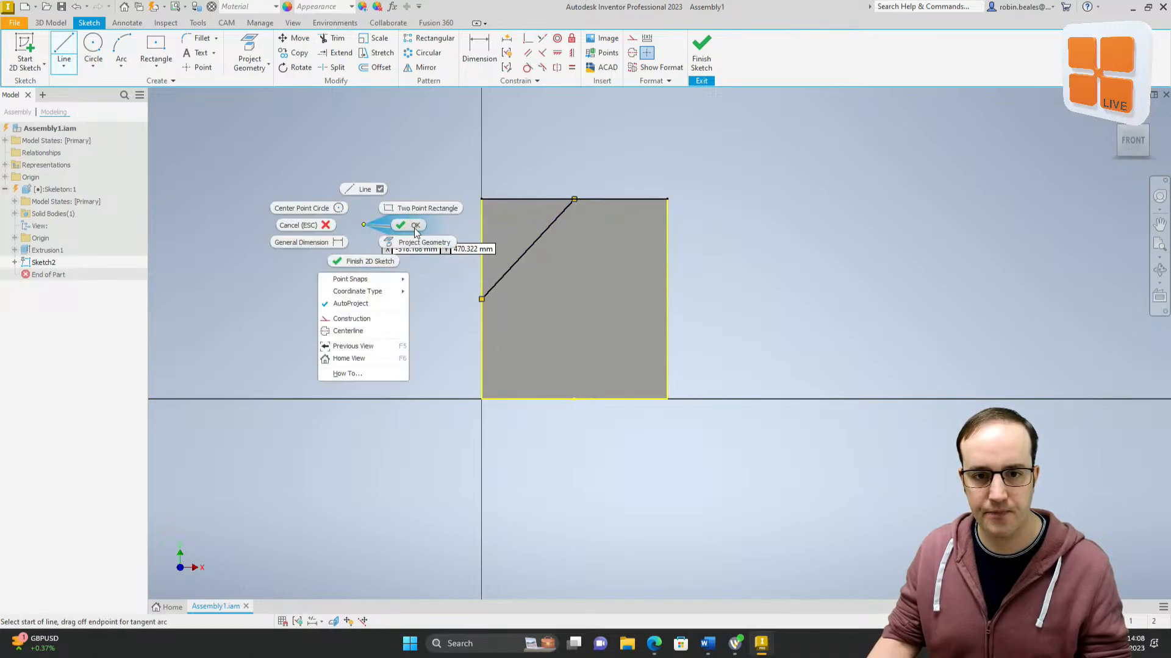
left_click(415, 230)
left_click(697, 54)
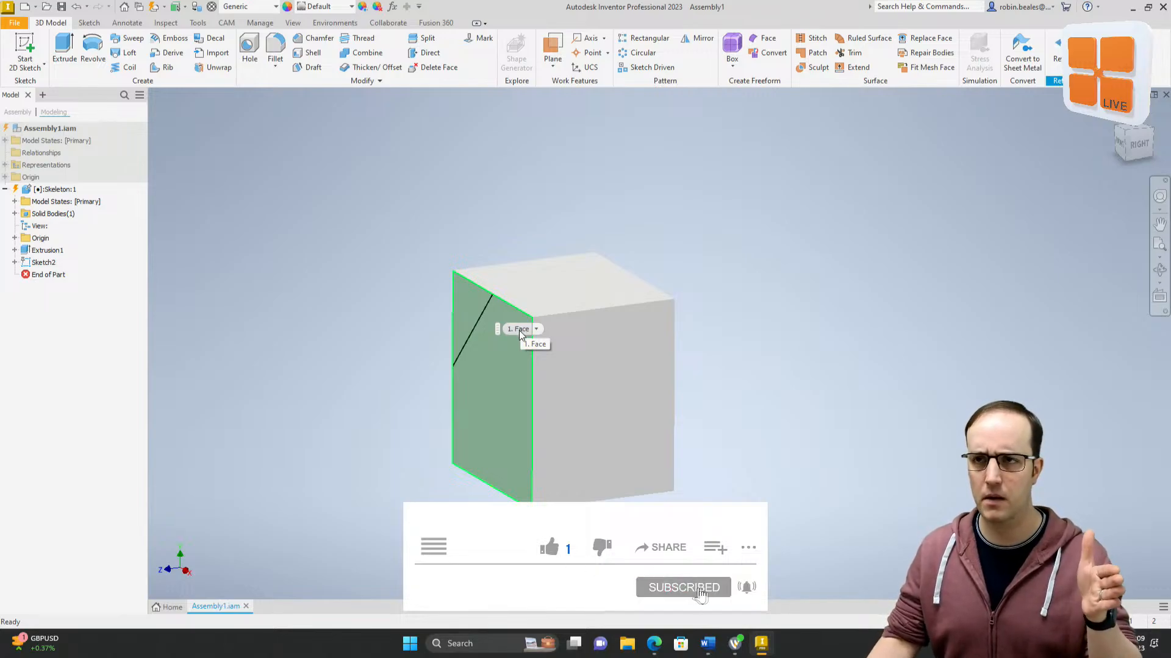
Step: Set the Skeleton part's material to Glass so the block is see-through
left_click(523, 343)
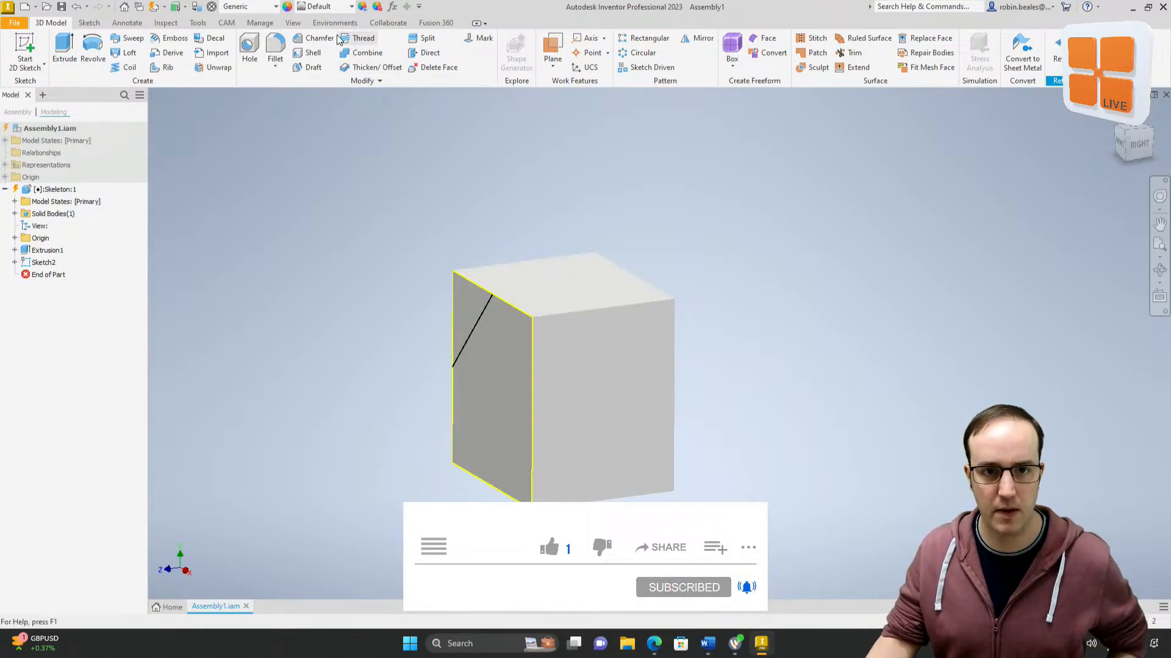
left_click(274, 7)
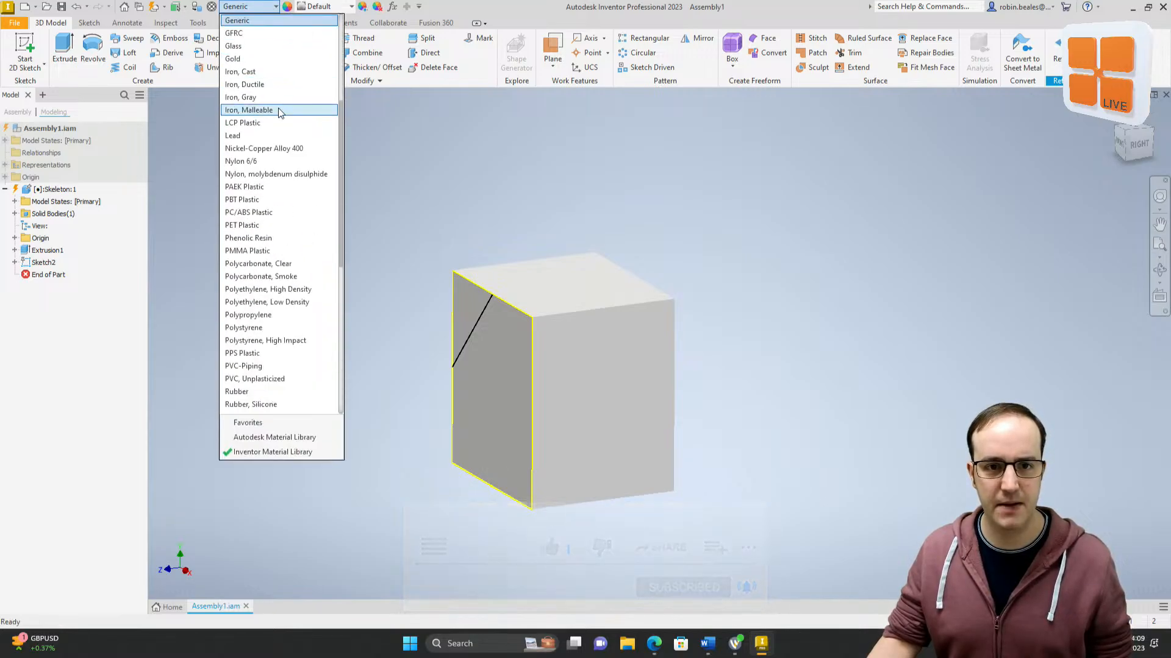
left_click(246, 45)
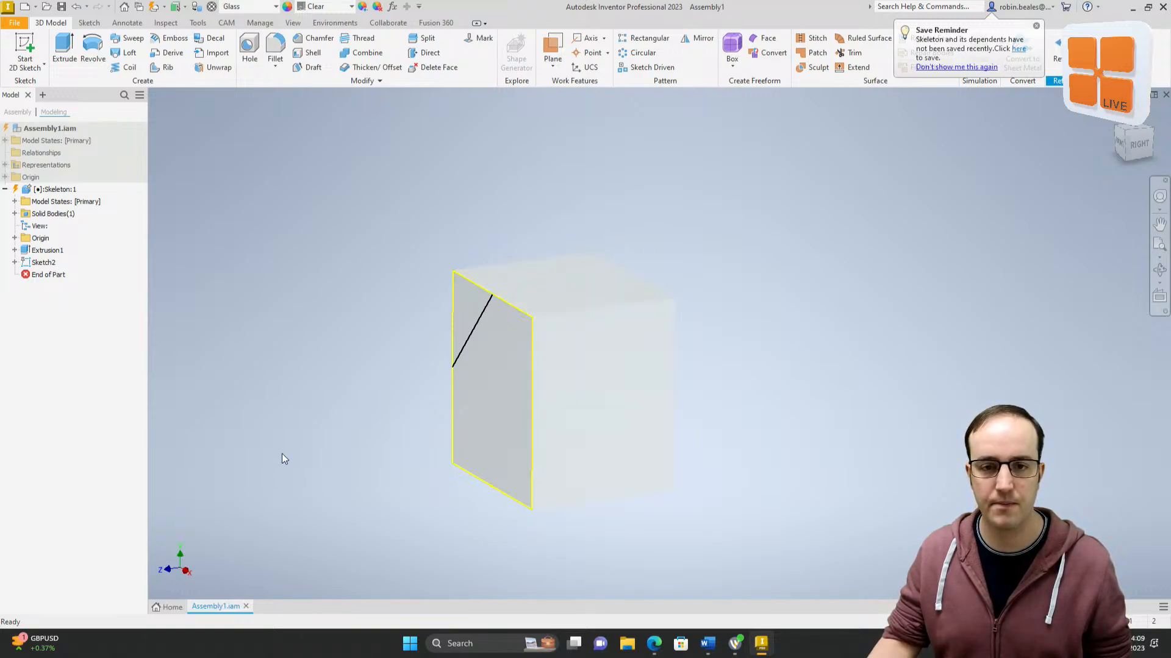
scroll(322, 400, "down", 3)
middle_click_drag(323, 403, 413, 353)
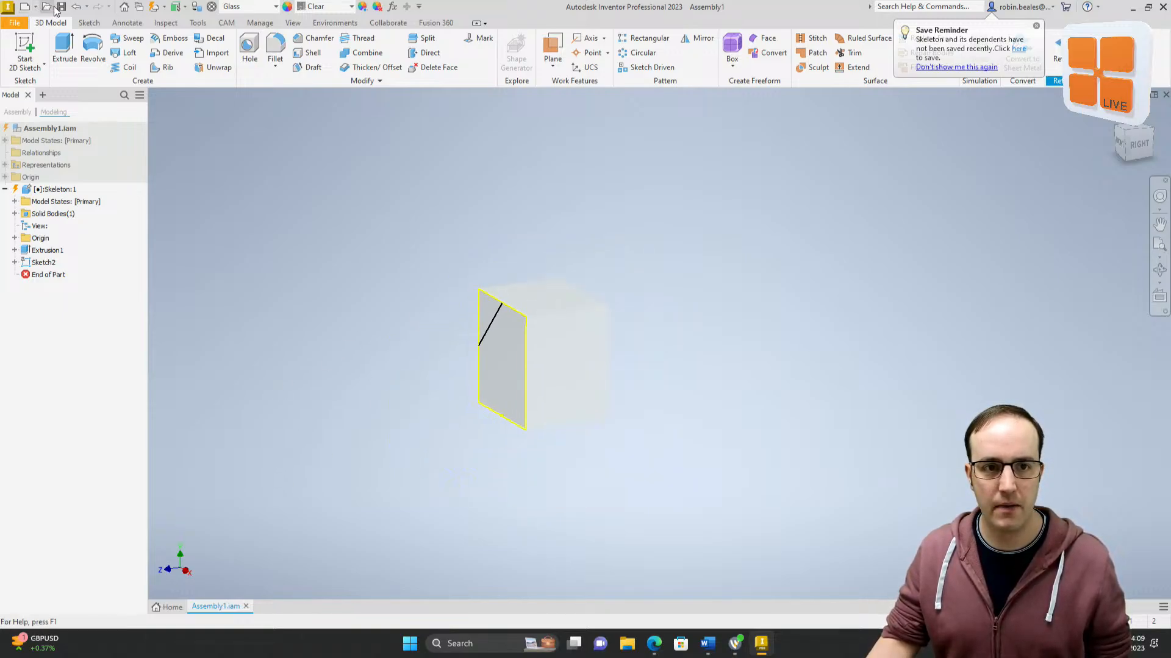
scroll(497, 366, "down", 2)
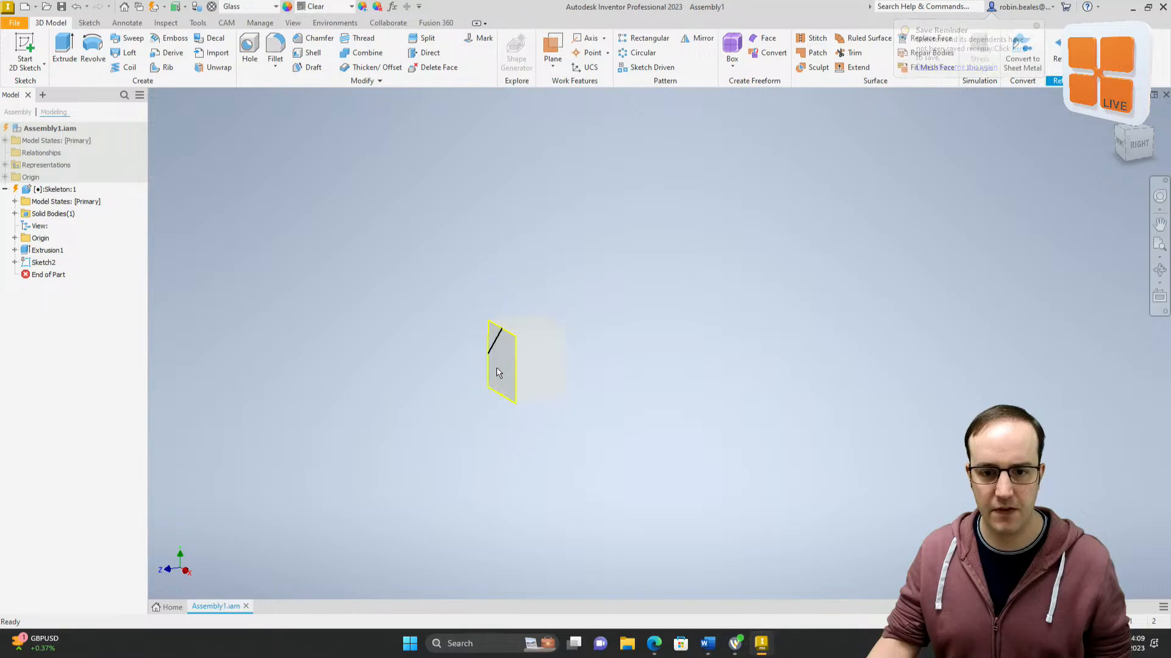
scroll(451, 362, "up", 5)
middle_click_drag(452, 361, 463, 371)
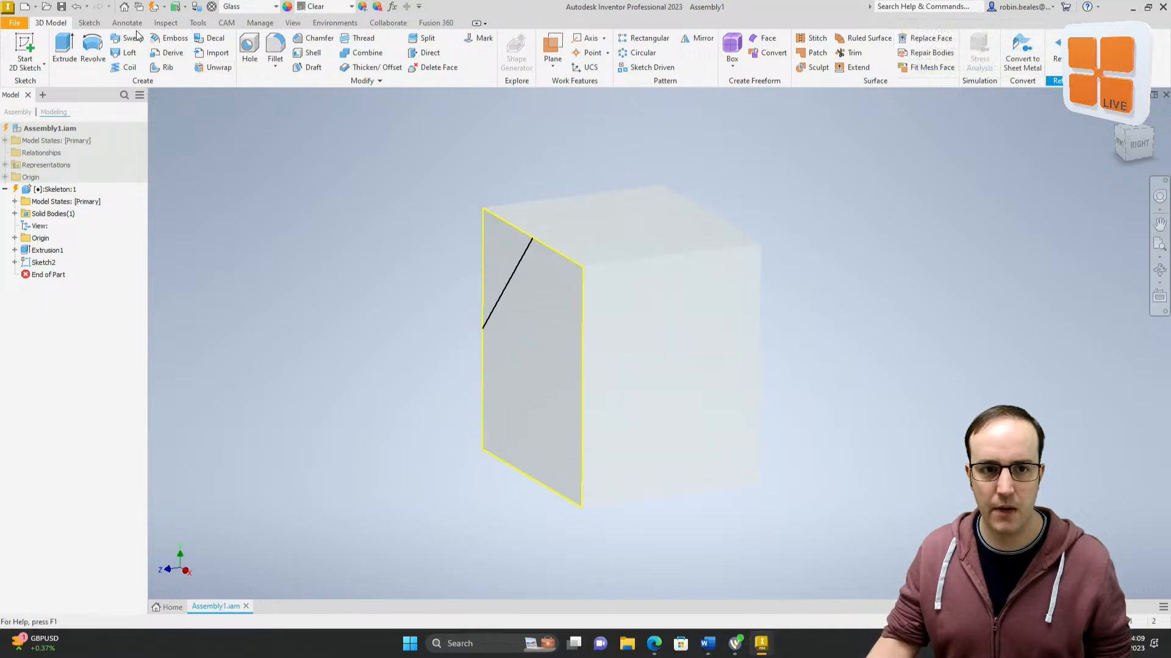
Step: Return from the Skeleton part to the top-level assembly and save Assembly1.iam with its dependents
left_click(1057, 47)
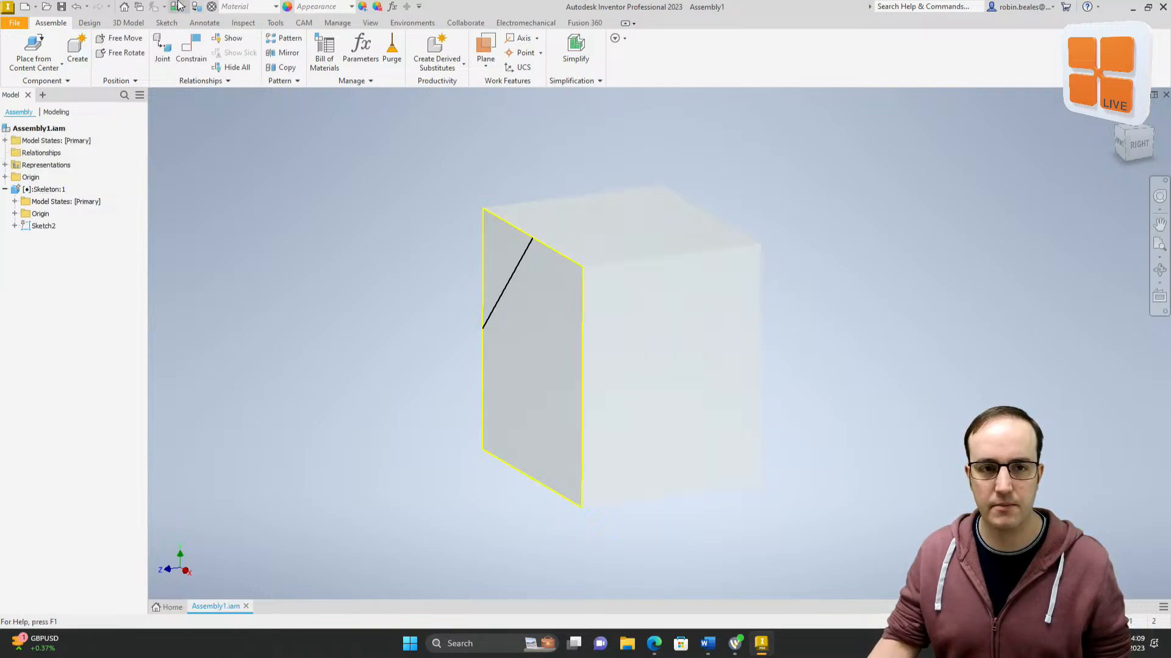
left_click(61, 9)
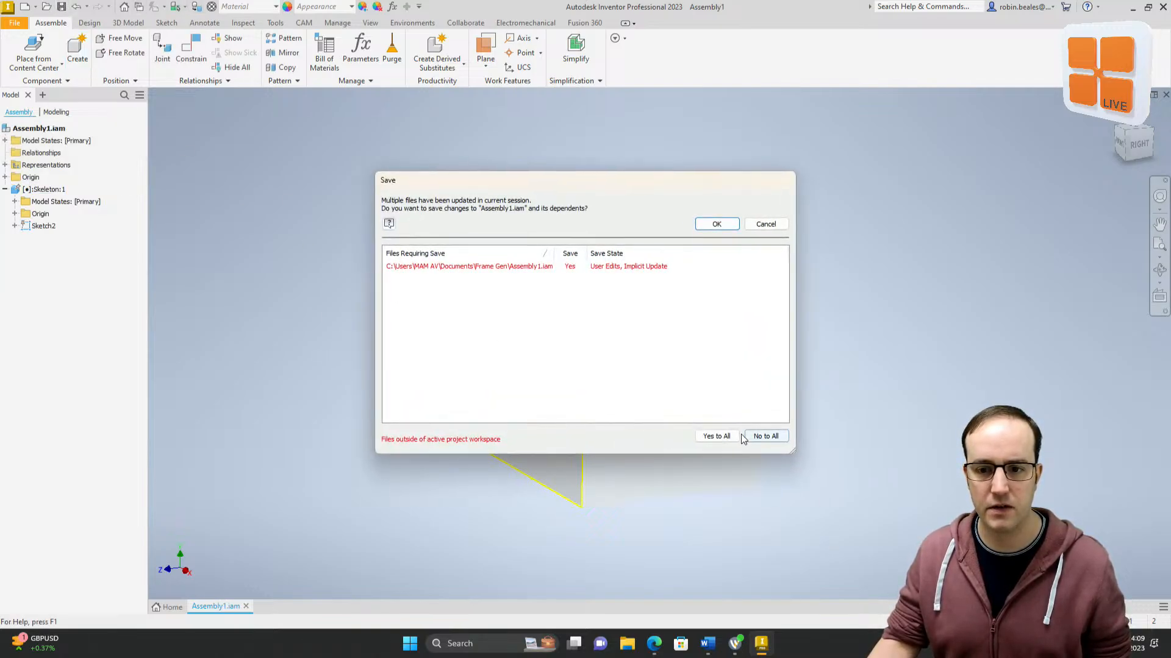
left_click(716, 224)
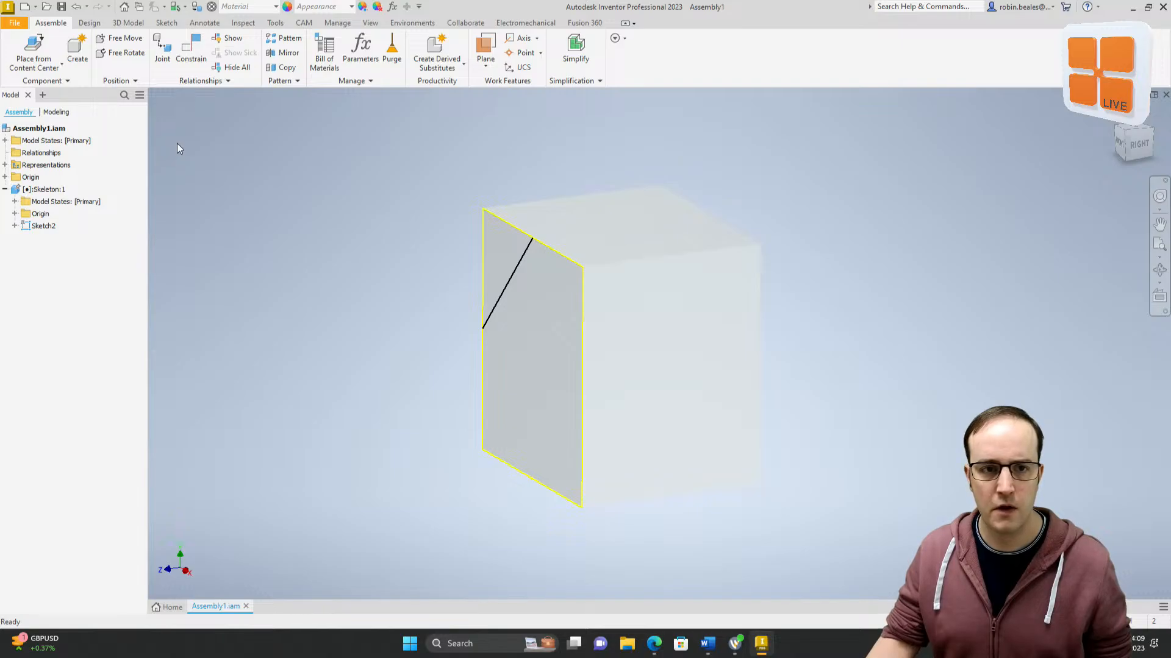
Step: Start Insert Frame and dock its properties panel alongside the model browser, widening the panel so its fields are readable
left_click(89, 23)
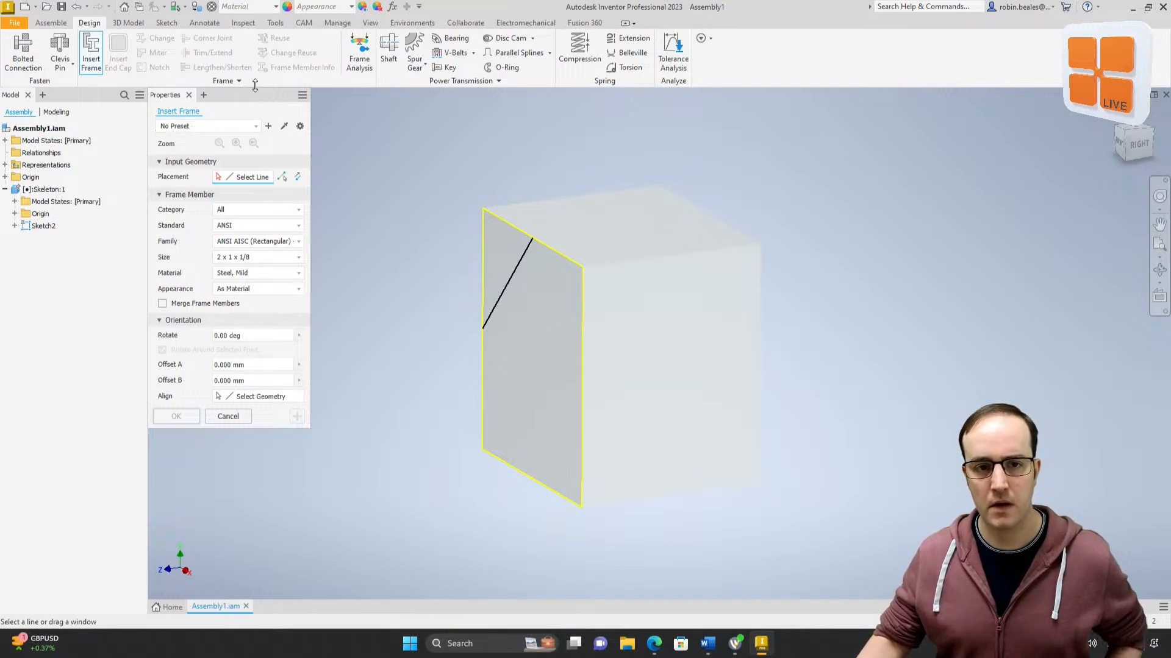
left_click_drag(247, 98, 279, 130)
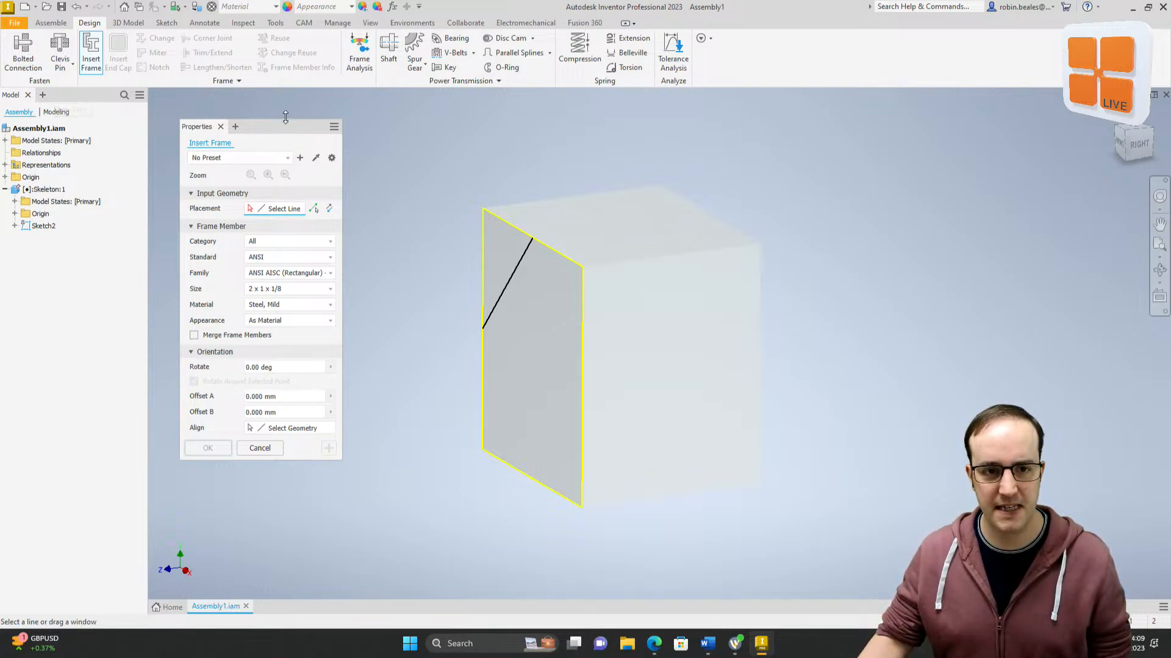
left_click_drag(286, 116, 1169, 161)
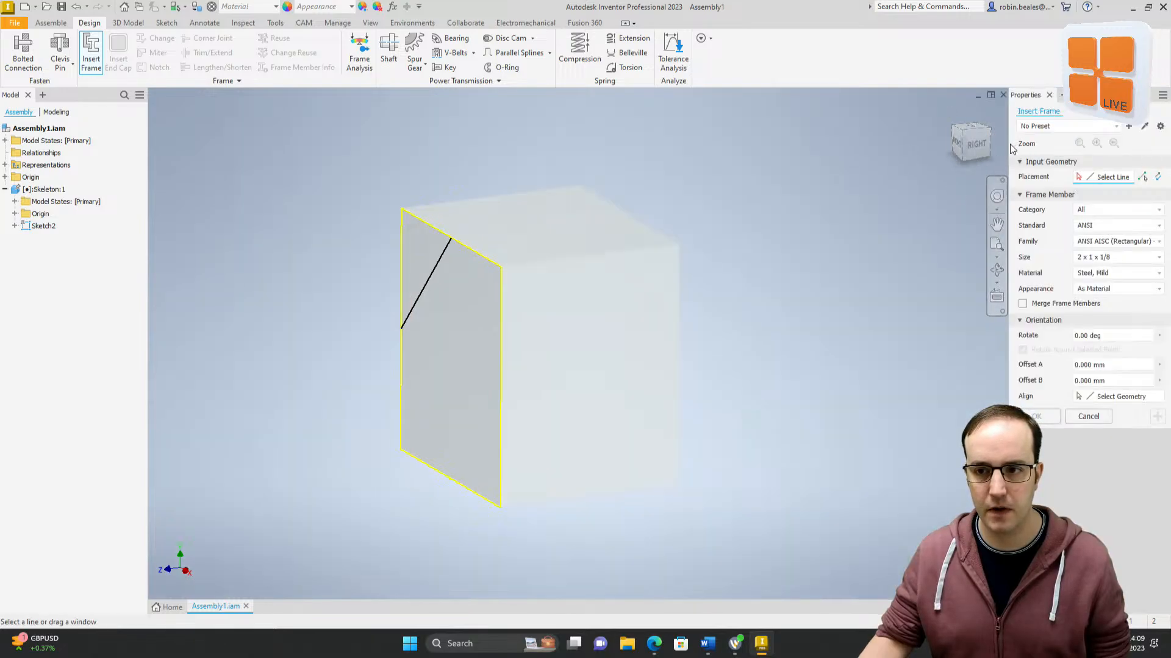
left_click_drag(1008, 150, 1001, 153)
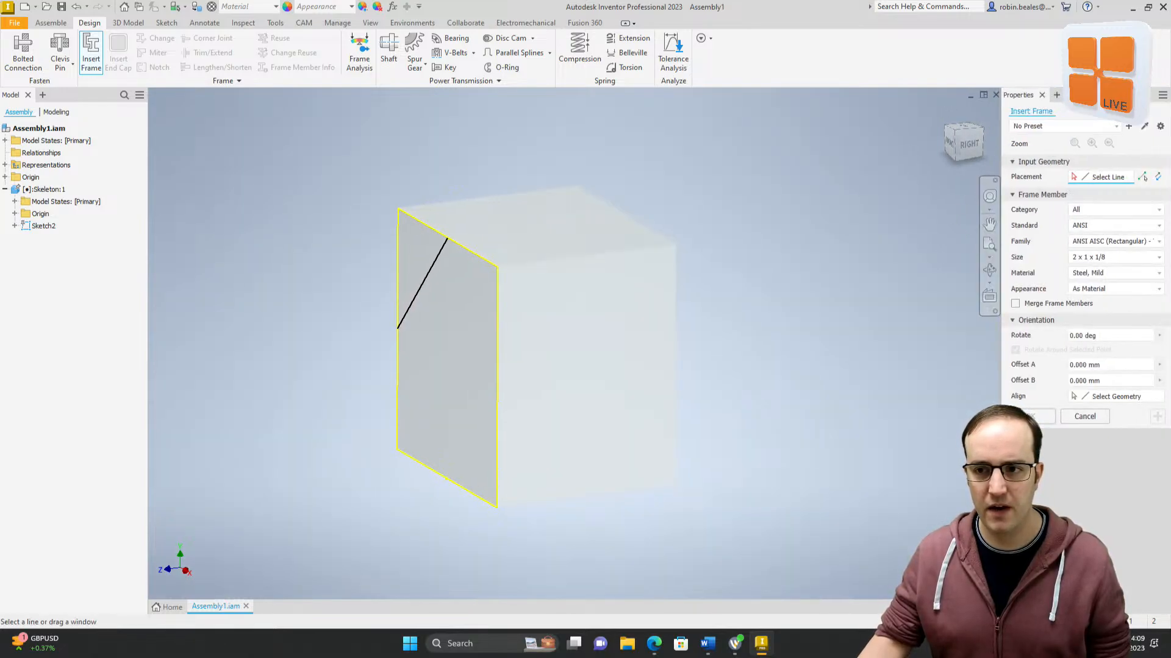
left_click_drag(1025, 94, 110, 98)
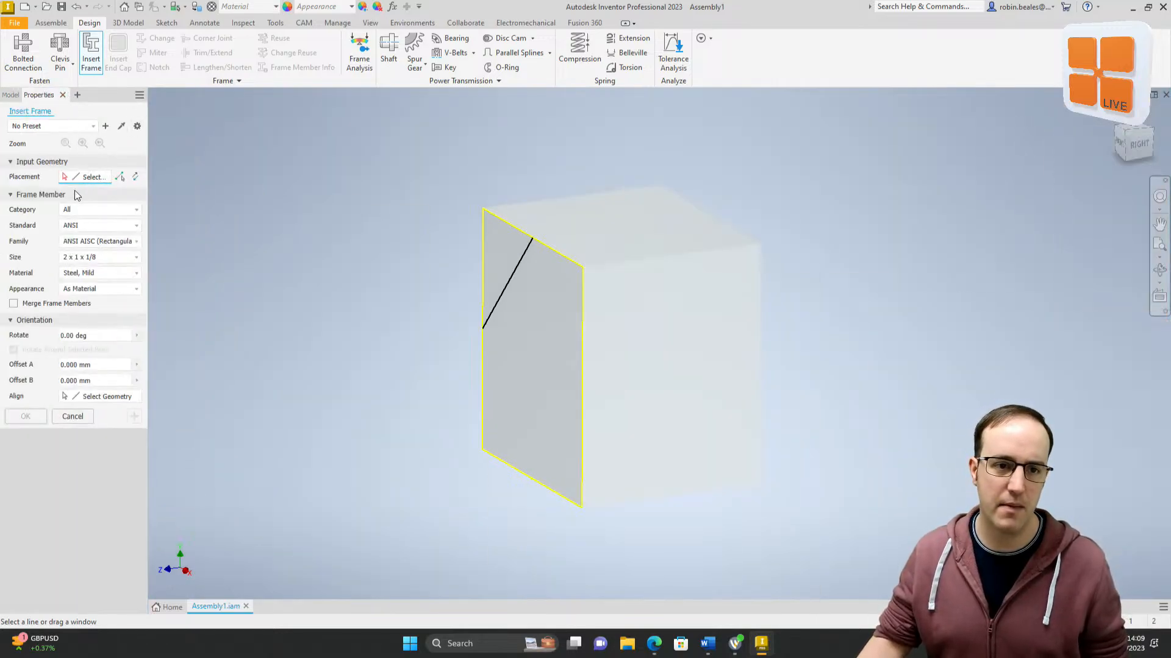
left_click_drag(159, 278, 213, 279)
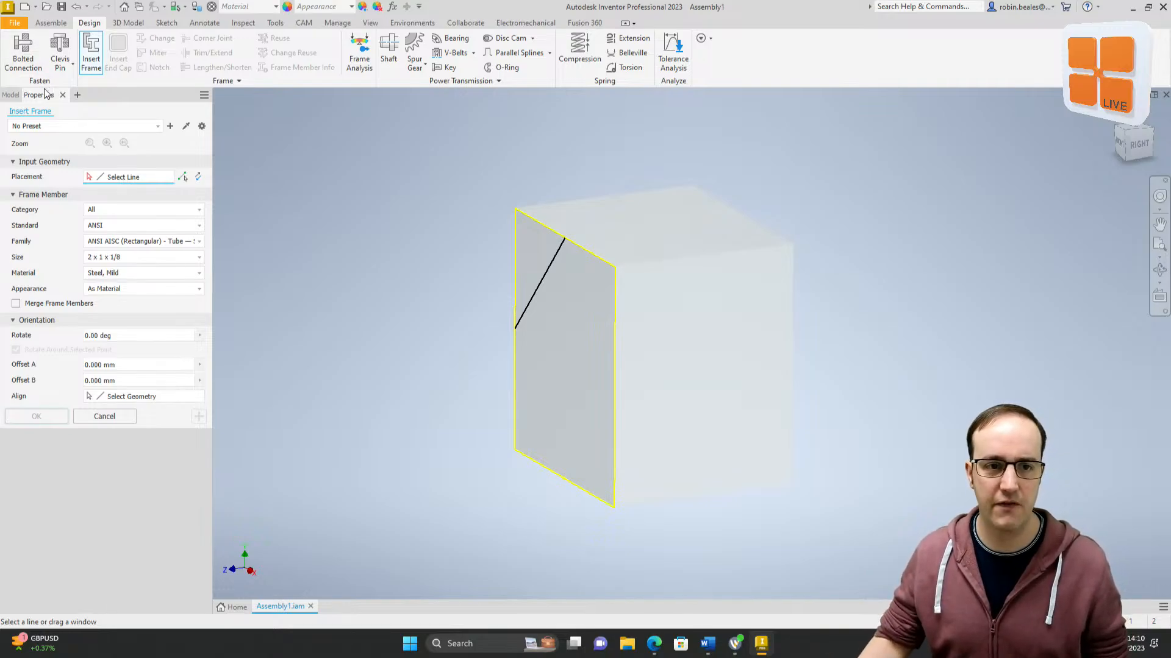
mouse_move(39, 95)
left_mouse_down()
mouse_move(398, 140)
mouse_move(1053, 169)
mouse_move(133, 194)
mouse_move(56, 95)
left_mouse_up()
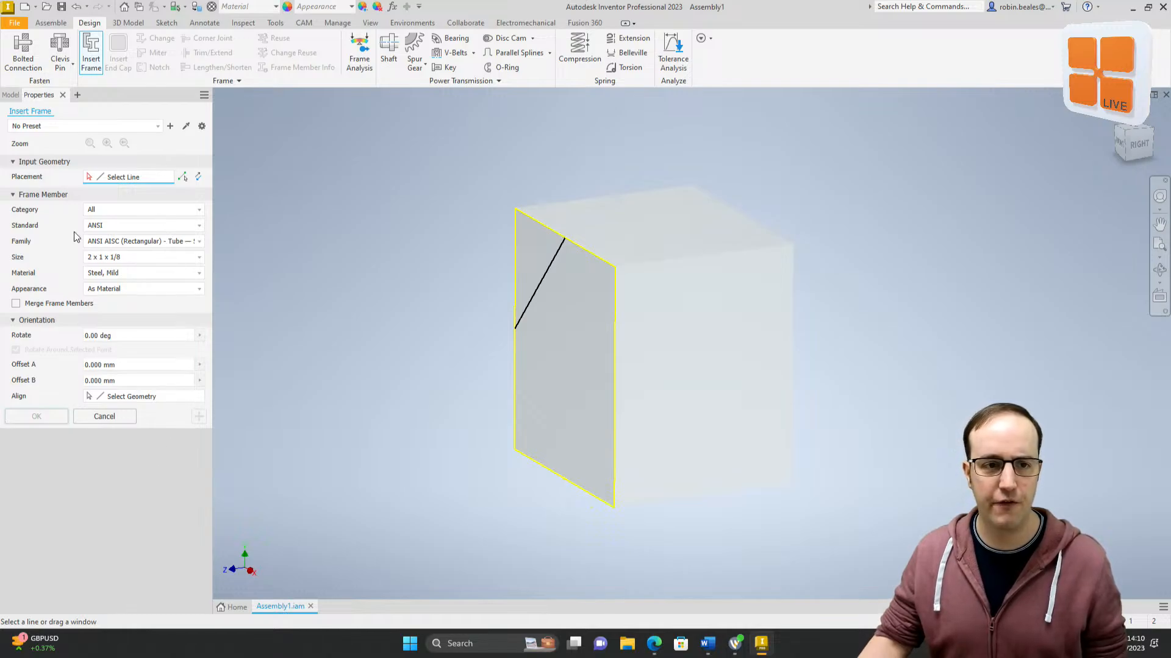
Step: Examine the available Insert Frame presets and the preset sort order and default options
left_click(155, 127)
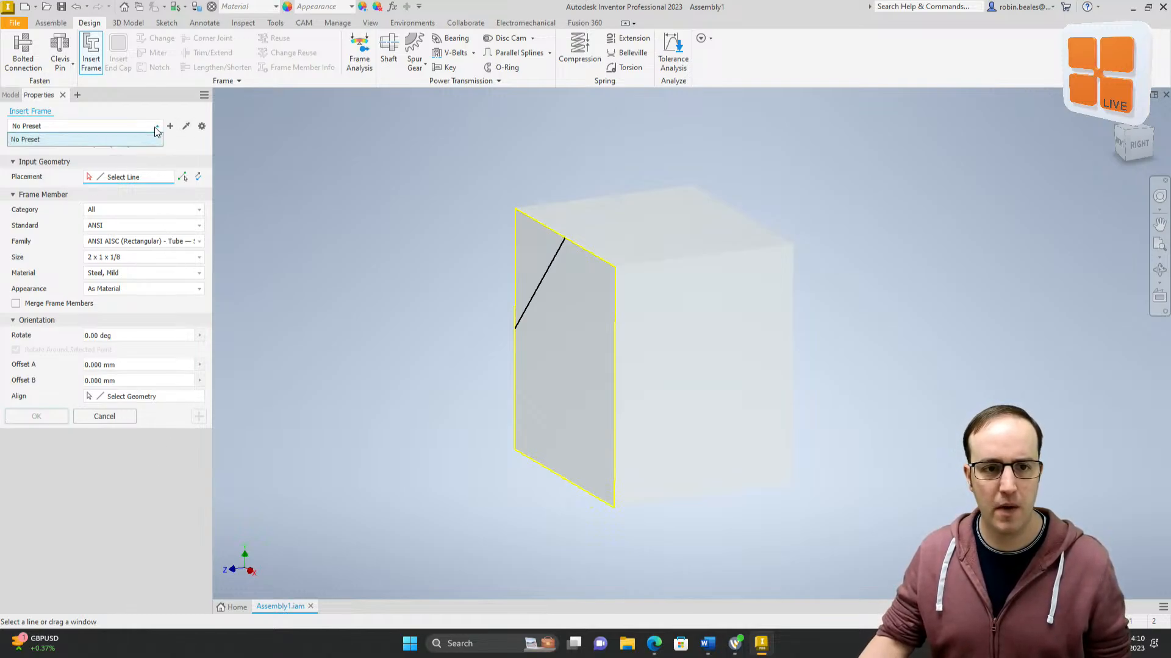
left_click(154, 127)
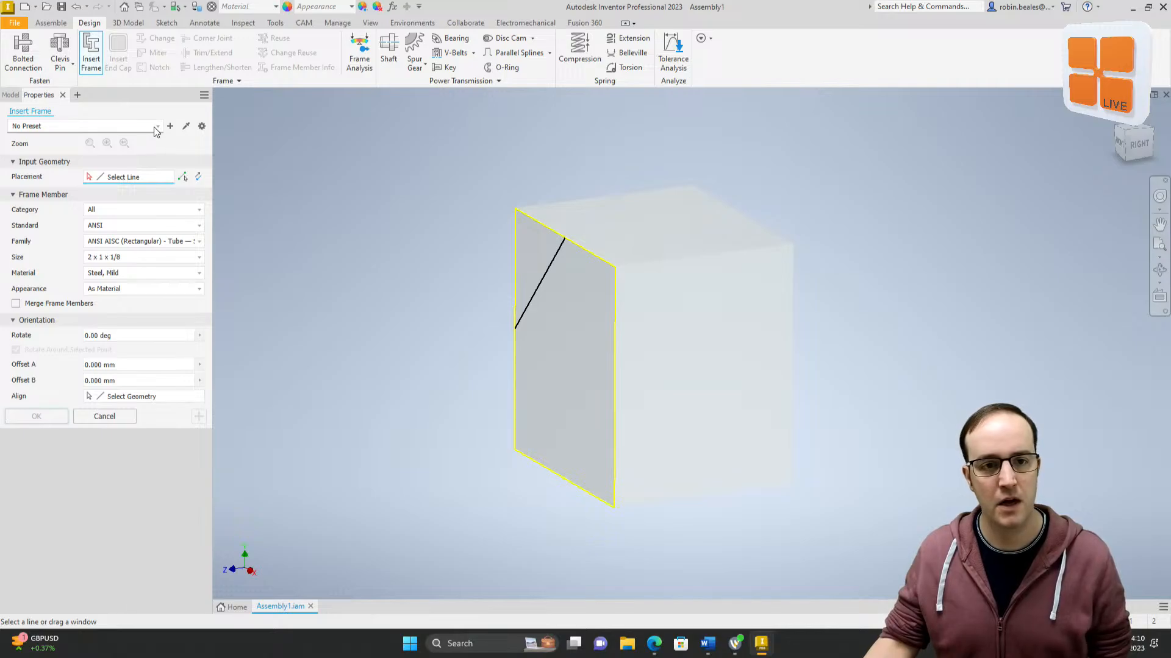
left_click(153, 127)
left_click(153, 127)
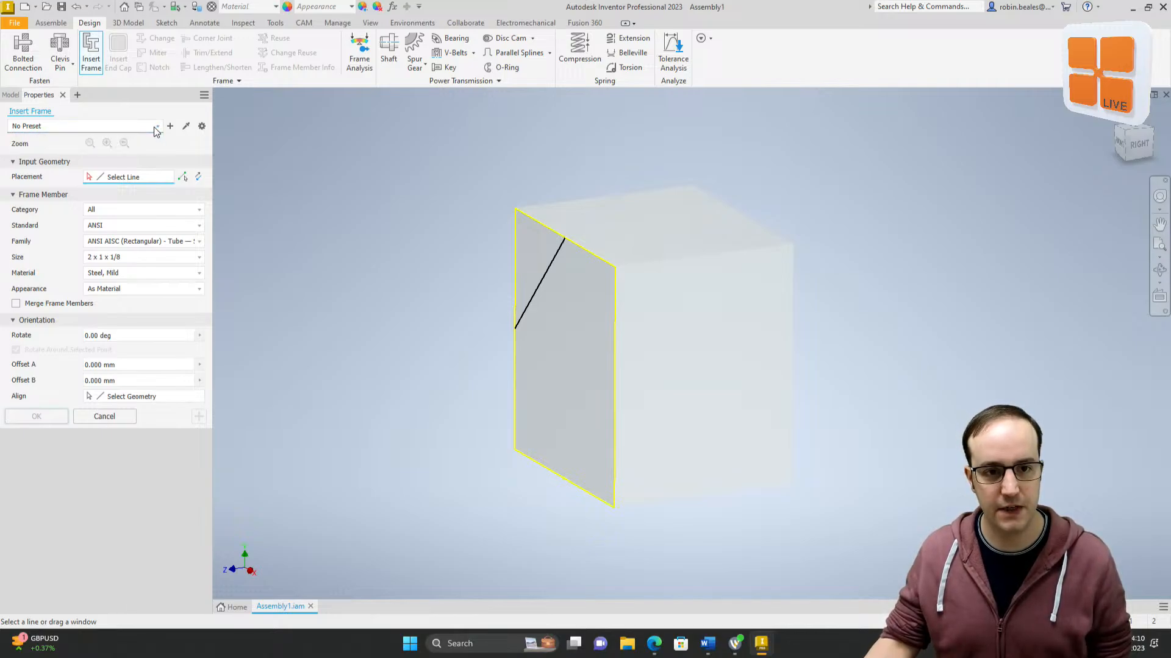
left_click(197, 130)
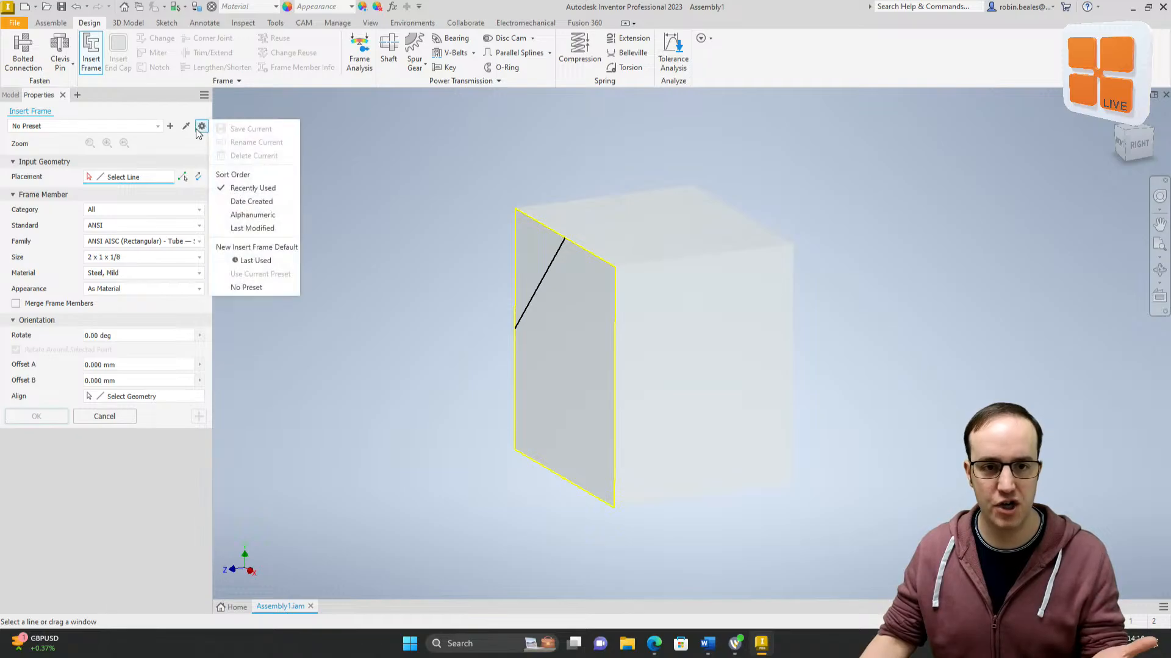
left_click(155, 145)
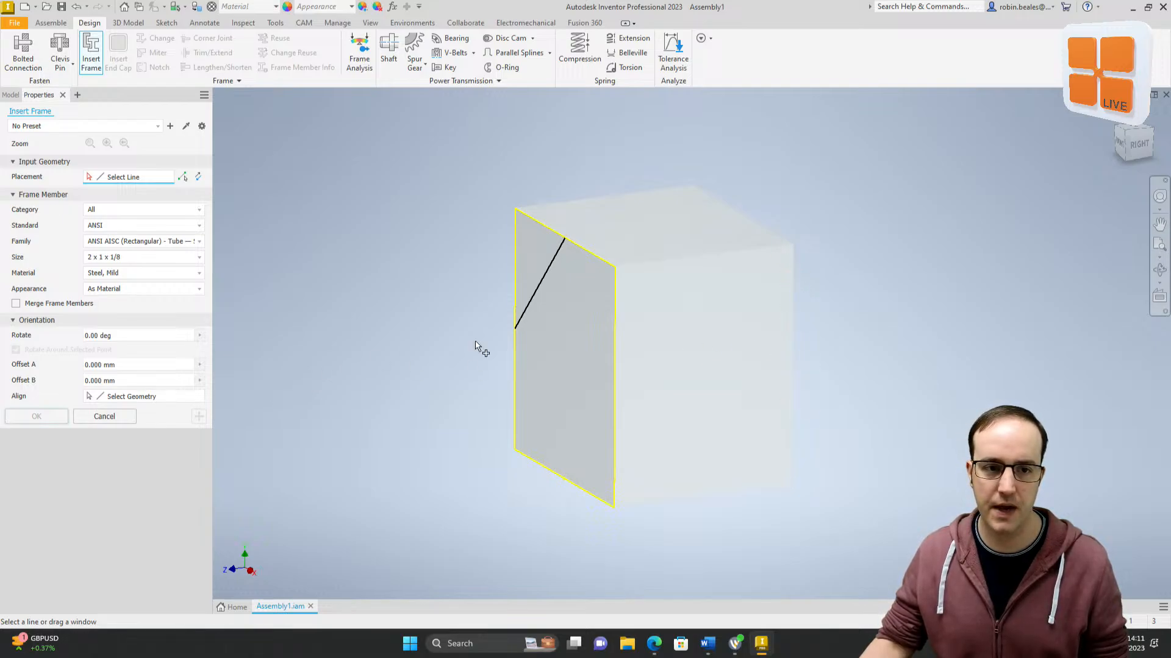
Step: Select the sketched front face's outer vertical edge as the placement line for the frame member
left_click(515, 378)
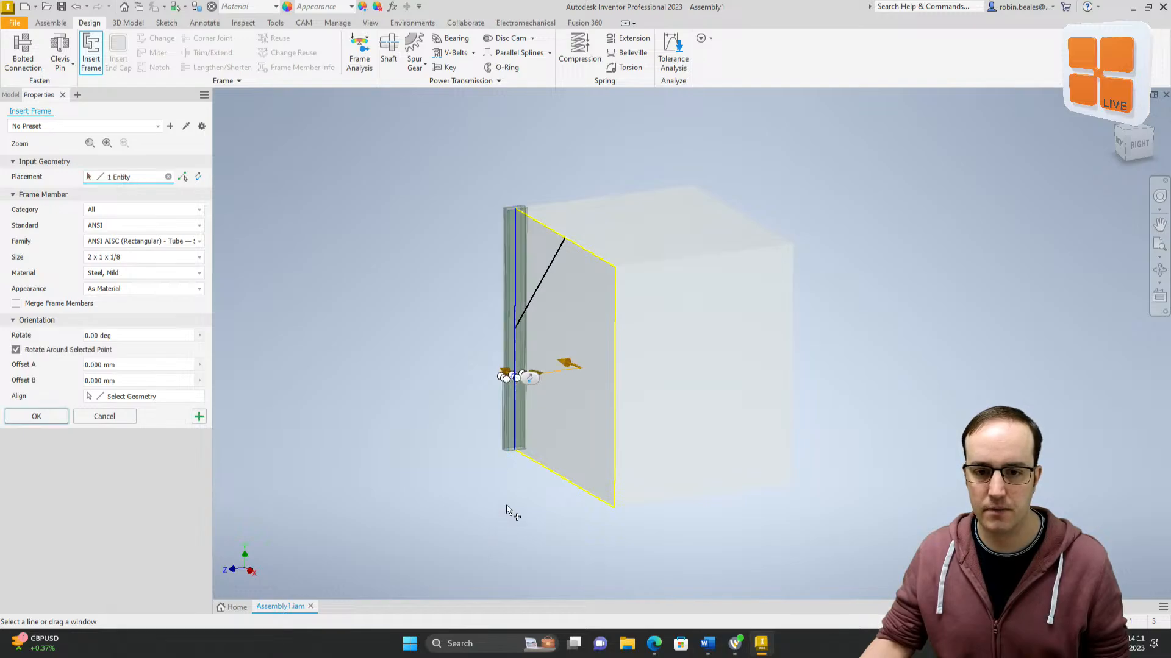
middle_click_drag(491, 237, 503, 264, "shift")
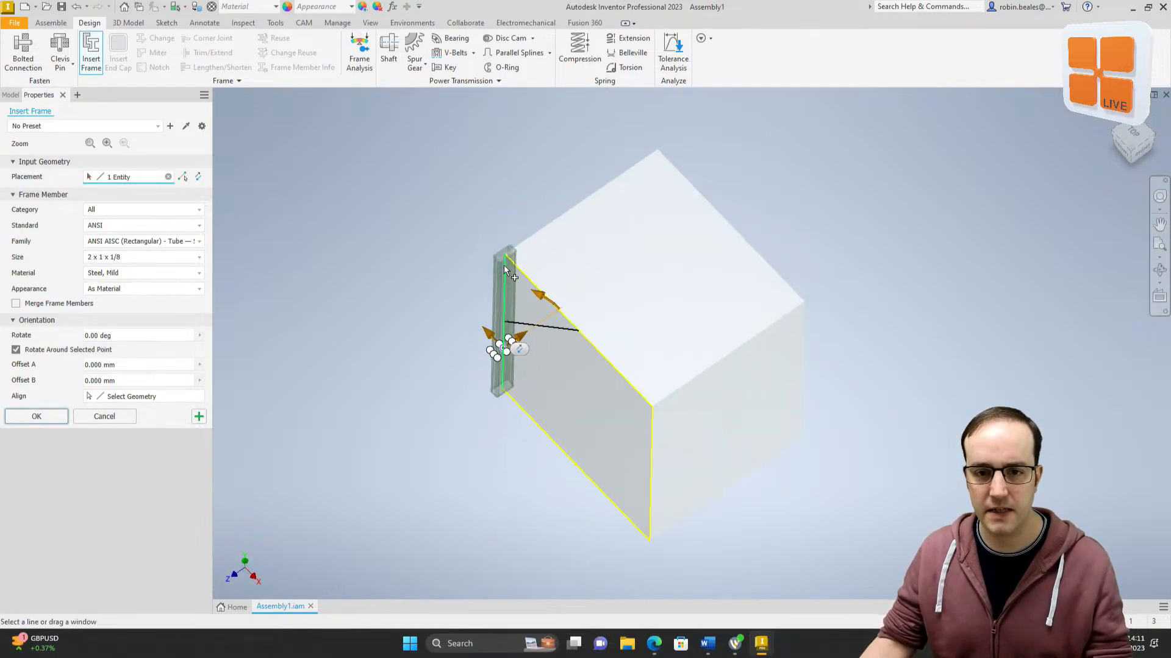
scroll(504, 261, "up", 5)
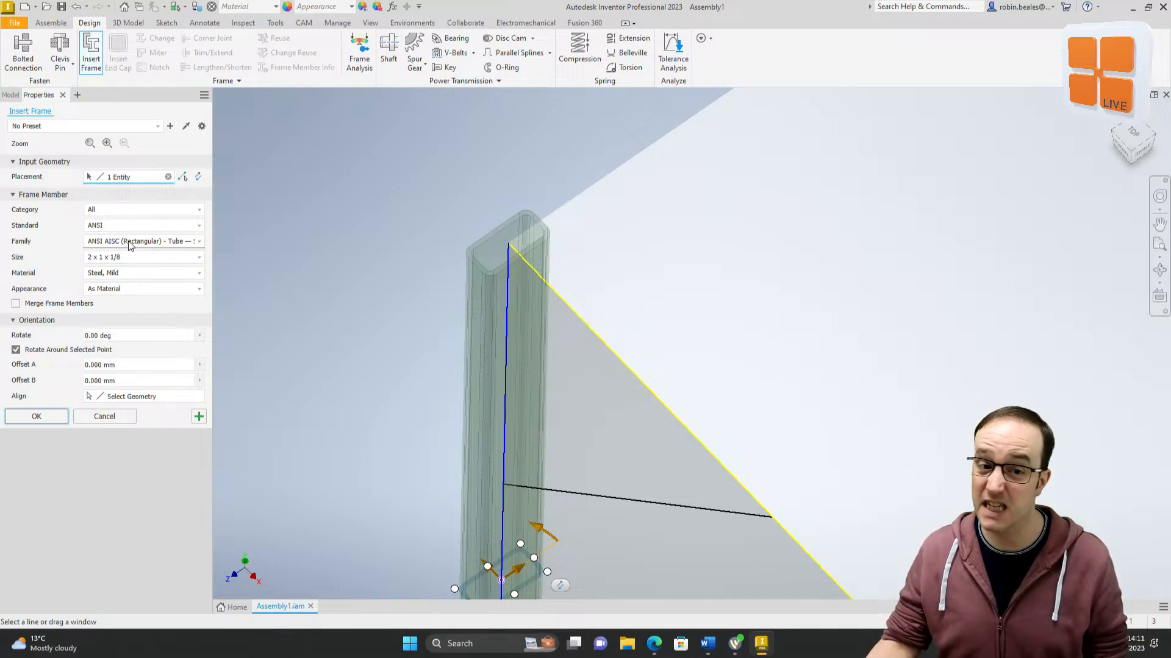
Step: Set the frame member to Square/Rectangular Tubes, ISO standard, family ISO 10799-2 (Square), size 30x30x3
left_click(125, 209)
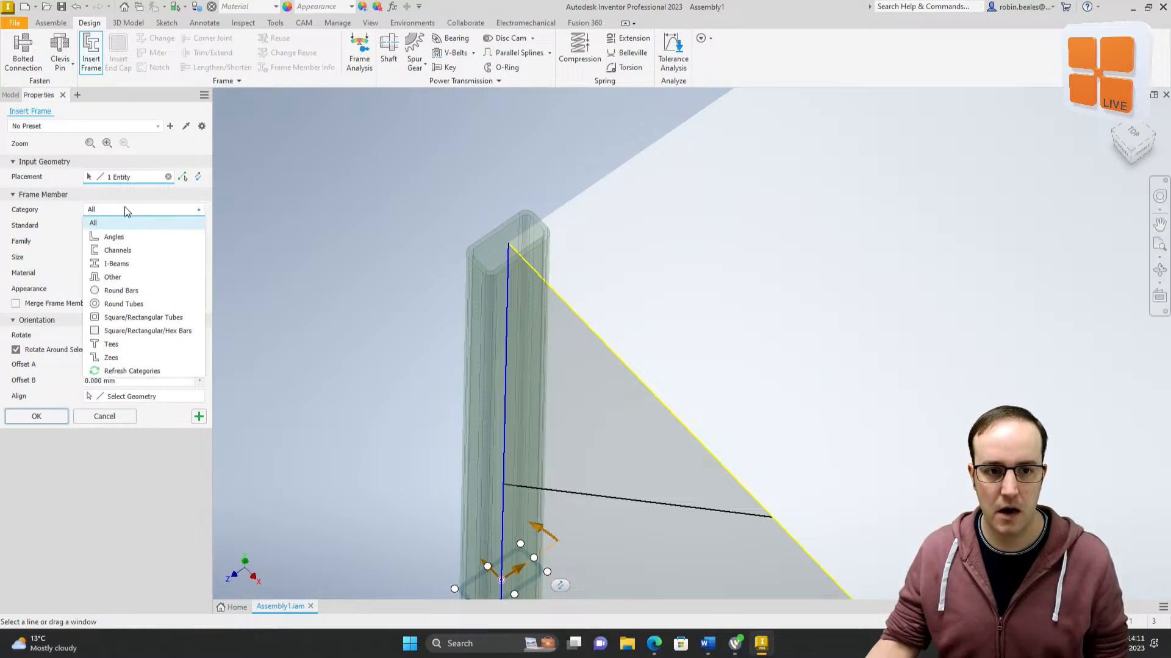
left_click(131, 318)
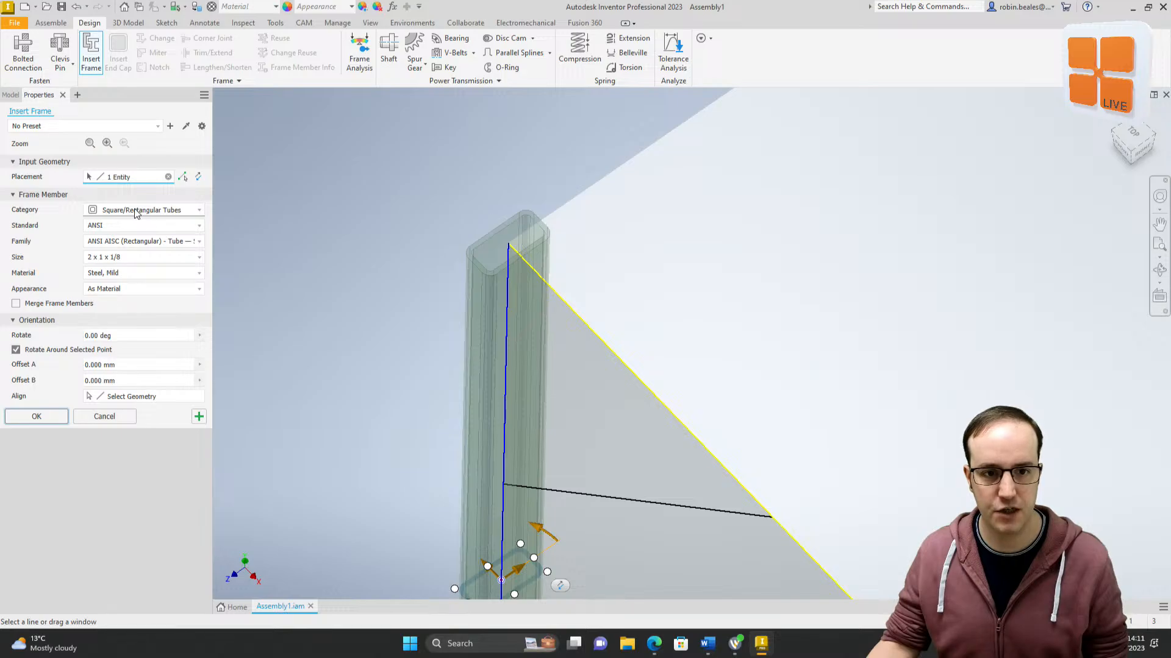
left_click(126, 227)
left_click(102, 319)
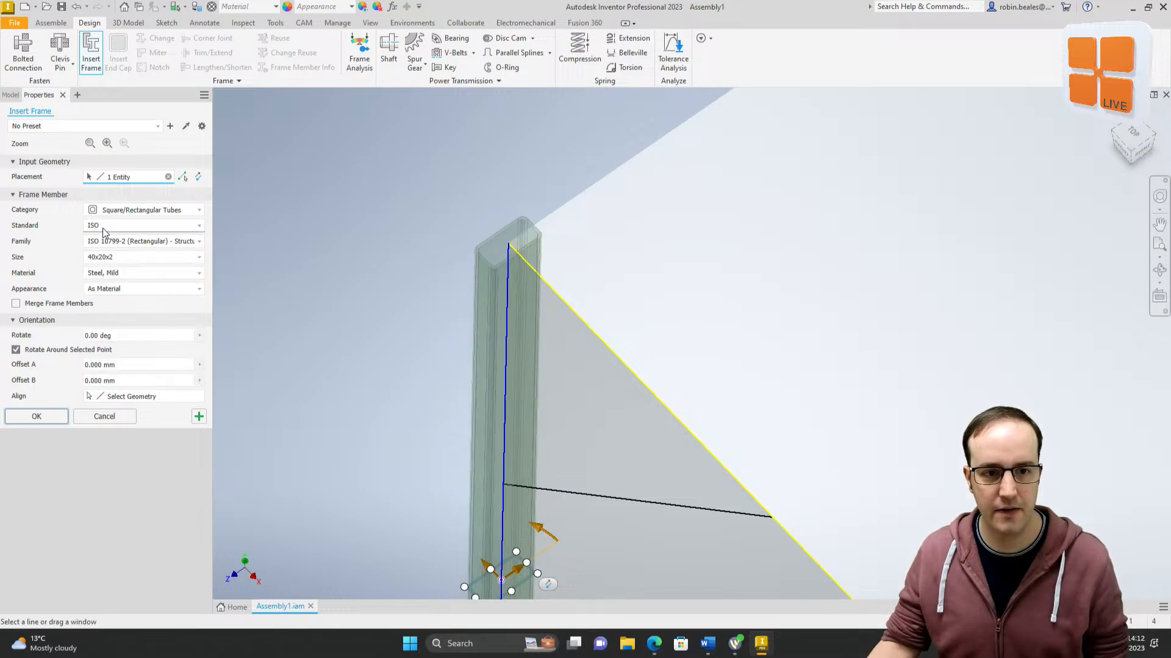
left_click(129, 245)
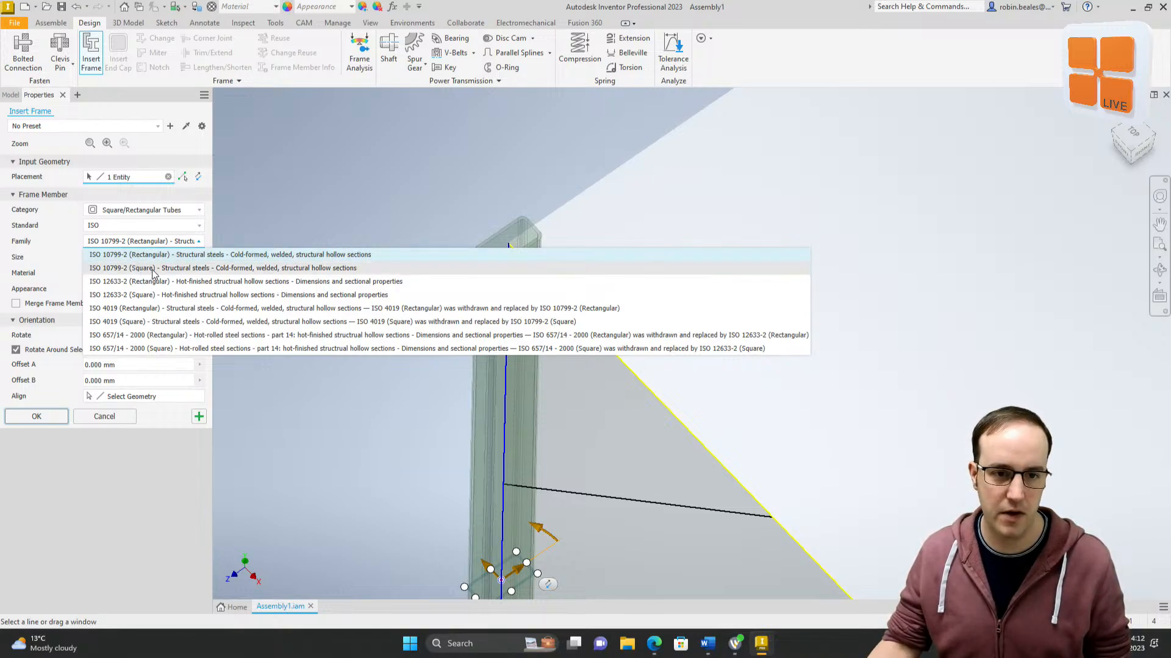
left_click(172, 272)
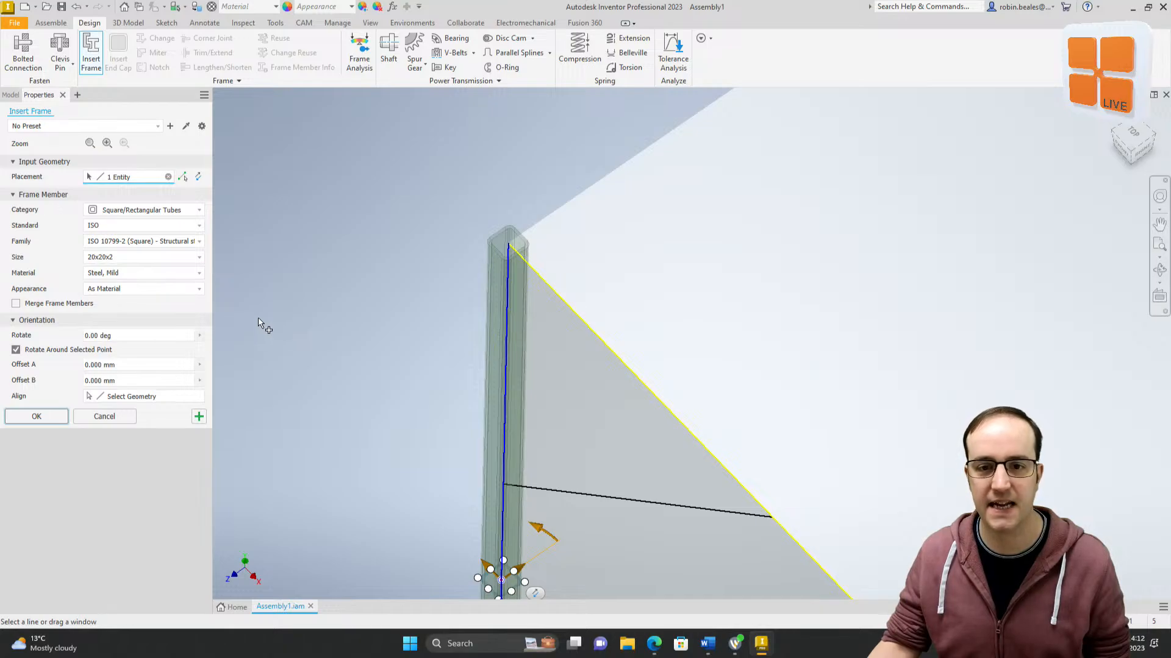
left_click(140, 258)
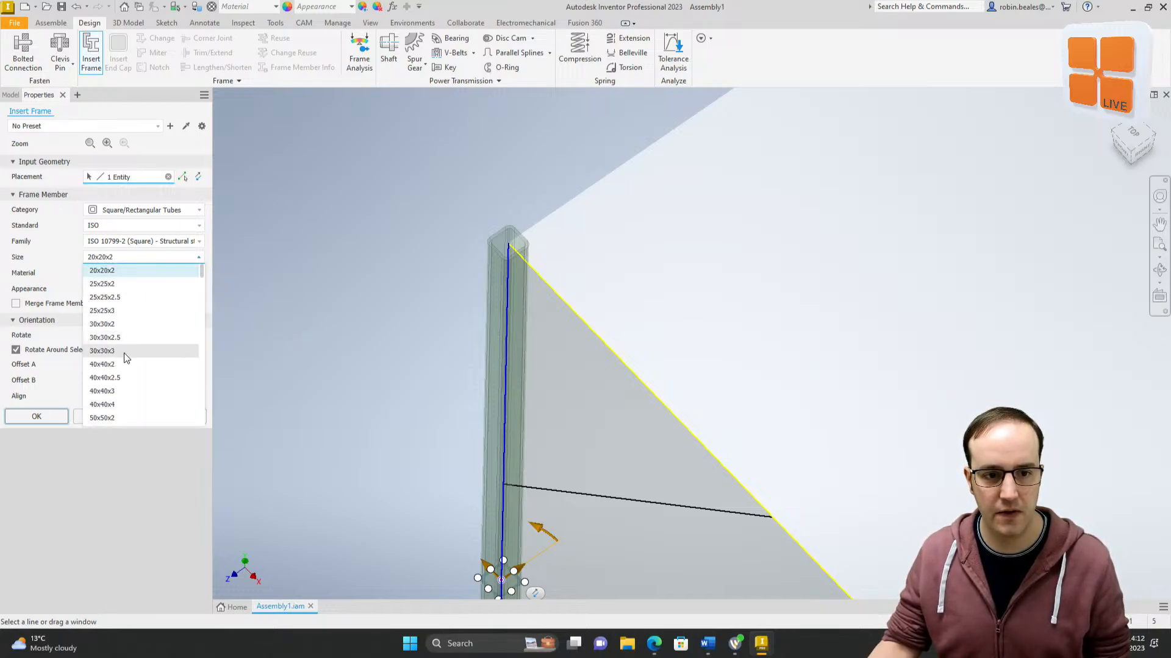
left_click(123, 353)
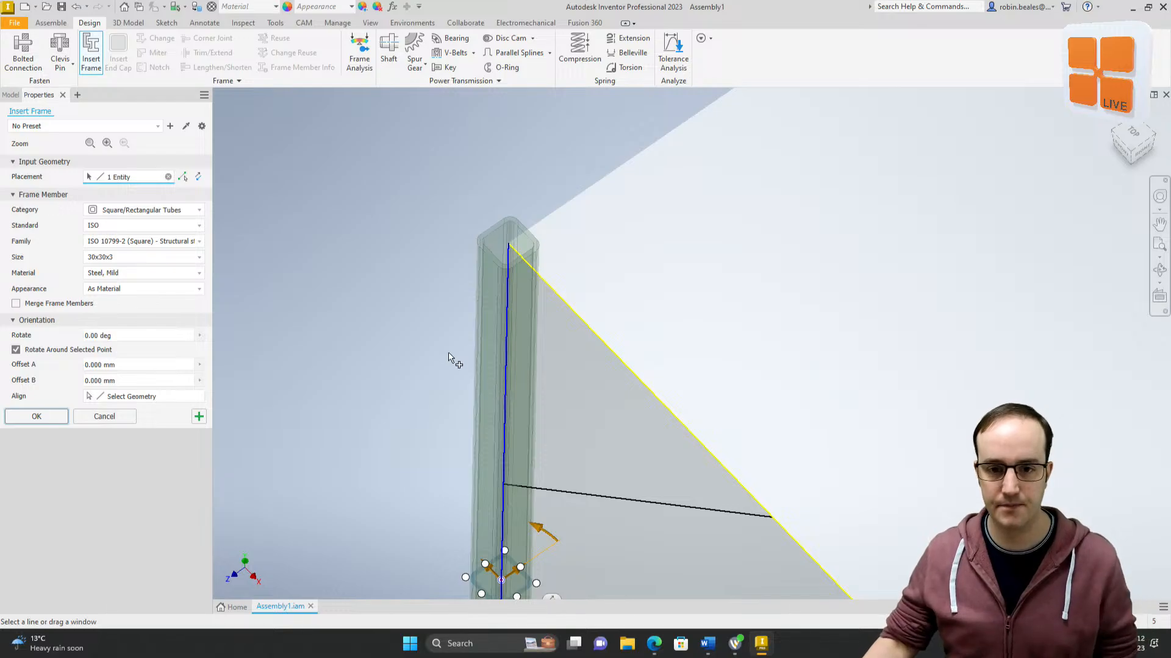
Step: Try different anchor points and anchor the tube by its outer corner so the profile sits inside the block
scroll(454, 364, "down", 2)
scroll(453, 363, "up", 2)
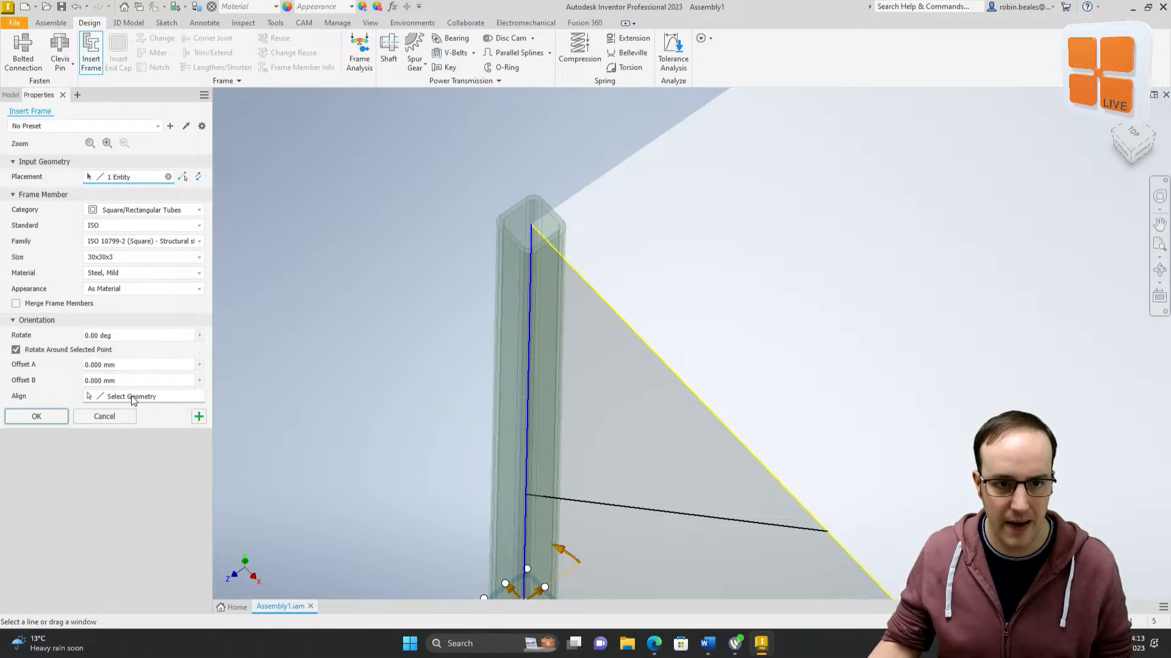
middle_click_drag(467, 324, 433, 208)
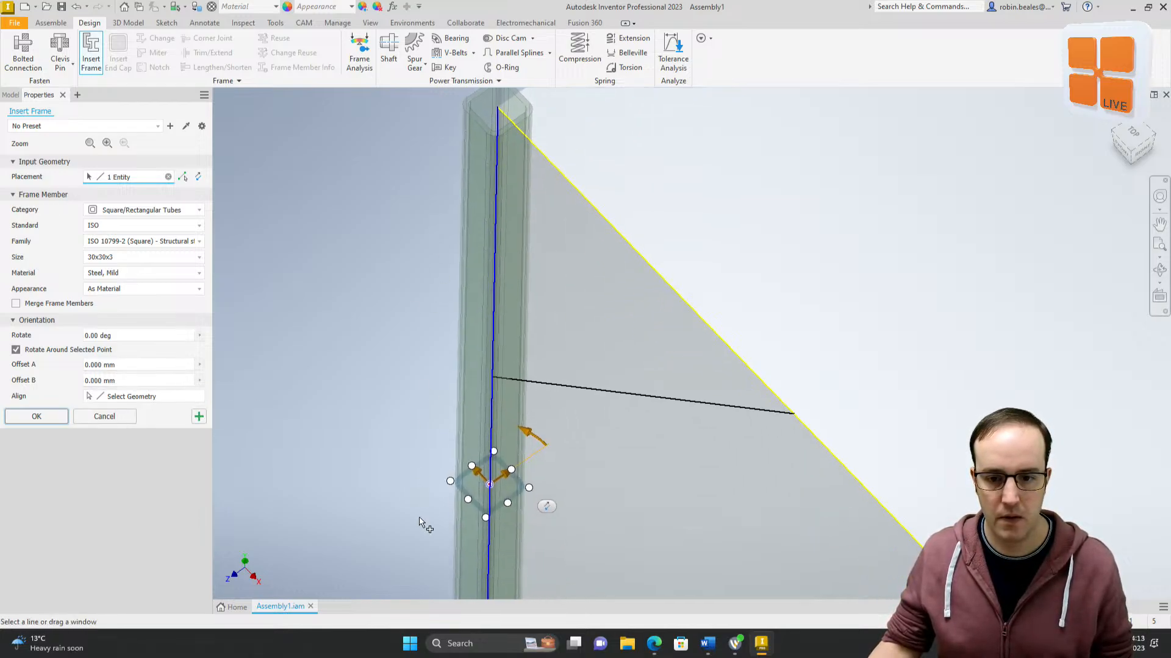
left_click(451, 482)
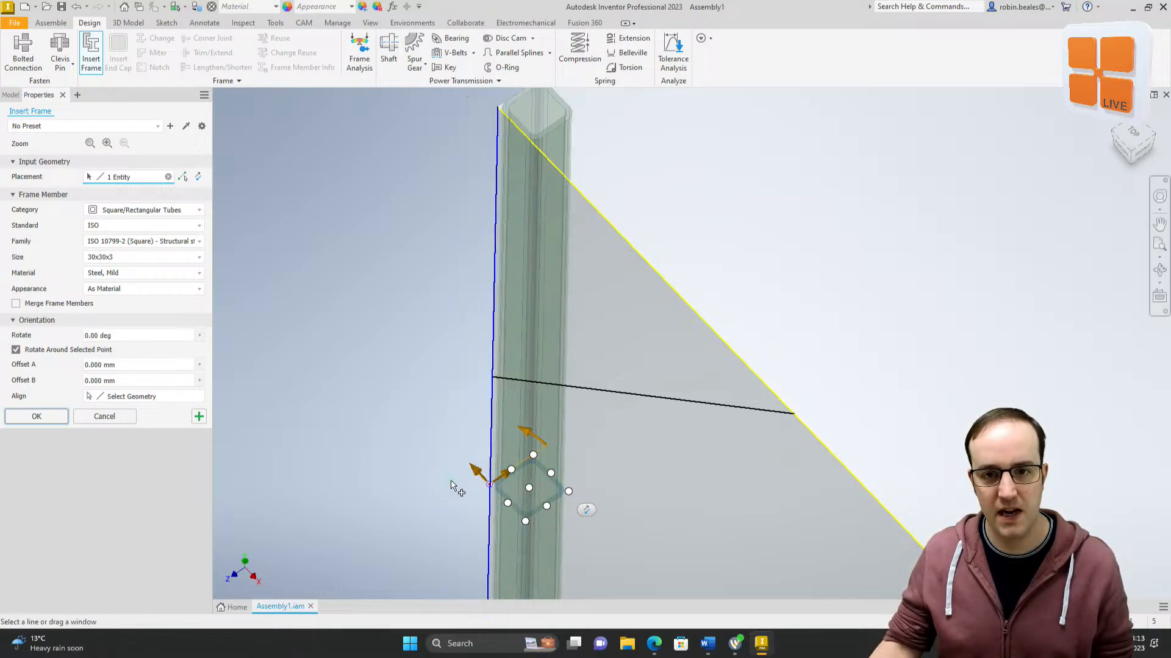
left_click(568, 492)
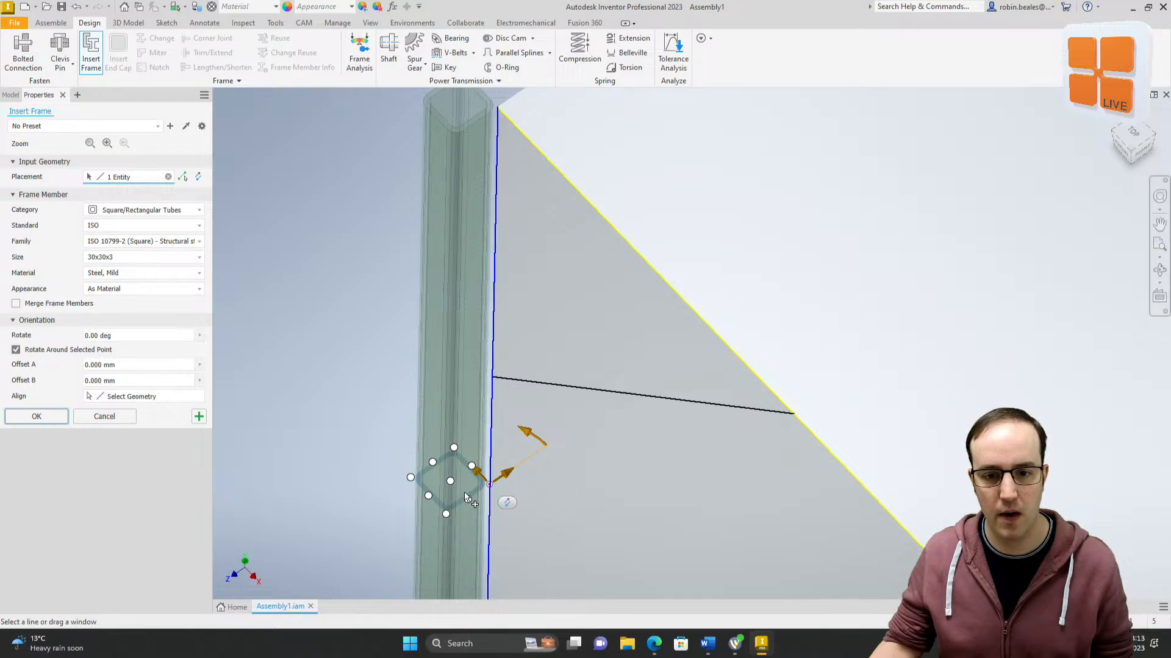
left_click(451, 482)
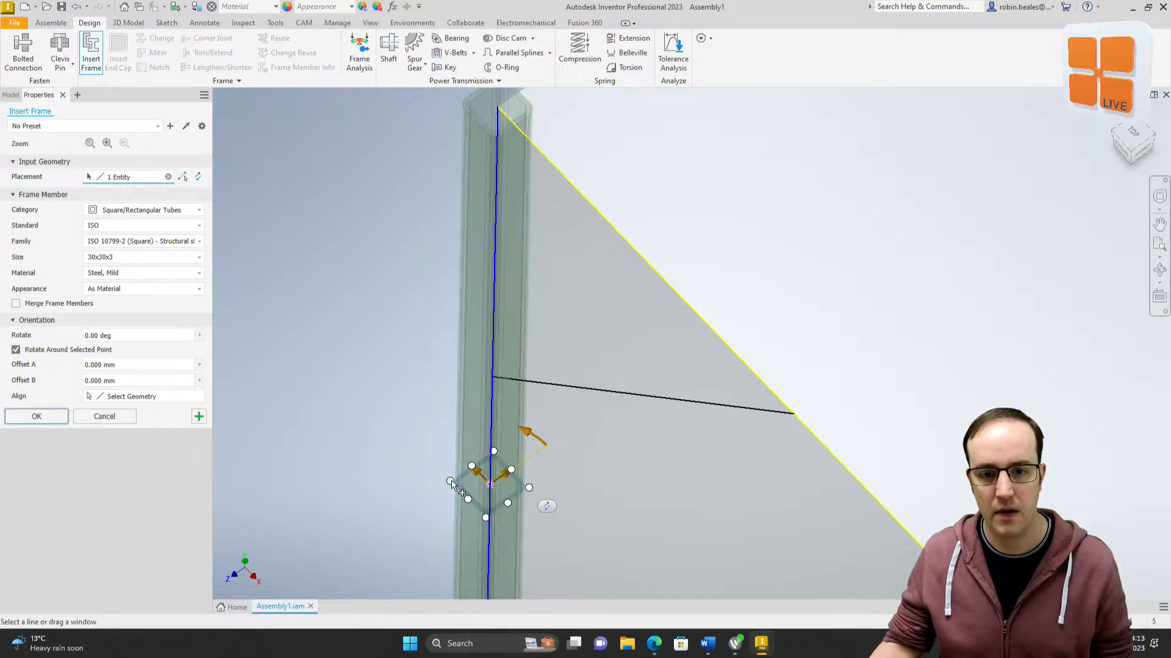
left_click(450, 481)
middle_click_drag(470, 308, 450, 293)
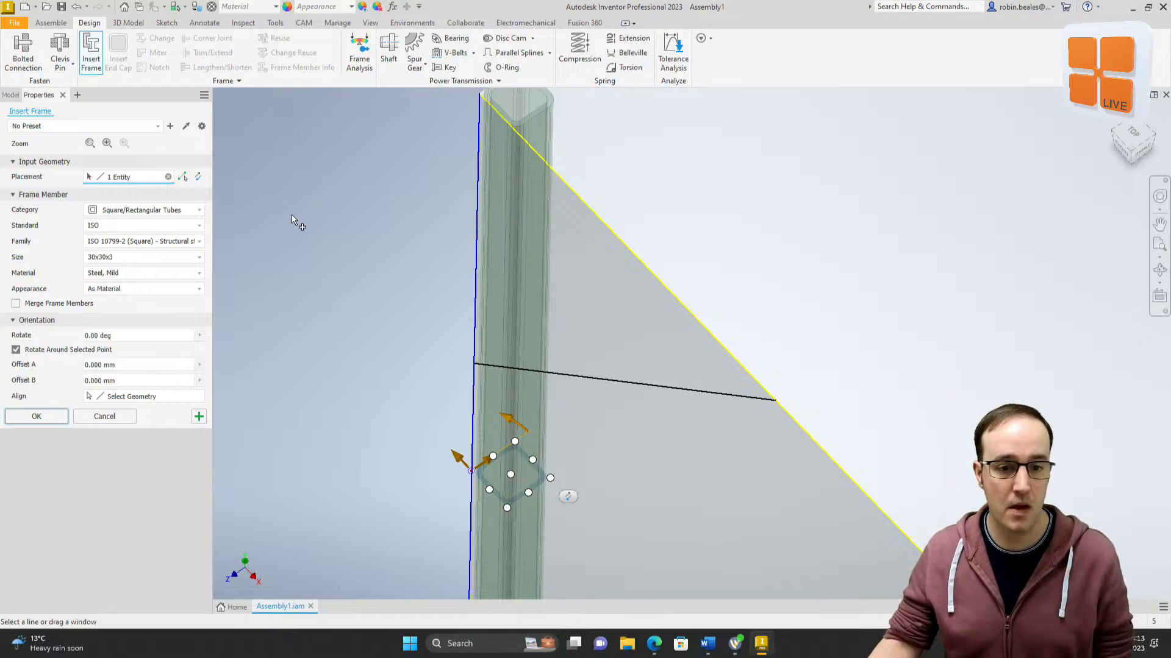
Step: Create the frame member, accepting the default frame and skeleton file names and the default member name
left_click(37, 417)
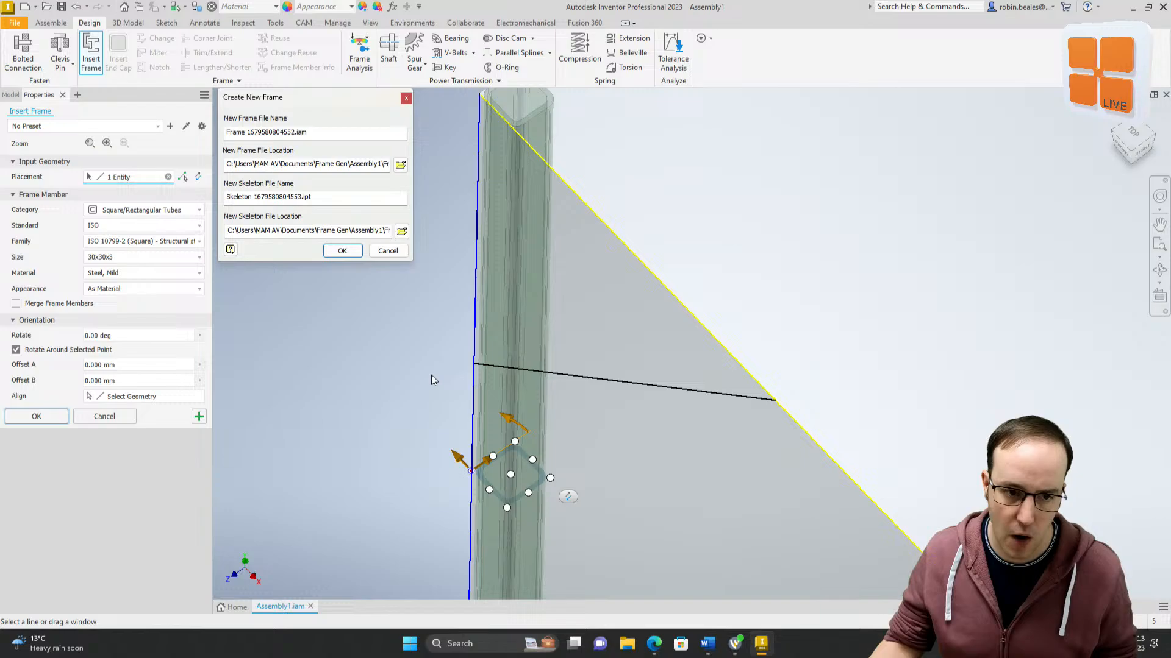
left_click(342, 251)
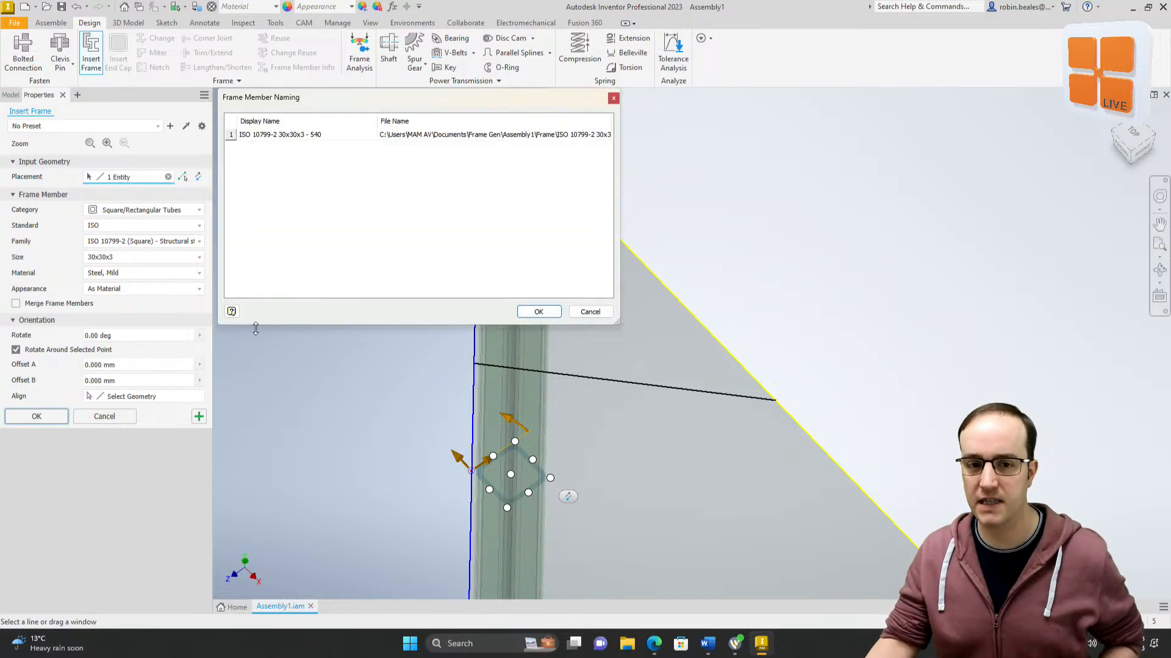
left_click(539, 312)
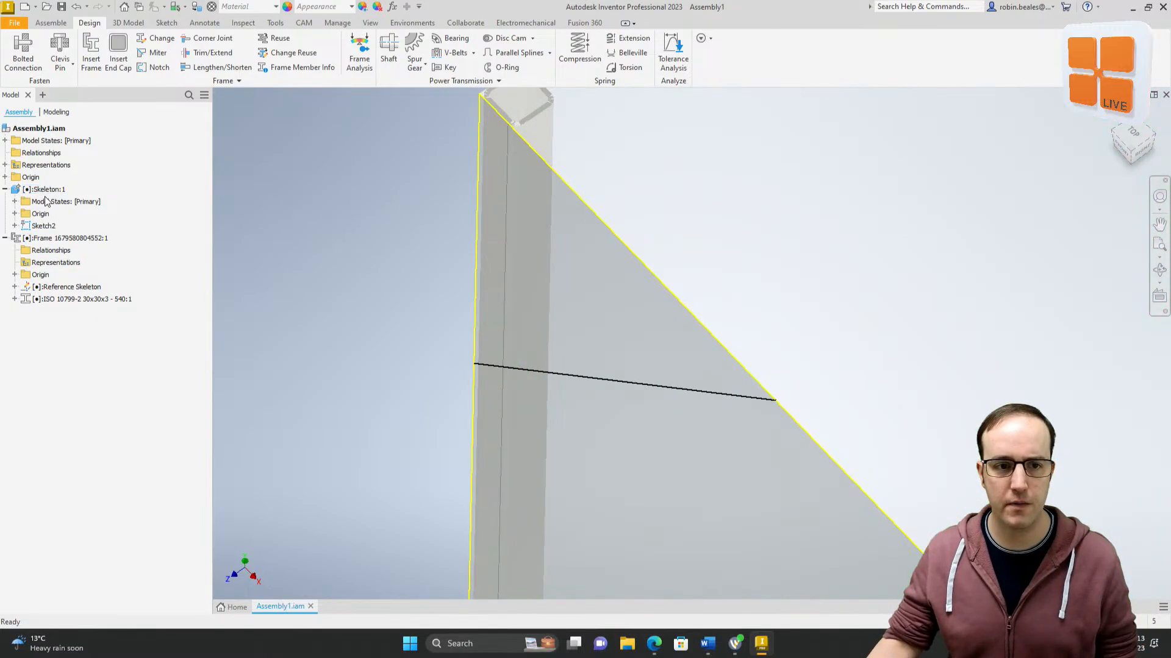
Step: Turn off the visibility of the Skeleton part so only the inserted tube is shown
left_click(45, 189)
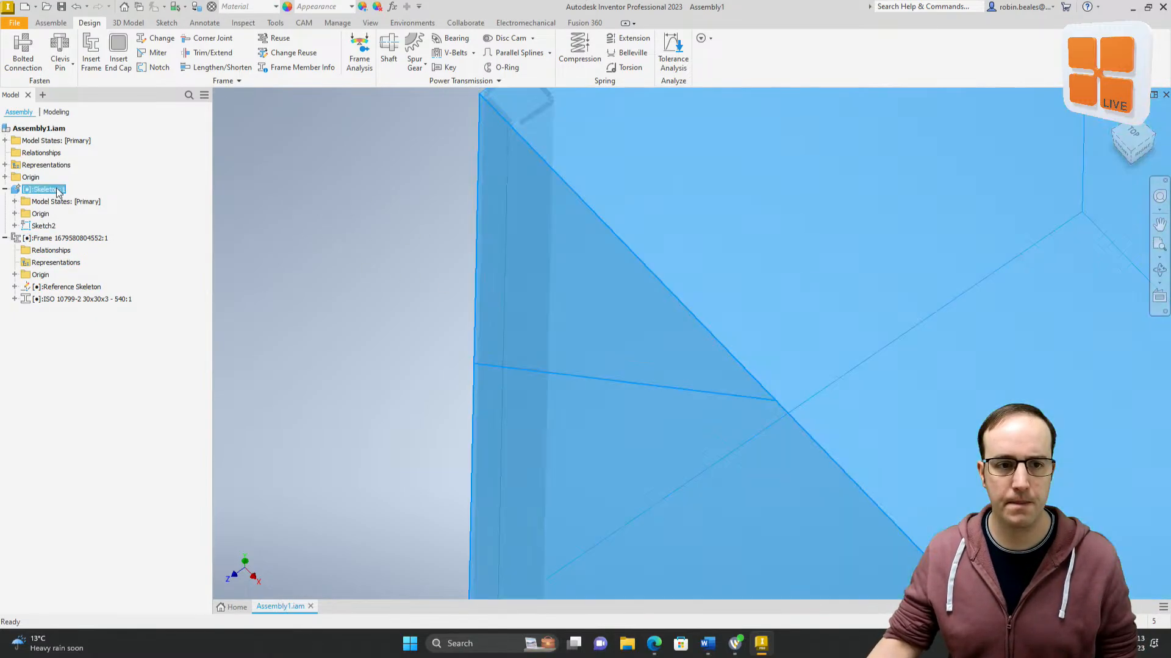
right_click(55, 189)
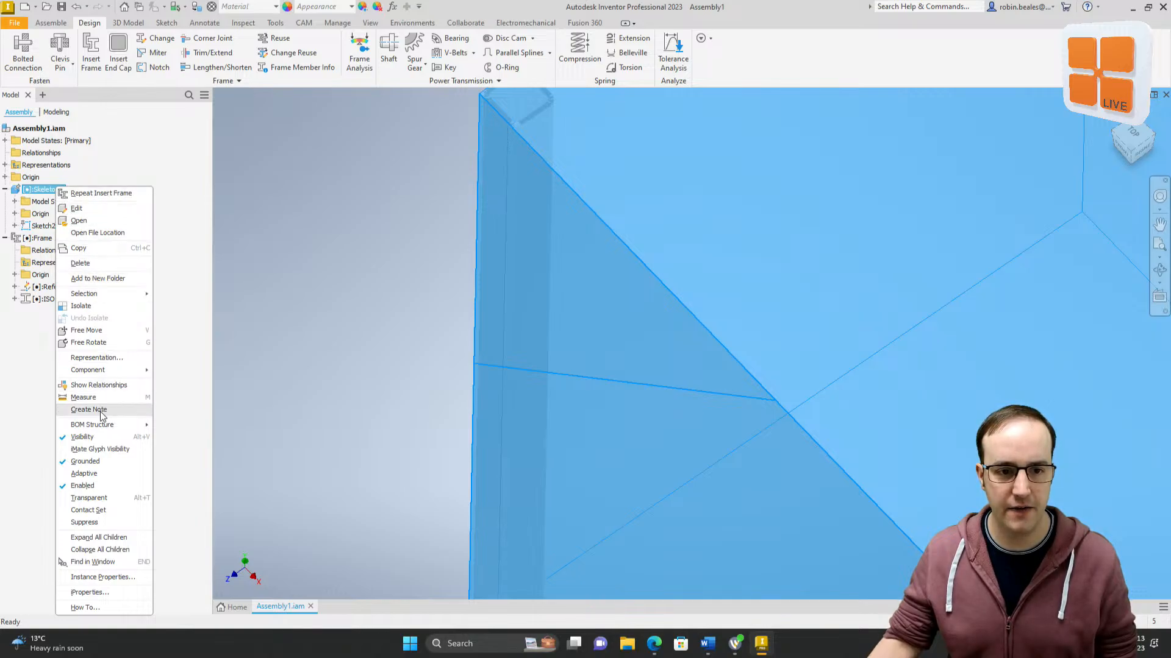
left_click(87, 438)
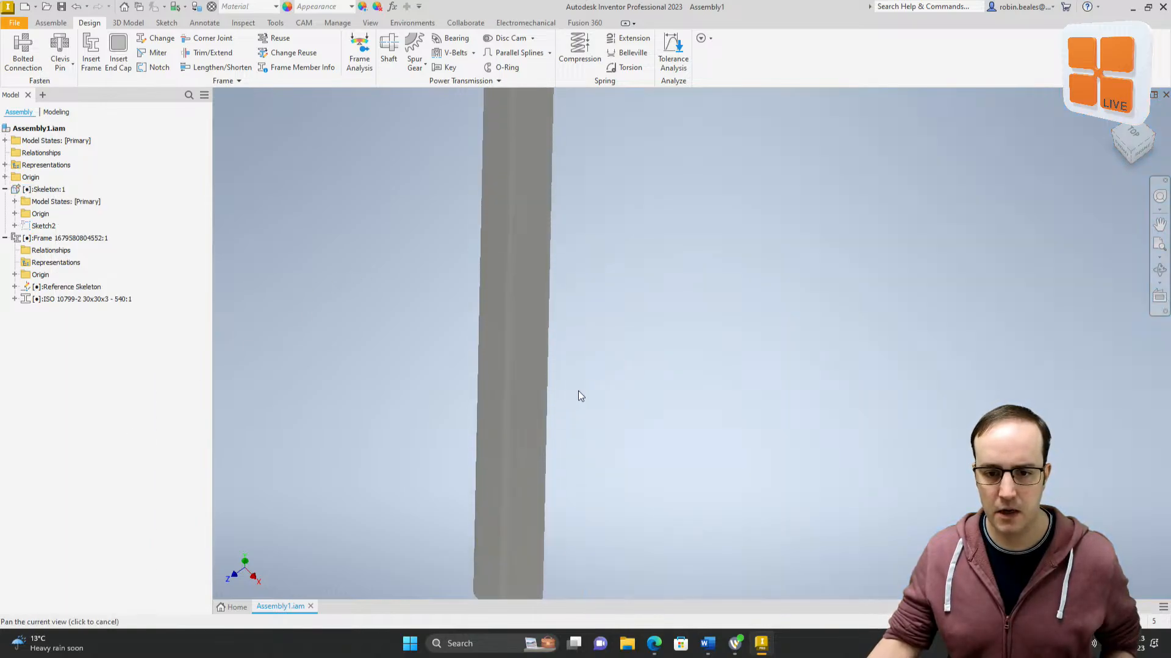
scroll(579, 396, "down", 4)
mouse_move(580, 407)
middle_mouse_down("shift")
mouse_move(598, 444)
mouse_move(573, 397)
middle_mouse_up("shift")
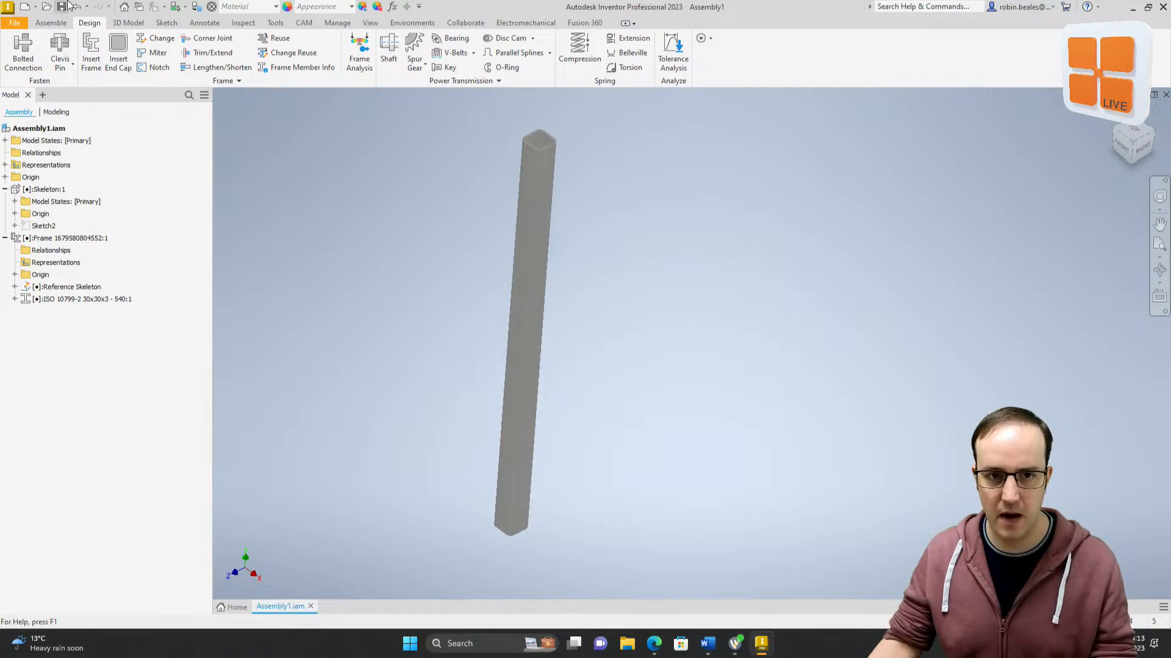
Step: Measure the distance between the two end faces of the square tube
left_click(243, 23)
left_click(150, 49)
scroll(512, 137, "up", 5)
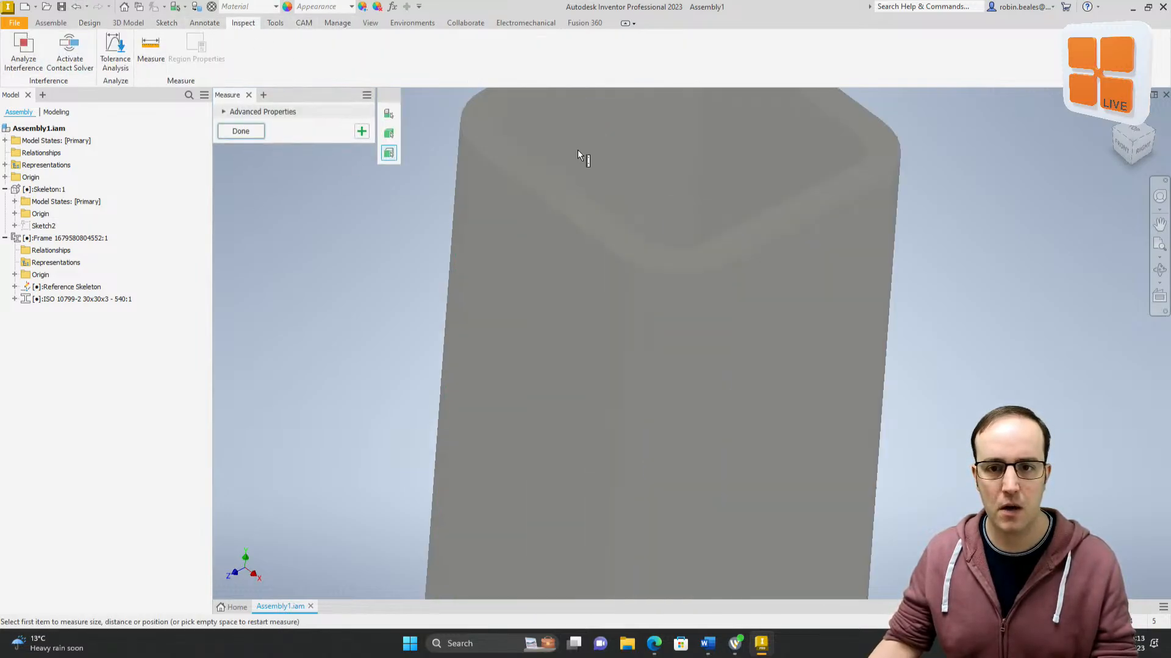
left_click(491, 147)
scroll(559, 366, "down", 5)
mouse_move(560, 365)
middle_mouse_down("shift")
mouse_move(536, 358)
mouse_move(518, 387)
middle_mouse_up("shift")
scroll(518, 393, "up", 5)
left_click(580, 348)
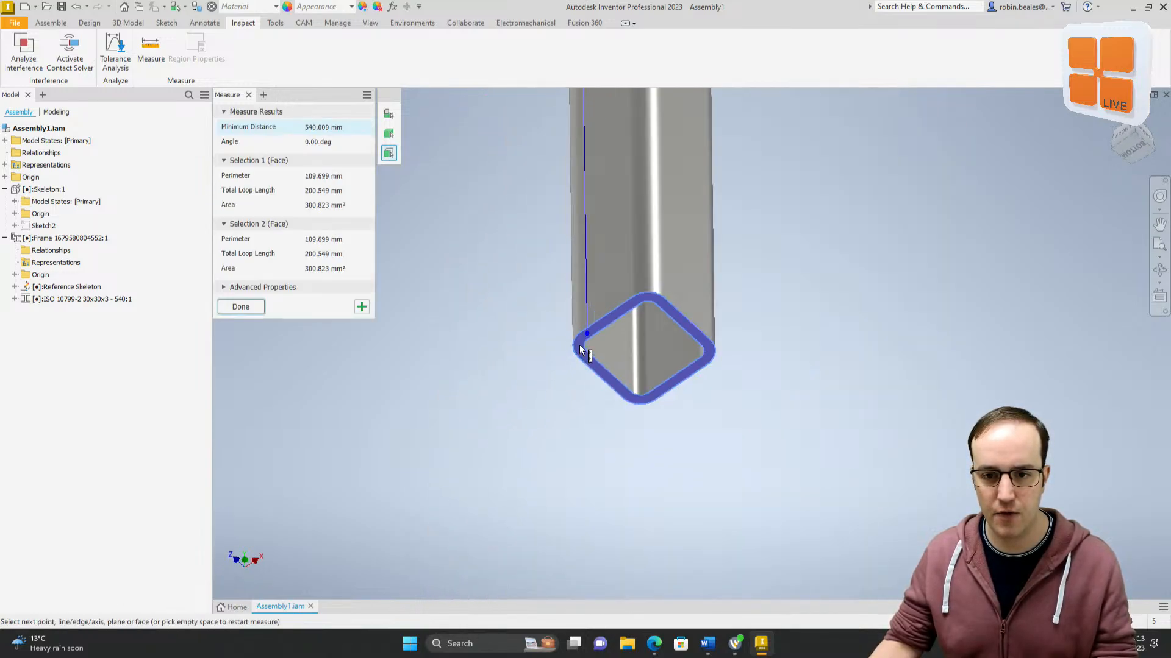
scroll(582, 250, "down", 8)
middle_click_drag(582, 250, 540, 448)
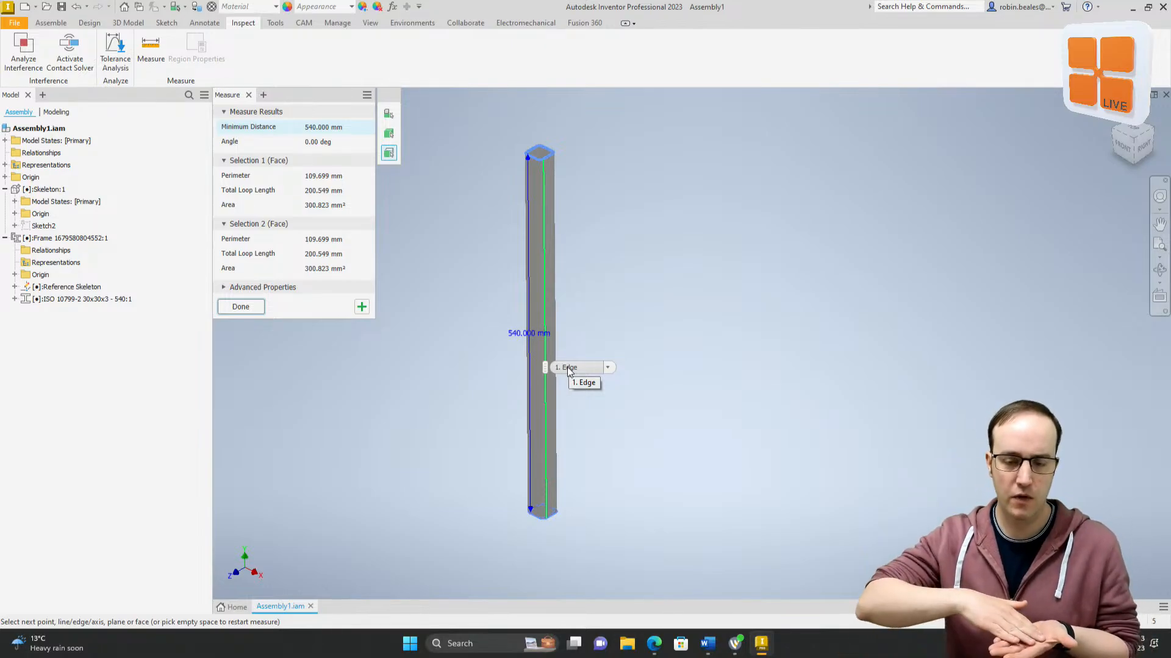
key("Escape")
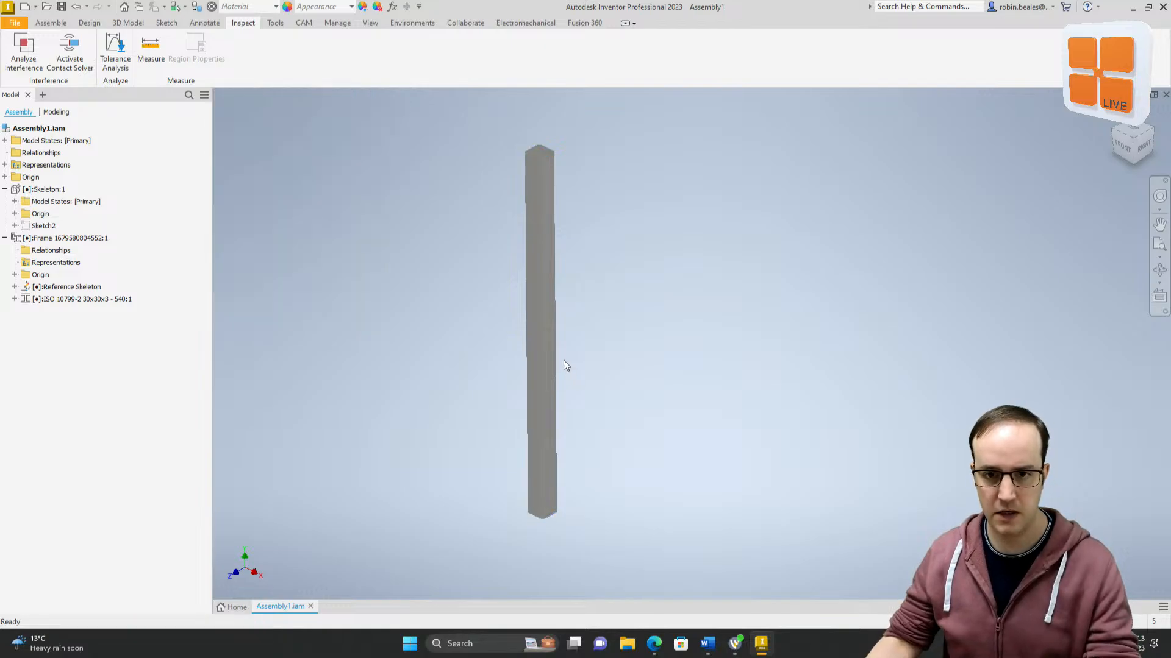
Step: Open the frame assembly in its own window, and from there open the ISO 10799-2 30x30x3 tube part
left_click(556, 243)
right_click(547, 239)
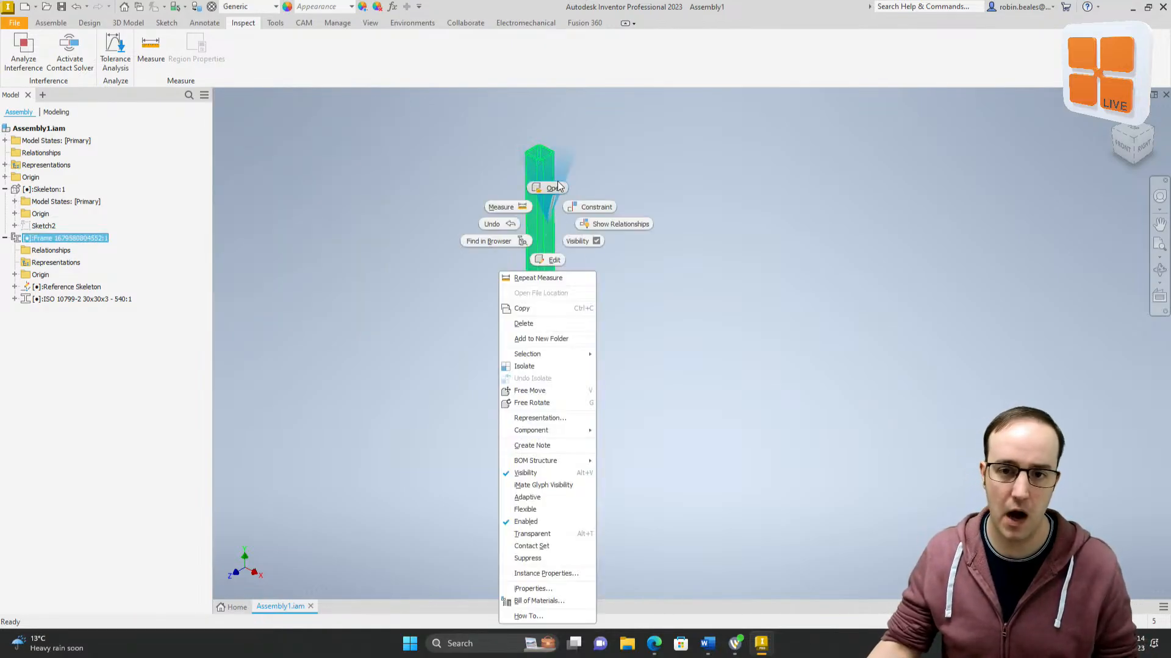
left_click(556, 192)
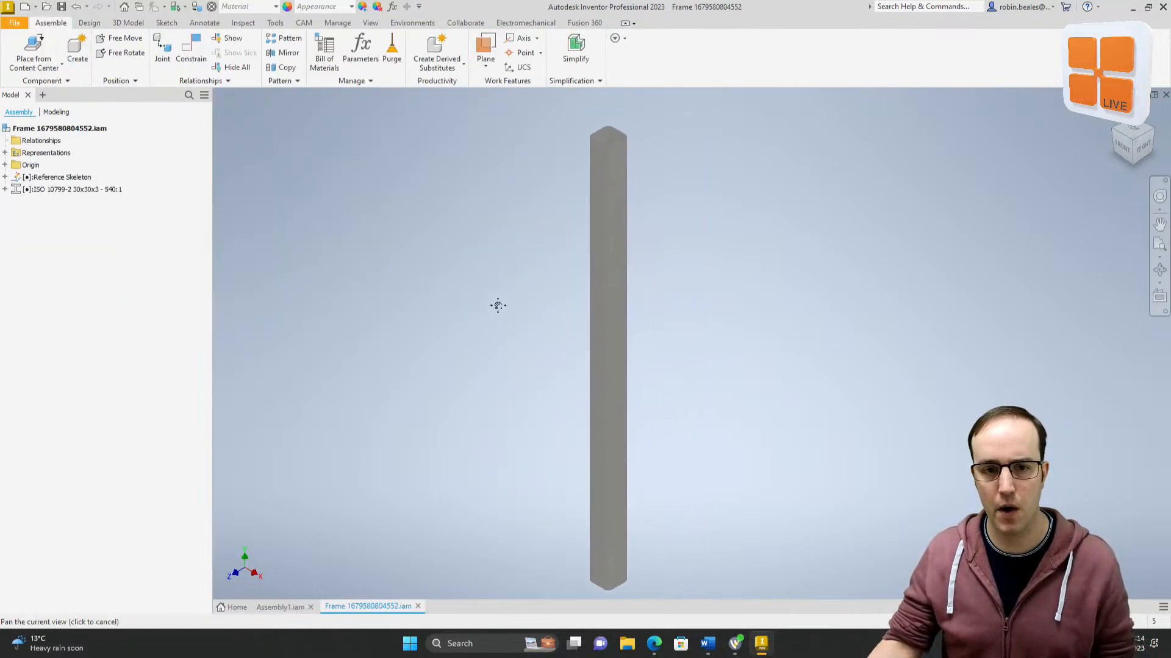
left_click(77, 190)
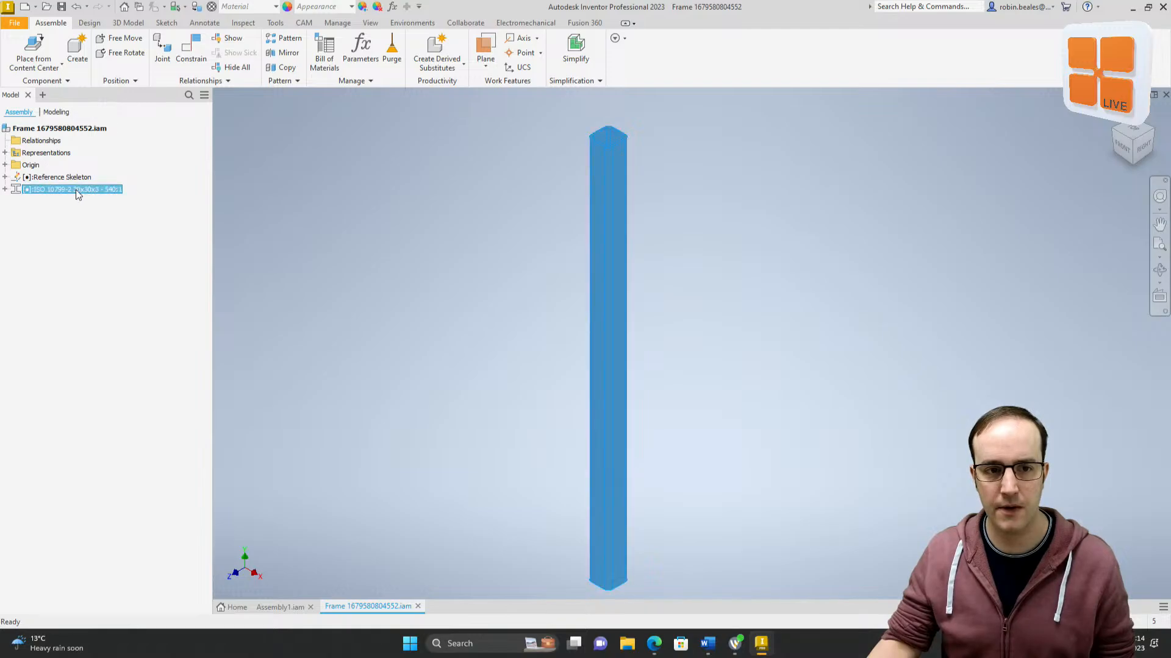
right_click(24, 191)
left_click(58, 224)
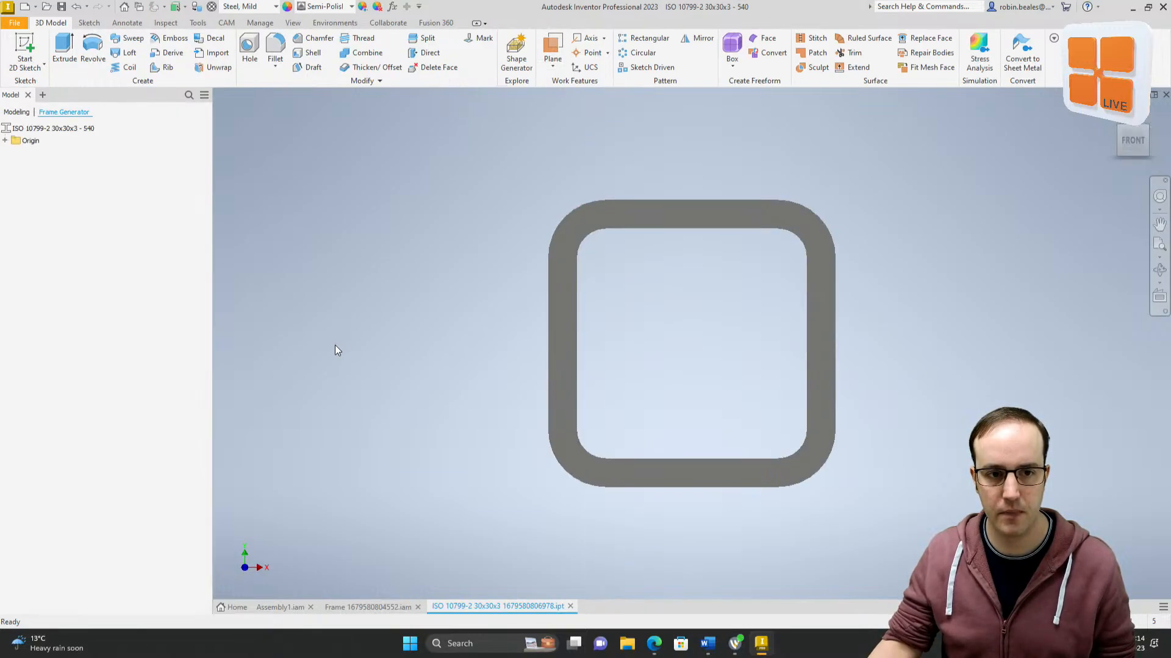
Step: Examine the tube part's origin features and its profile, and view the whole part in 3D
left_click(6, 141)
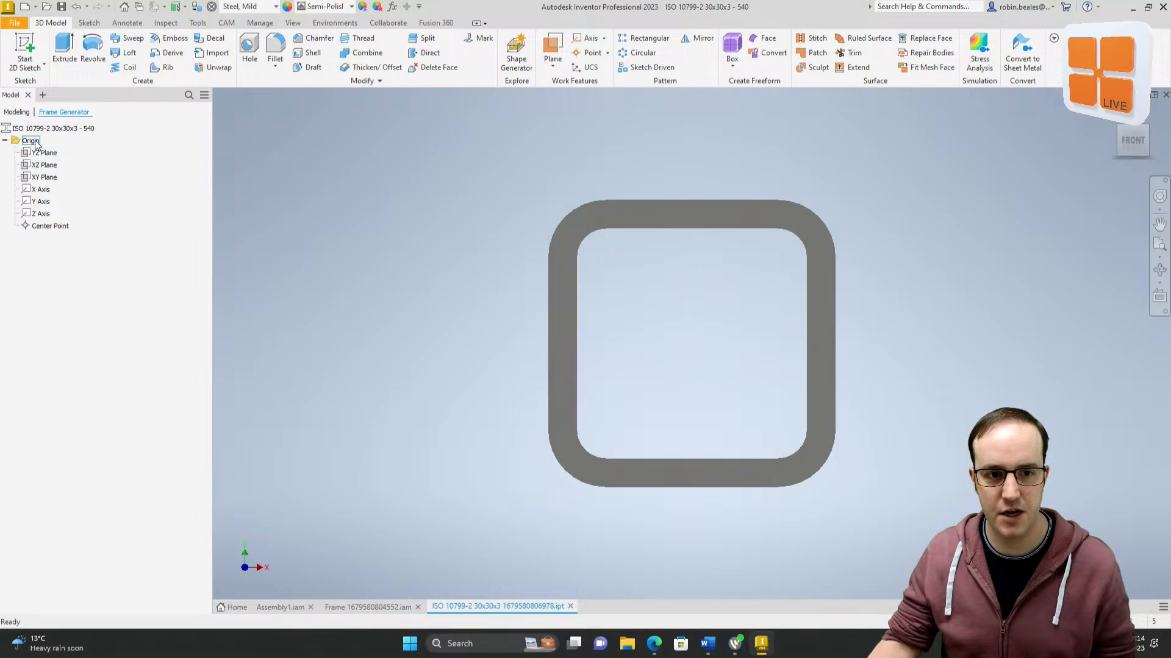
left_click(654, 217)
left_click(491, 329)
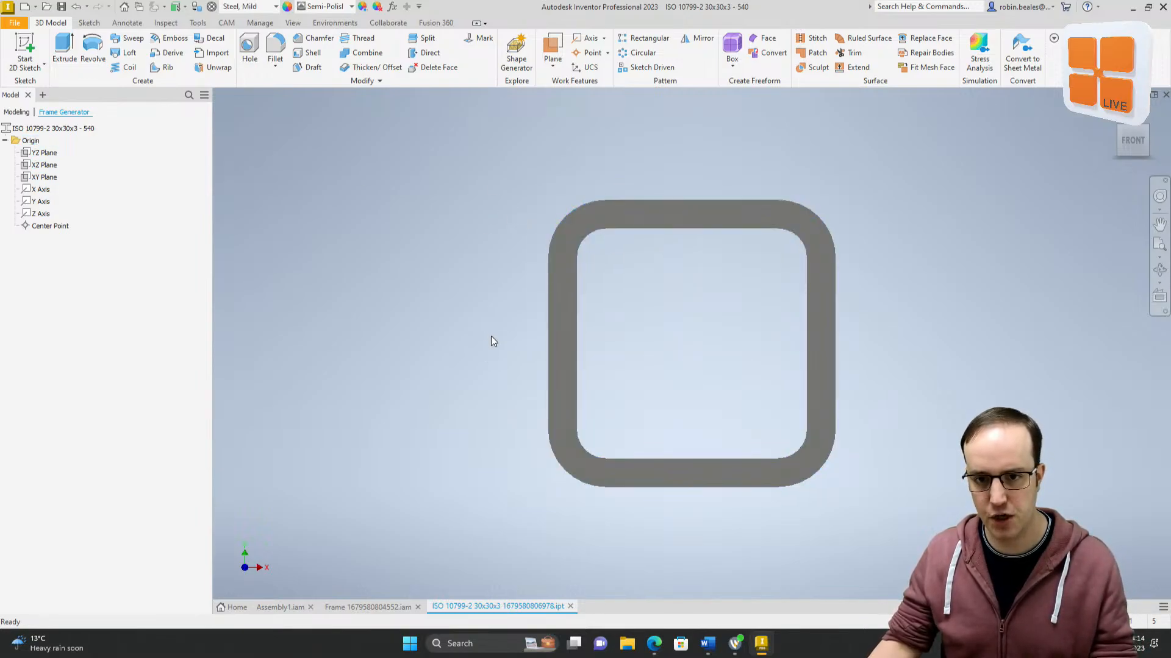
middle_click_drag(492, 336, 520, 283, "shift")
key("Home")
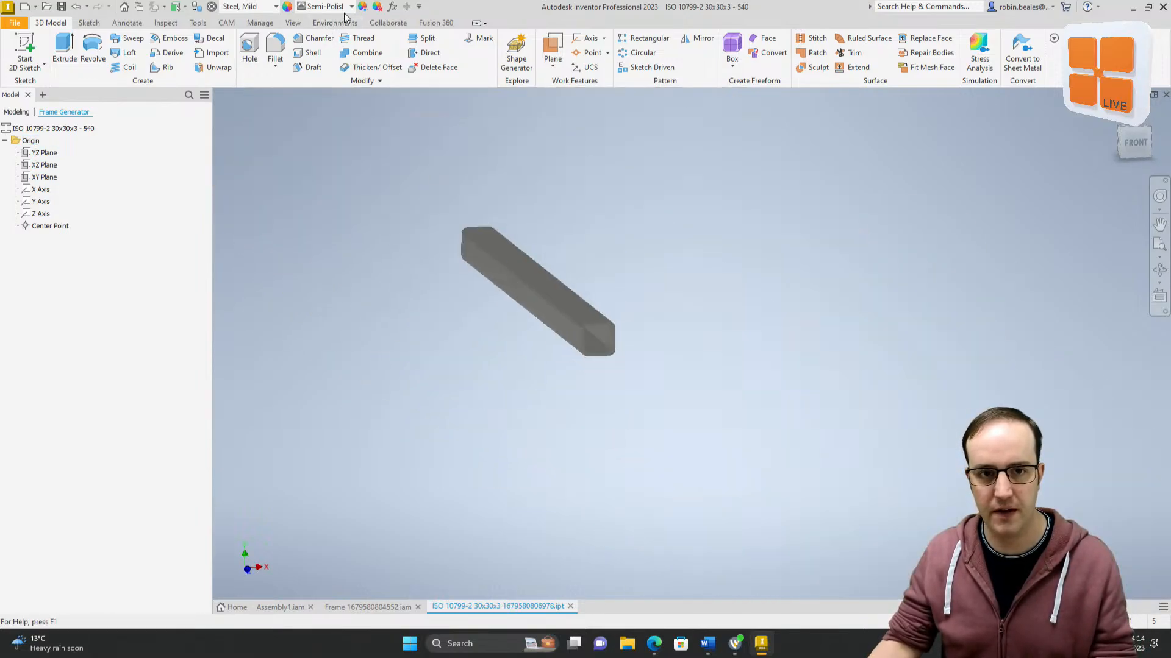
Step: Review the tube part's model, reference and user parameters, including the G_ size and length entries
left_click(392, 6)
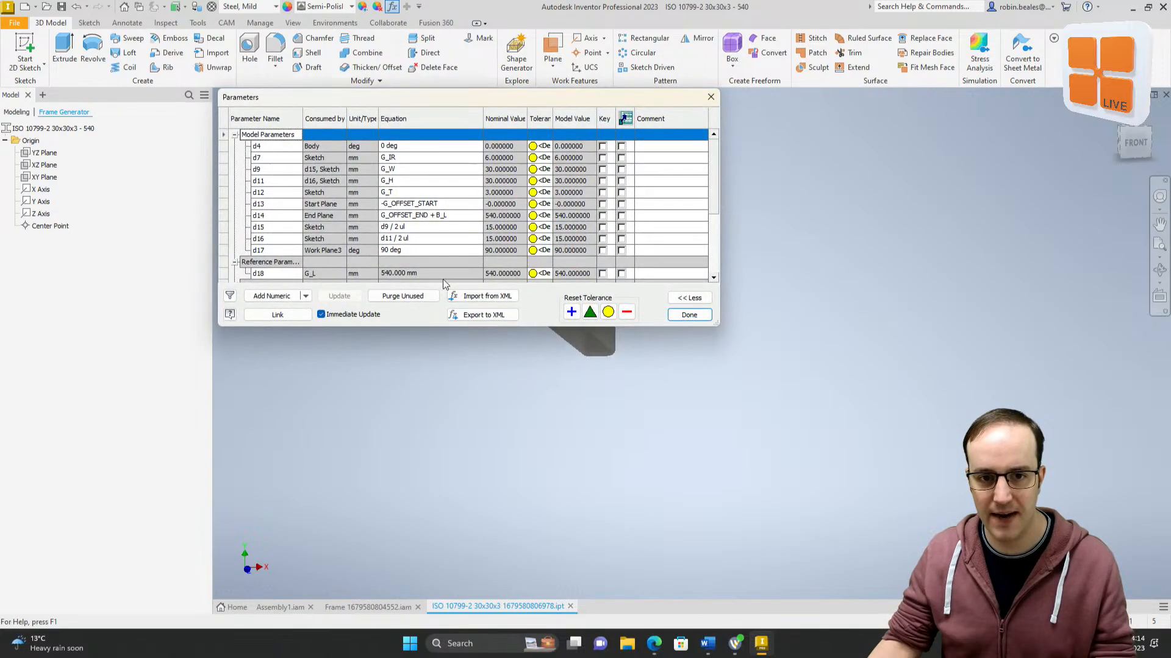
middle_click_drag(533, 432, 586, 500)
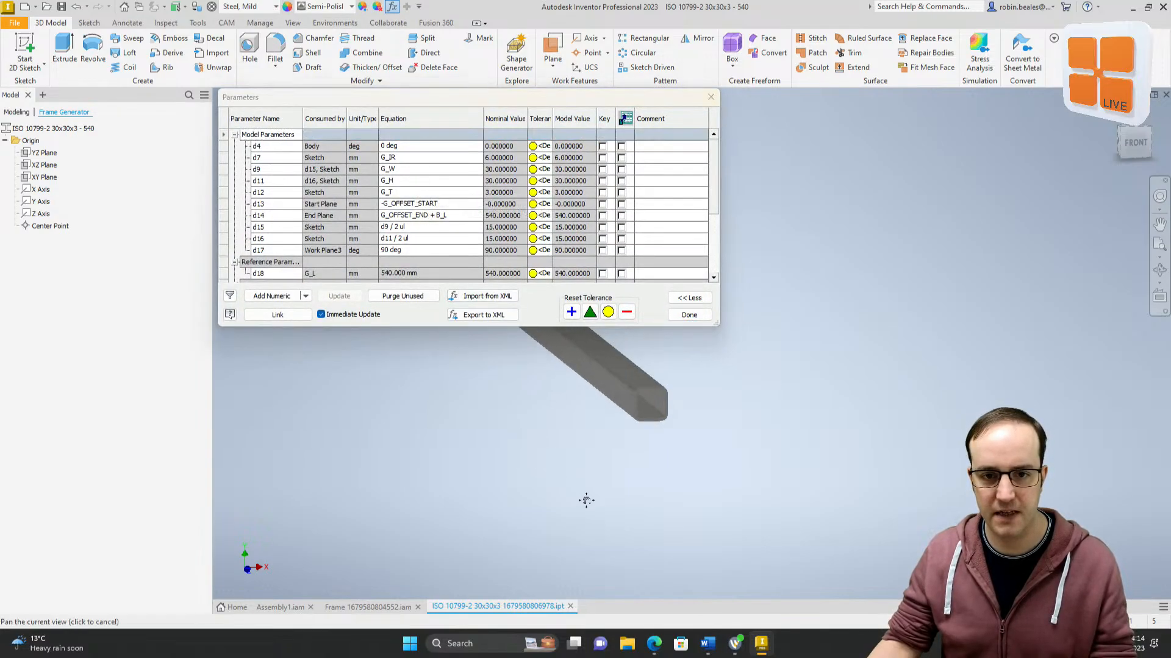
middle_click_drag(567, 413, 602, 459)
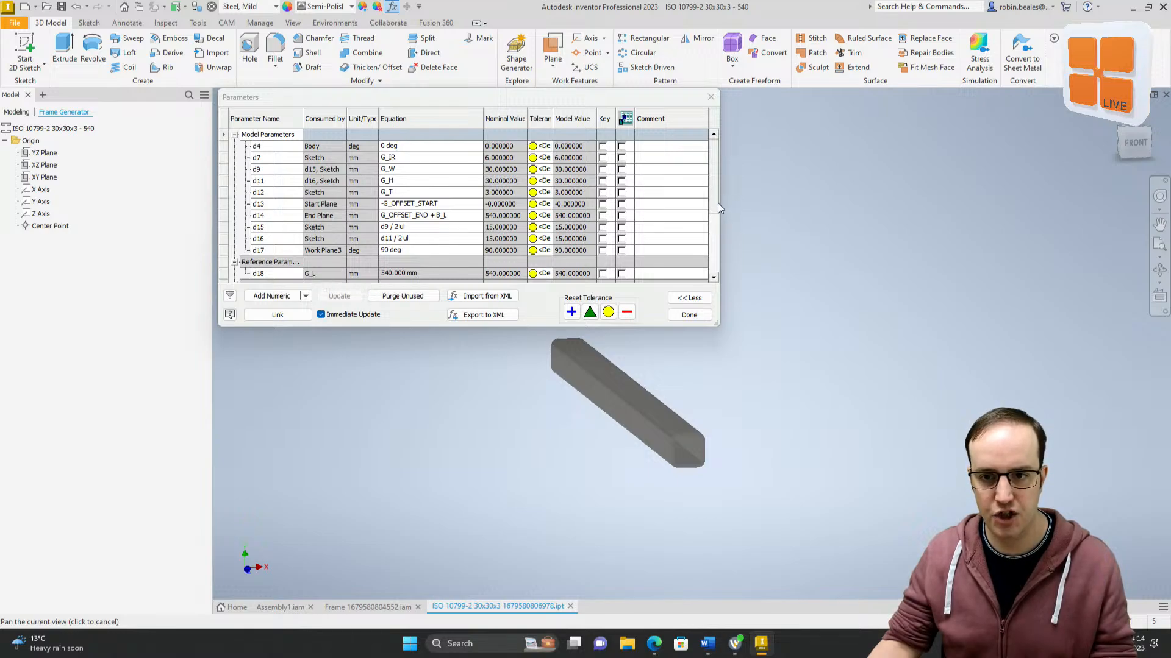
left_click_drag(718, 207, 716, 275)
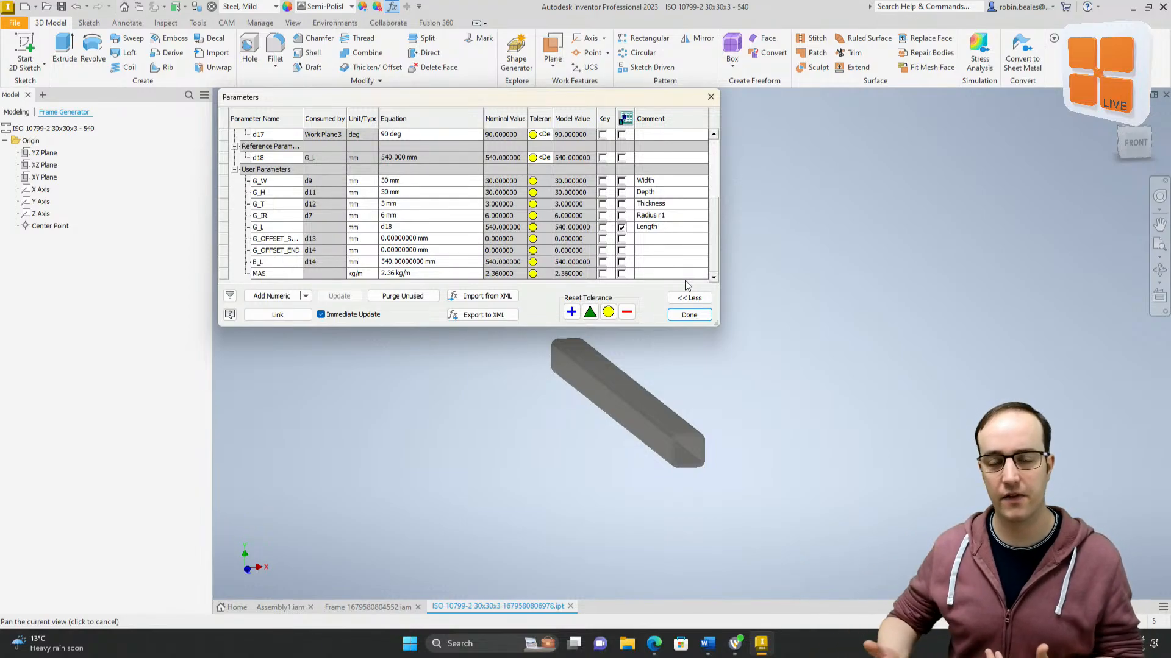
left_click(689, 315)
Step: Close the tube part and the frame assembly without saving either, returning to Assembly1
left_click(570, 606)
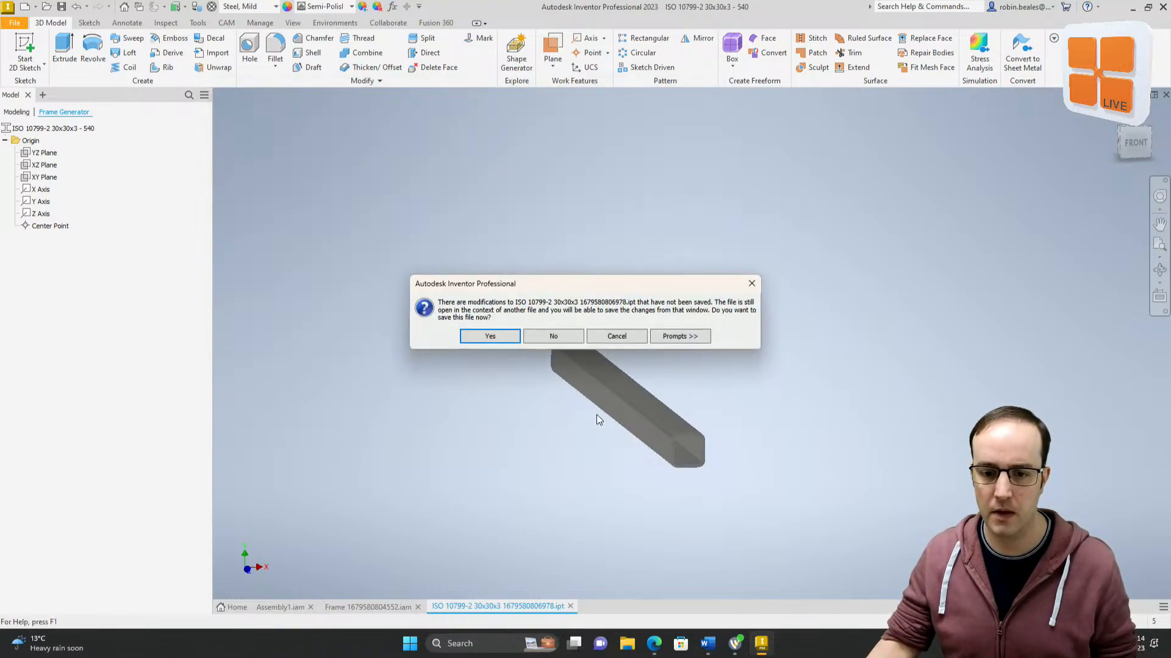
left_click(556, 336)
left_click(419, 606)
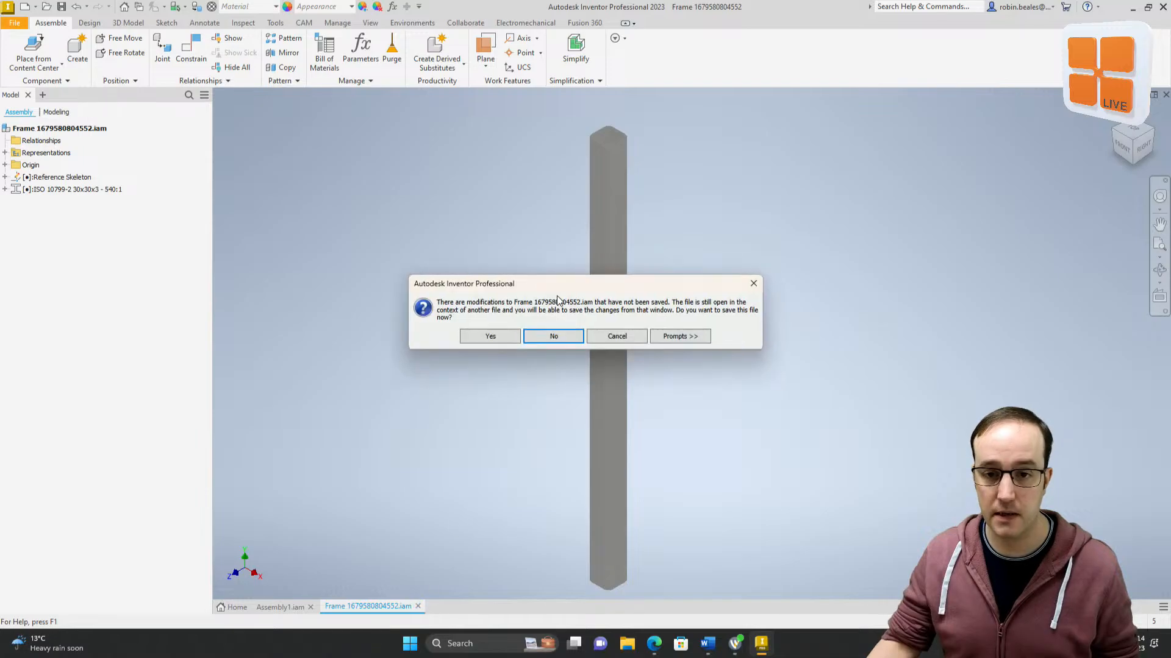
left_click(560, 339)
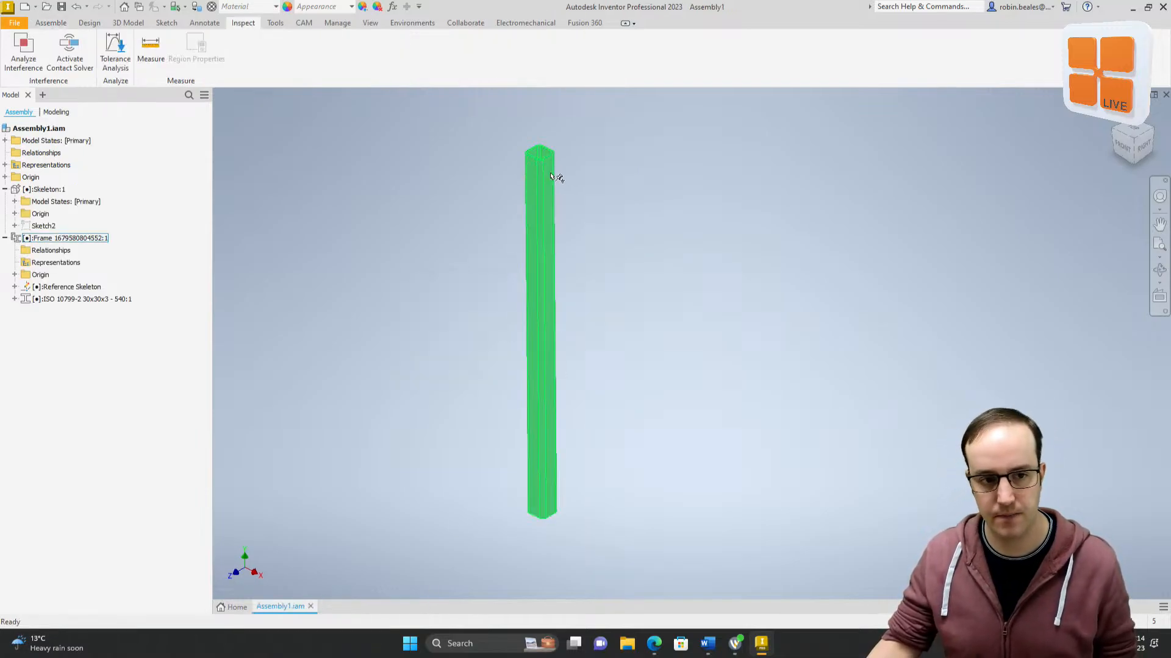
Step: Collapse the frame and Skeleton entries in the model tree and turn the Skeleton's visibility back on
left_click(5, 239)
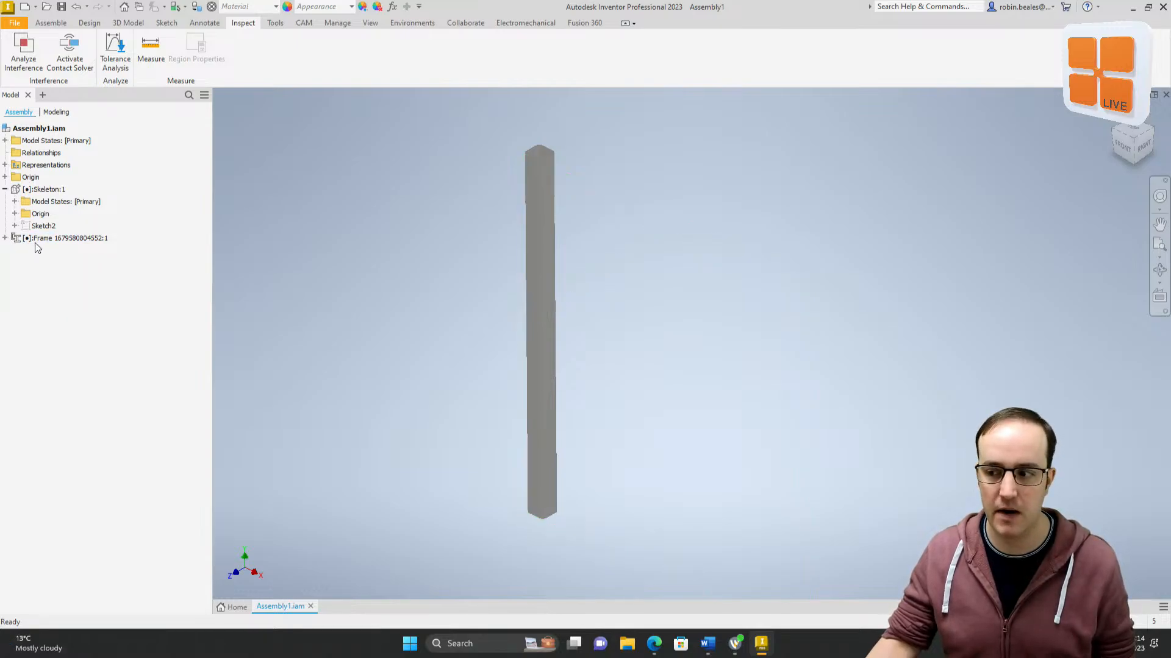
left_click(50, 191)
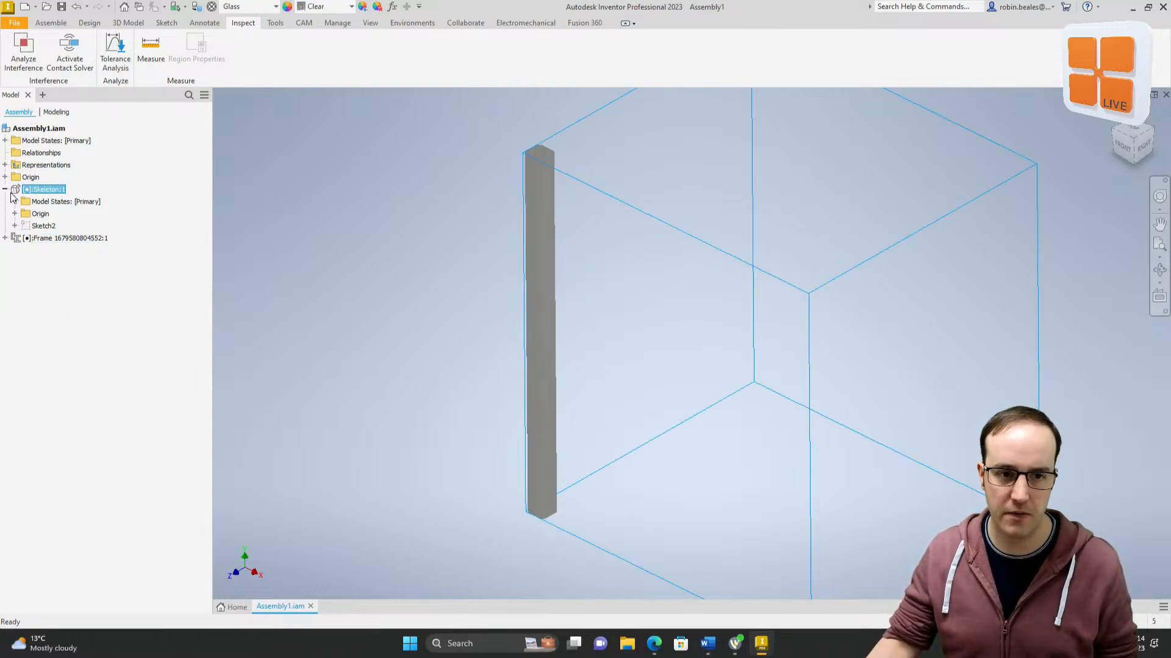
left_click(5, 189)
right_click(35, 194)
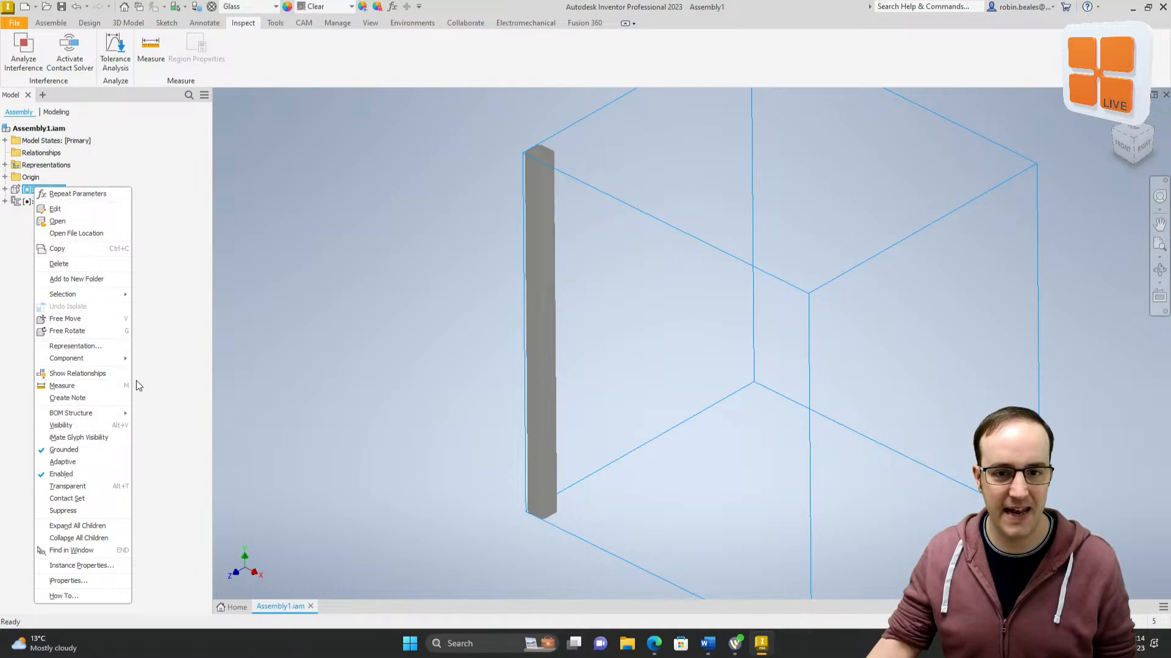
left_click(61, 425)
scroll(412, 322, "down", 5)
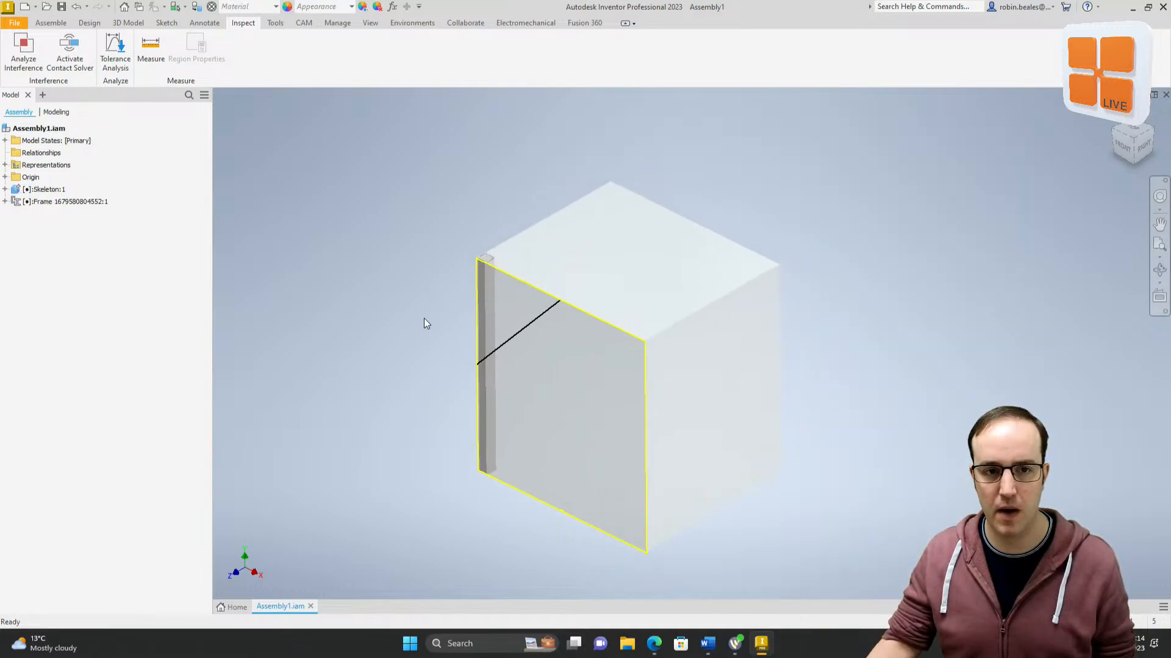
left_click(34, 202)
right_click(49, 206)
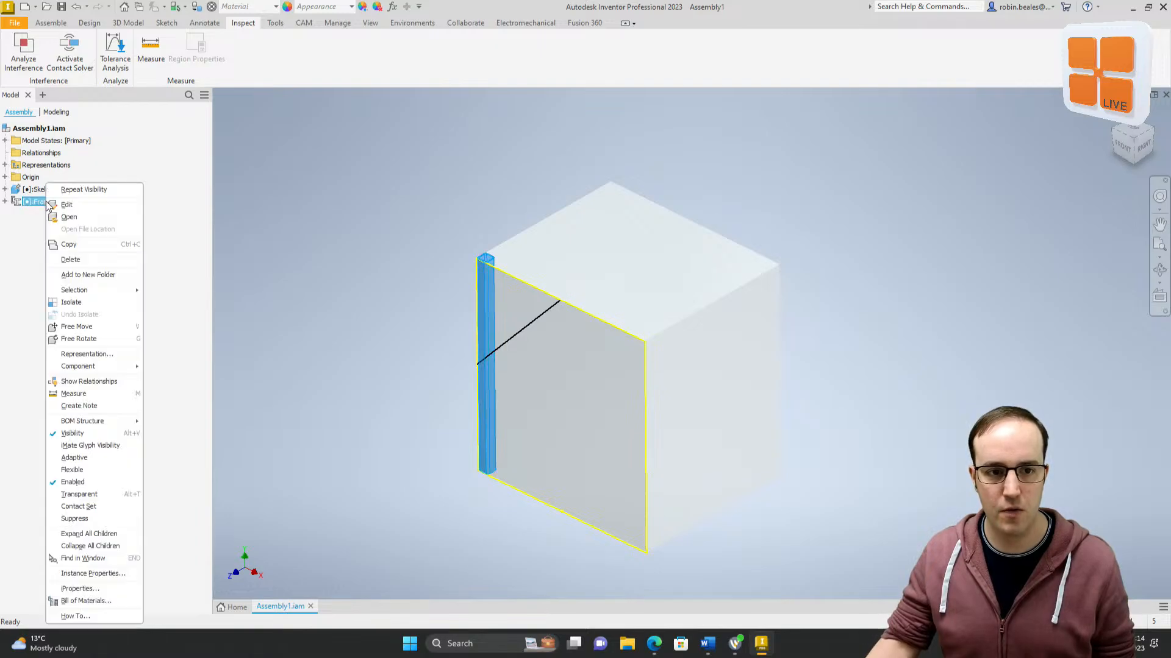
left_click(309, 70)
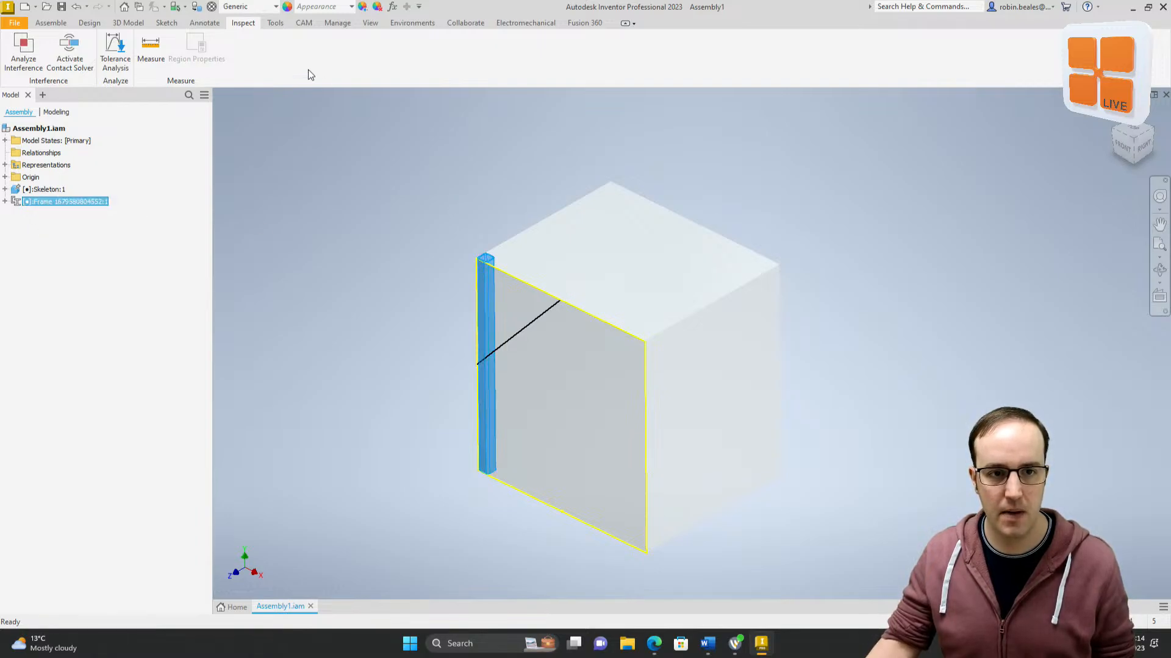
Step: Try to insert ISO 10799-2 30x30x3 tubes along the block's nearest and right-hand vertical edges together
left_click(89, 23)
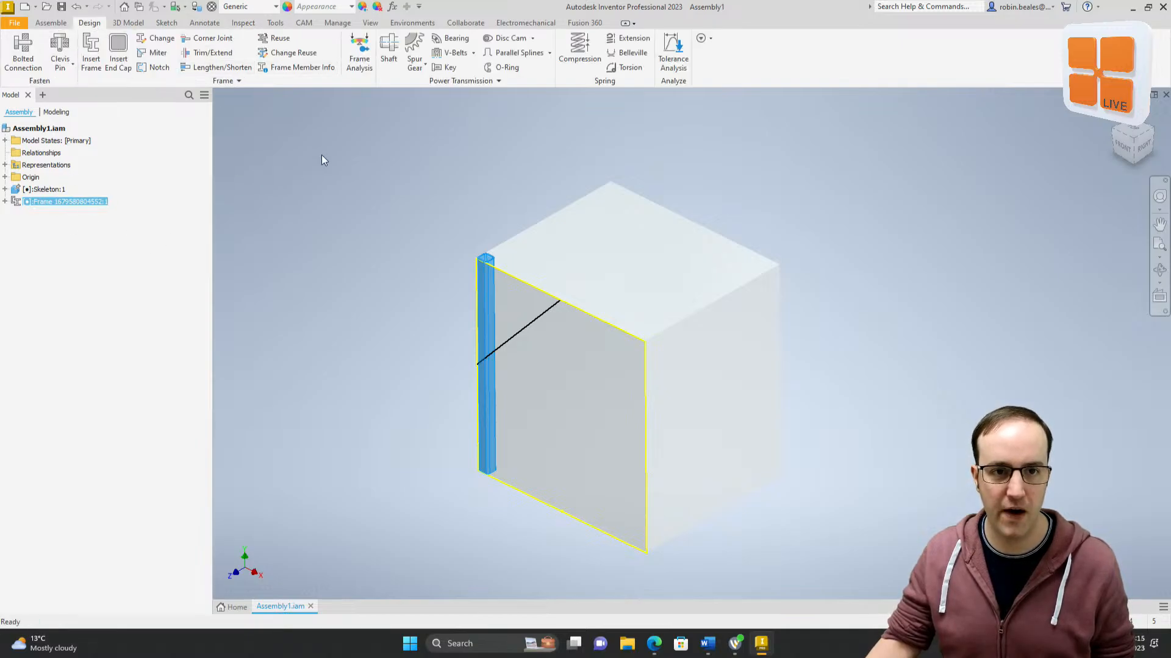
left_click(91, 52)
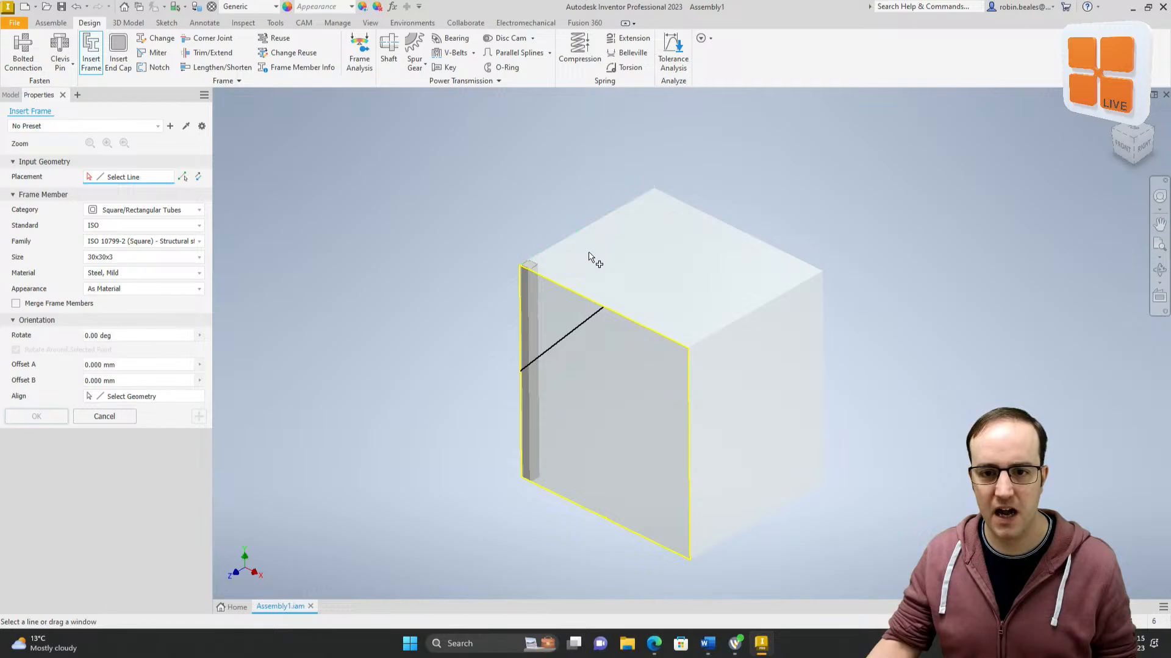
left_click(689, 383)
scroll(695, 384, "down", 5)
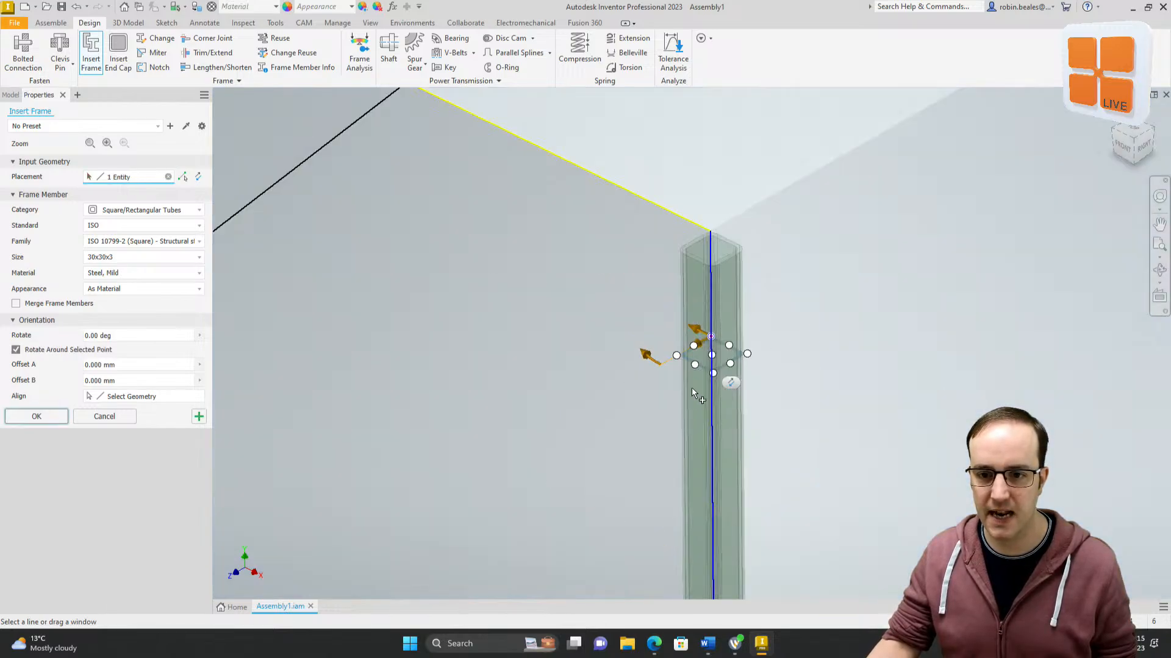
scroll(823, 335, "up", 5)
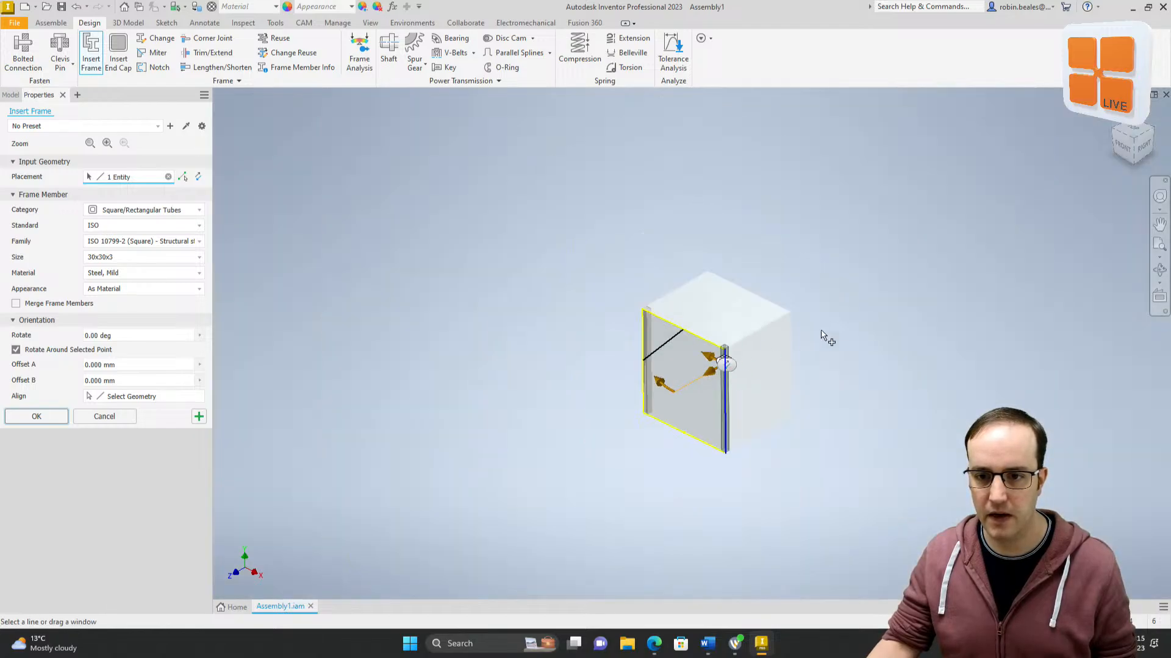
scroll(798, 348, "down", 2)
scroll(792, 346, "down", 2)
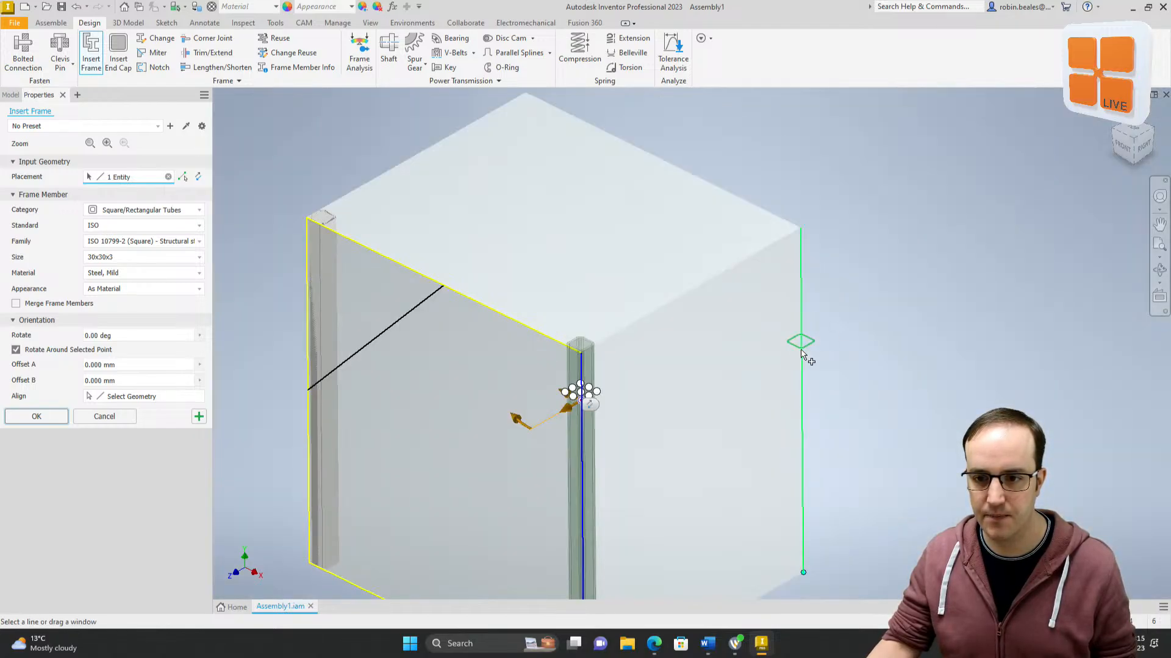
left_click(798, 345)
Step: Try a different corner anchor point for the two previewed tubes, compare their positions, and cancel the frame insertion
scroll(816, 344, "up", 5)
scroll(817, 341, "down", 6)
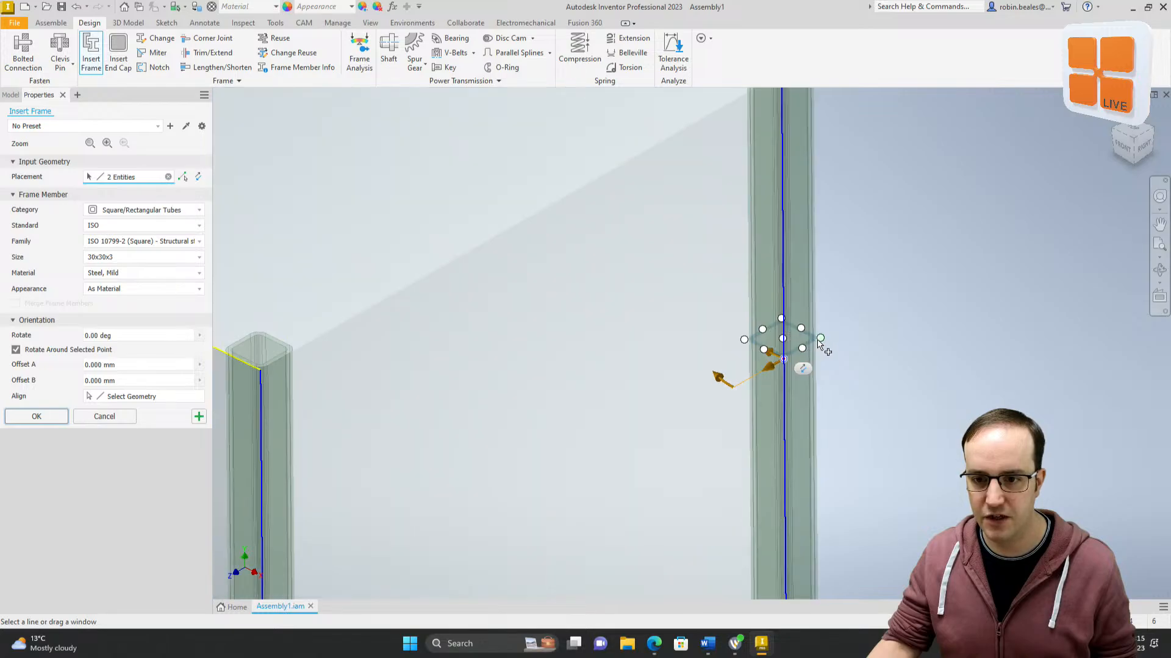
scroll(817, 342, "up", 2)
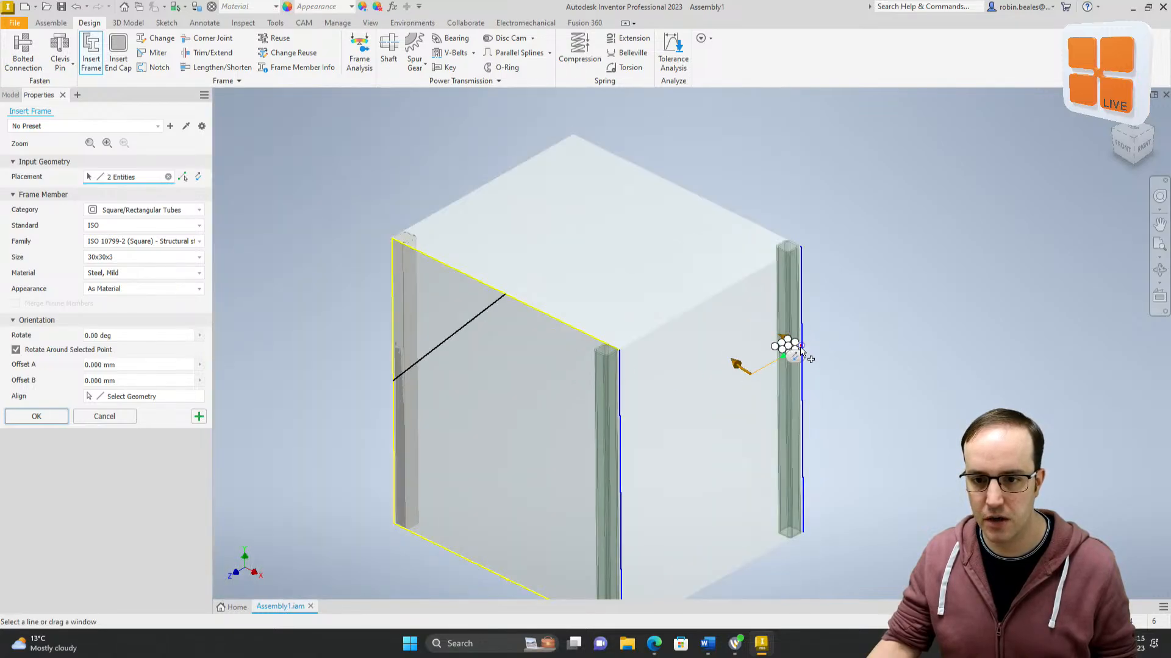
scroll(801, 351, "up", 4)
scroll(694, 275, "down", 6)
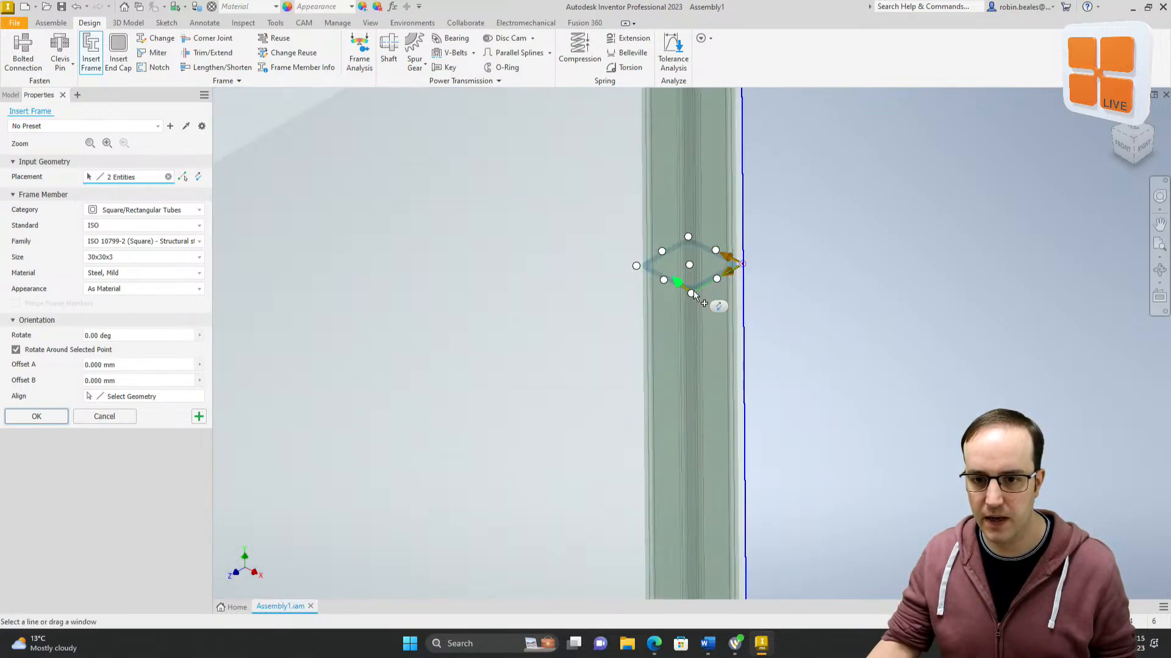
scroll(695, 289, "up", 4)
scroll(726, 266, "down", 3)
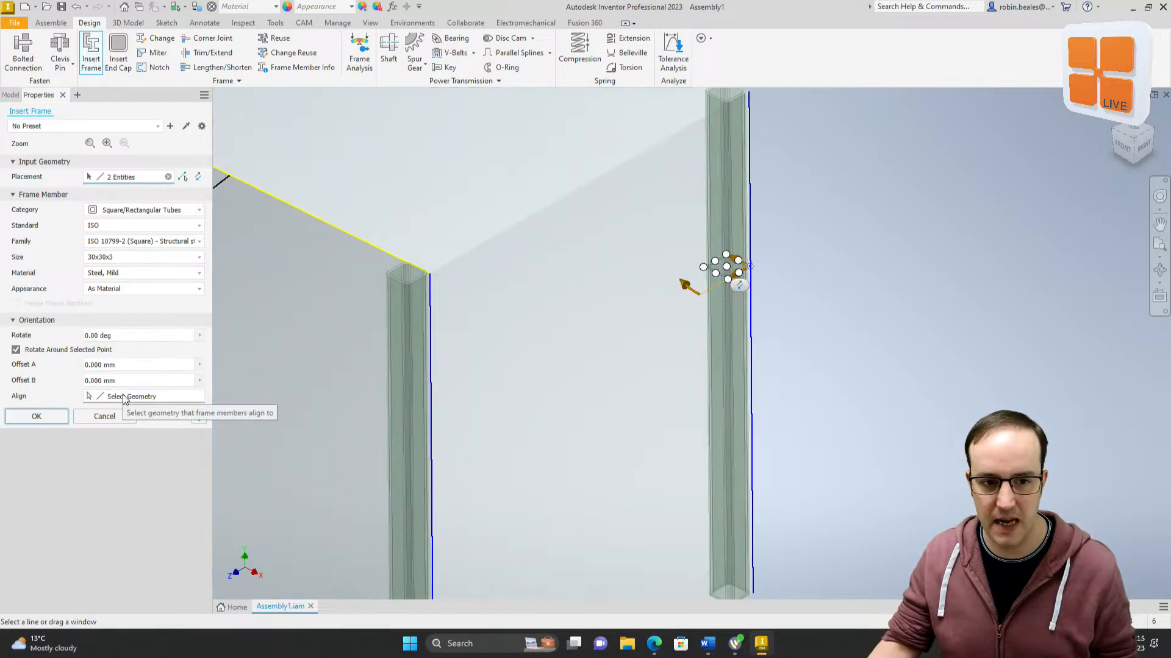
scroll(471, 397, "down", 5)
scroll(528, 377, "up", 5)
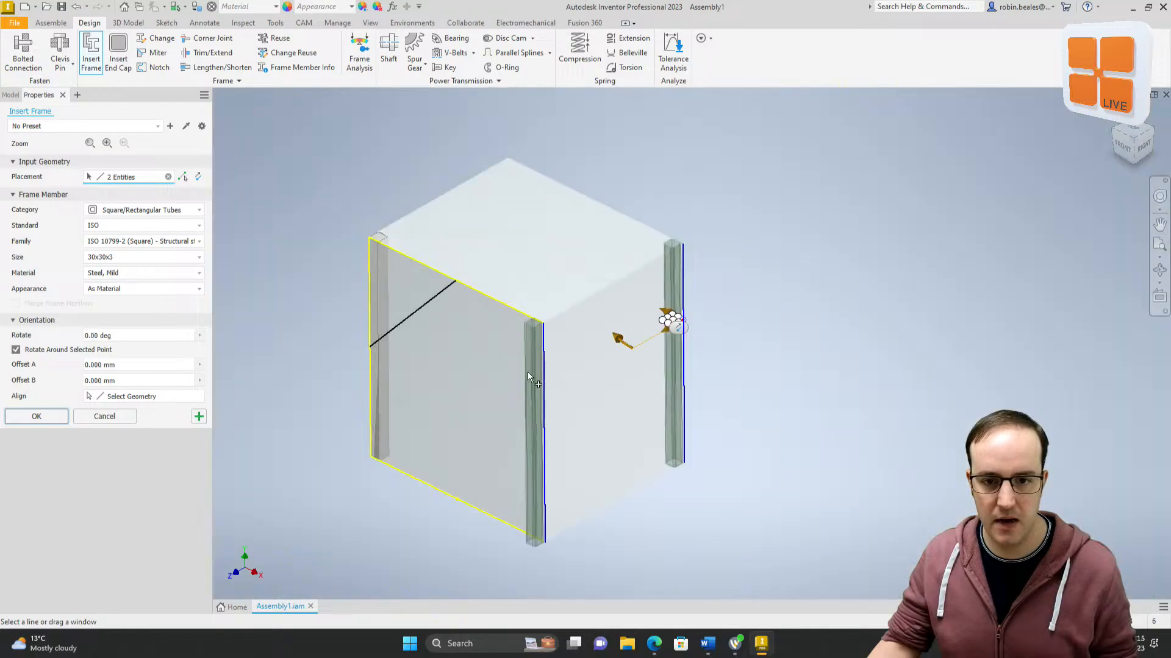
left_click(101, 417)
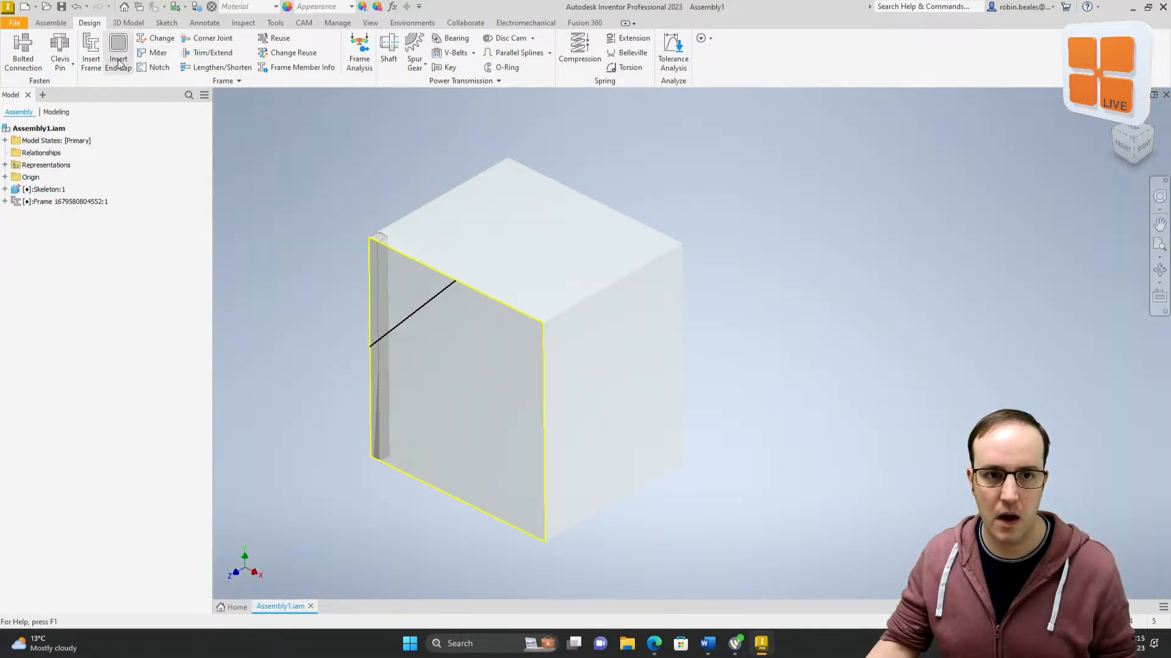
Step: Insert an ISO 10799-2 30x30x3 tube along the block's nearest vertical edge, anchored by its outer corner so it lies inside the block
left_click(92, 52)
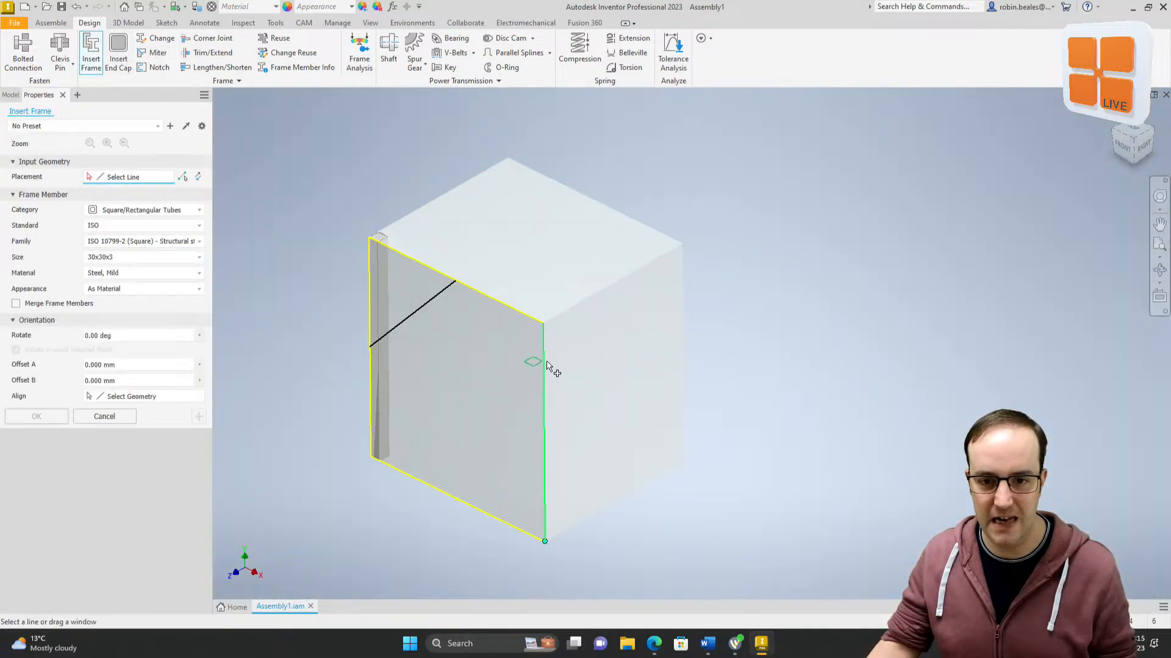
left_click(547, 365)
scroll(542, 394, "down", 5)
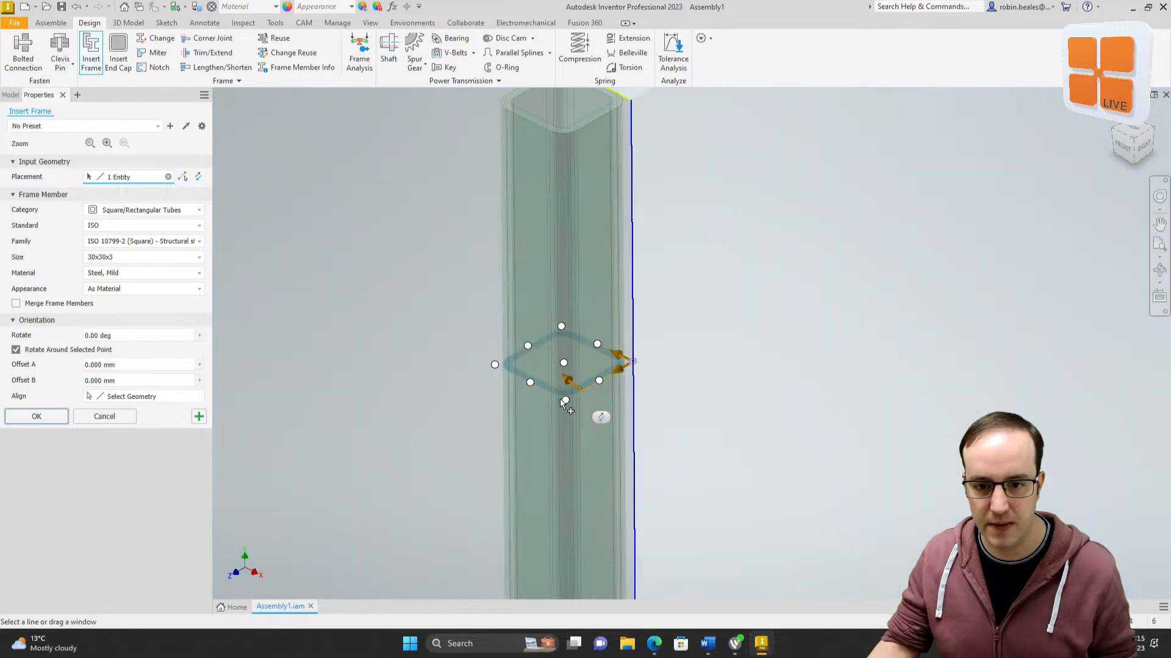
left_click(565, 401)
scroll(680, 368, "up", 4)
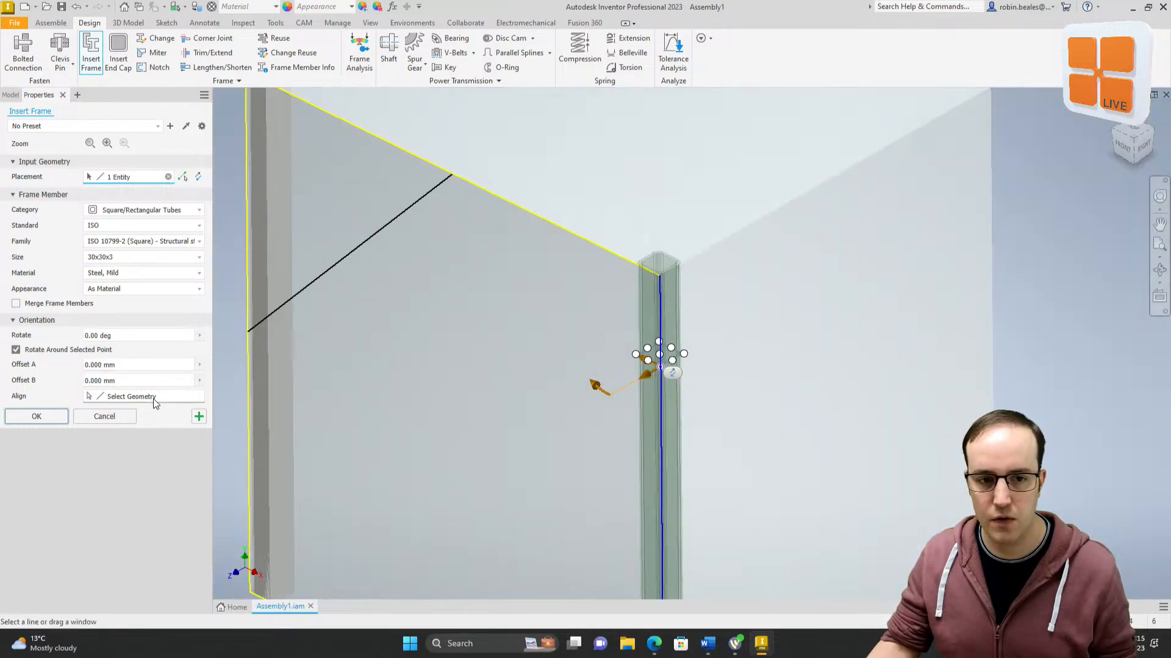
left_click(199, 417)
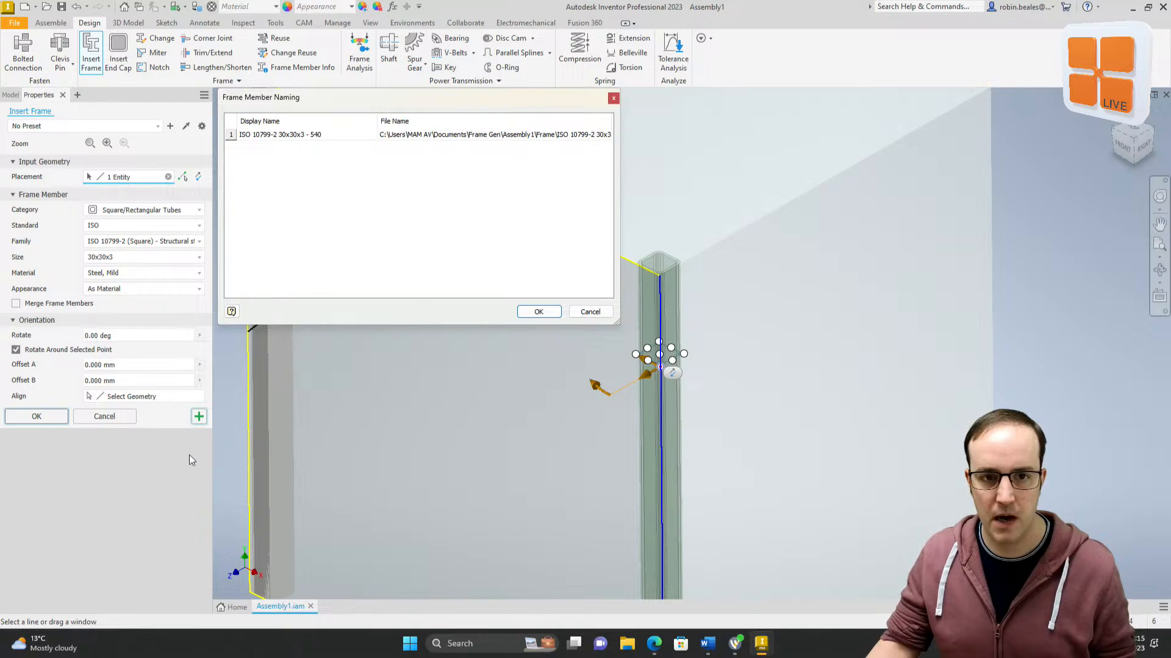
left_click(537, 314)
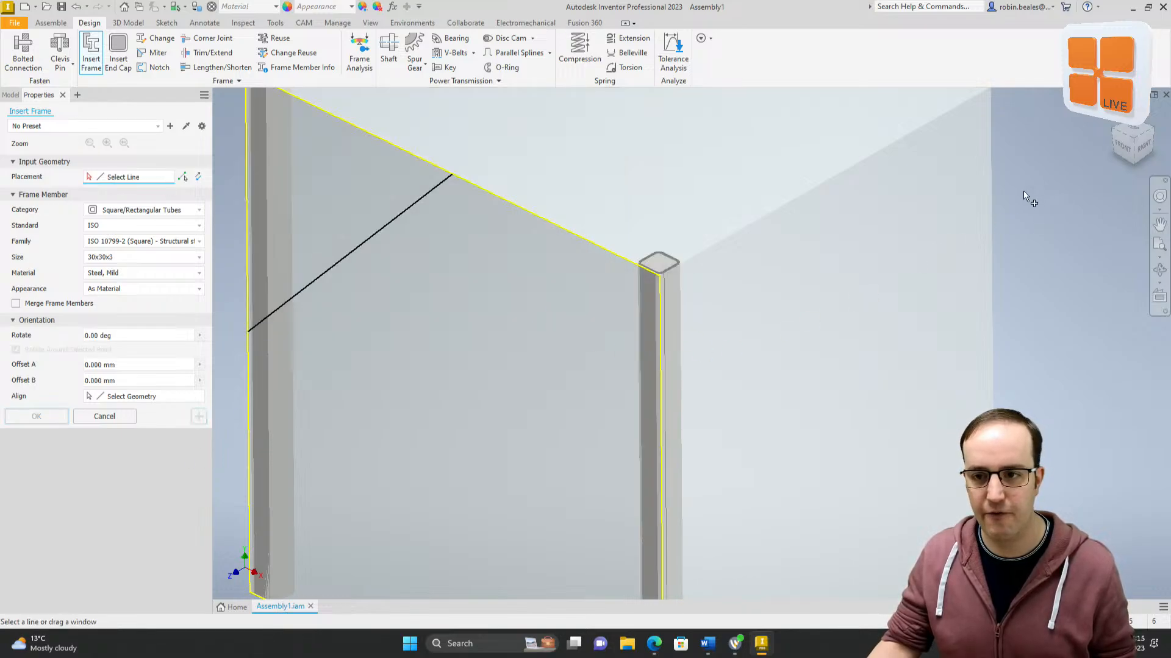
Step: Add a 30x30x3 tube along the block's right-hand vertical edge, anchored by its outer corner so it lies inside the block
left_click(994, 210)
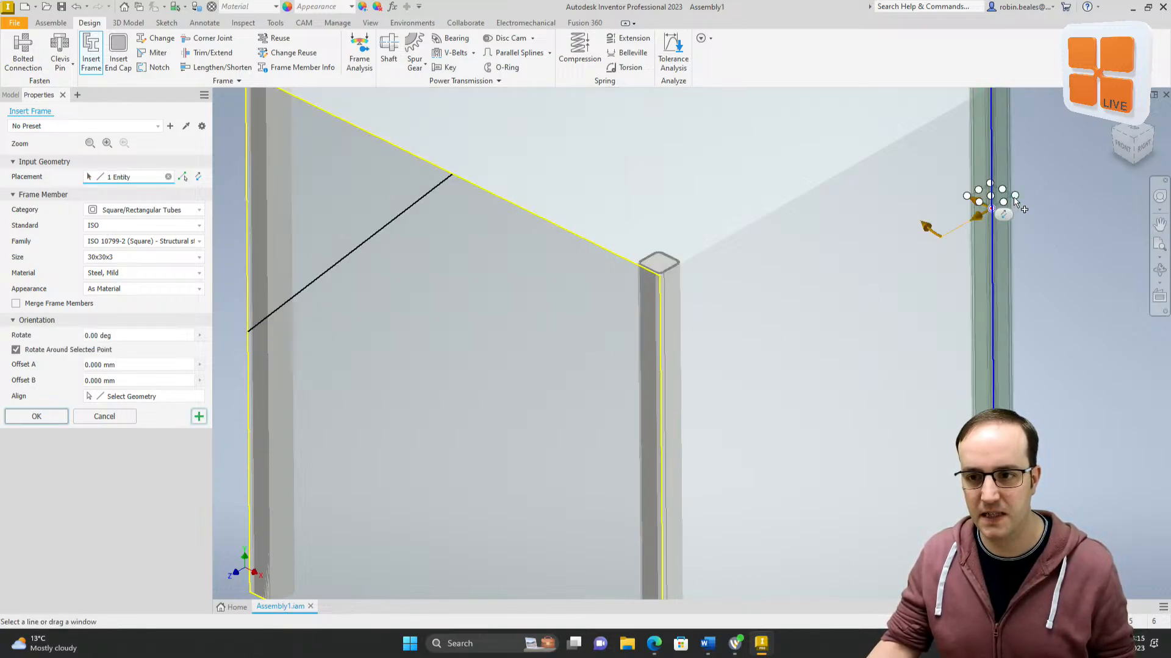
left_click(1014, 197)
left_click(199, 417)
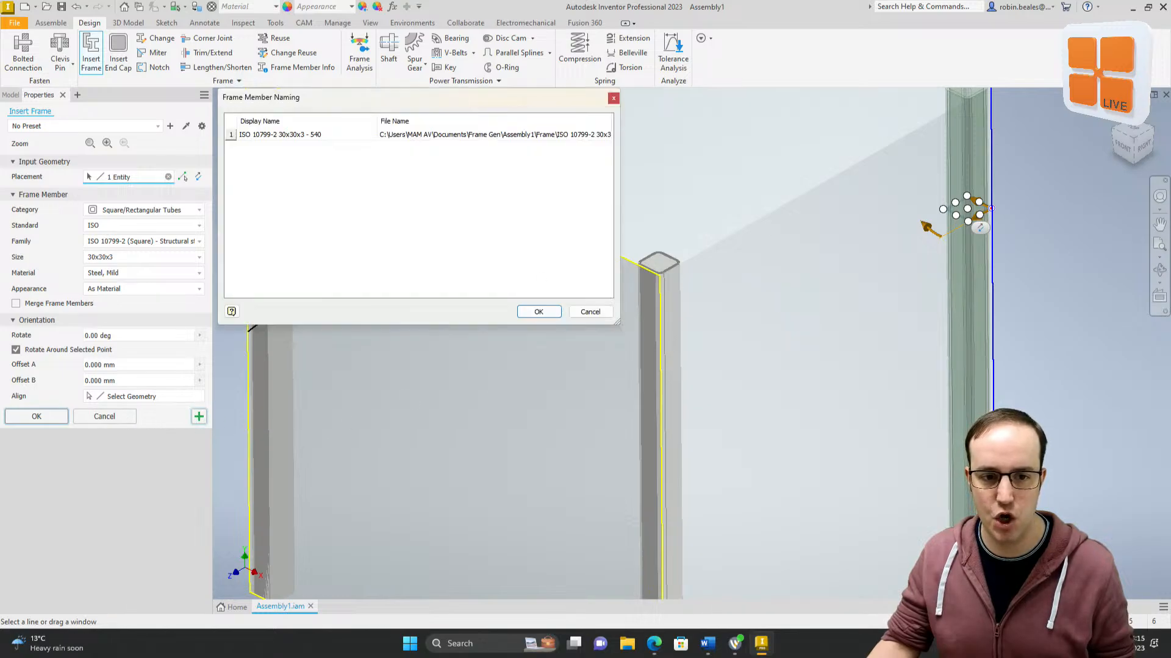
left_click(536, 311)
Step: Add a 30x30x3 tube along the block's rear vertical edge, anchored by its outer corner so it lies inside the block
scroll(620, 250, "down", 3)
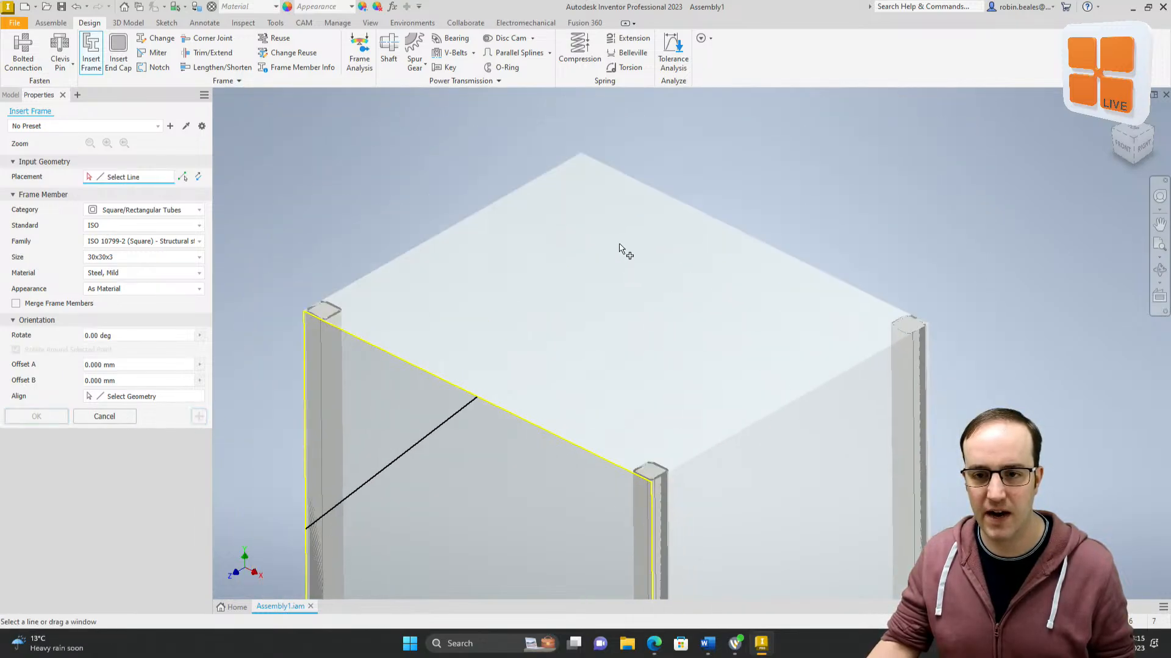
left_click(581, 207)
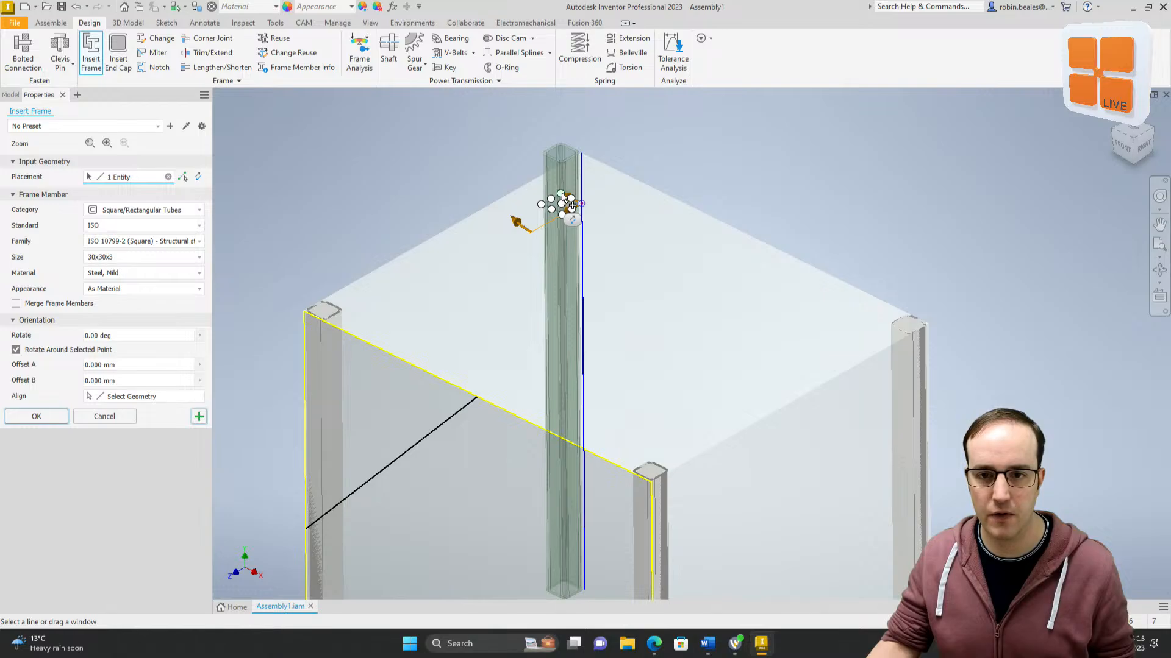
left_click(571, 206)
left_click(37, 416)
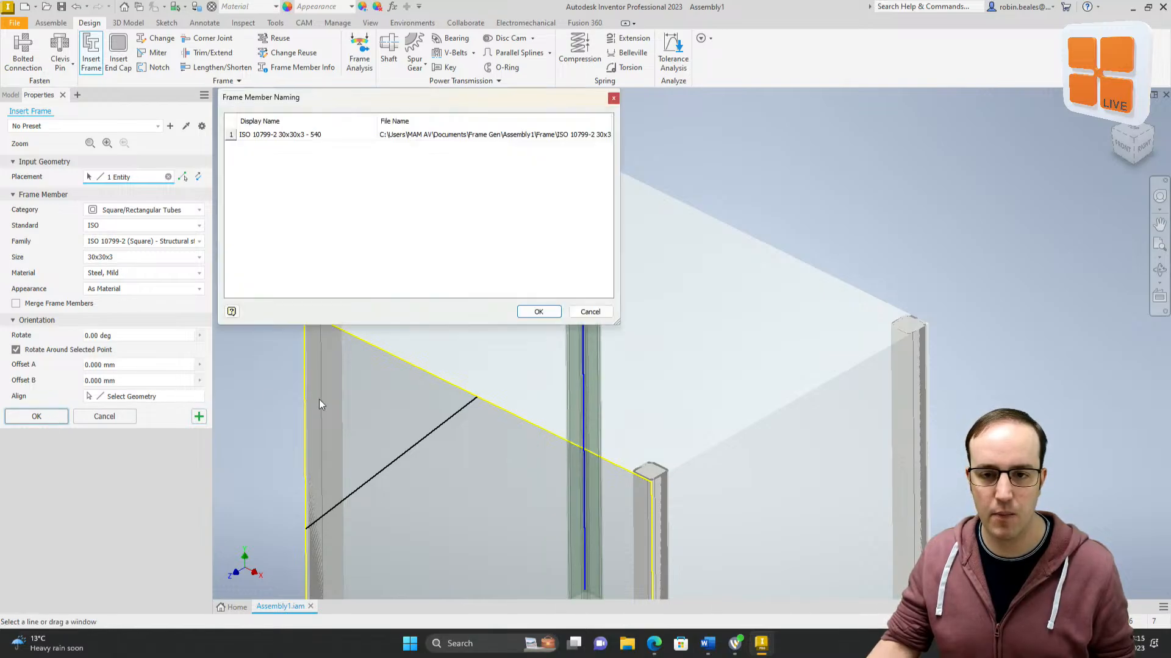
left_click(539, 312)
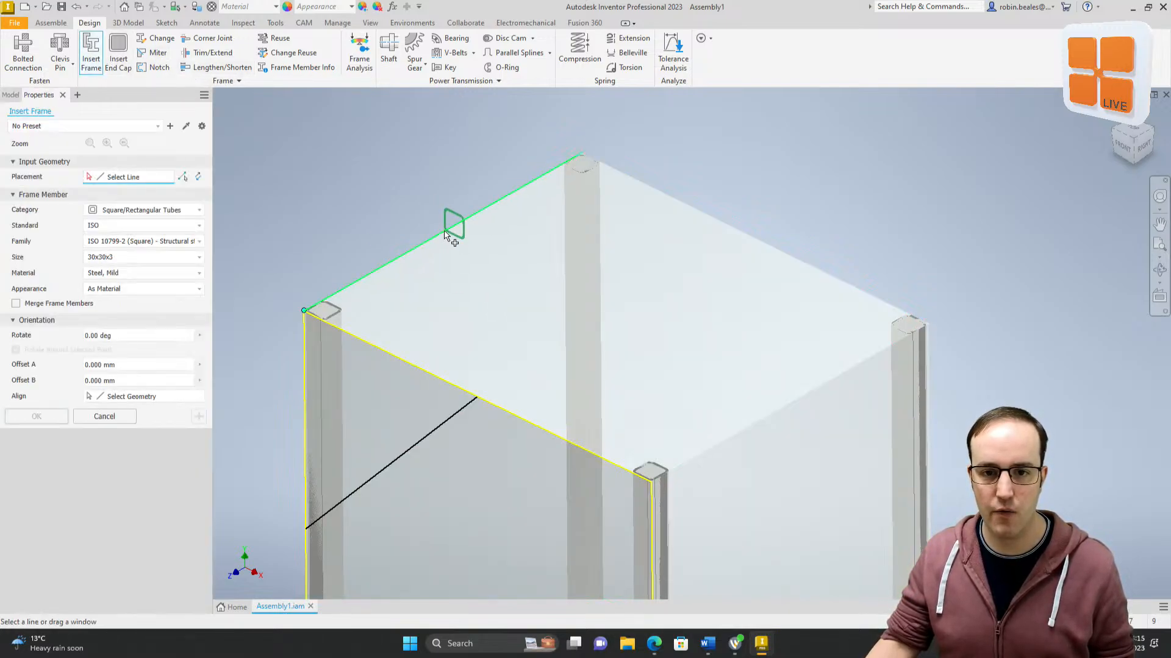
Step: Insert 30x30x3 tubes along all four top edges together, anchored by their upper outer corner so they lie below and inside the edges
left_click(449, 229)
left_click(714, 205)
left_click(766, 414)
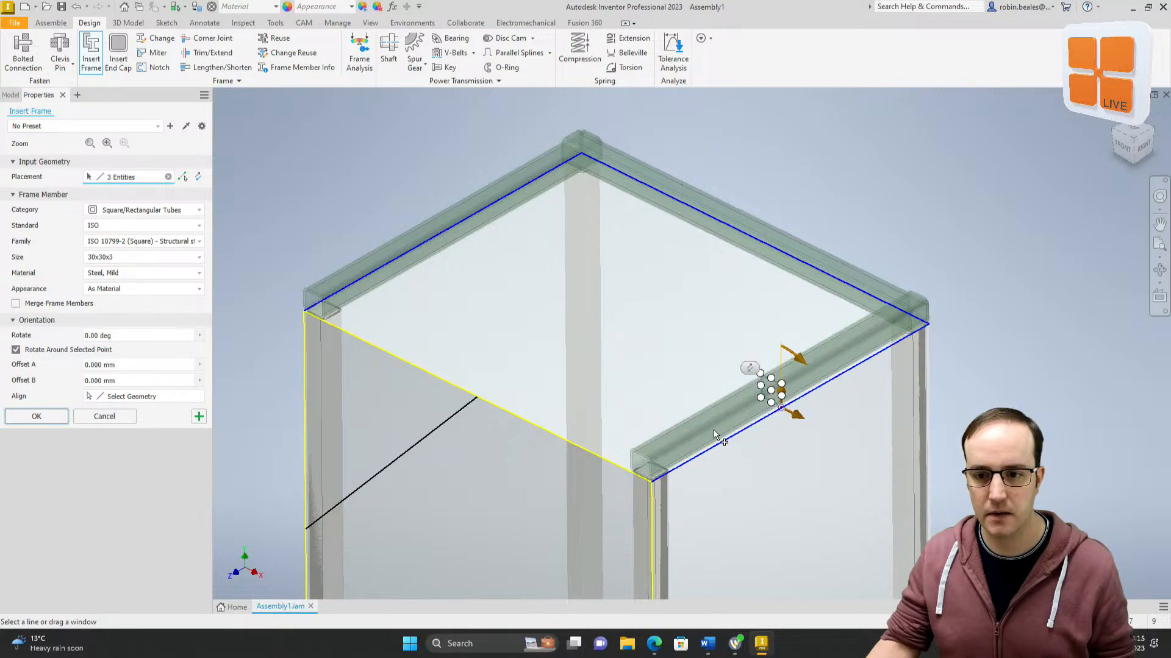
left_click(561, 436)
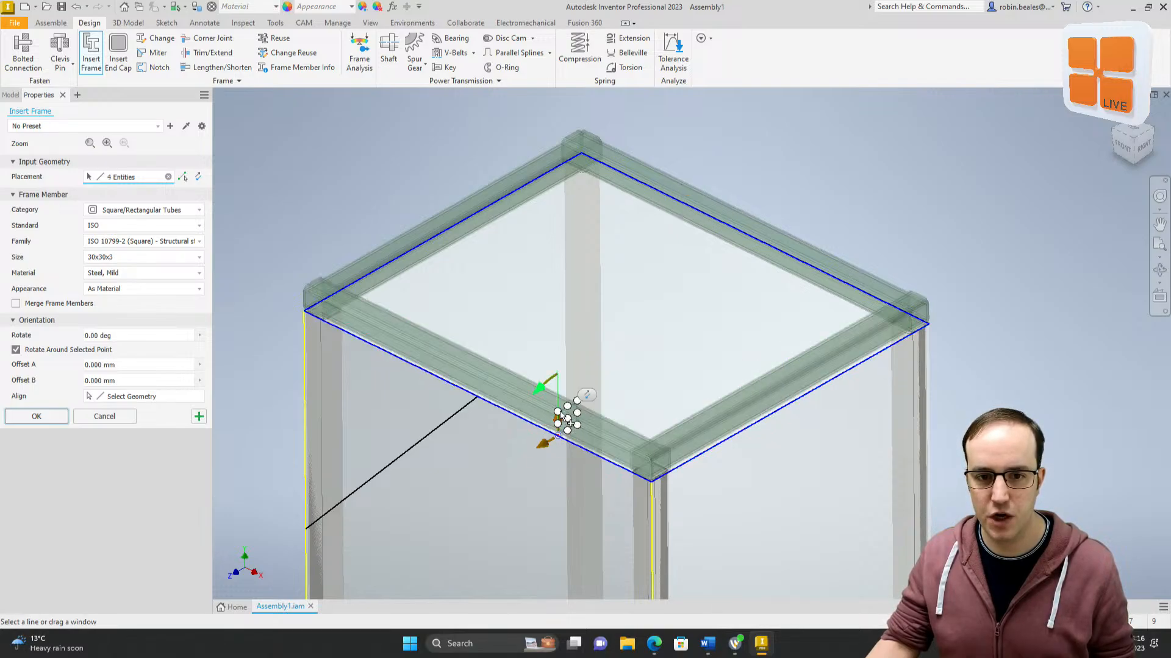
scroll(560, 416, "up", 5)
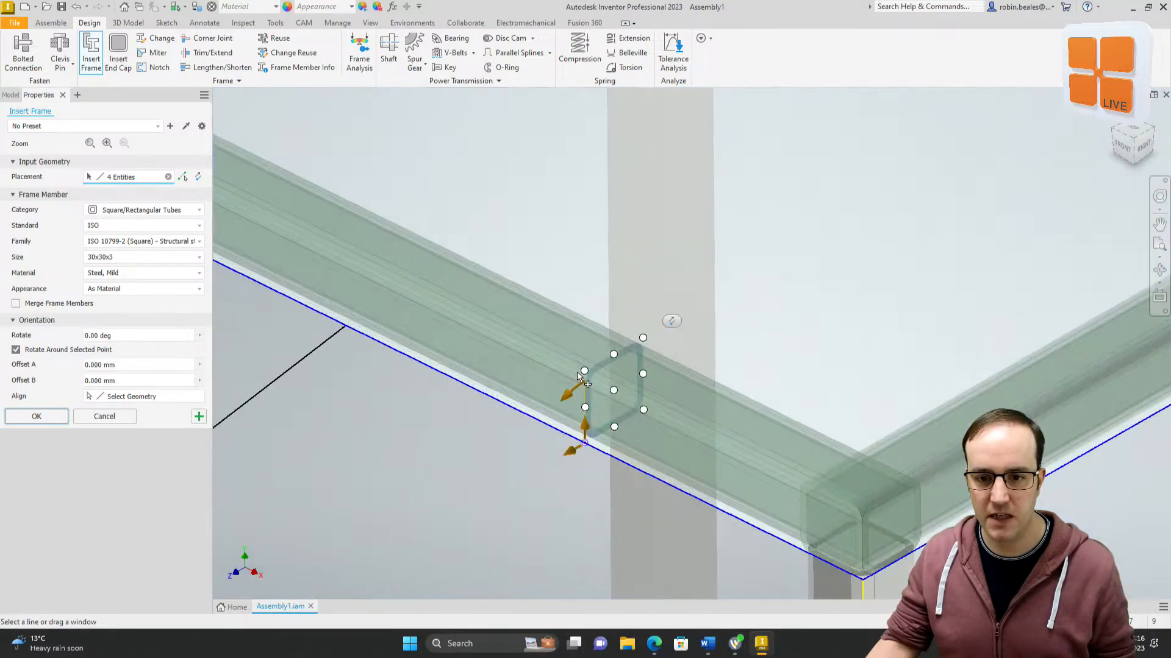
scroll(599, 378, "down", 5)
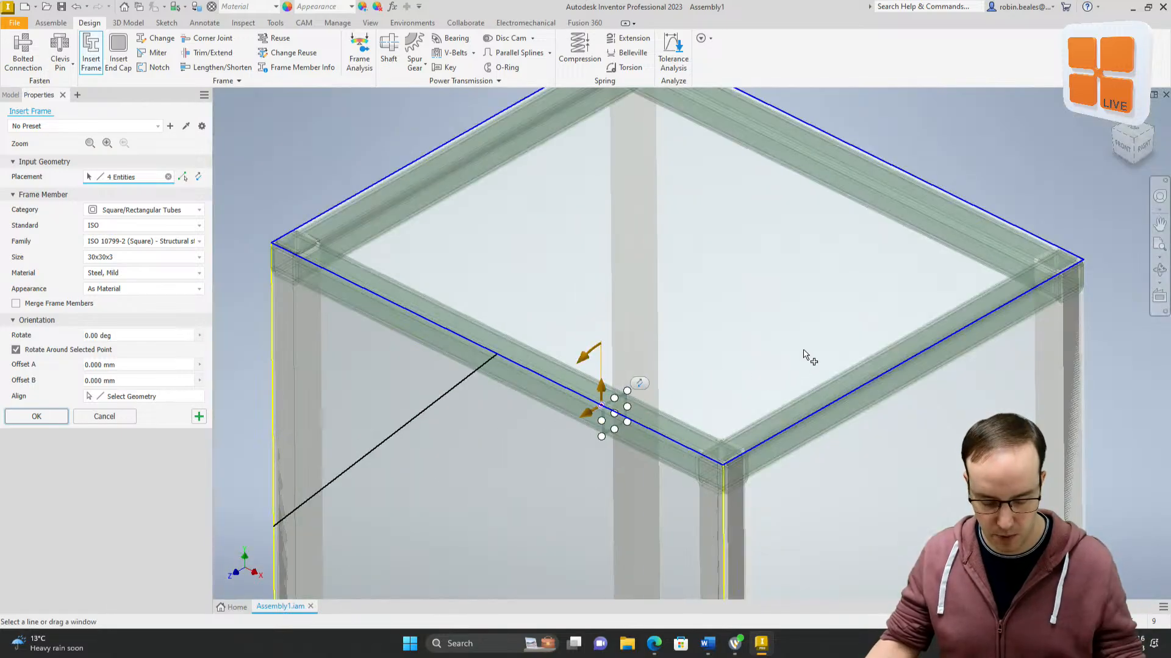
middle_click_drag(810, 357, 686, 399, "shift")
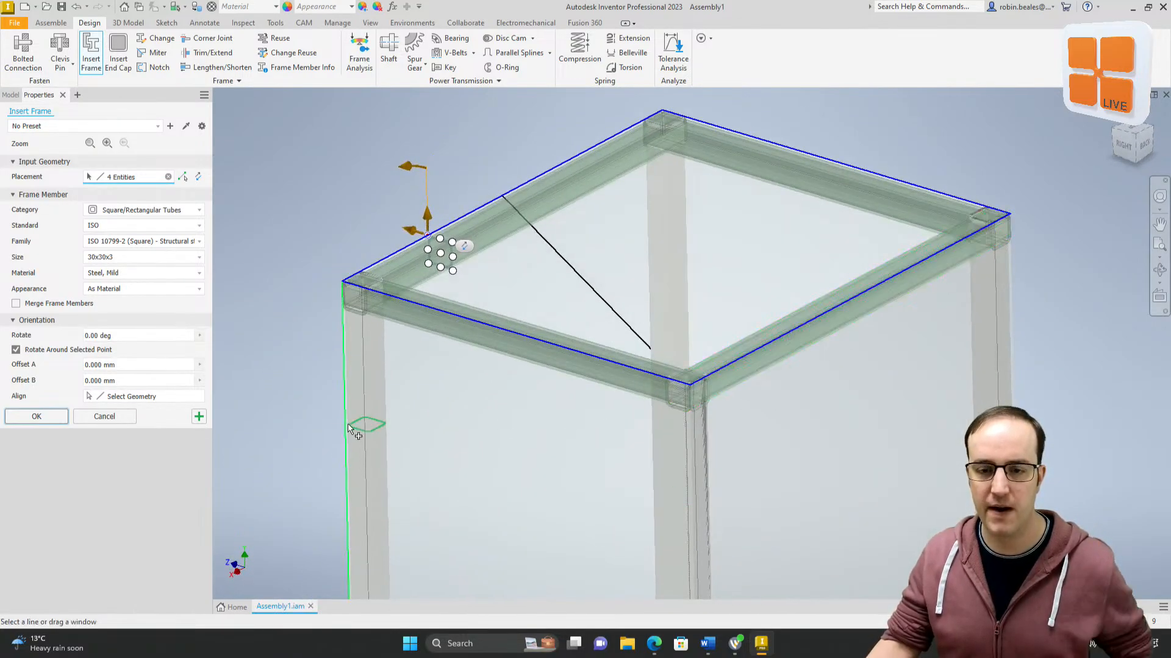
left_click(49, 417)
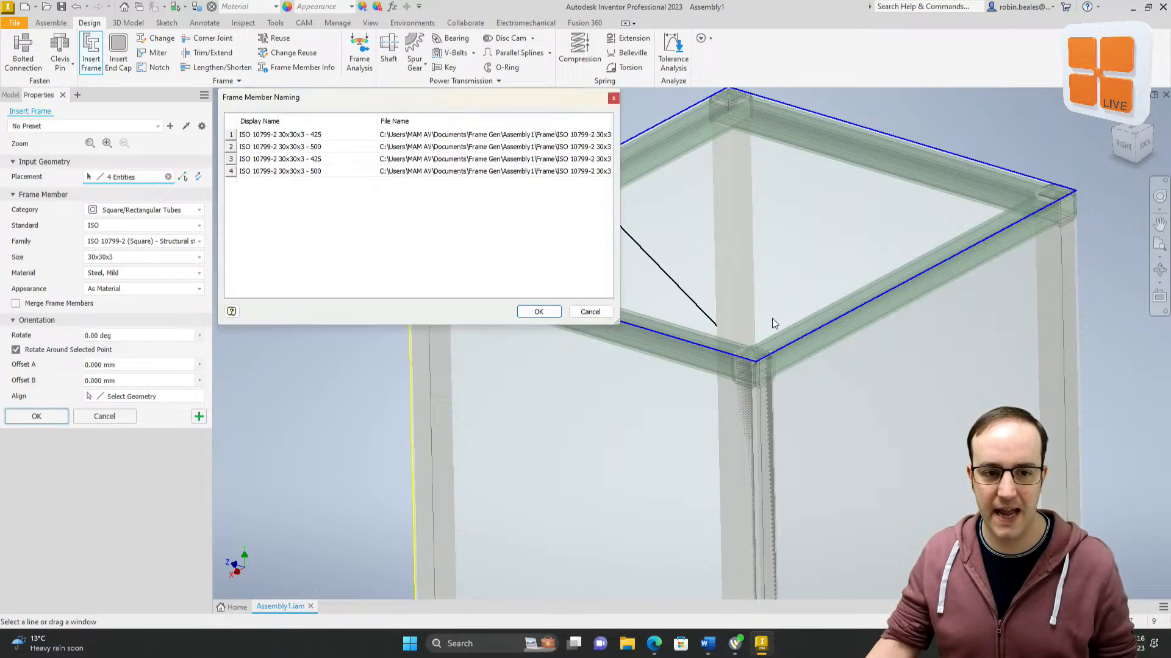
left_click(532, 308)
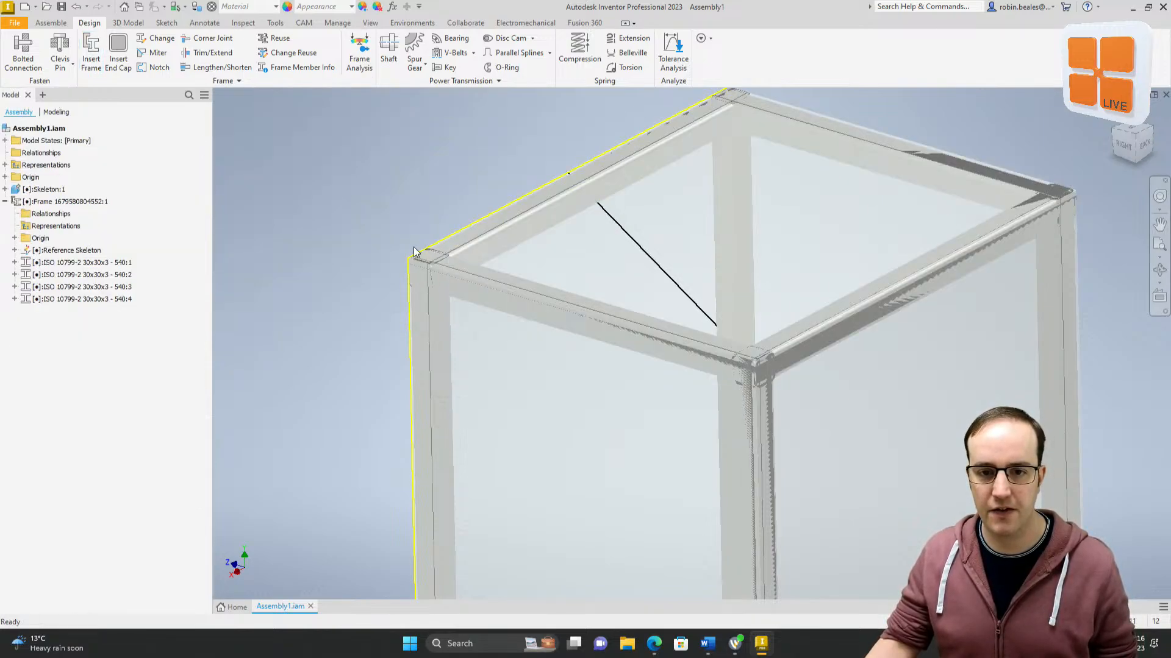
Step: Collapse the frame in the model tree and turn off the Skeleton's visibility, leaving only the tube frame shown
left_click(5, 201)
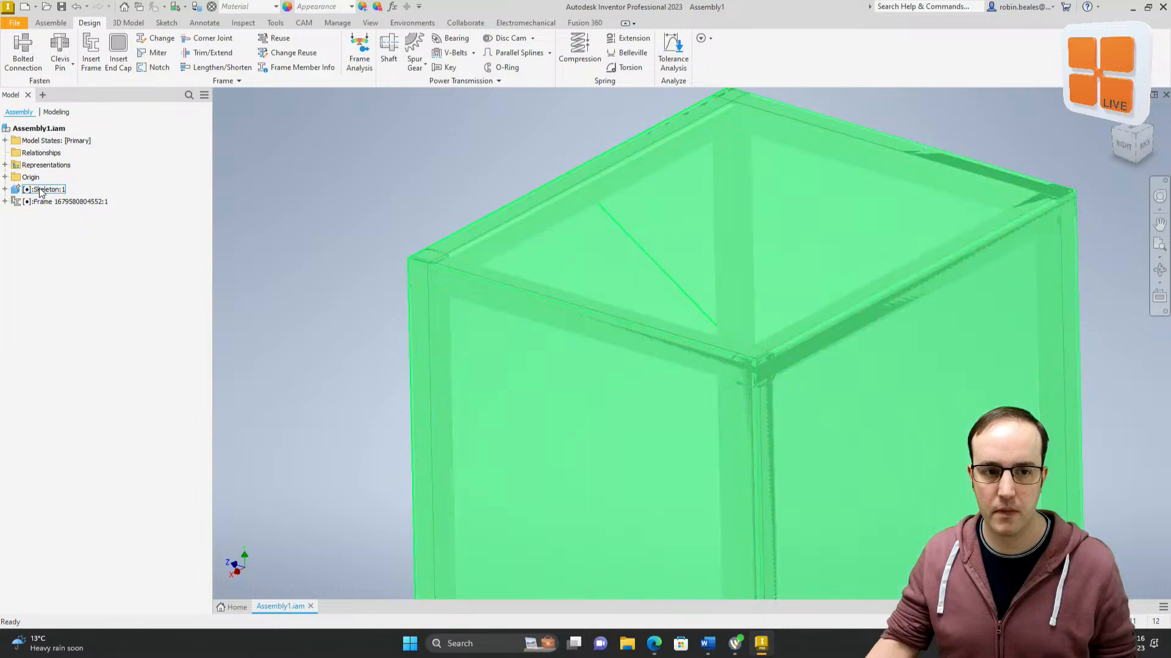
right_click(40, 188)
left_click(67, 436)
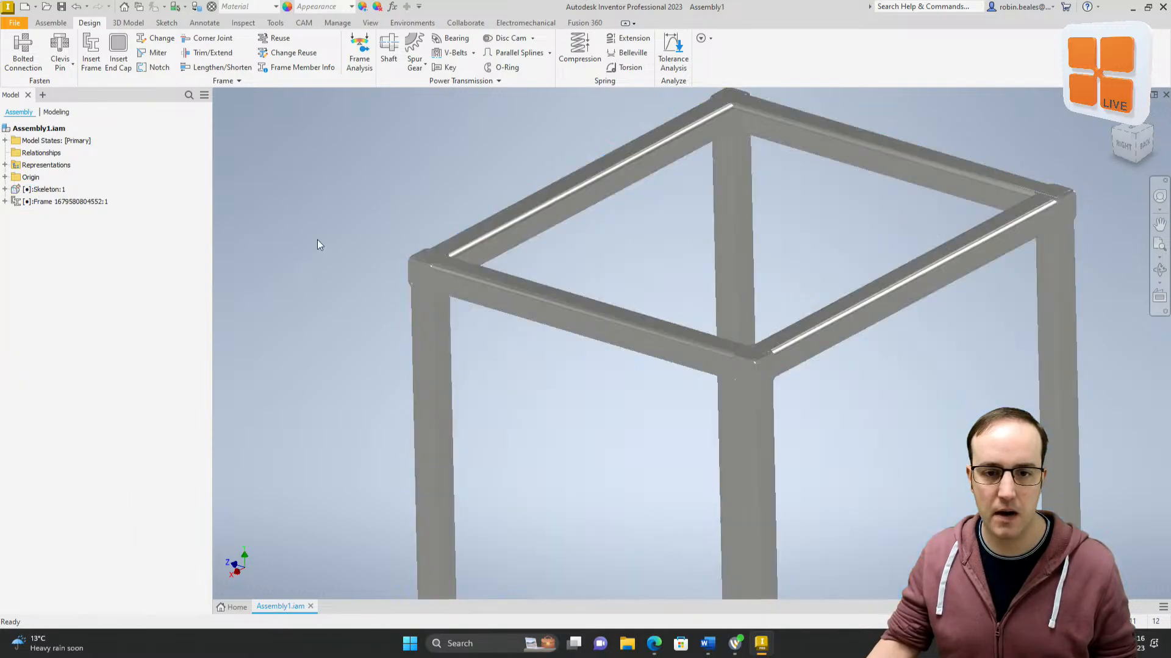
middle_click_drag(426, 250, 611, 431, "shift")
scroll(642, 312, "down", 5)
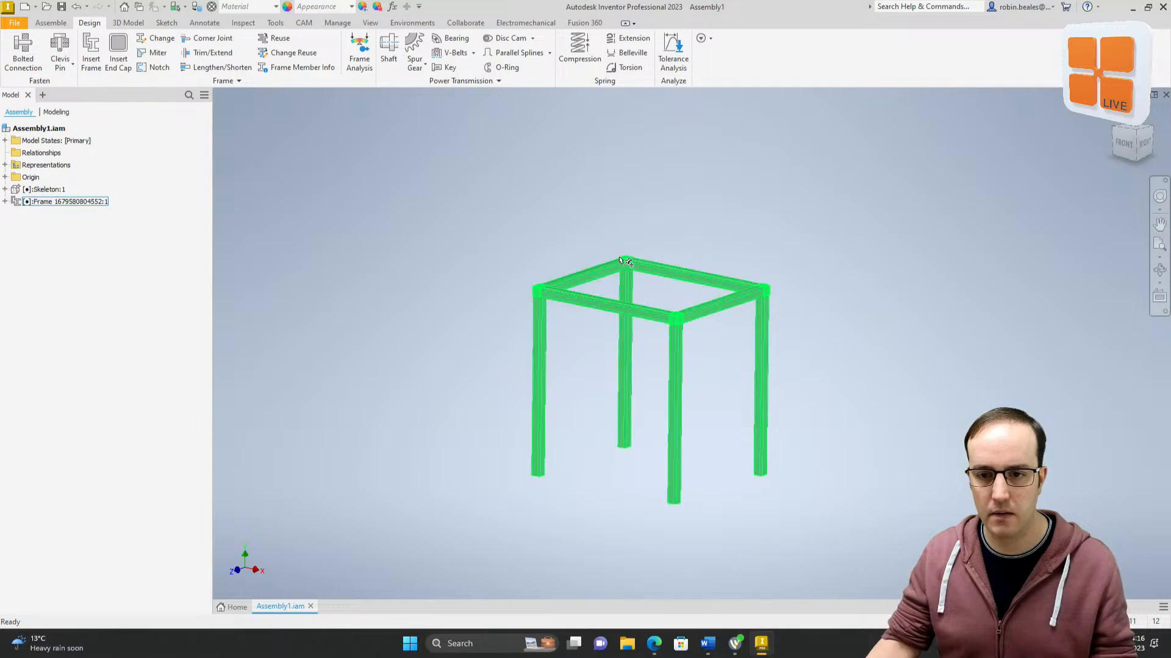
middle_click_drag(630, 384, 604, 364, "shift")
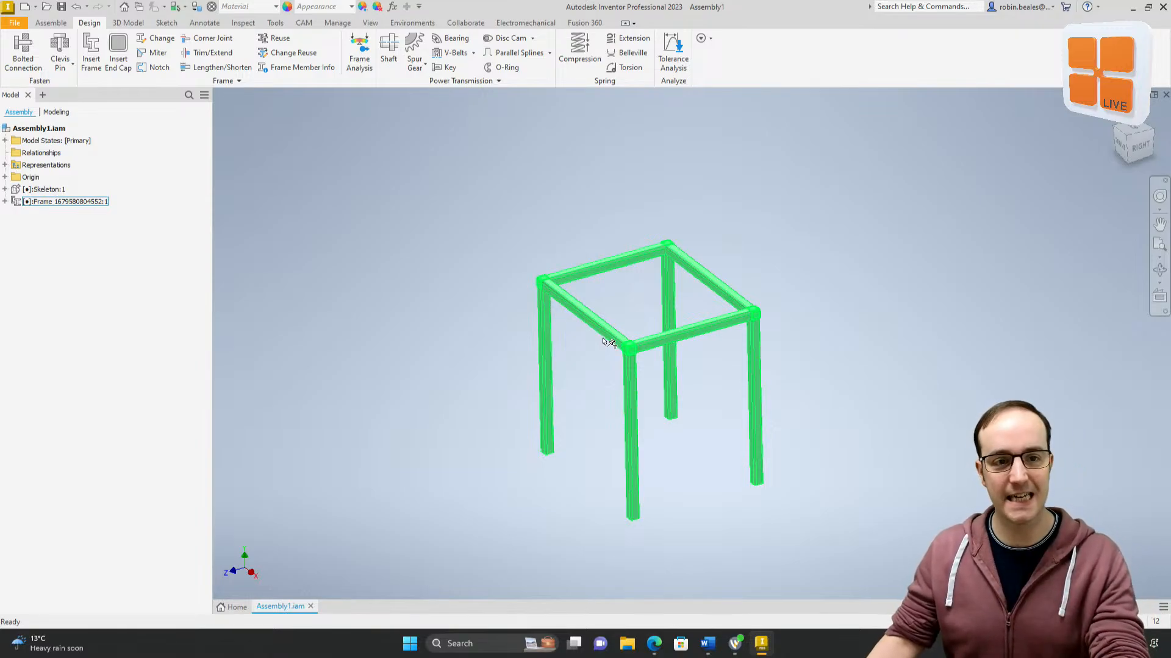
Step: Expand the frame in the model tree and highlight each of its ISO 10799-2 members in turn to identify them in the model
left_click(49, 204)
left_click(5, 202)
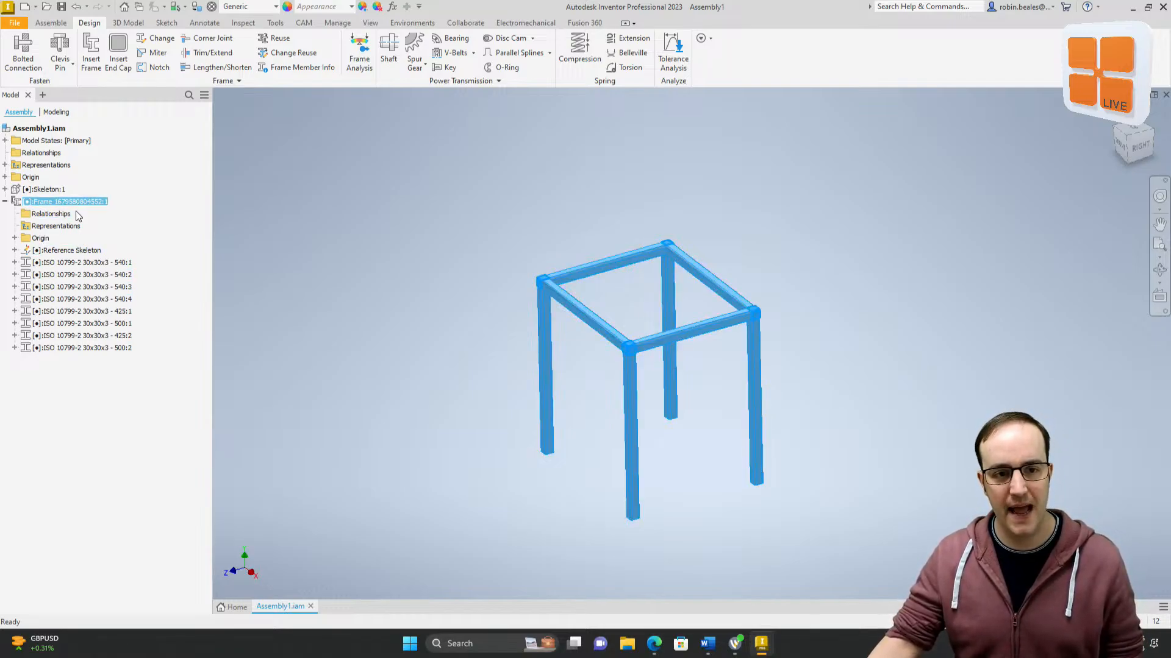
left_click(57, 263)
left_click(71, 275)
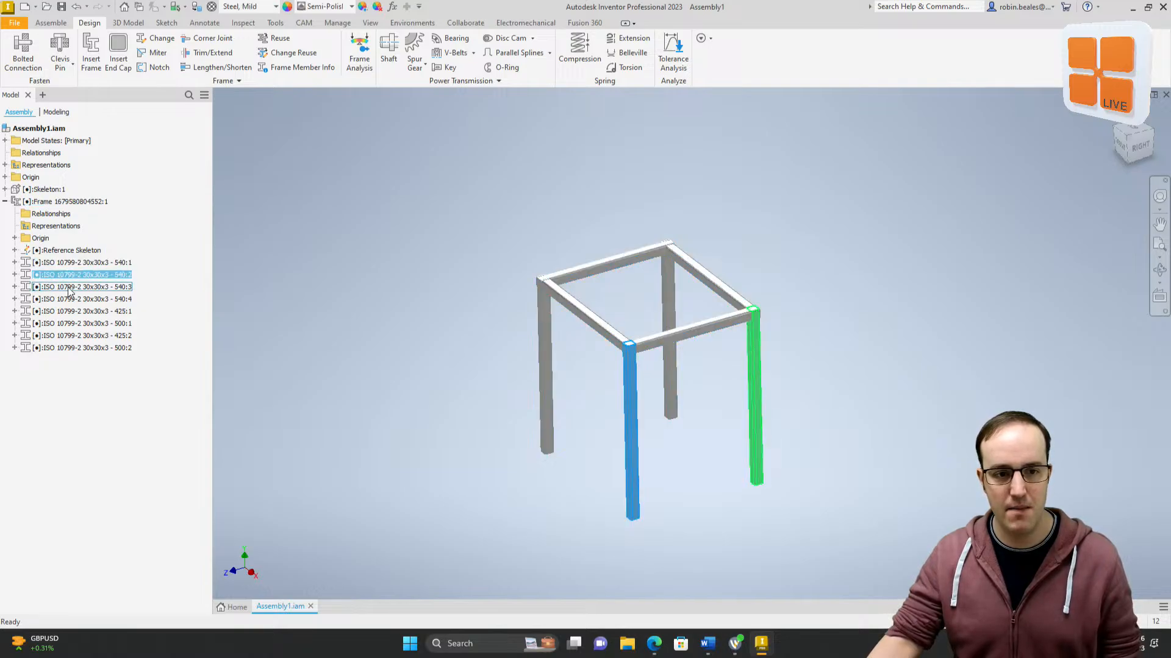
left_click(70, 287)
left_click(69, 299)
left_click(68, 311)
left_click(67, 323)
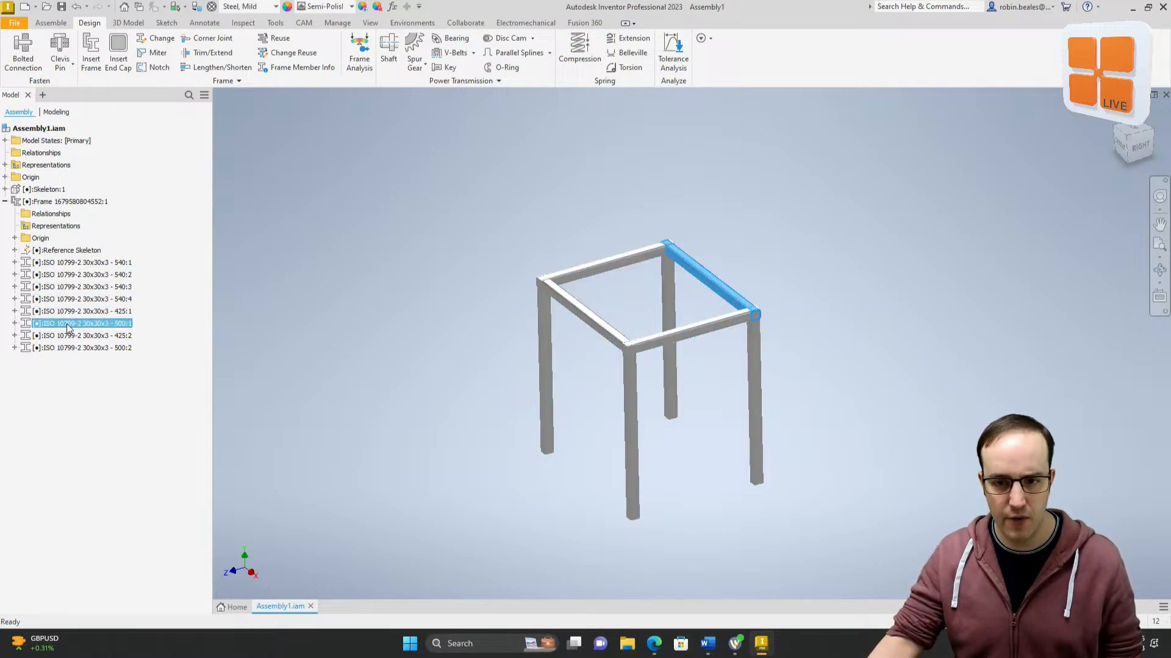
left_click(67, 335)
left_click(66, 348)
left_click(444, 216)
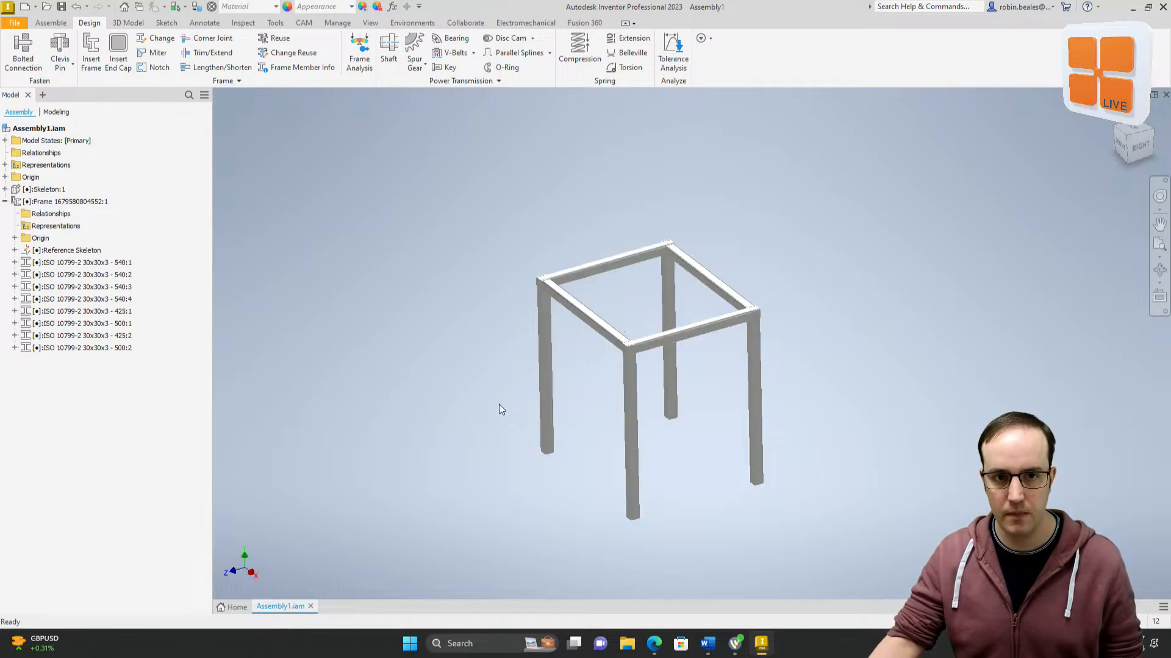
Step: Examine how the top rails and legs meet and overlap at the upper corners of the frame
scroll(620, 264, "down", 5)
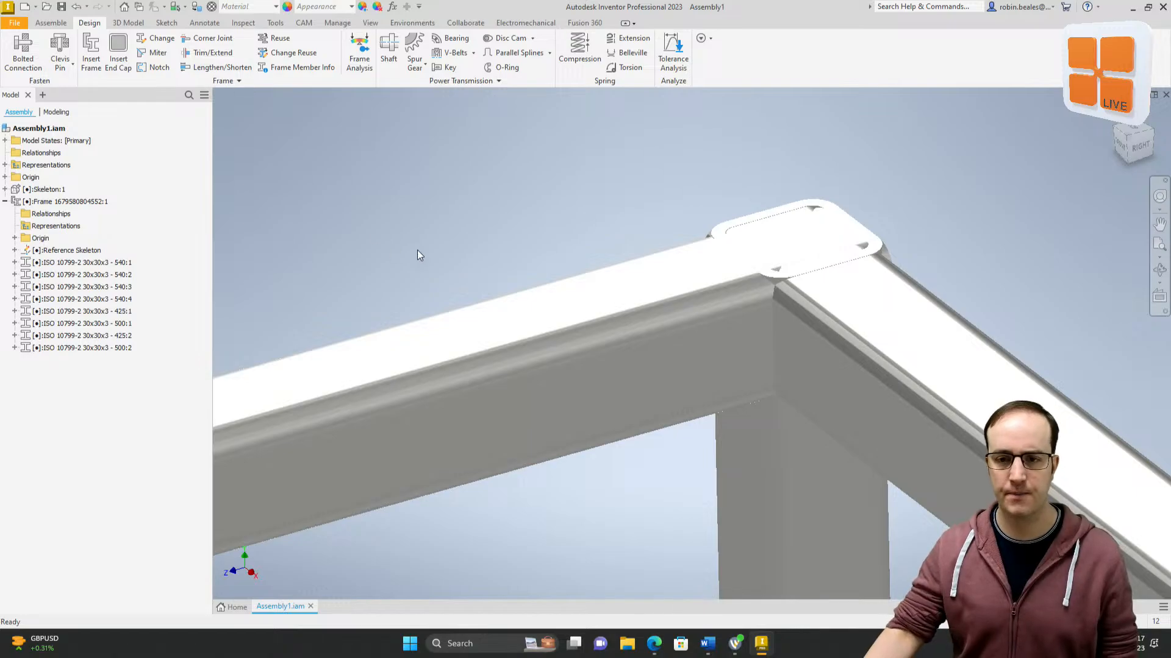
scroll(589, 335, "up", 3)
scroll(577, 342, "down", 5)
middle_click_drag(616, 329, 656, 303)
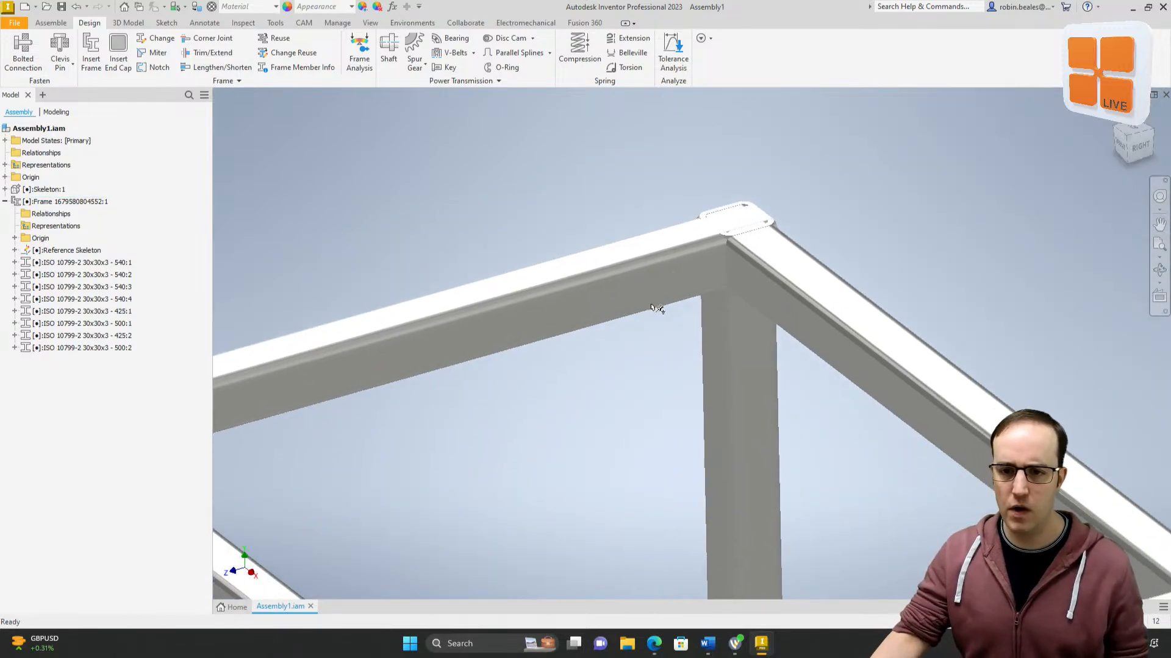
left_click(655, 303)
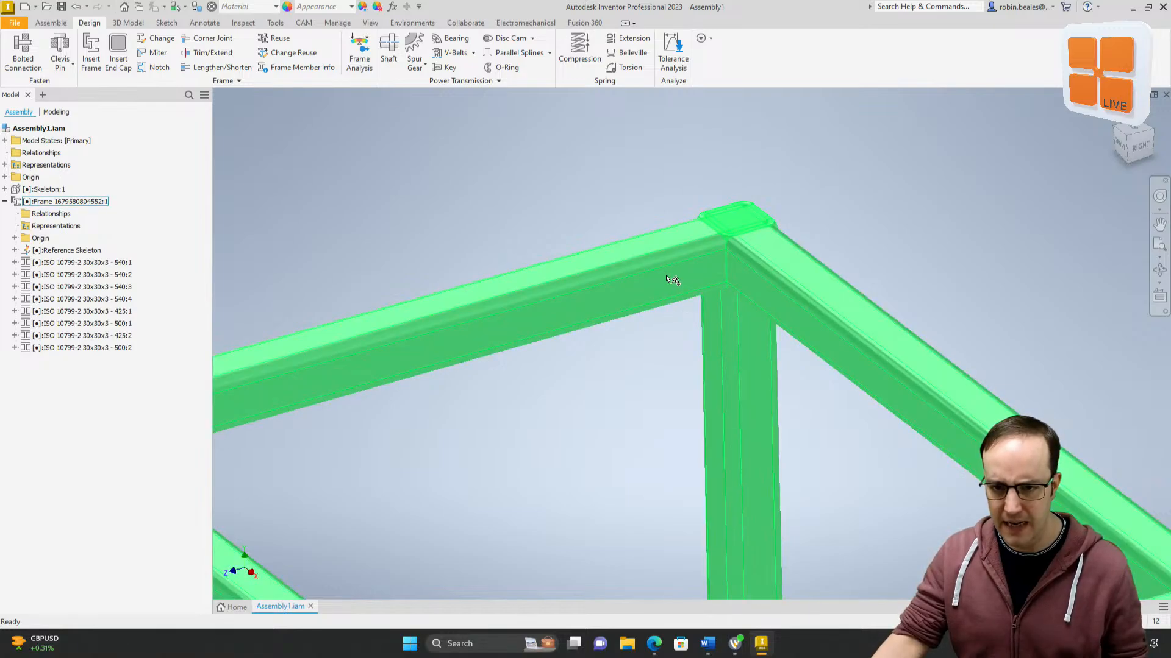
middle_click_drag(669, 280, 782, 244)
middle_click_drag(409, 325, 576, 245)
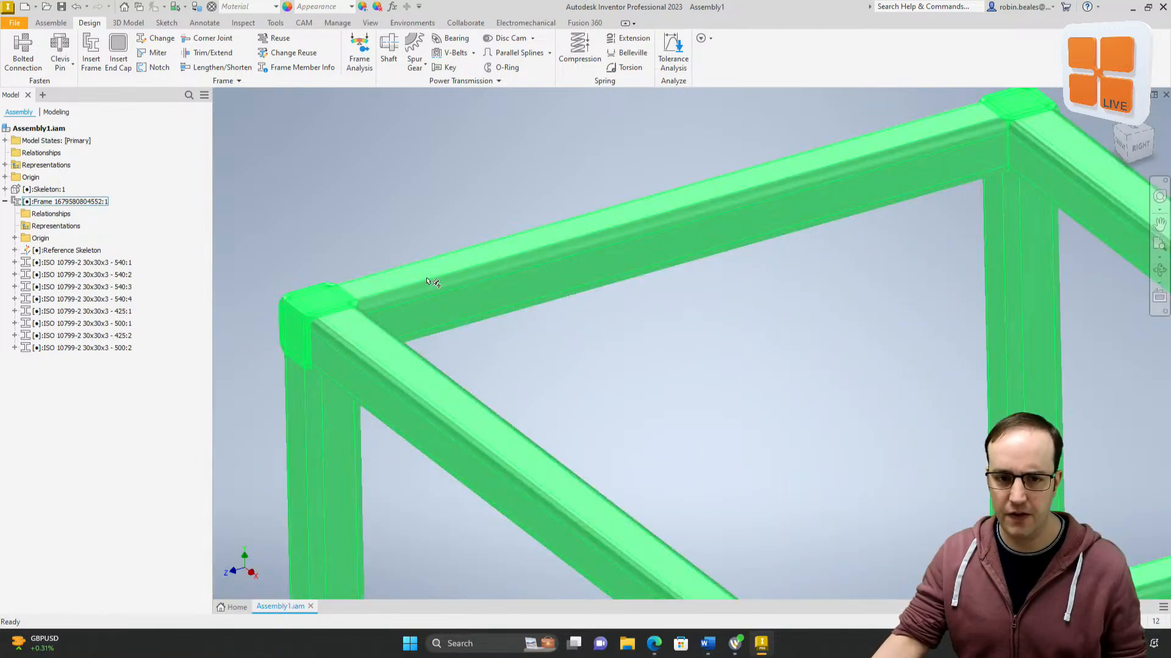
scroll(444, 381, "down", 3)
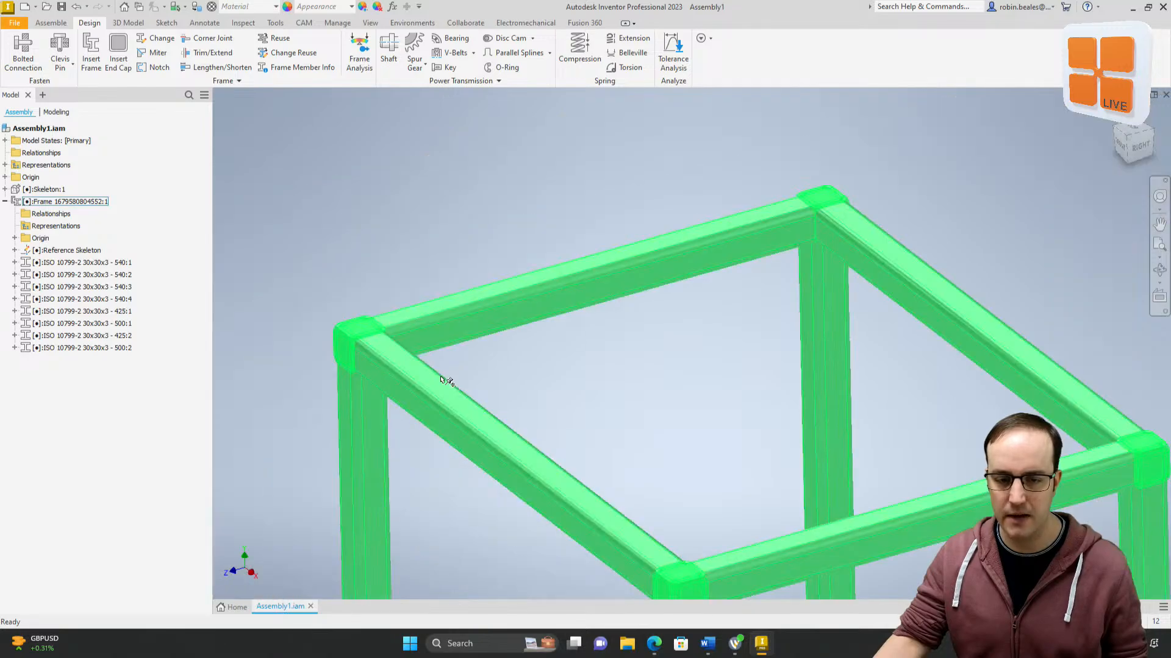
middle_click_drag(405, 391, 473, 188)
scroll(447, 290, "down", 3)
Step: Trim the front-left leg to the underside face of the adjoining top rail with Trim/Extend, offset 0.000 mm
scroll(444, 287, "up", 8)
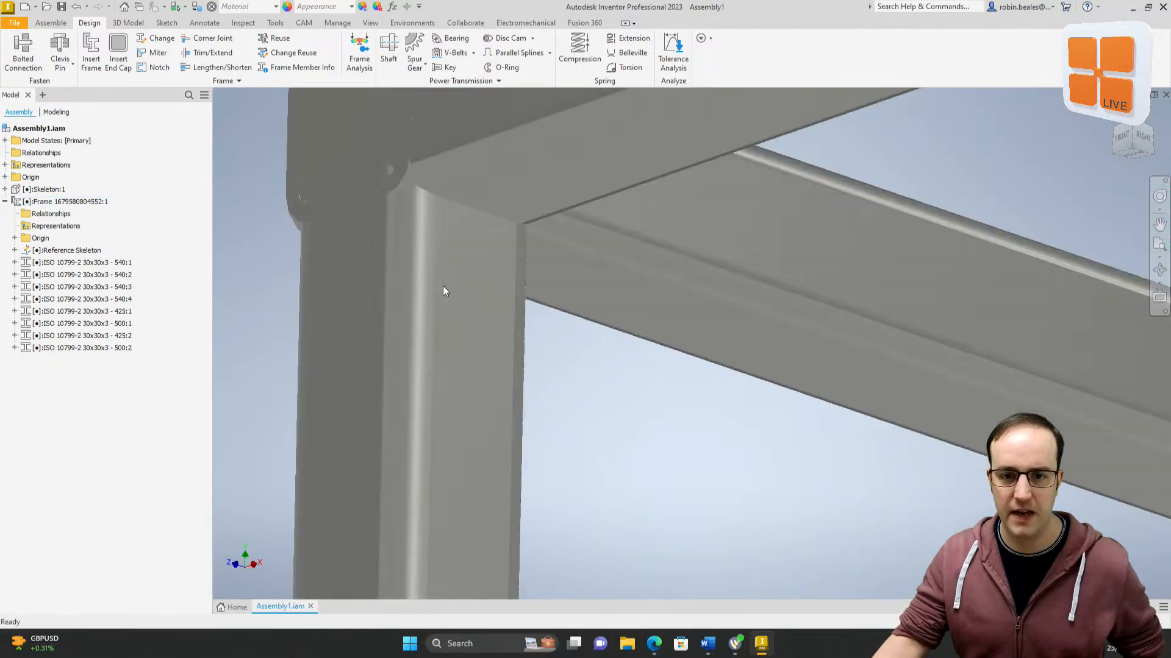
middle_click_drag(409, 263, 411, 306)
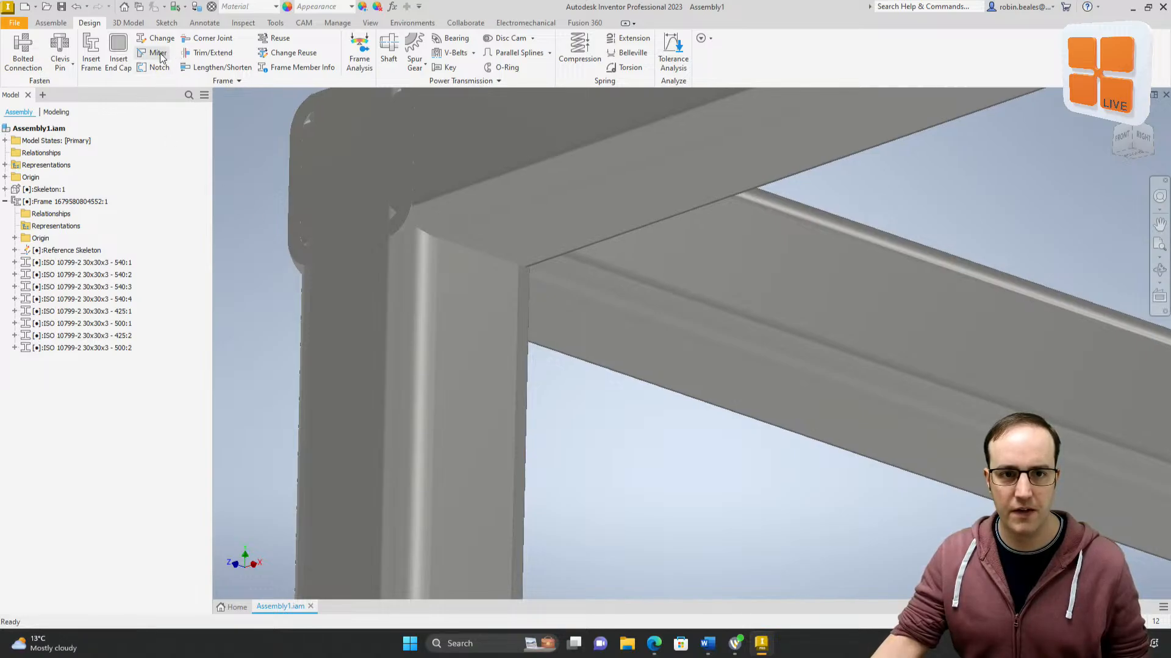
left_click(212, 54)
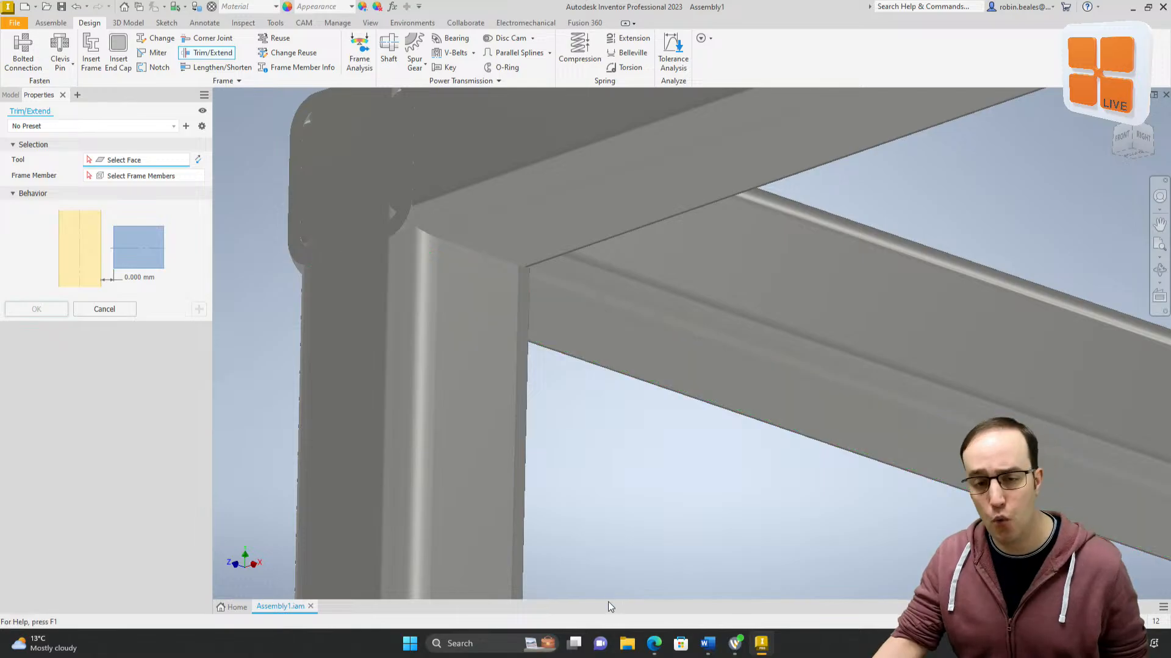
left_click(578, 213)
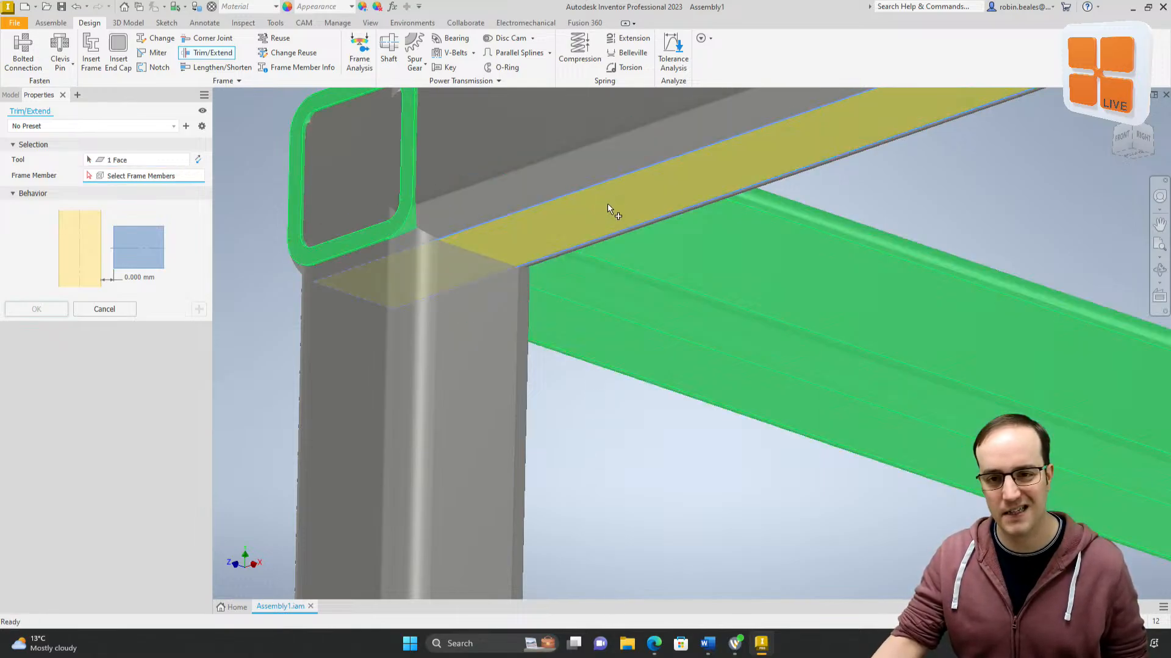
left_click(428, 387)
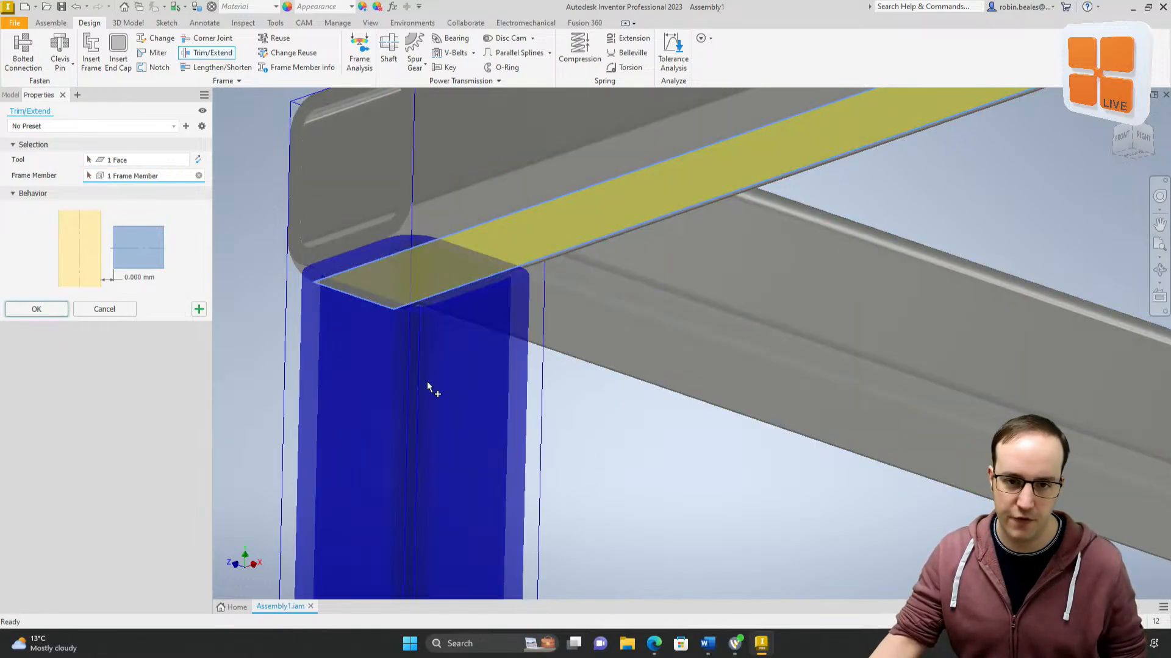
left_click(199, 309)
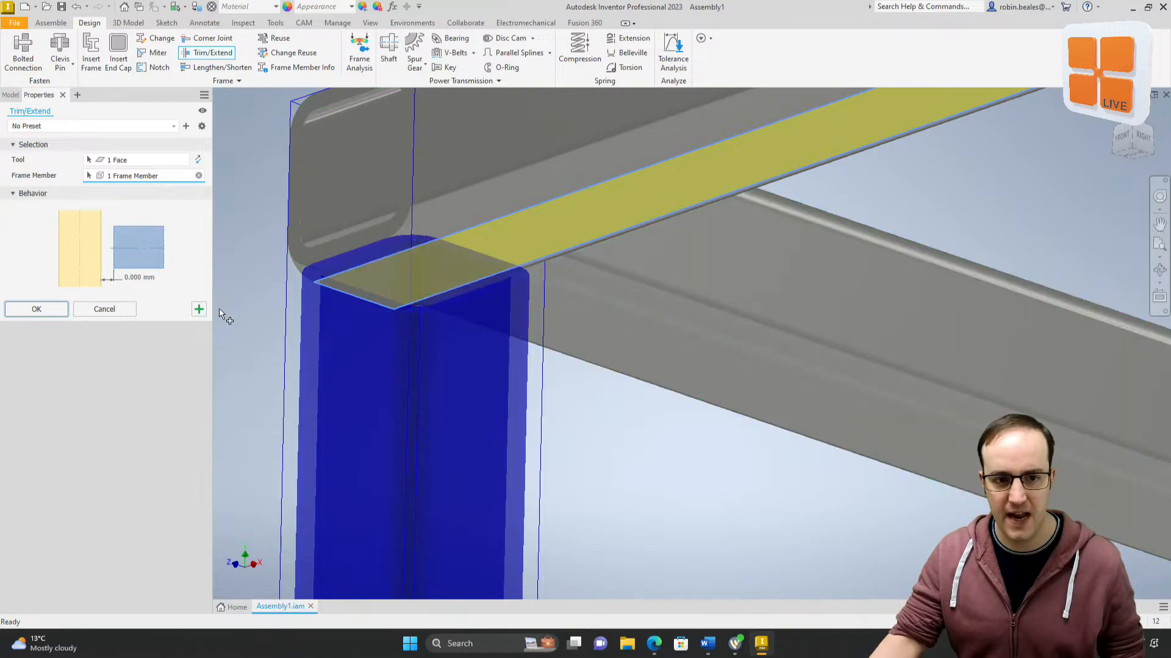
Step: Trim the rear-left leg to the underside face of the left top rail and apply the cut
scroll(489, 338, "up", 2)
middle_click_drag(756, 370, 406, 264)
scroll(660, 402, "down", 4)
left_click(716, 375)
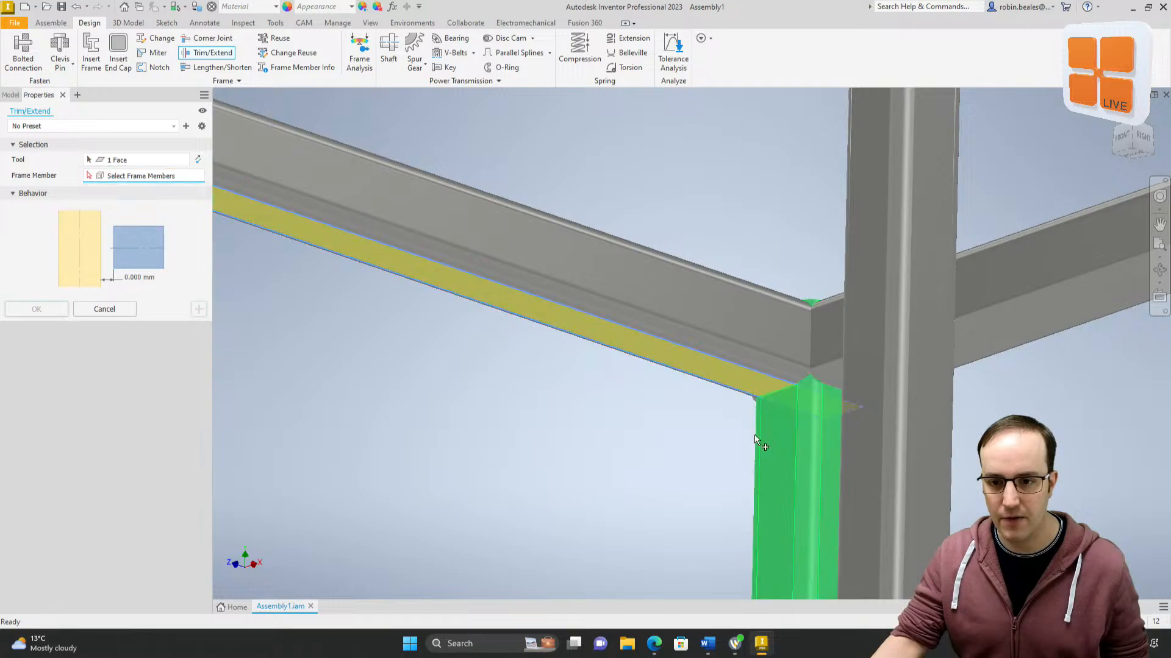
left_click(792, 483)
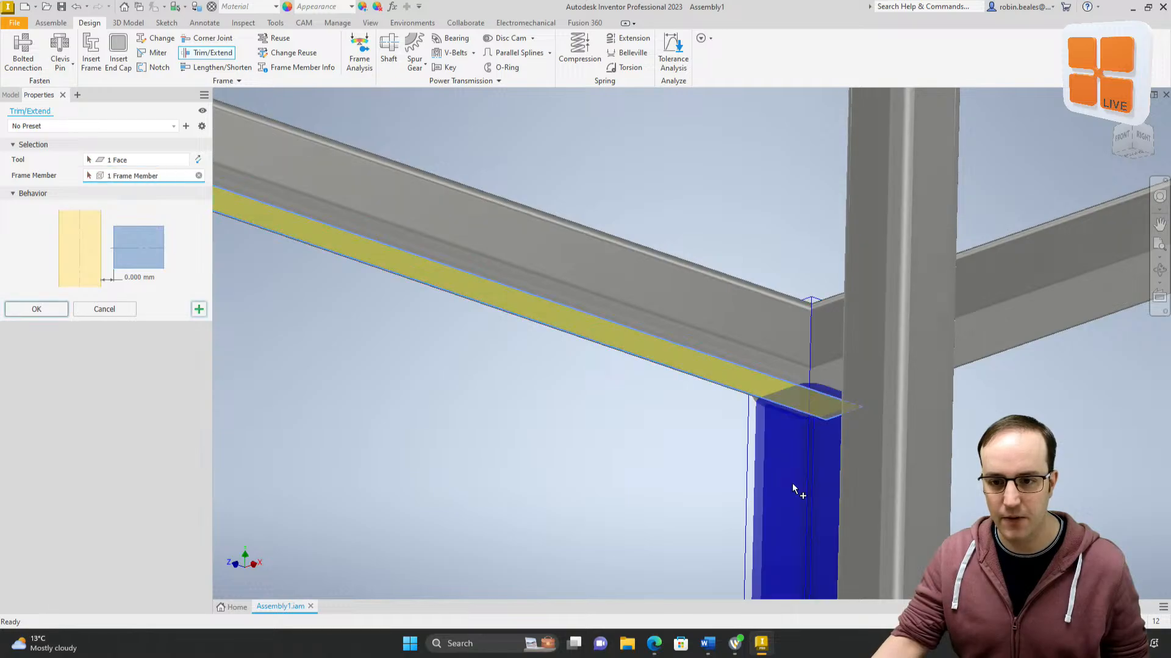
left_click(198, 309)
Step: Trim the rear-right leg to the underside face of the rear top rail and apply the cut
scroll(668, 344, "up", 5)
scroll(674, 339, "down", 8)
scroll(725, 282, "up", 3)
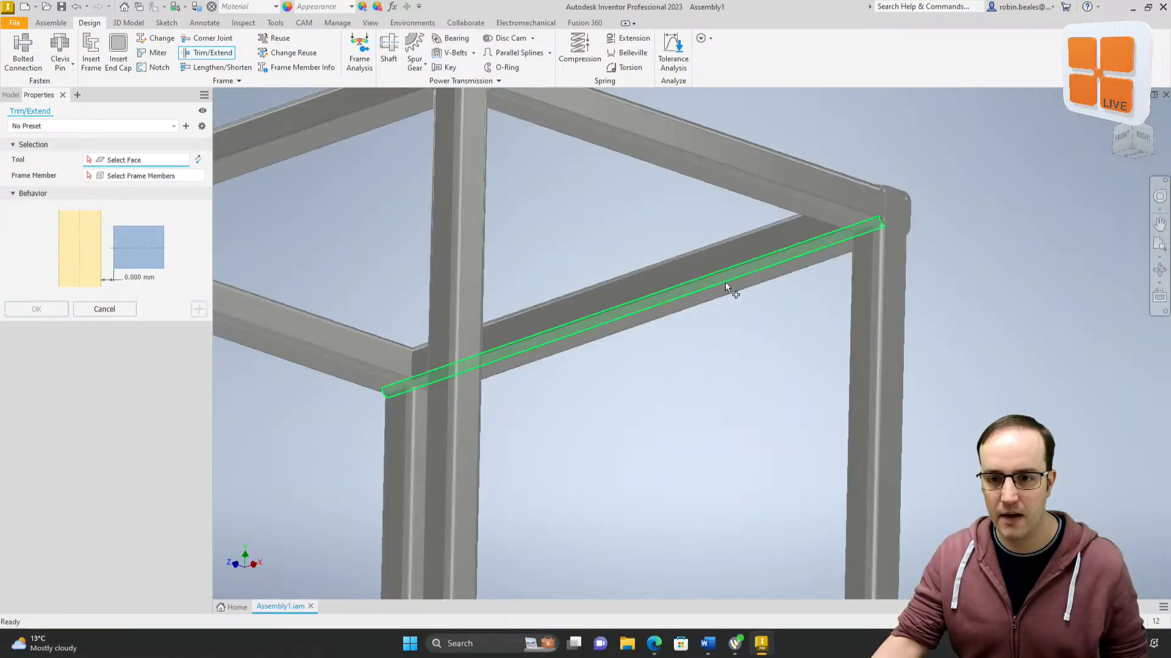
scroll(772, 265, "up", 2)
left_click(809, 277)
left_click(972, 326)
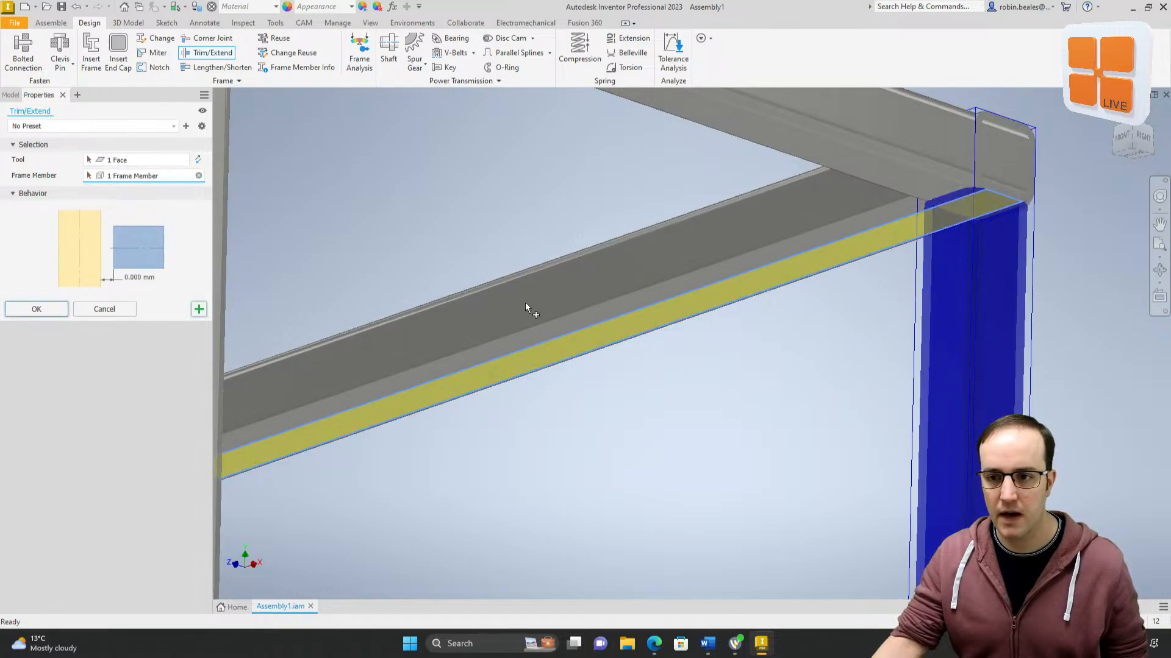
left_click(199, 309)
Step: Trim the front-right leg to the underside face of the front top rail and finish Trim/Extend
scroll(648, 348, "down", 6)
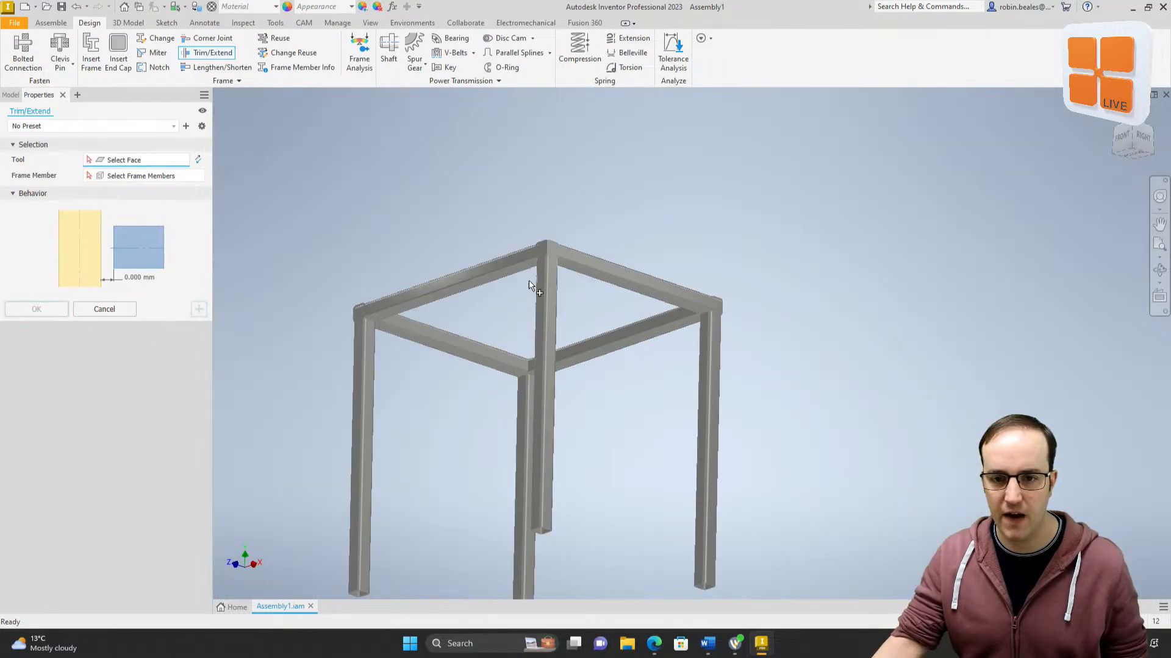
scroll(548, 272, "up", 5)
left_click(625, 316)
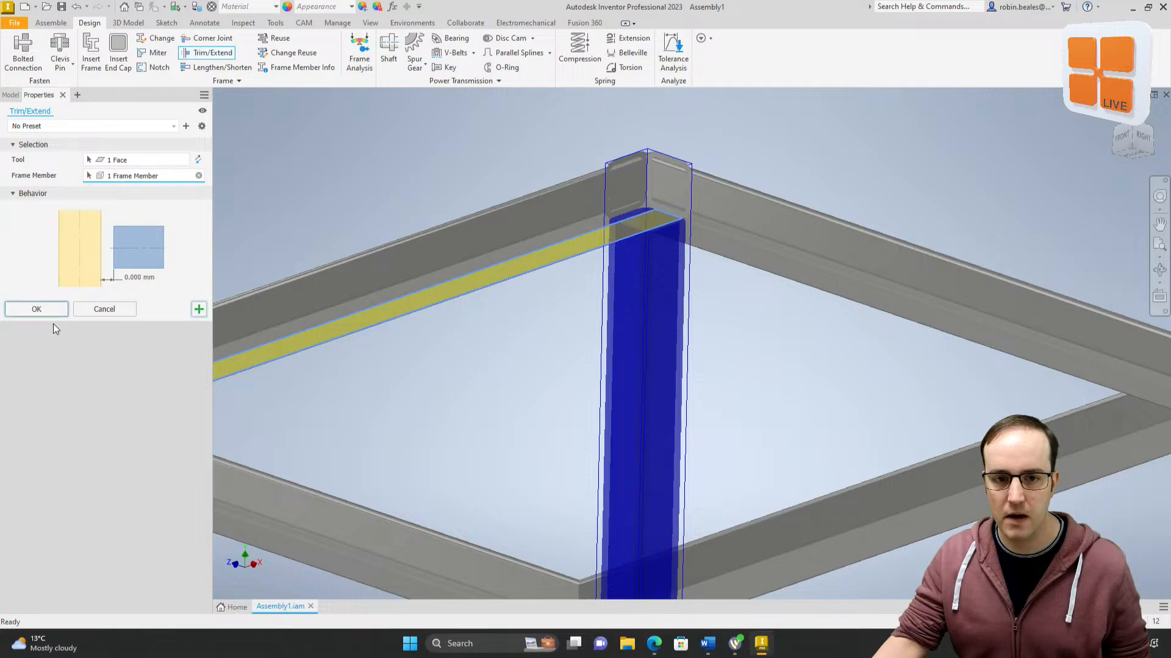
left_click(38, 309)
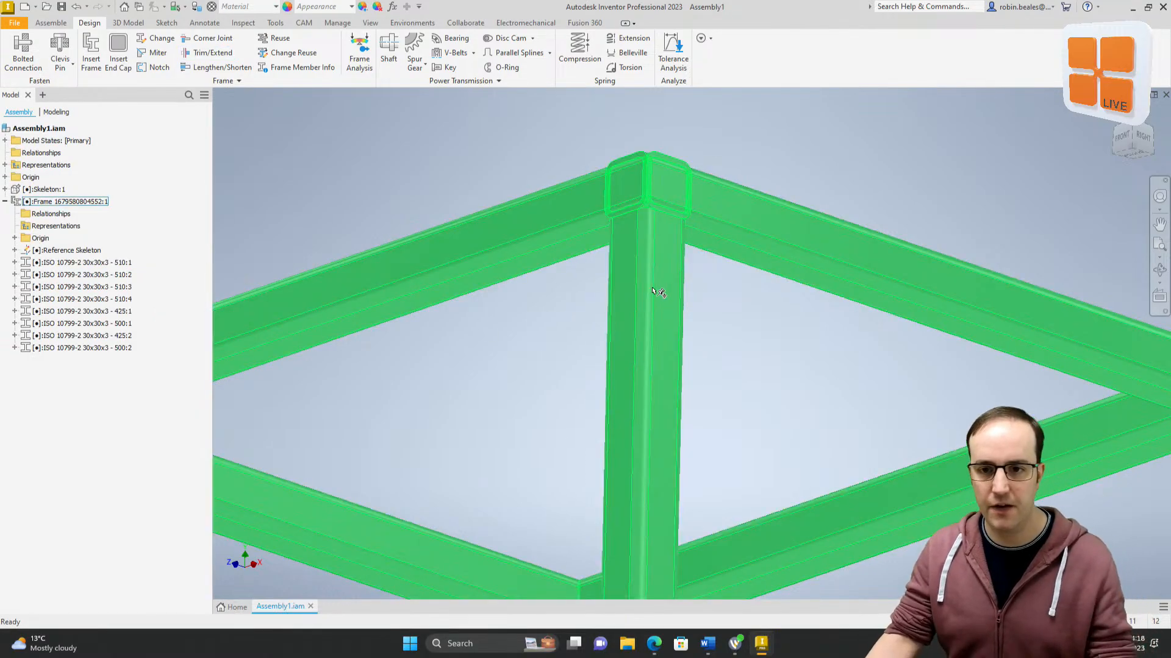
Step: Inspect how the trimmed legs meet the top rails and where the rails still overlap at the corners
middle_click_drag(653, 272, 662, 309, "shift")
scroll(649, 252, "down", 4)
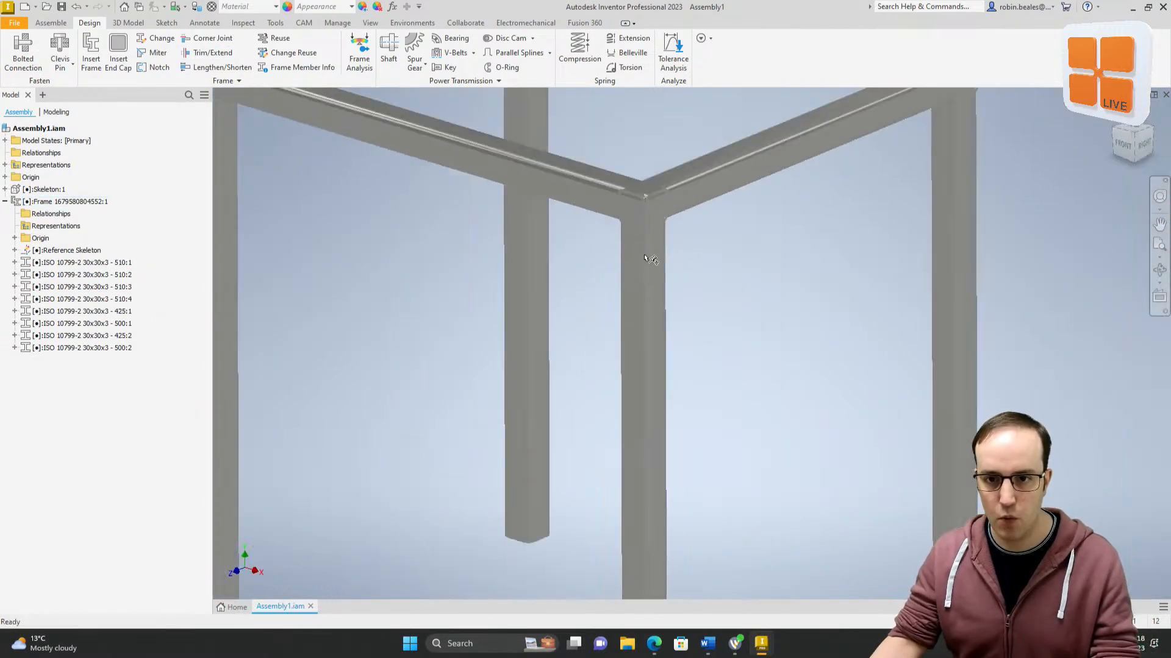
scroll(634, 236, "up", 7)
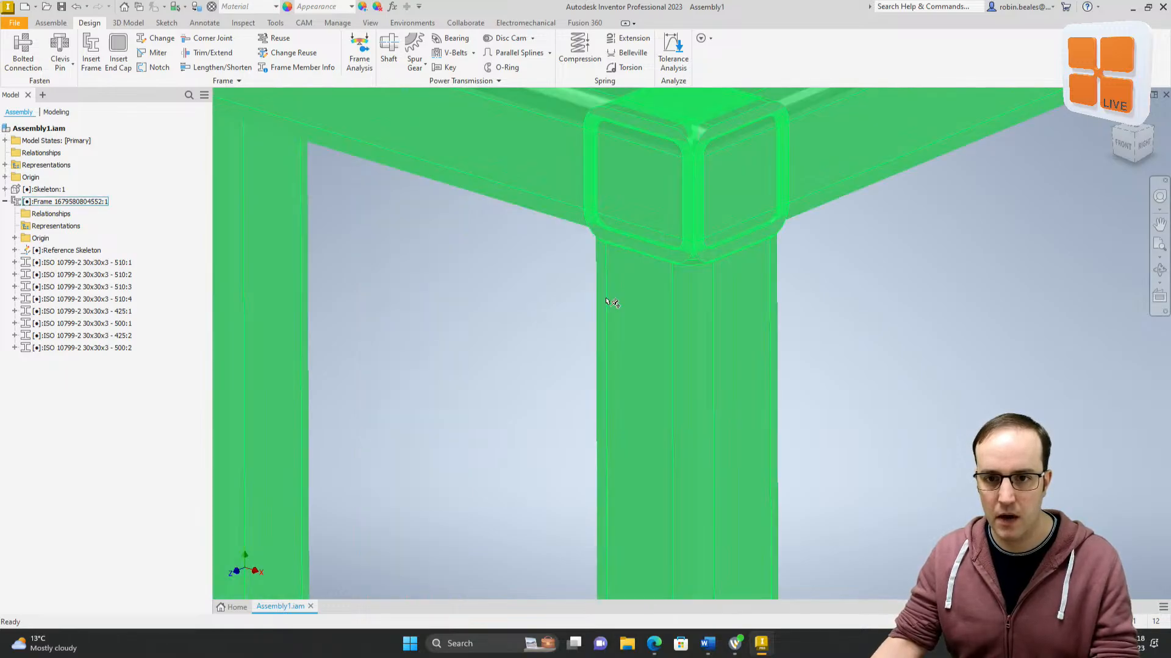
scroll(560, 244, "down", 5)
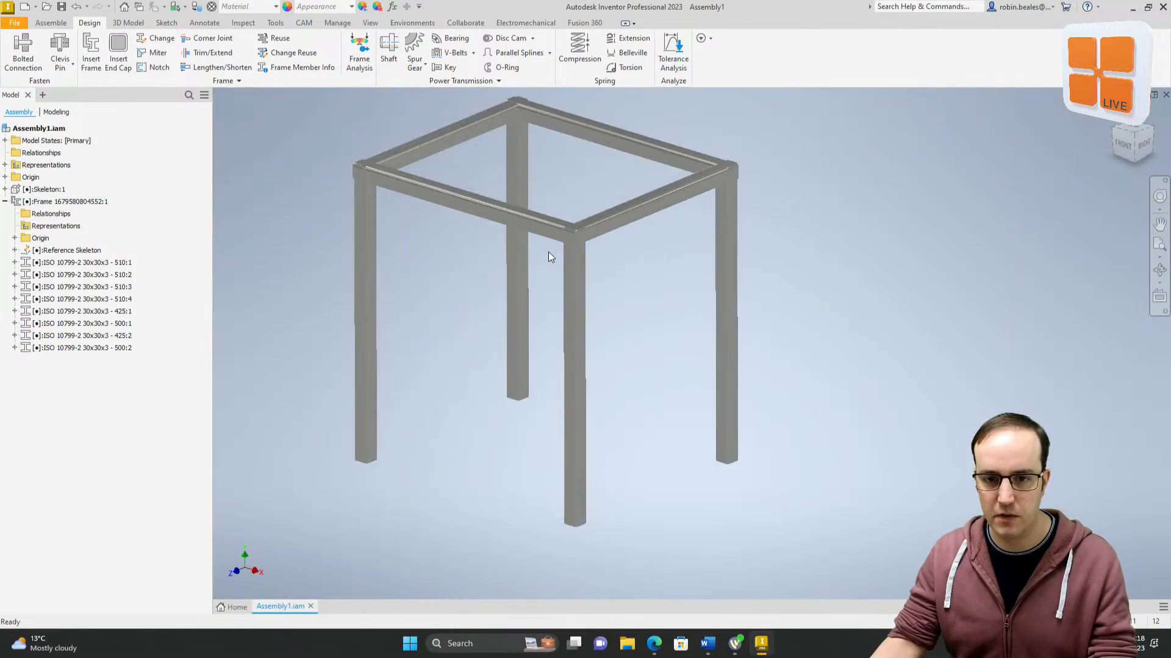
scroll(548, 253, "up", 5)
scroll(597, 319, "down", 3)
scroll(310, 239, "up", 4)
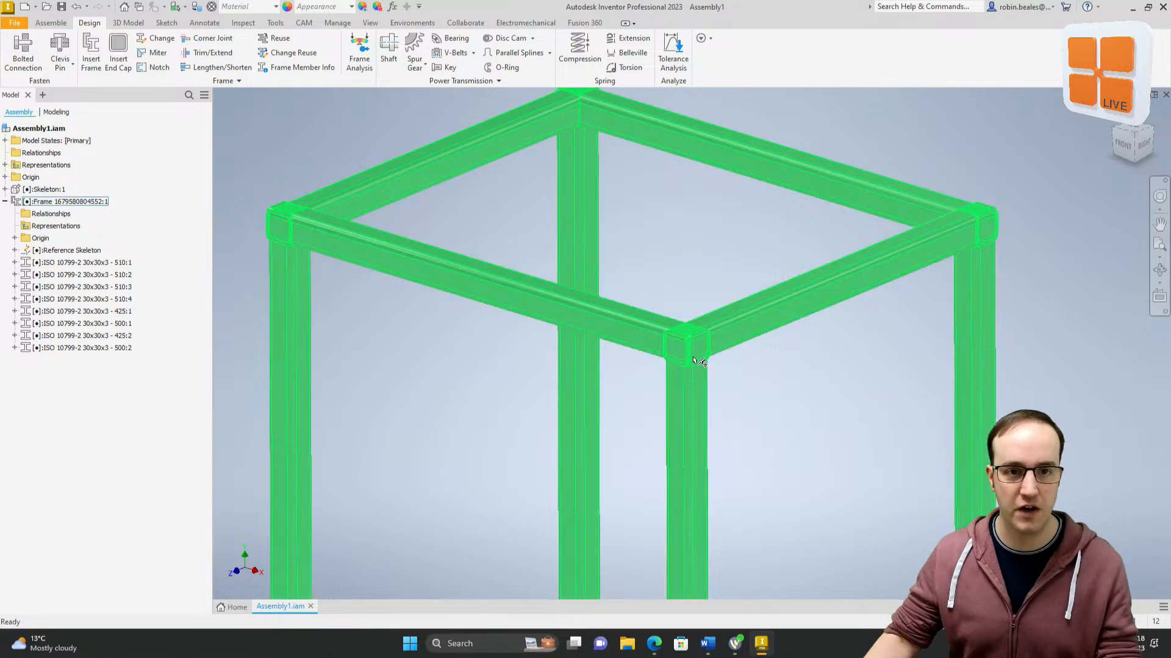
Step: Miter the top rails at the front-left and front-right corners with a 0.000 mm offset
left_click(157, 53)
left_click(365, 204)
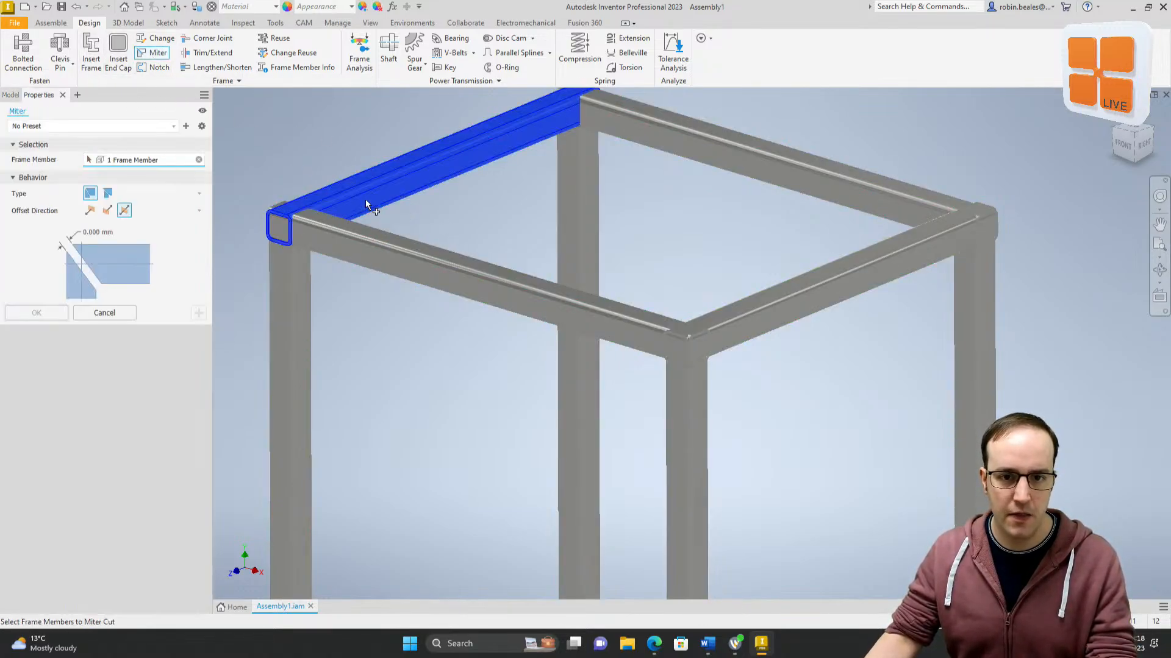
left_click(347, 243)
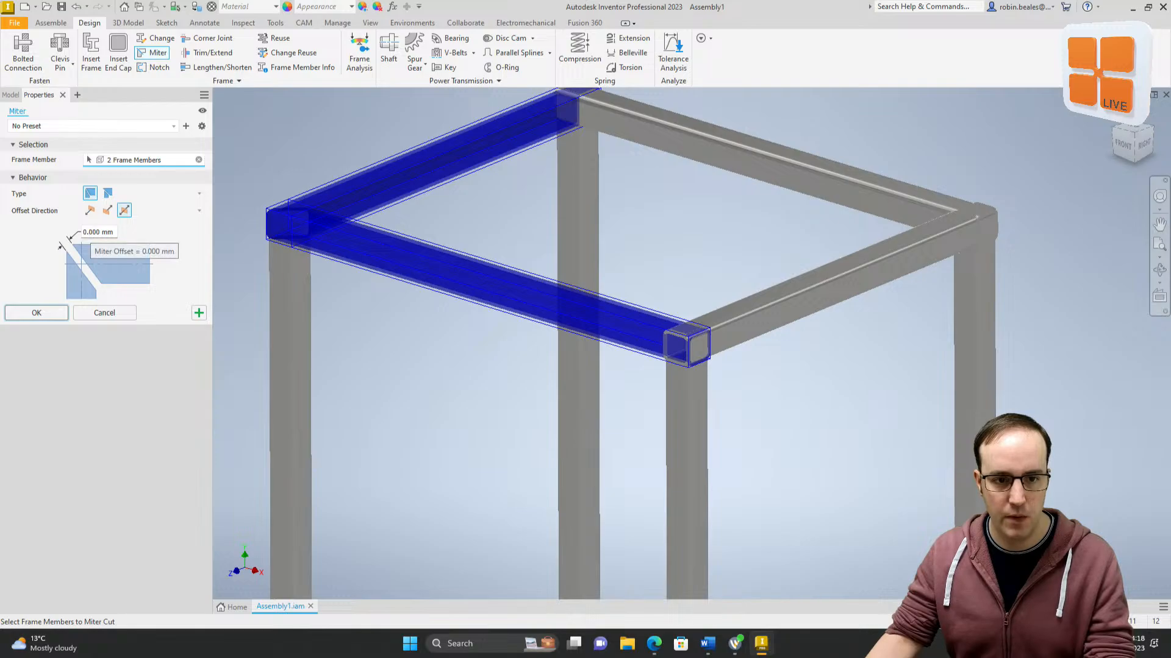
left_click(199, 312)
left_click(652, 323)
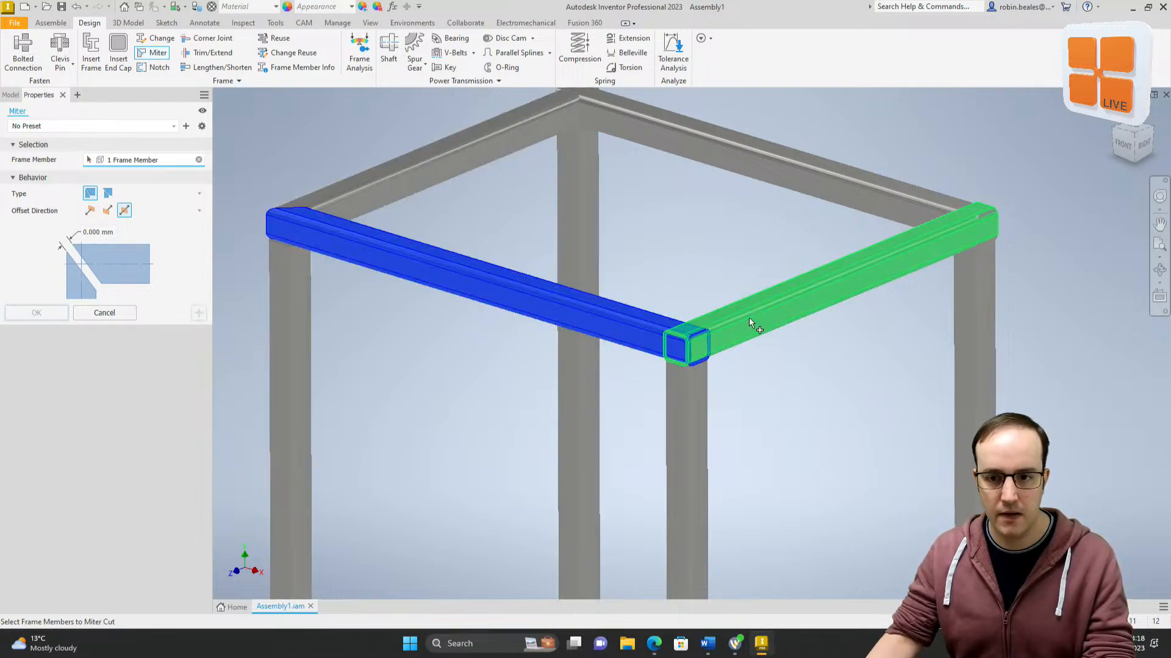
left_click(749, 323)
left_click(198, 313)
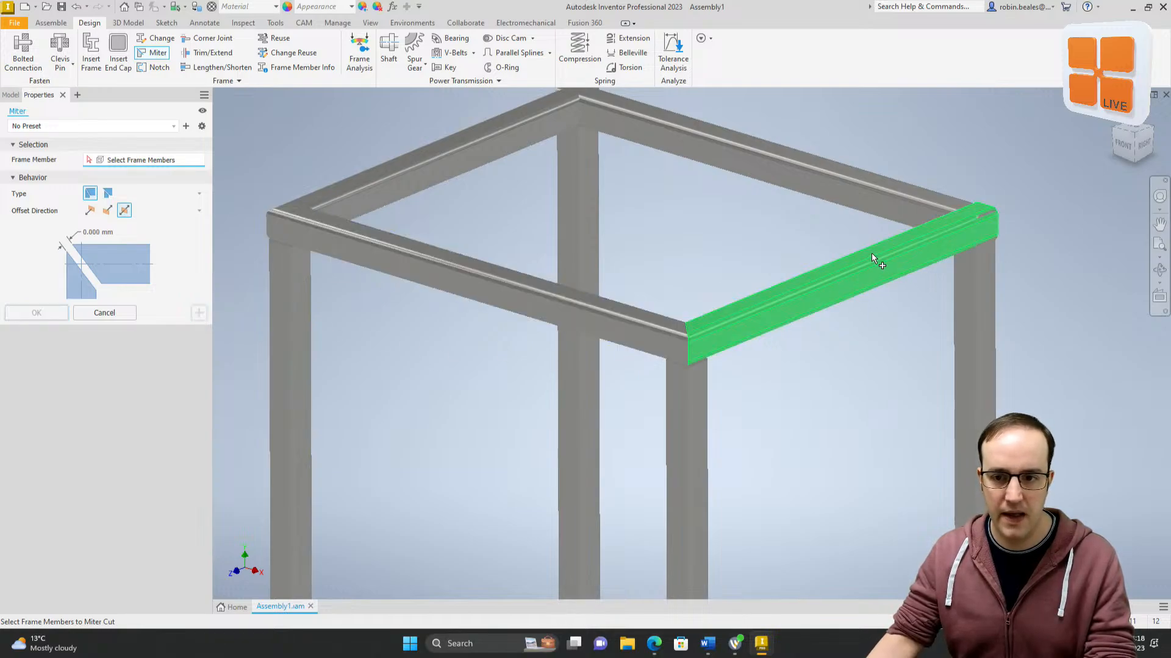
Step: Miter the top rails at the rear-right and rear-left corners and finish the Miter command
left_click(872, 252)
left_click(884, 203)
left_click(199, 313)
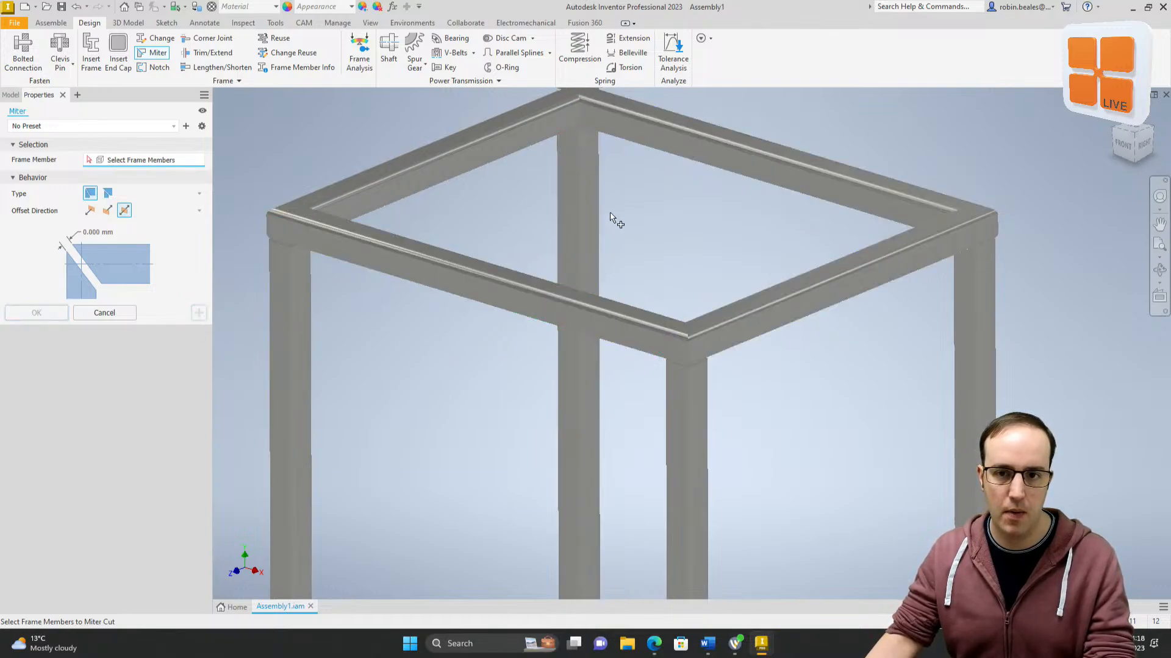
middle_click_drag(616, 217, 656, 284)
left_click(654, 285)
left_click(436, 290)
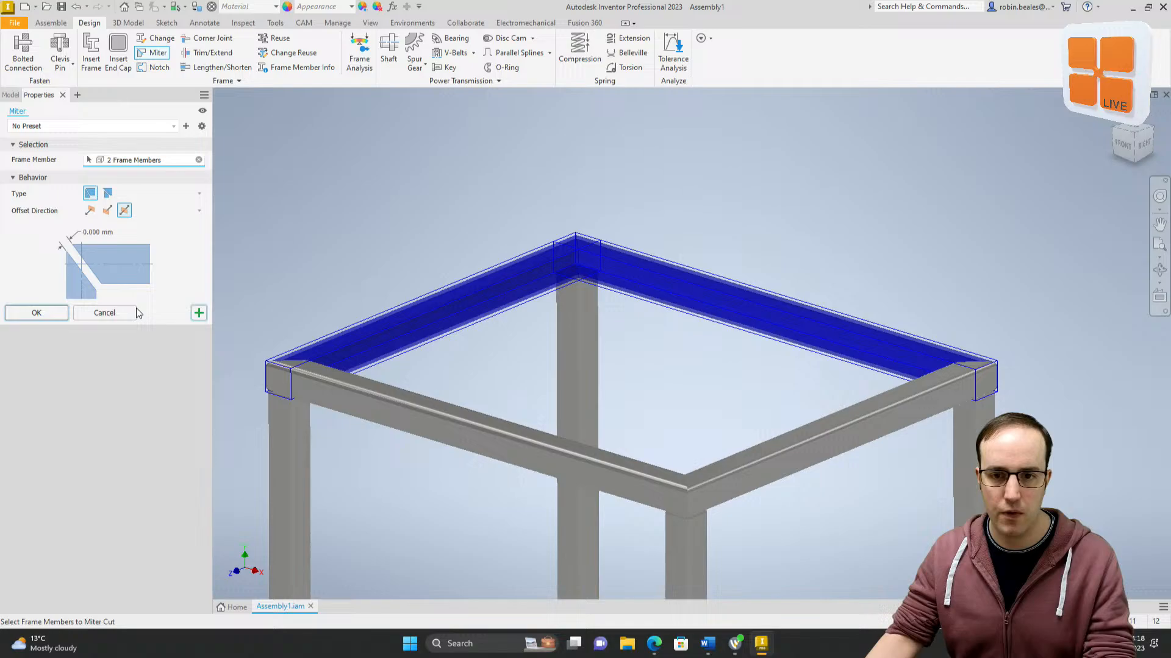
left_click(36, 313)
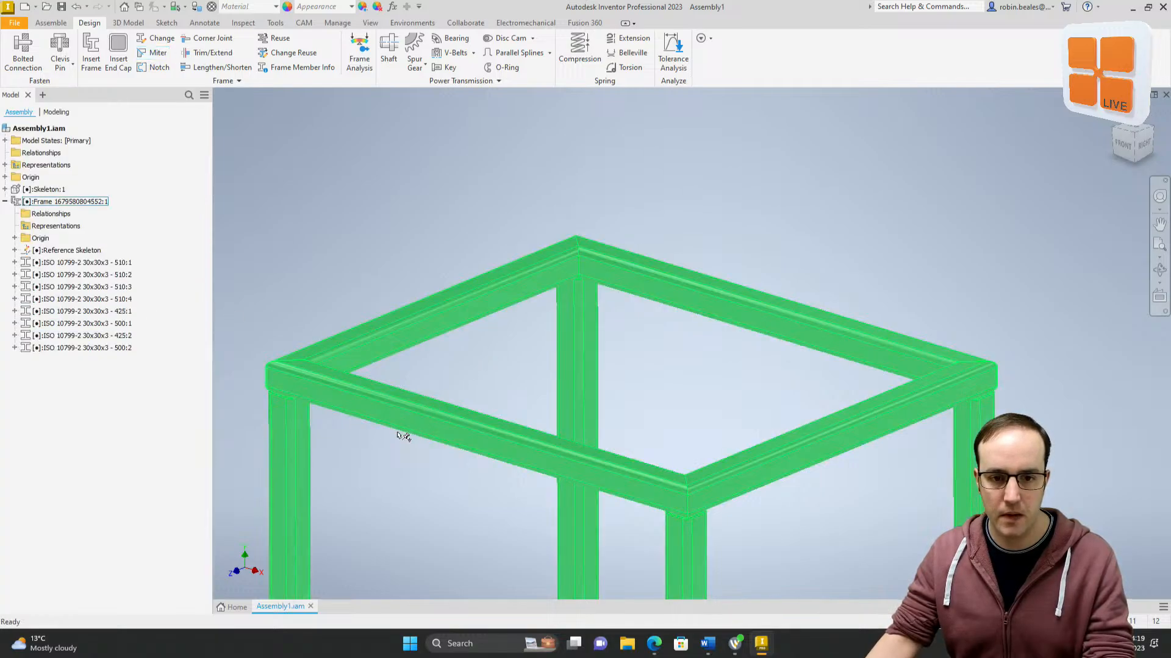
Step: Examine the mitered top corners and the overall frame from above and from the side
middle_click_drag(349, 412, 359, 305, "shift")
scroll(358, 299, "down", 5)
scroll(355, 278, "up", 5)
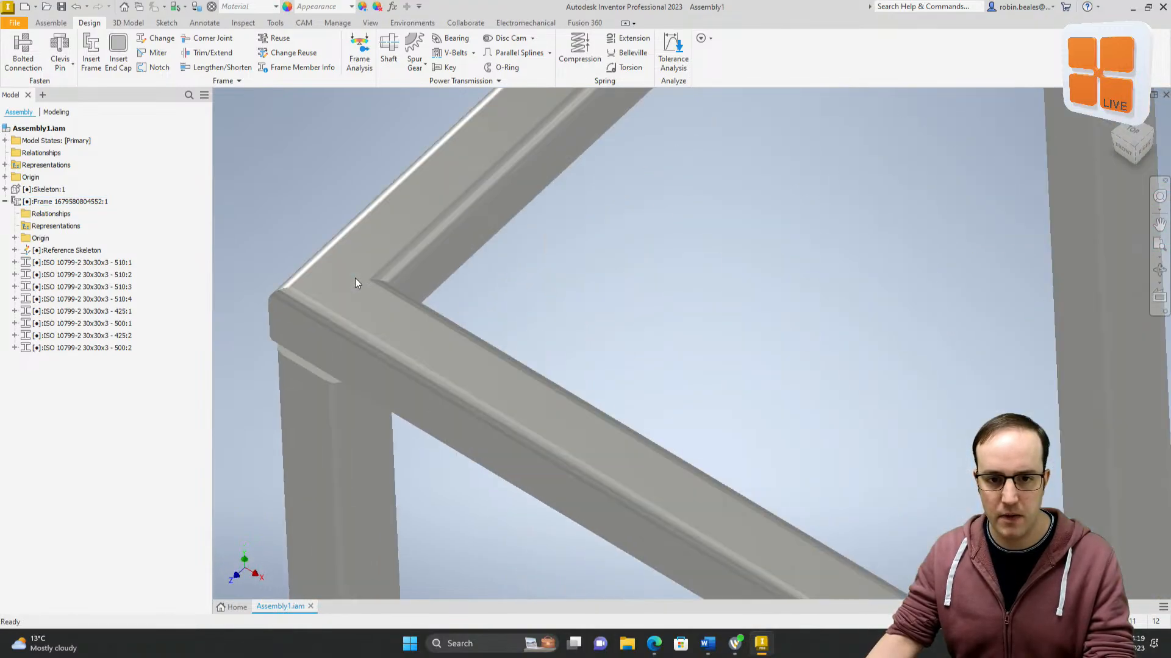
scroll(361, 295, "down", 2)
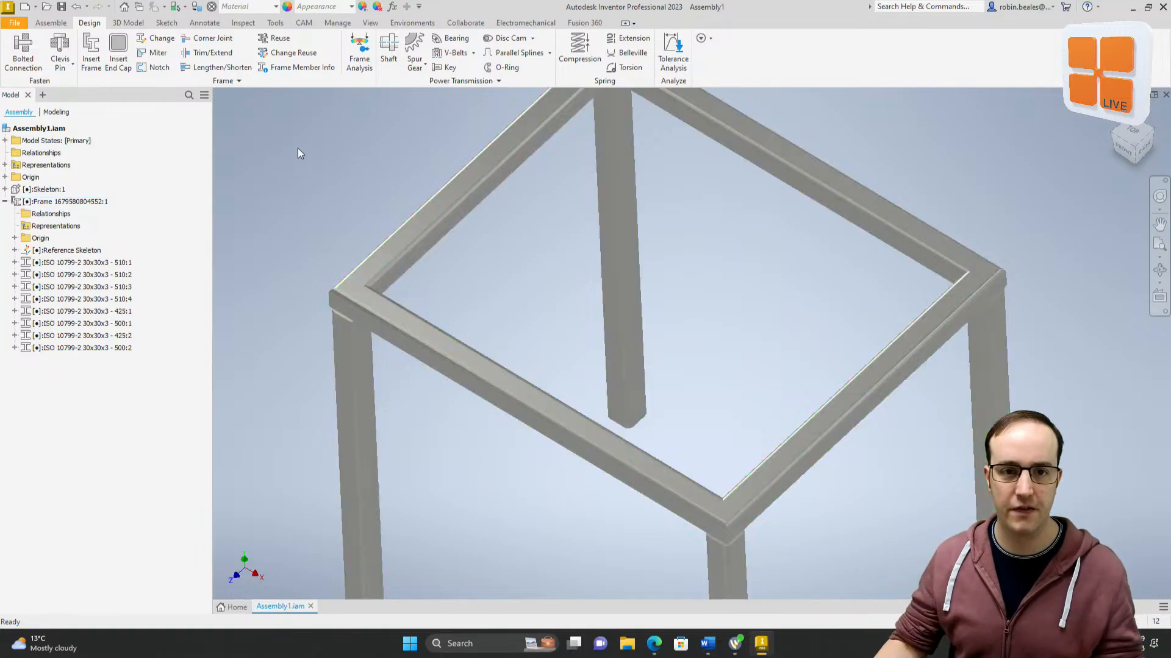
middle_click_drag(574, 269, 547, 295)
scroll(544, 315, "down", 3)
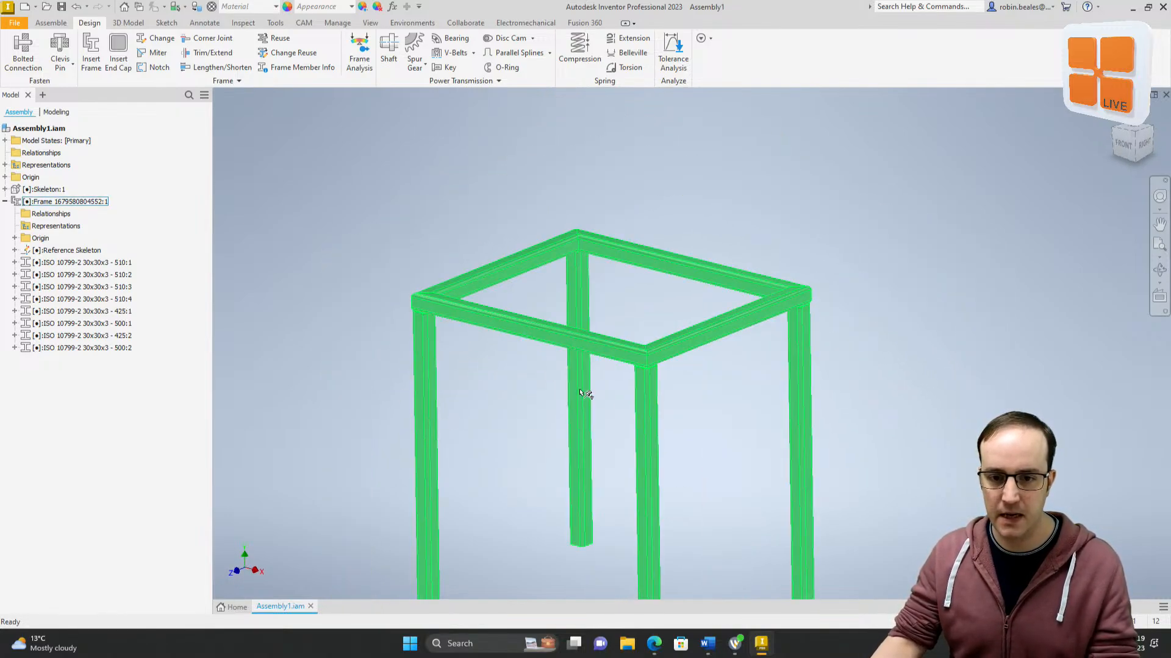
middle_click_drag(562, 458, 575, 383)
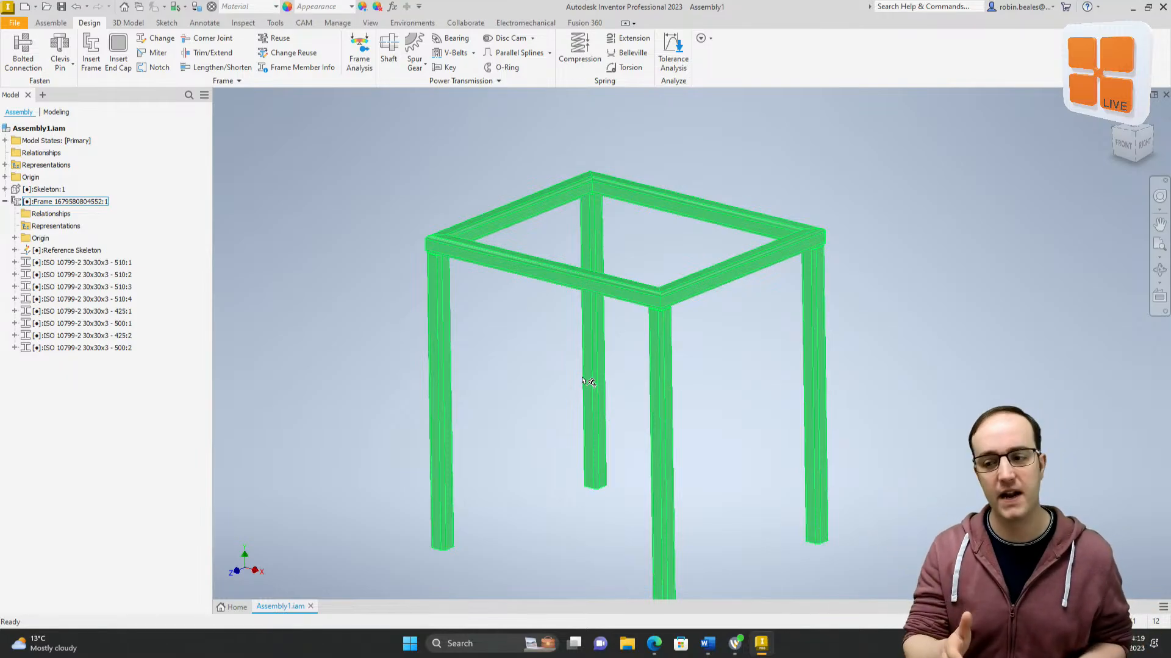
left_click(362, 339)
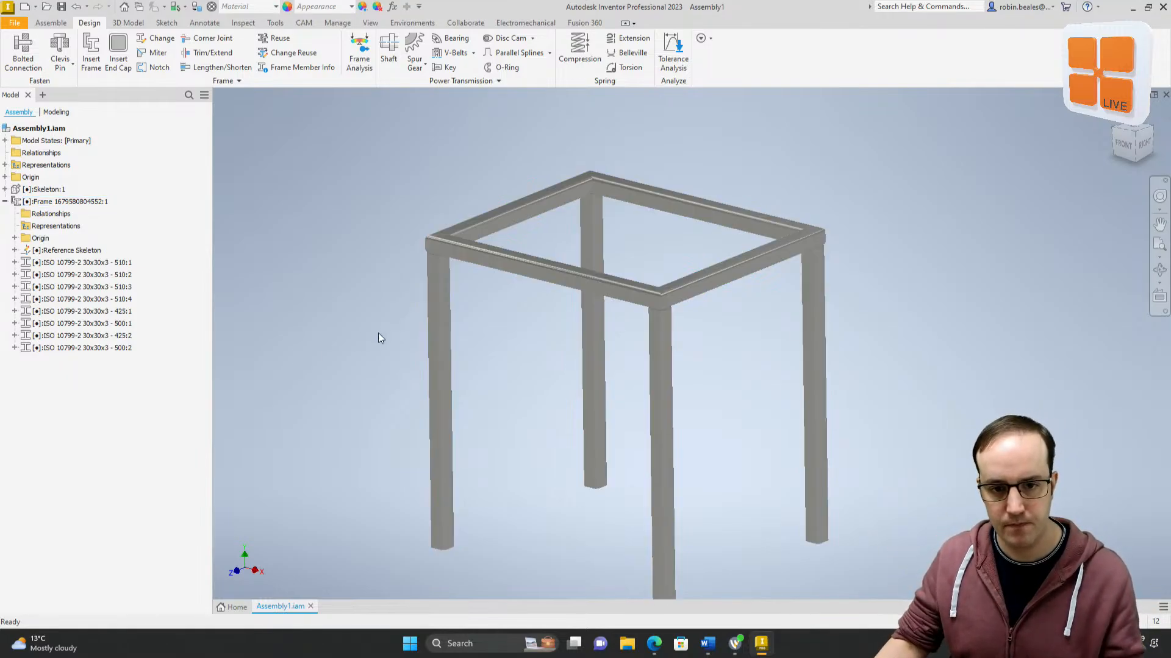
left_click(68, 202)
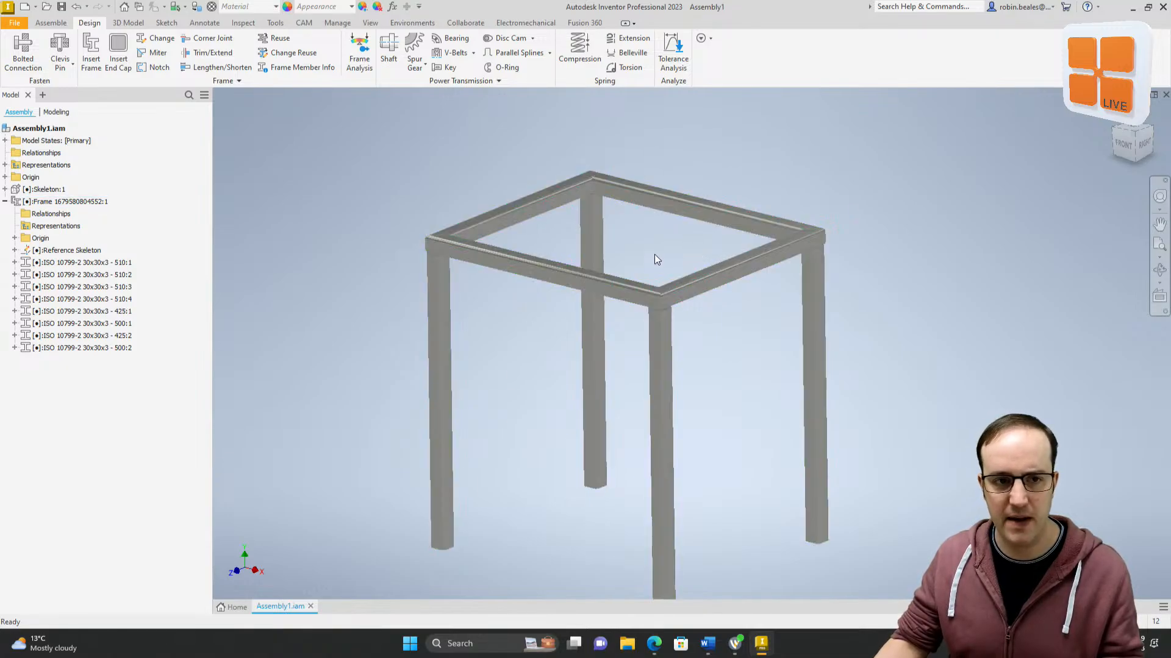
Step: Turn the Skeleton component's visibility back on
left_click(46, 190)
right_click(52, 189)
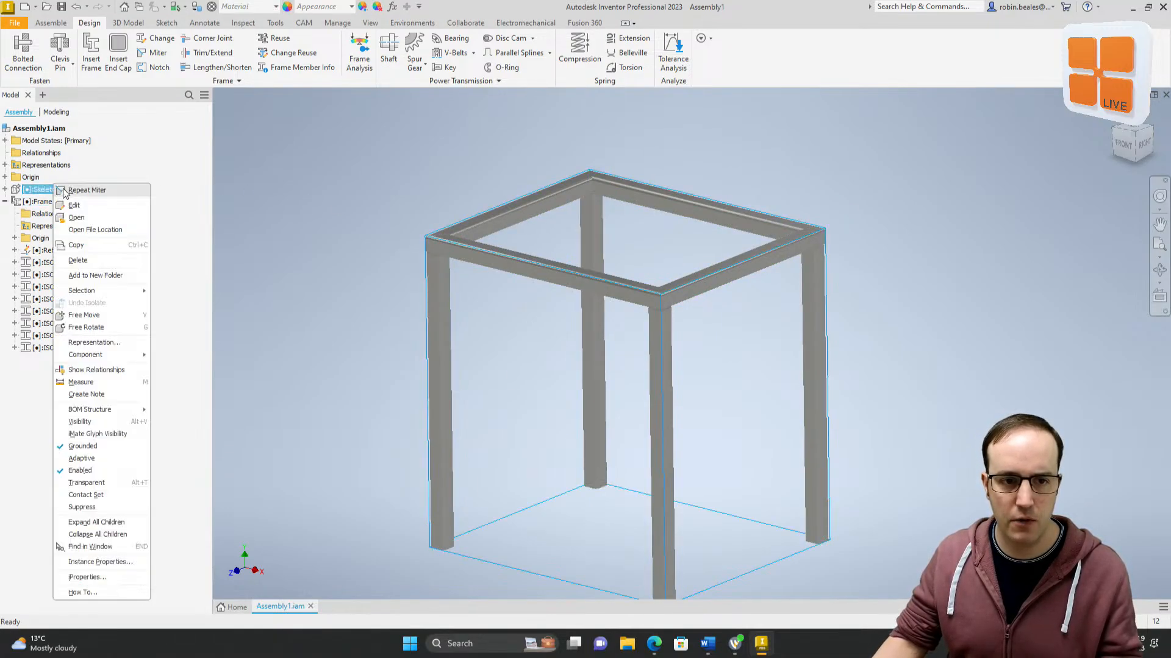
left_click(78, 422)
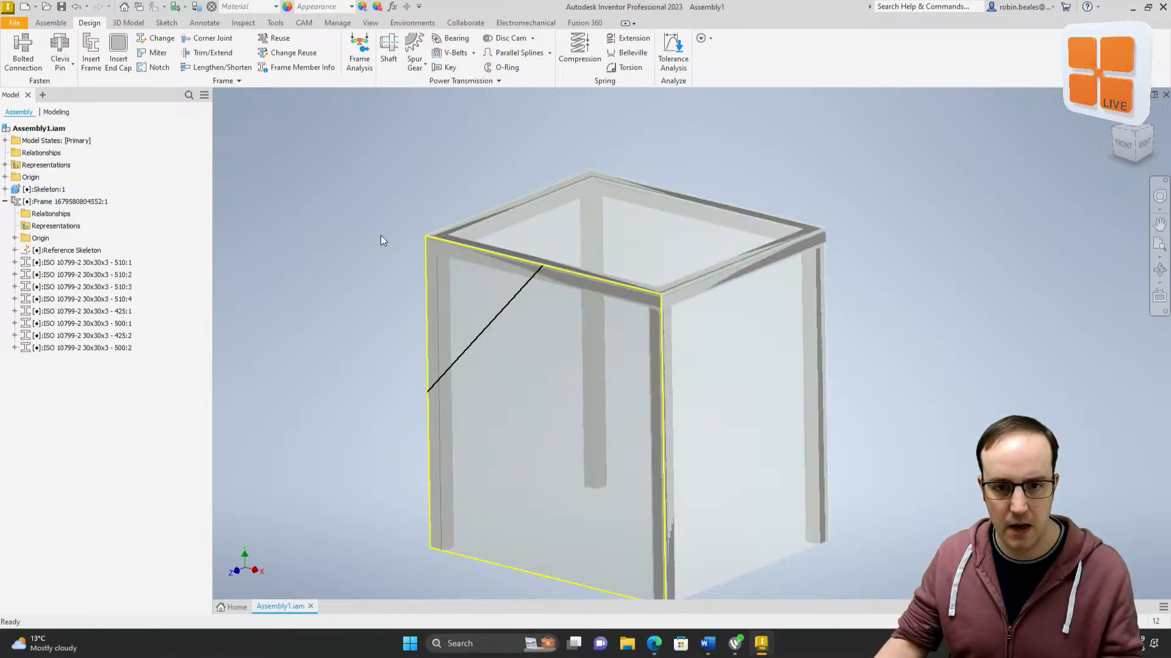
Step: Start an Insert Frame member on the diagonal skeleton line at the front-left corner and set its size to 20x20x2
left_click(90, 49)
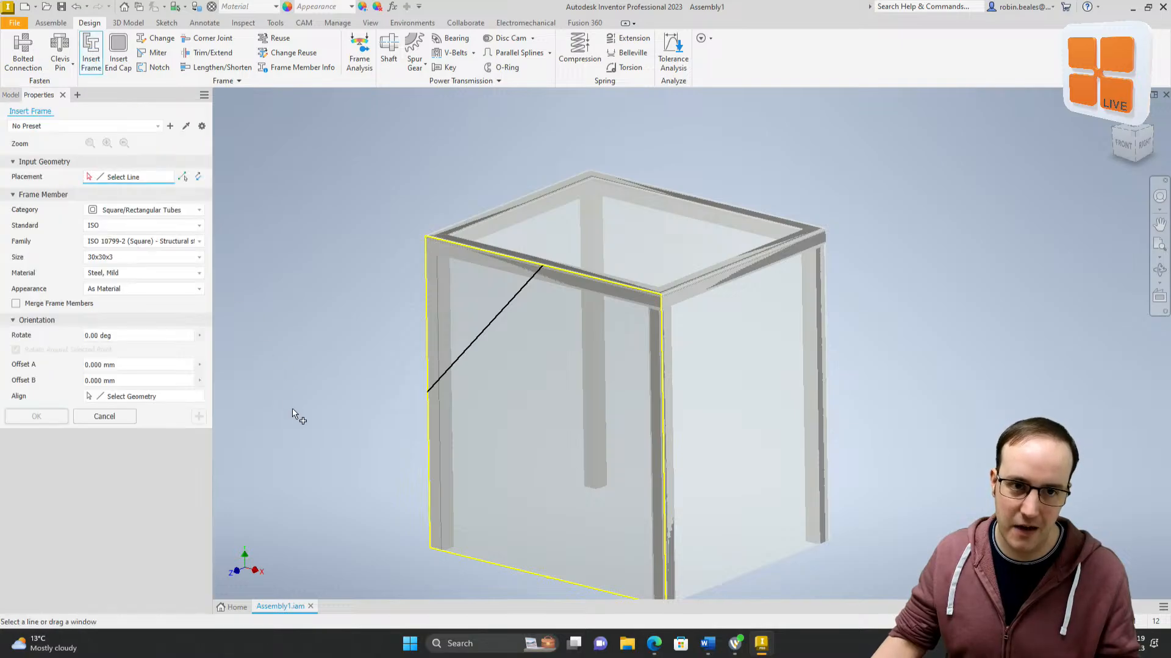
left_click(479, 342)
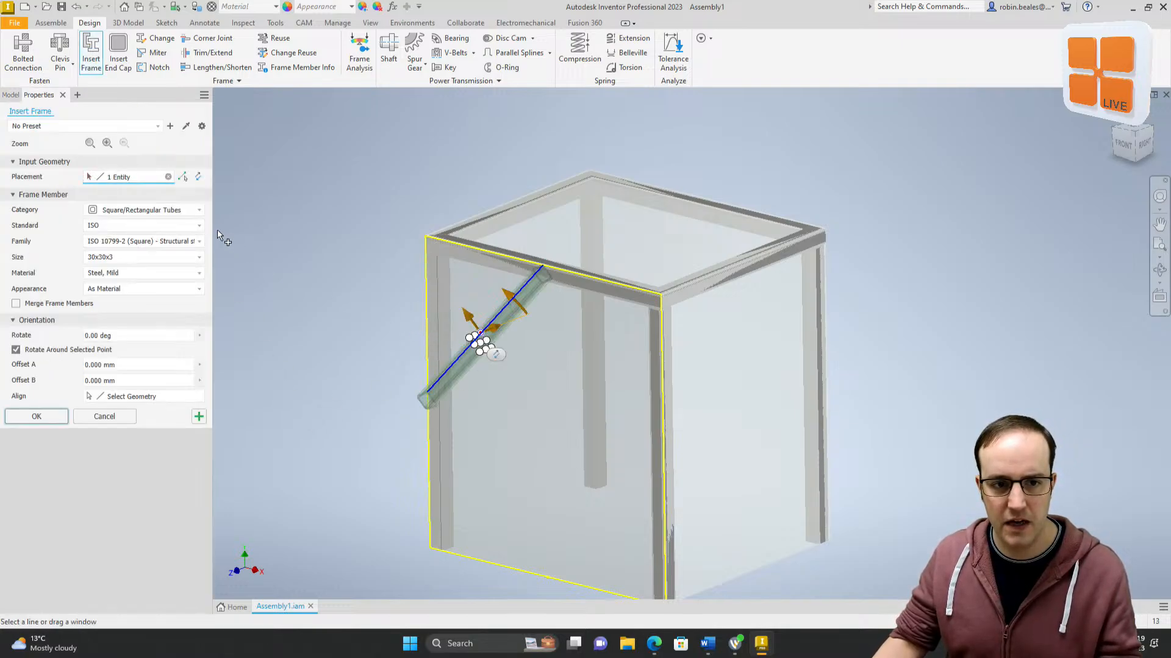
left_click(145, 258)
scroll(201, 276, "up", 2)
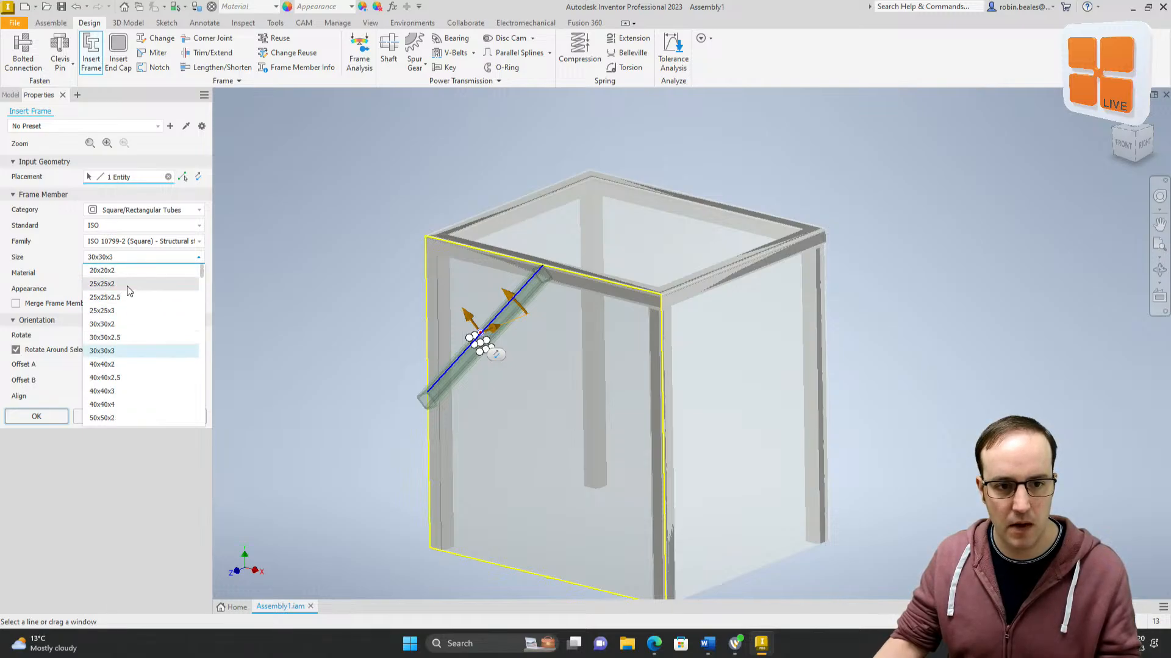
left_click(126, 271)
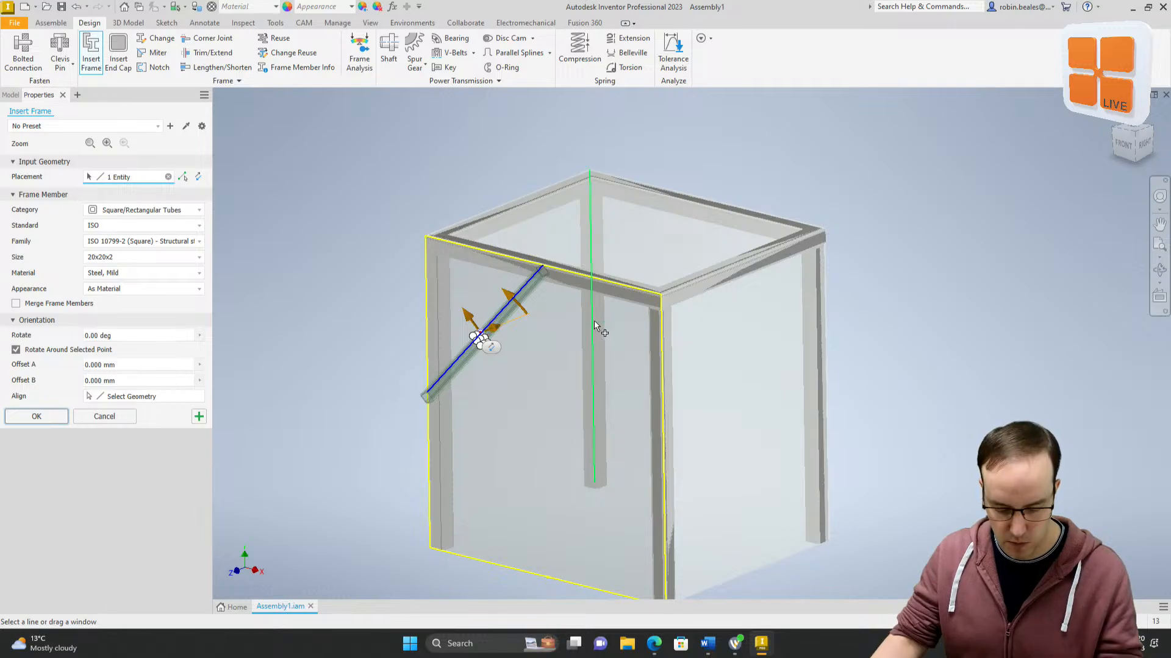
Step: Anchor the brace profile to the diagonal line by the midpoint of its outer side and insert the member
middle_click_drag(594, 320, 549, 348, "shift")
scroll(471, 358, "up", 6)
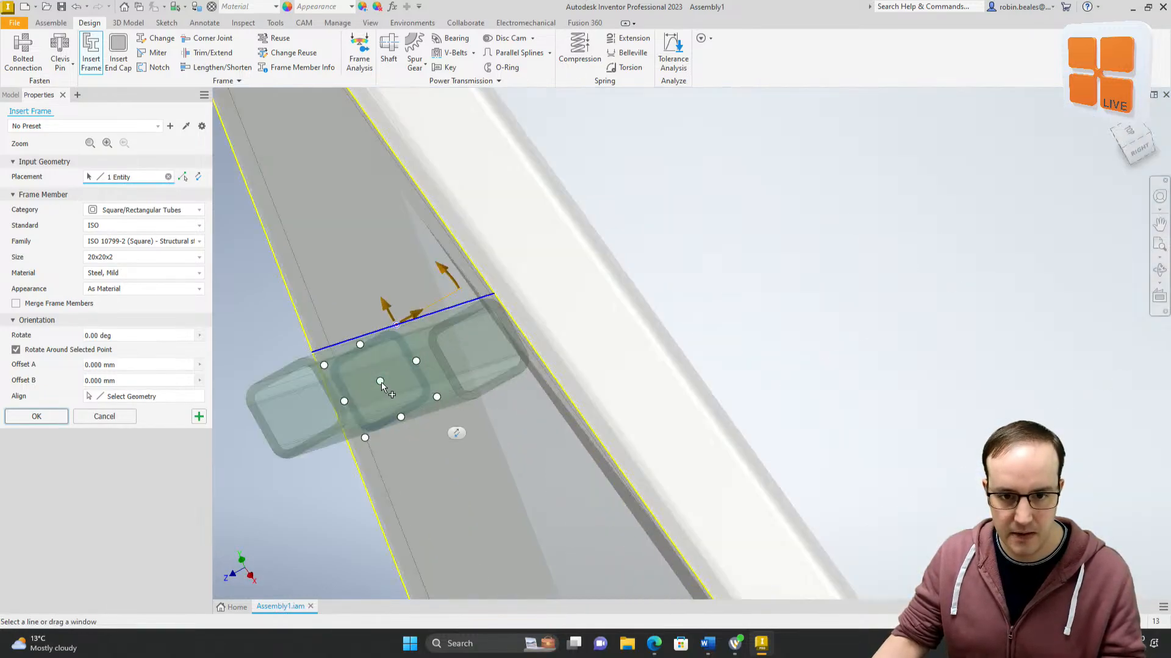
middle_click_drag(556, 360, 589, 287, "shift")
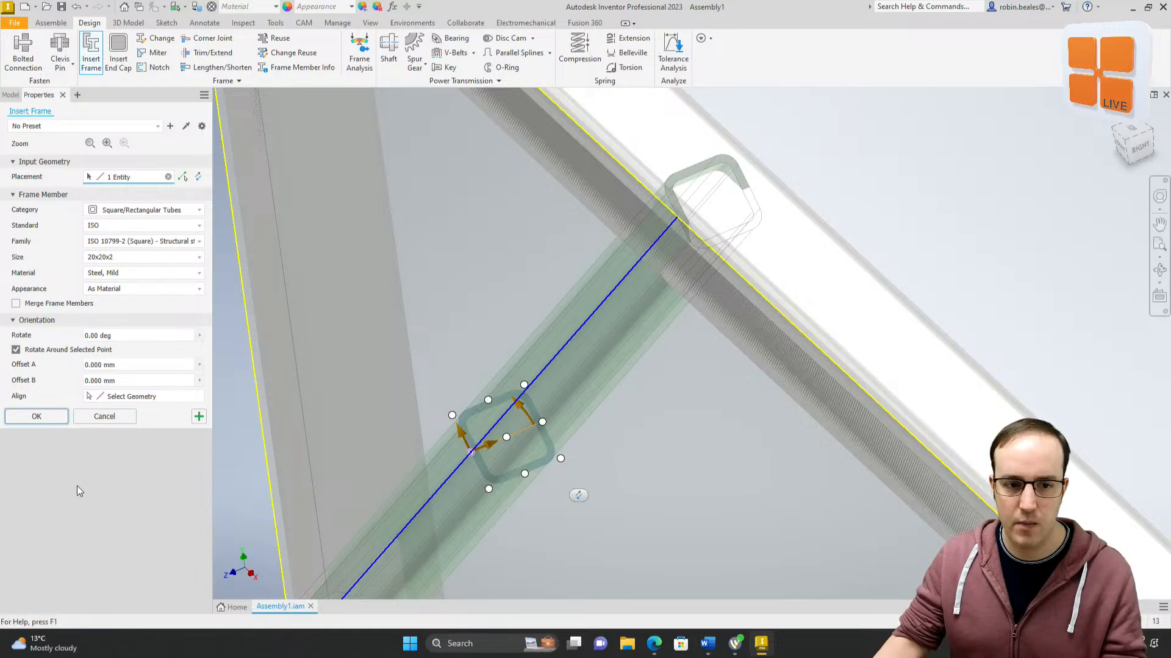
left_click(34, 417)
left_click(532, 310)
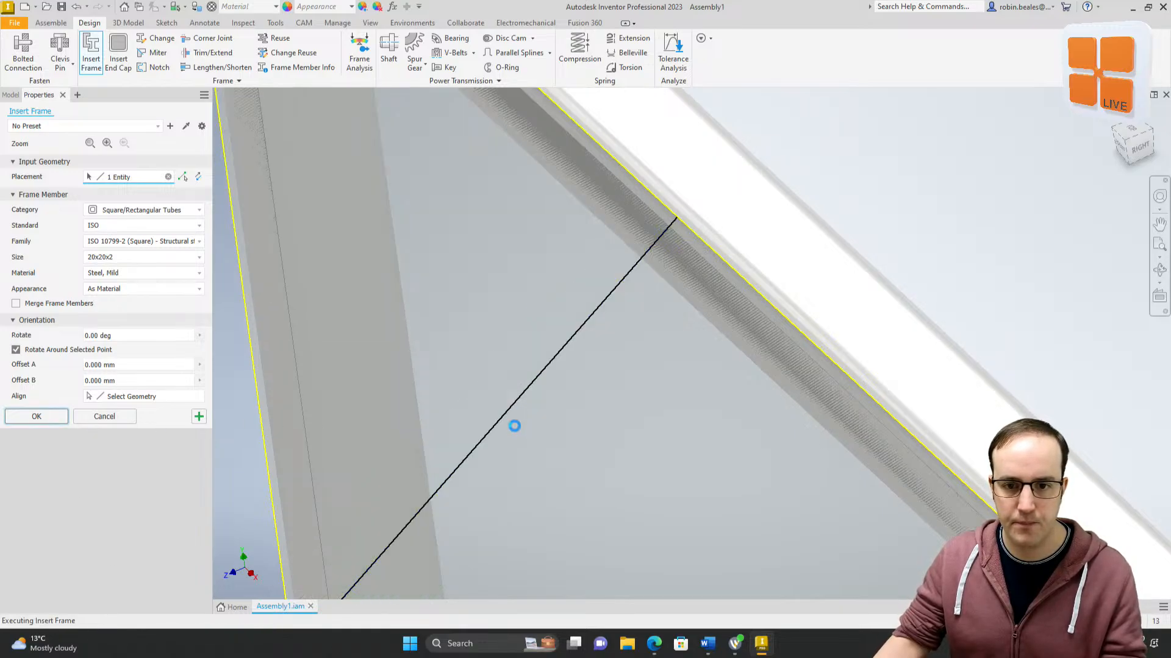
Step: Turn off the Skeleton component's visibility and examine how the diagonal brace meets the frame
scroll(523, 424, "down", 5)
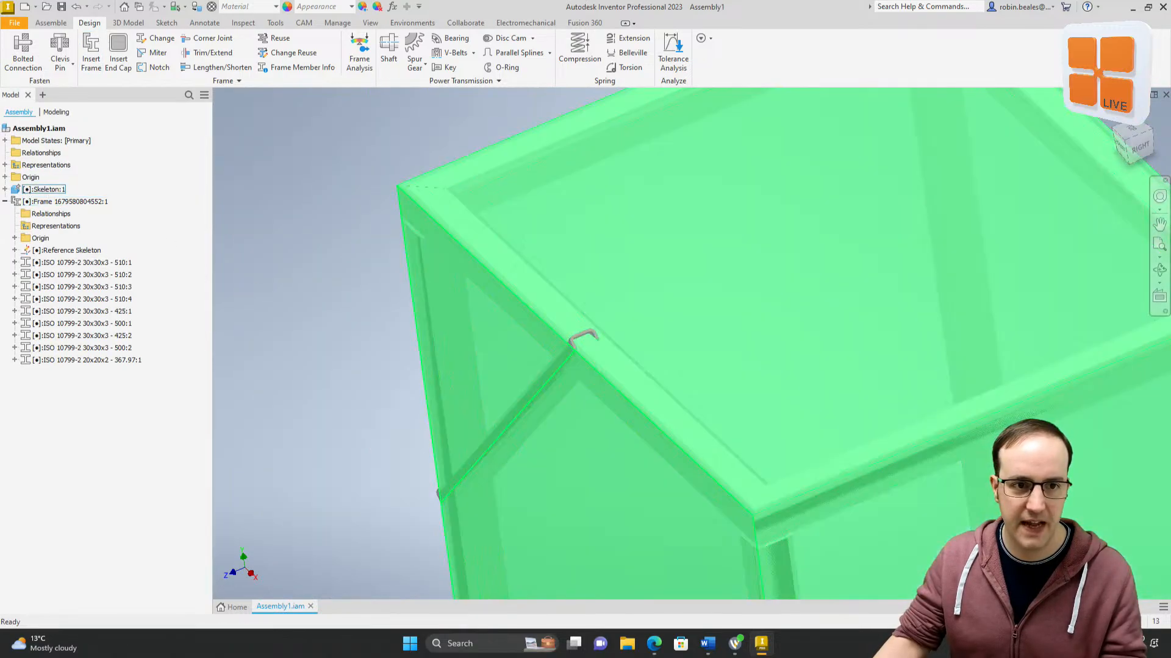
right_click(48, 189)
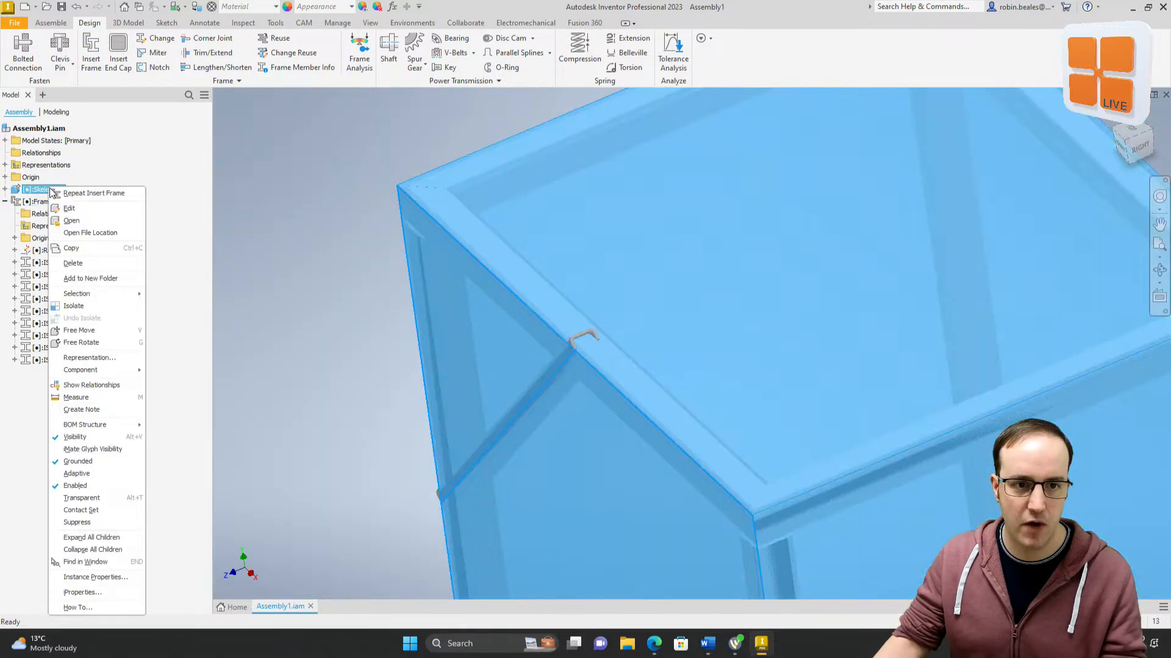
left_click(75, 437)
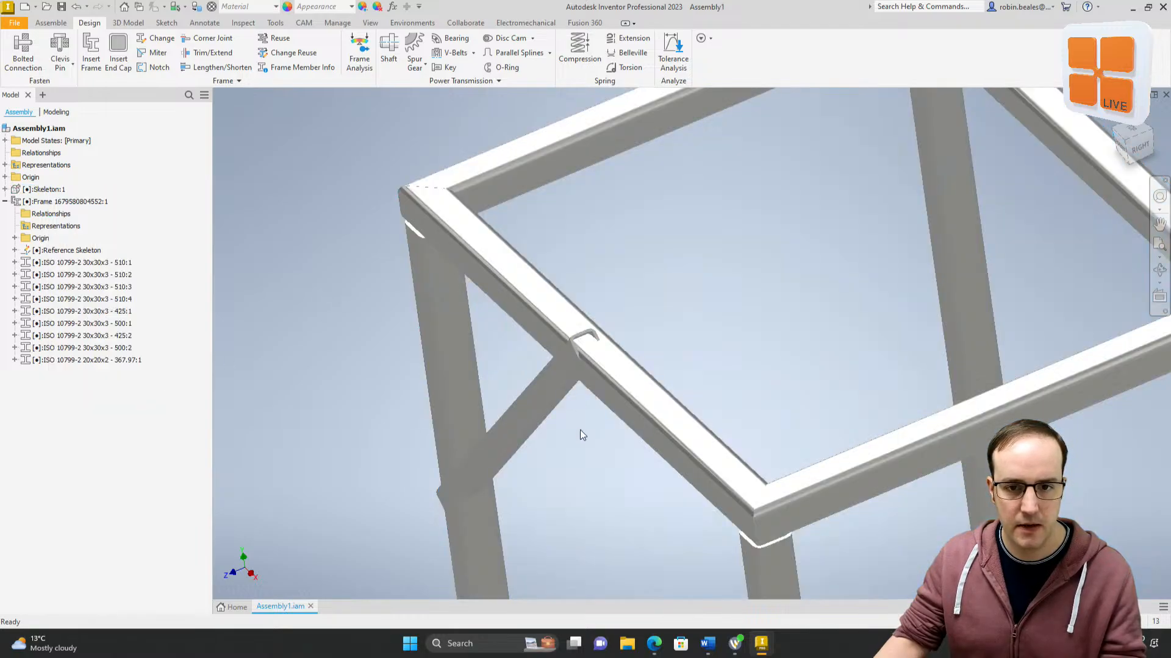
middle_click_drag(580, 430, 652, 400, "shift")
middle_click_drag(652, 400, 640, 386)
scroll(667, 377, "up", 5)
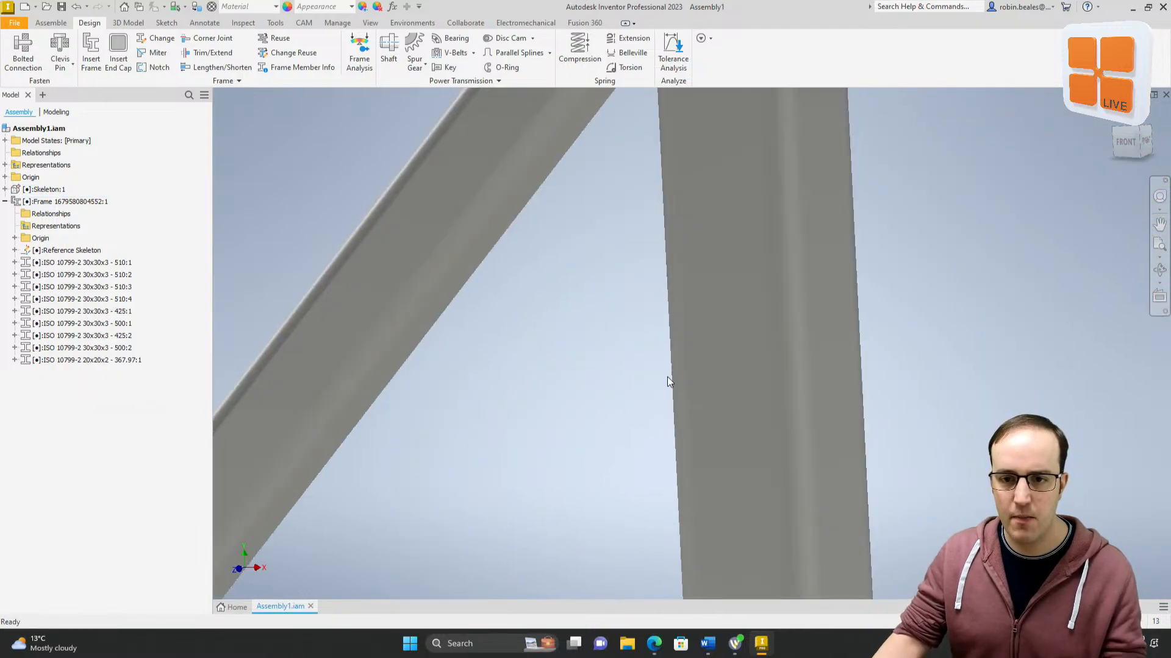
scroll(667, 378, "down", 5)
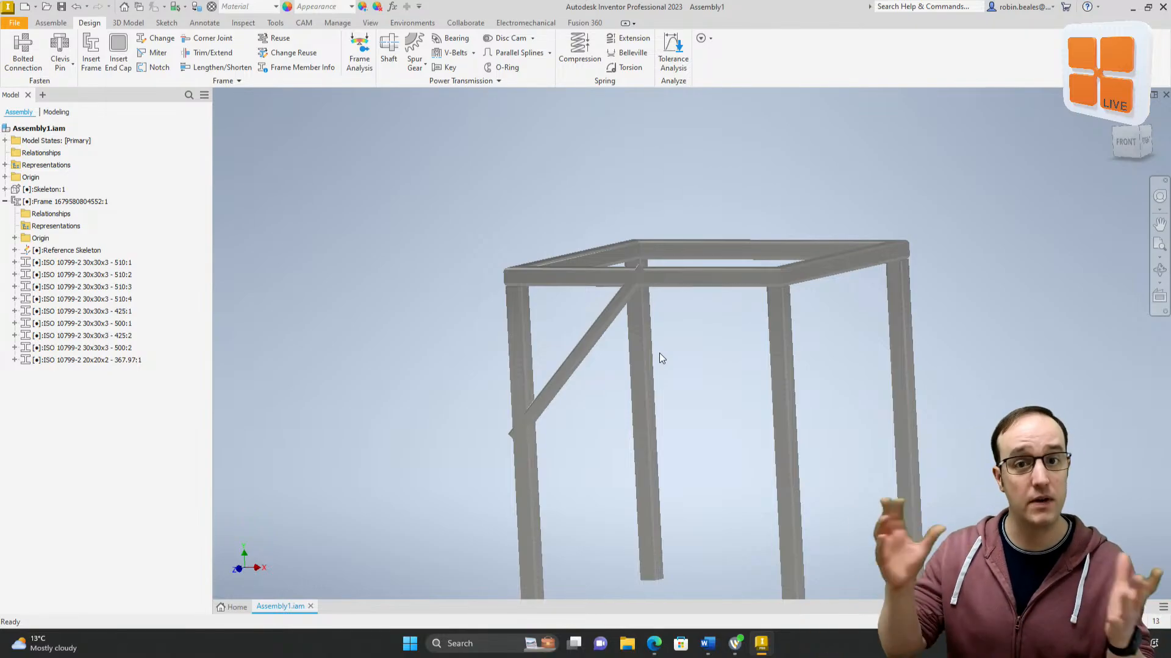
Step: Trim the diagonal brace's lower end to the inner face of the front-left leg with a 0.000 mm offset
left_click(48, 190)
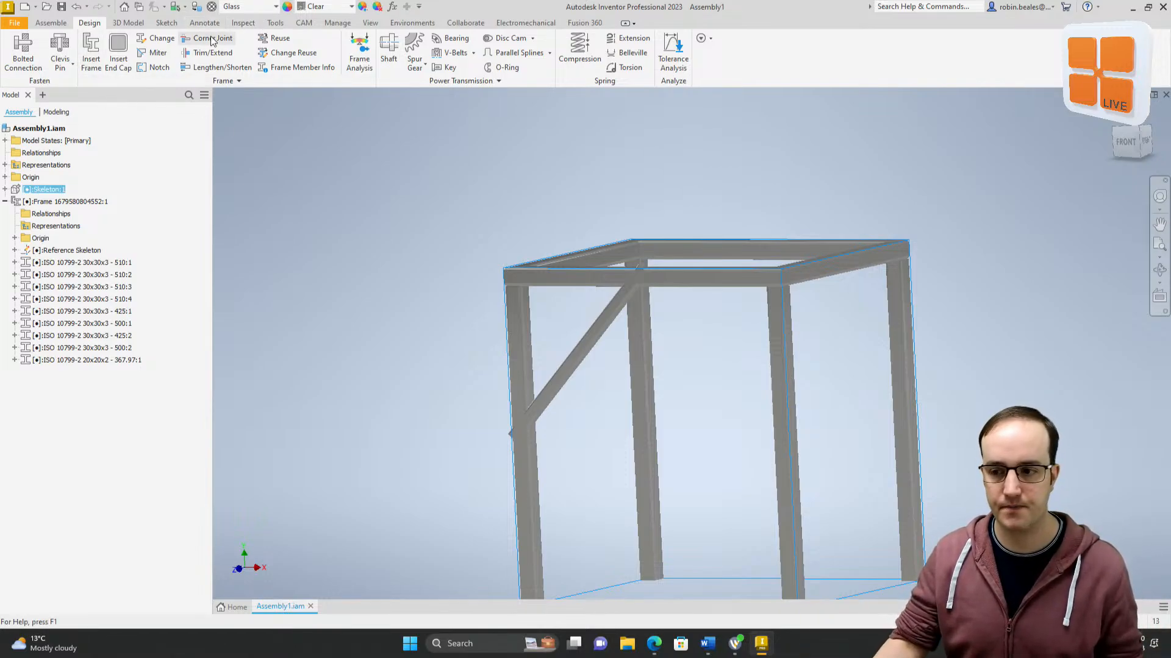
scroll(591, 357, "up", 3)
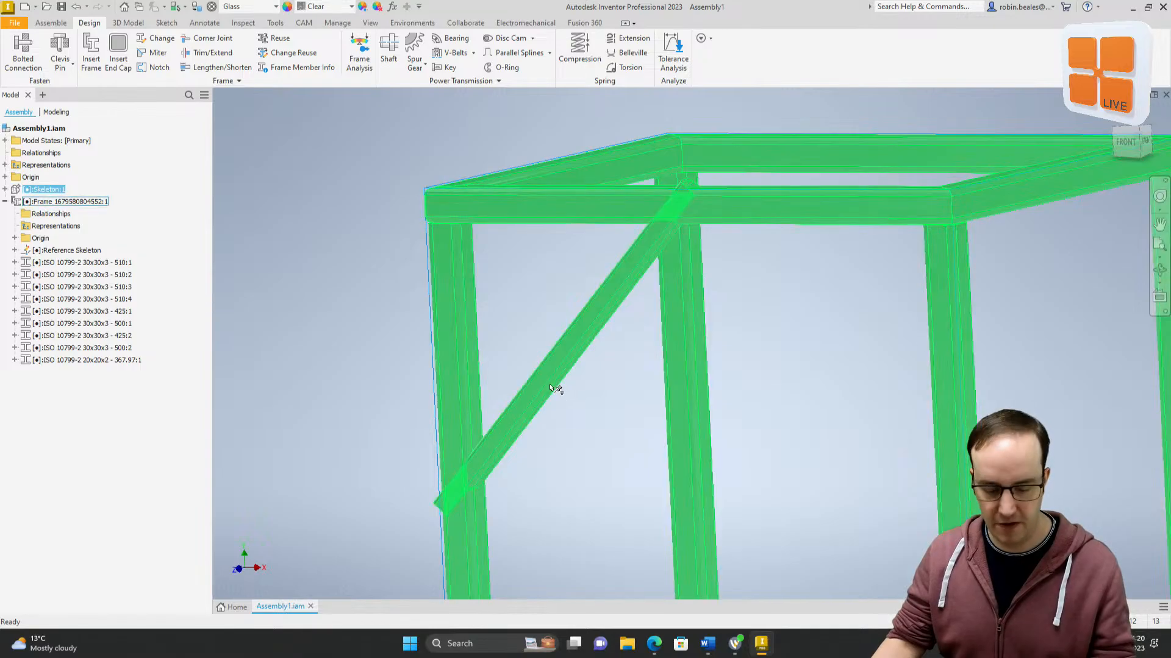
left_click_drag(554, 386, 498, 432, "shift")
scroll(498, 435, "down", 3)
scroll(502, 434, "up", 4)
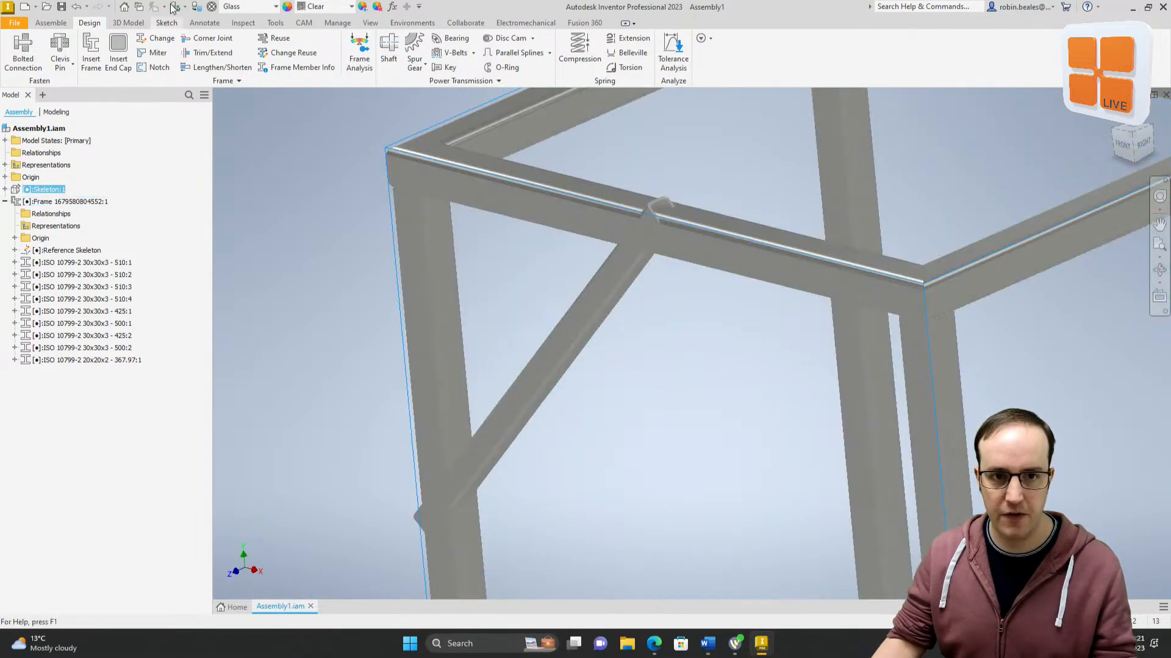
left_click(200, 54)
scroll(452, 539, "up", 4)
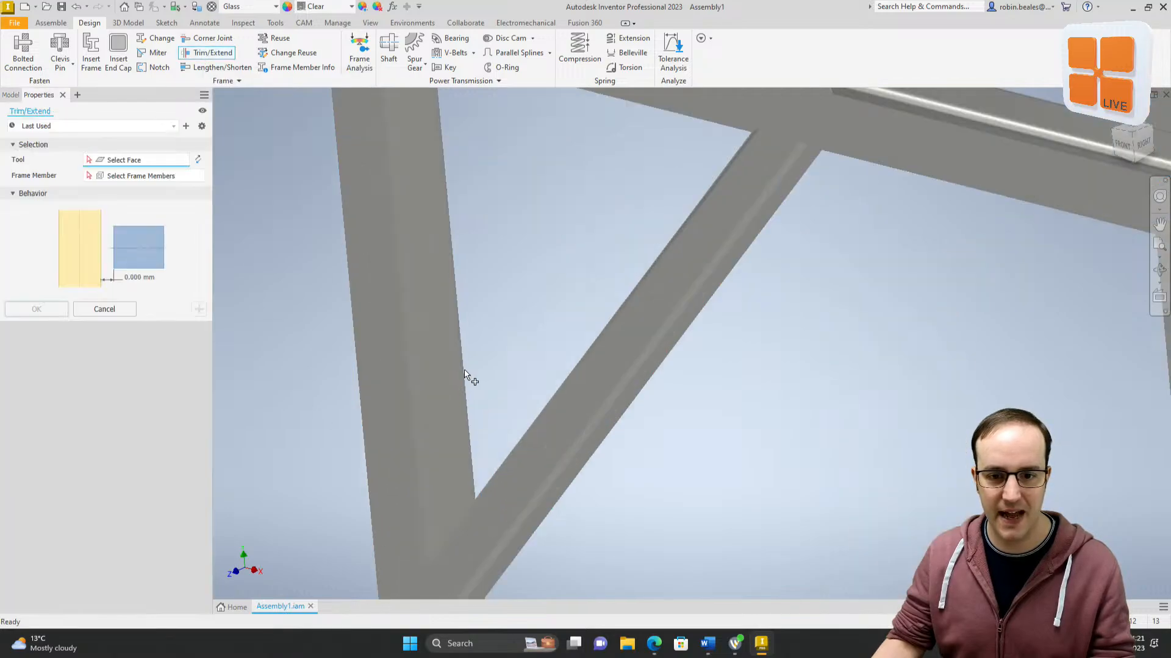
left_click(439, 405)
left_click(544, 438)
left_click(197, 310)
Step: Trim the brace's upper end to the underside of the front top rail with a 0.000 mm offset and finish Trim/Extend
scroll(635, 405, "down", 2)
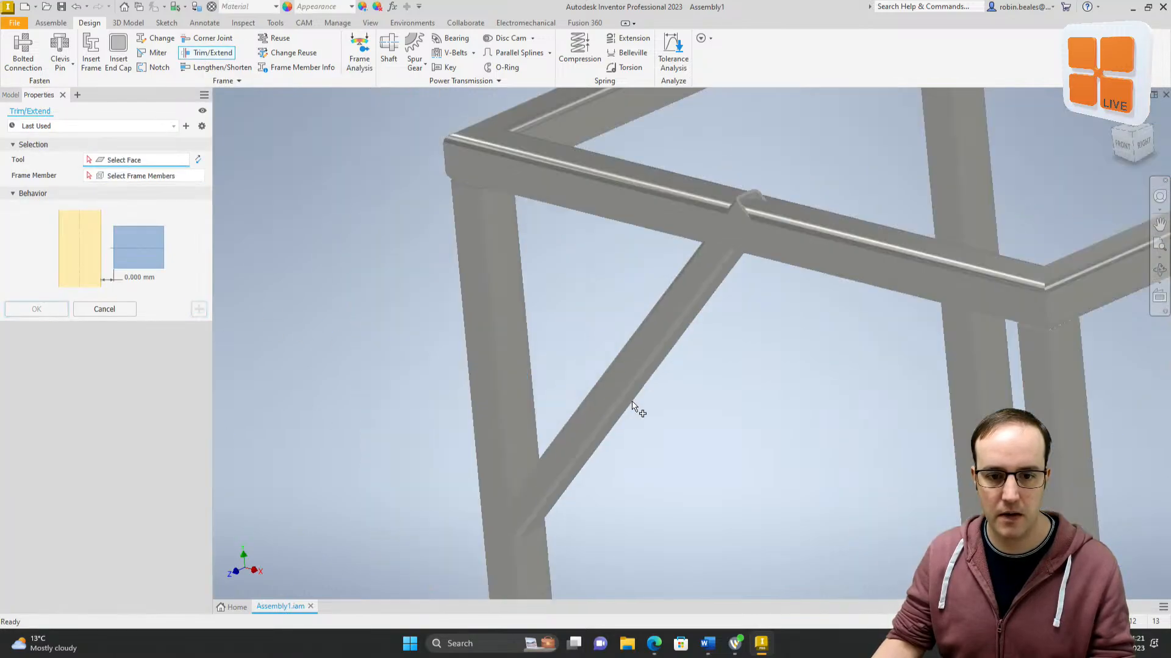
middle_click_drag(700, 397, 764, 220, "shift")
left_click(778, 185)
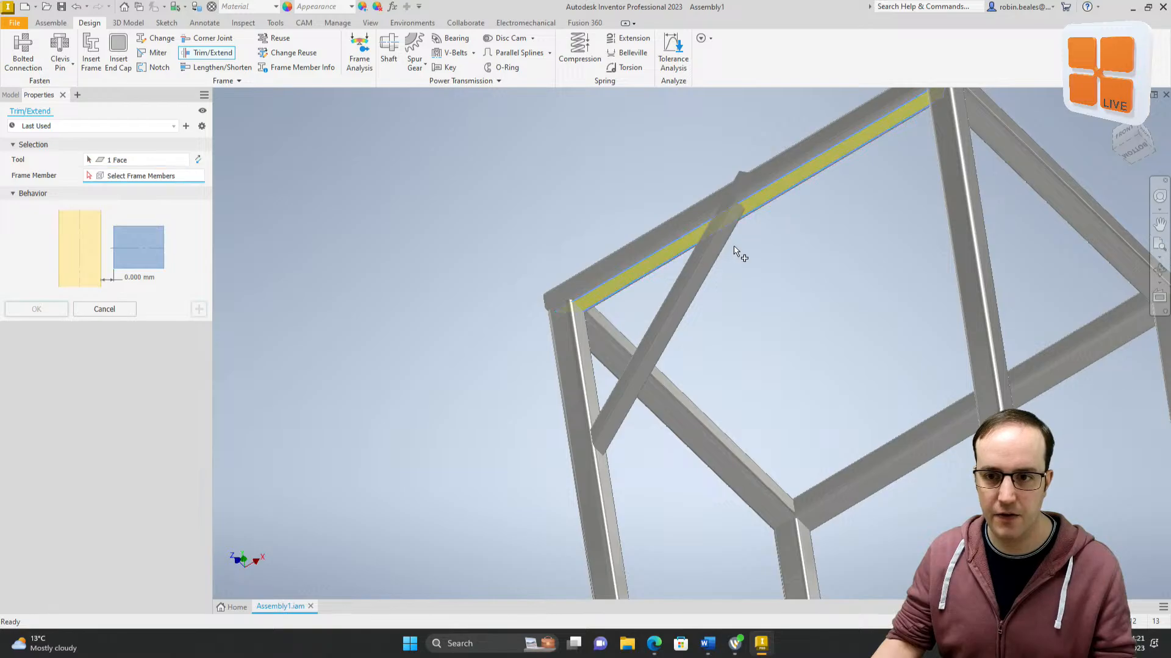
left_click(704, 261)
left_click(28, 310)
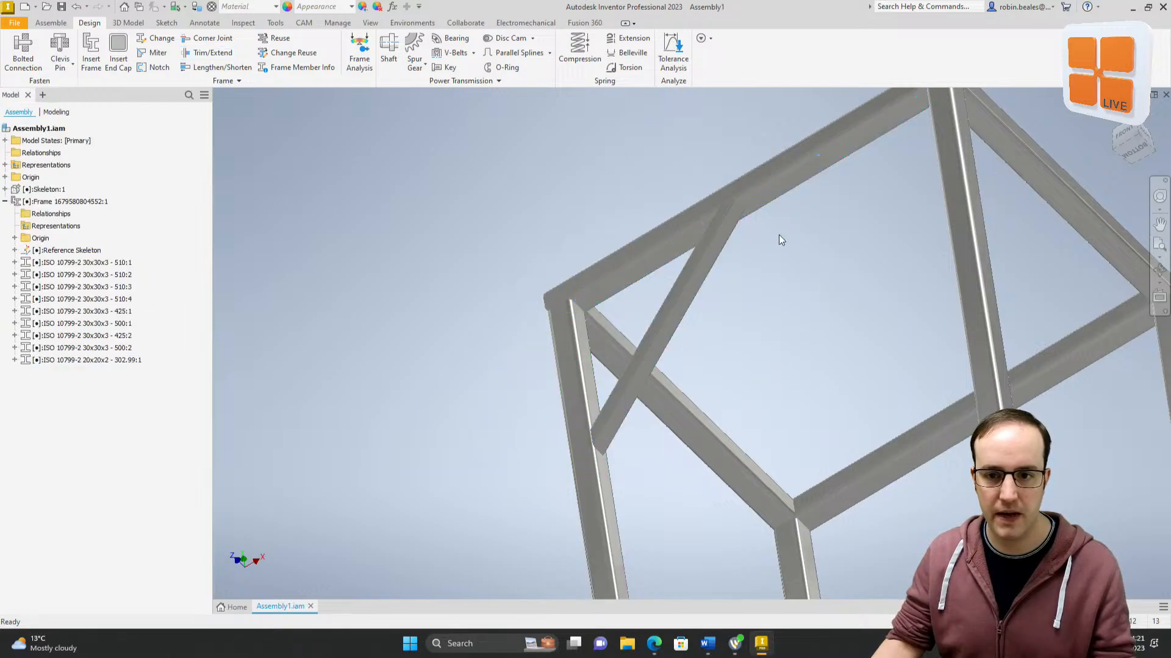
middle_click_drag(778, 235, 444, 131, "shift")
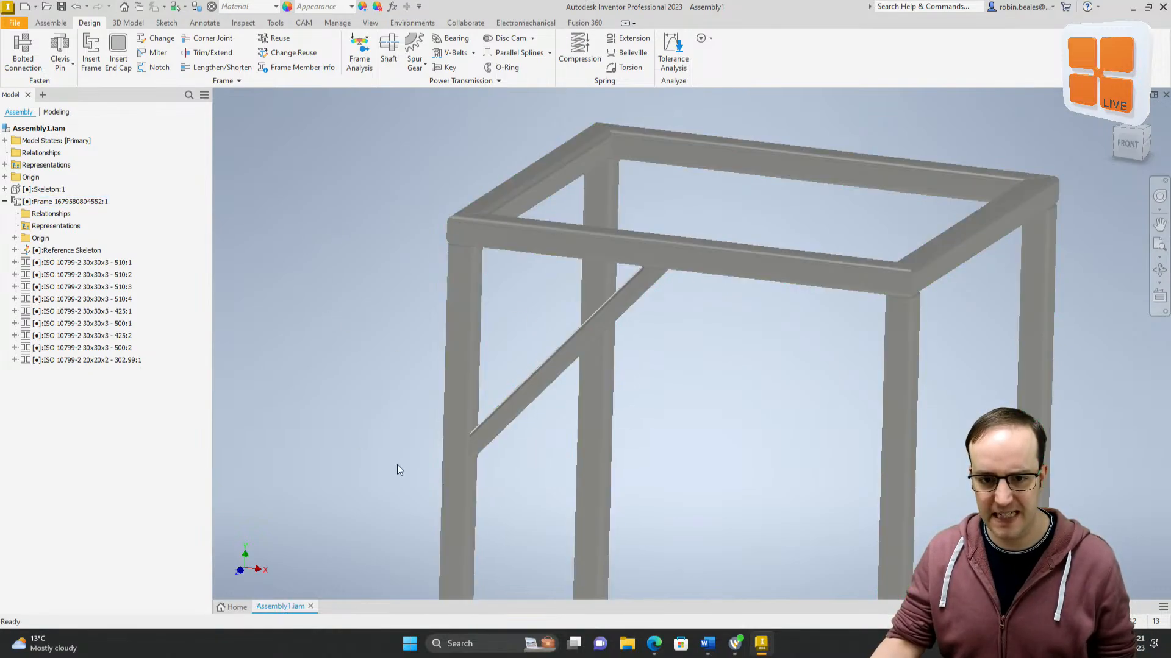
left_click(155, 38)
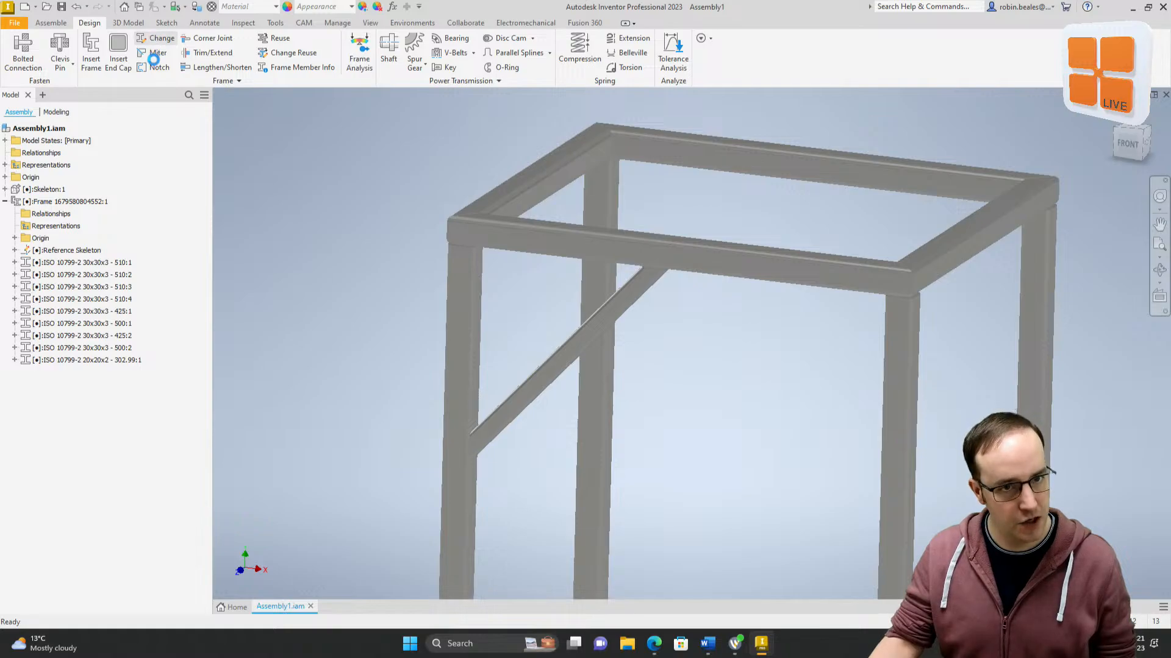
left_click(564, 363)
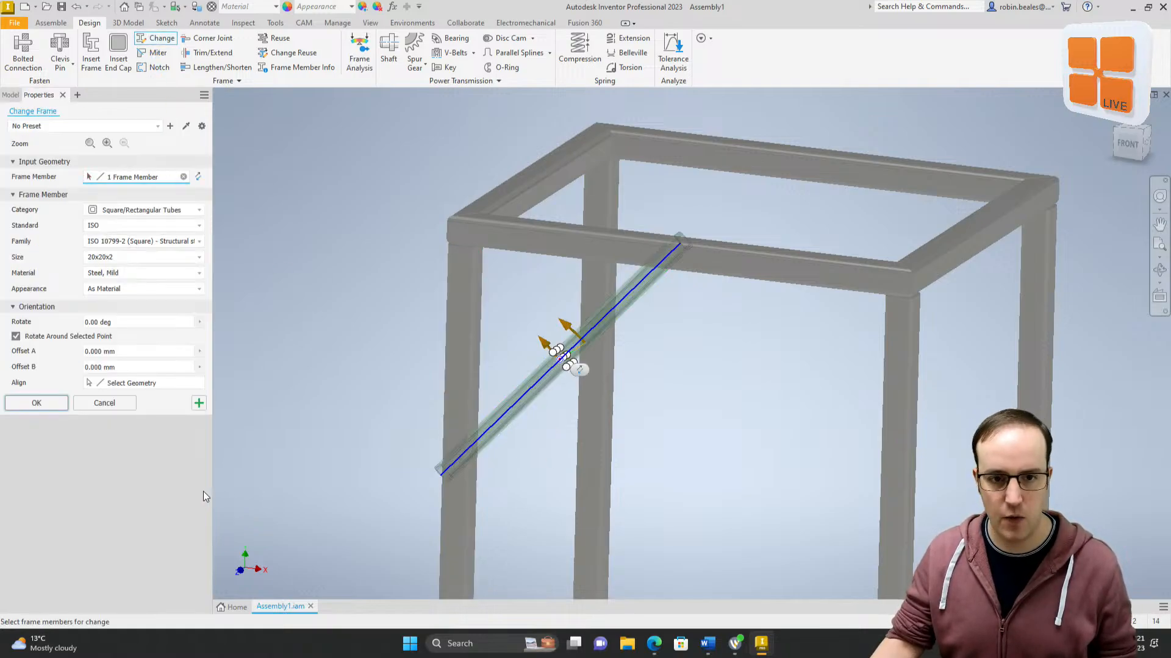
middle_click_drag(584, 463, 518, 484, "shift")
left_click(1128, 133)
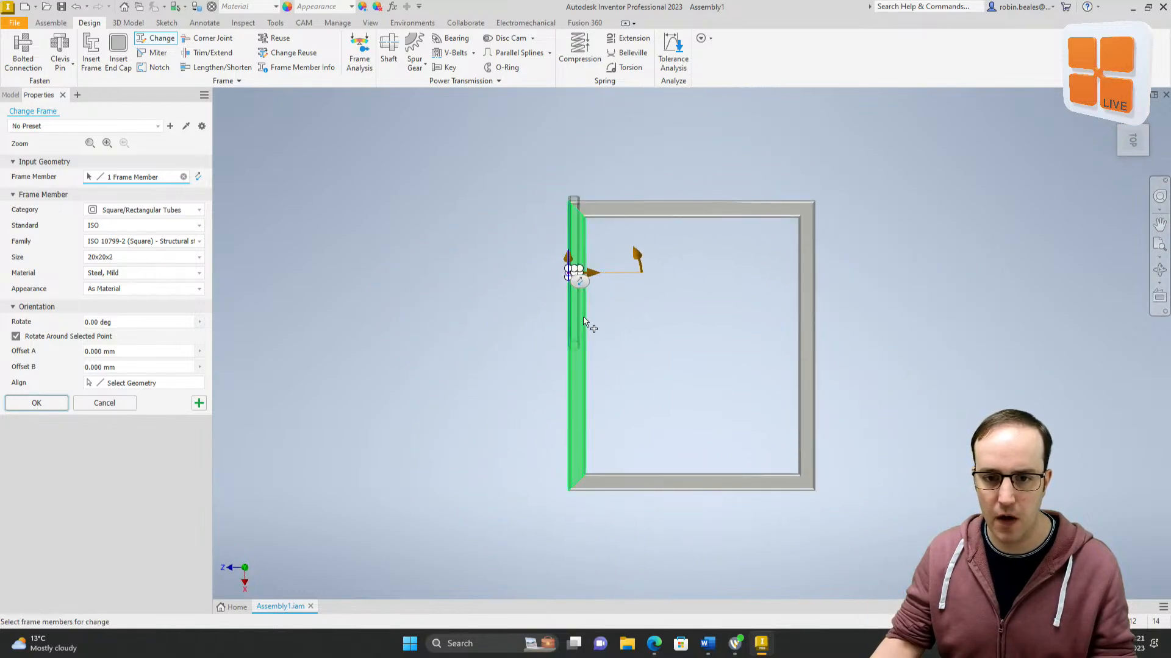
scroll(576, 271, "up", 5)
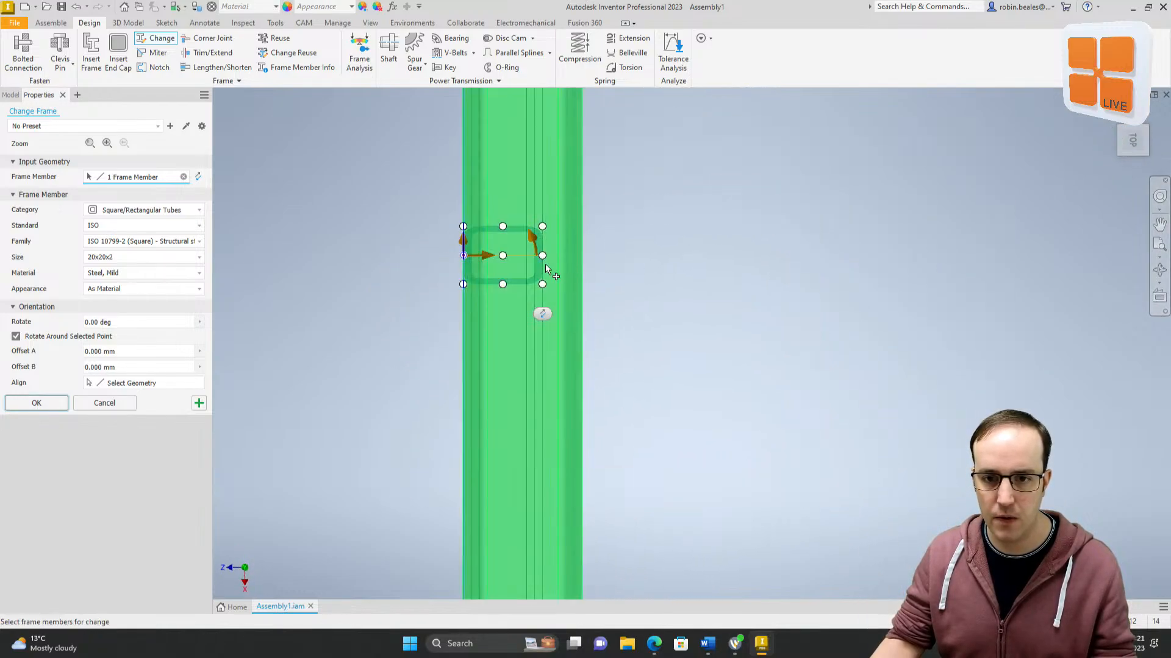
left_click(494, 259)
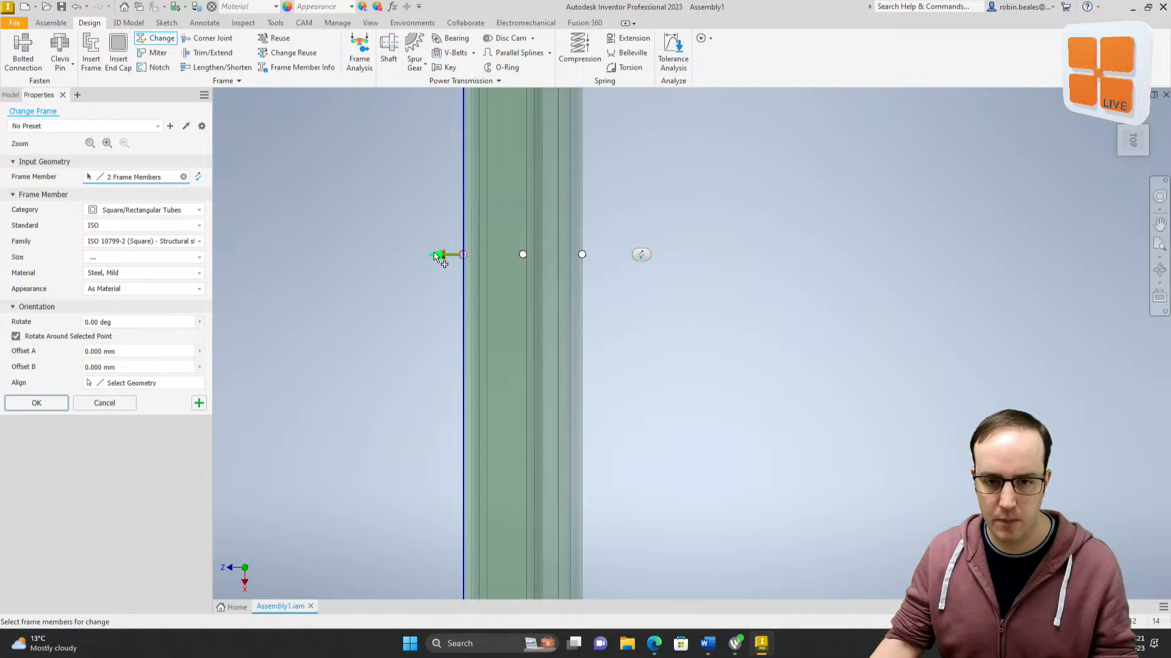
middle_click_drag(334, 377, 455, 340, "shift")
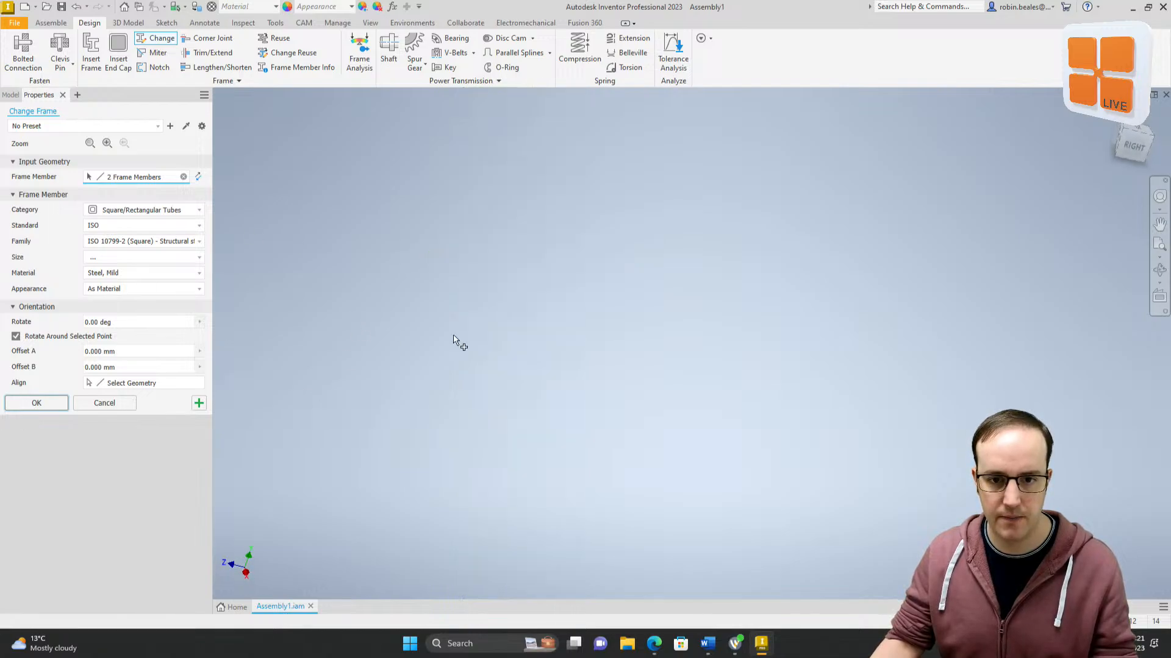
key("Escape")
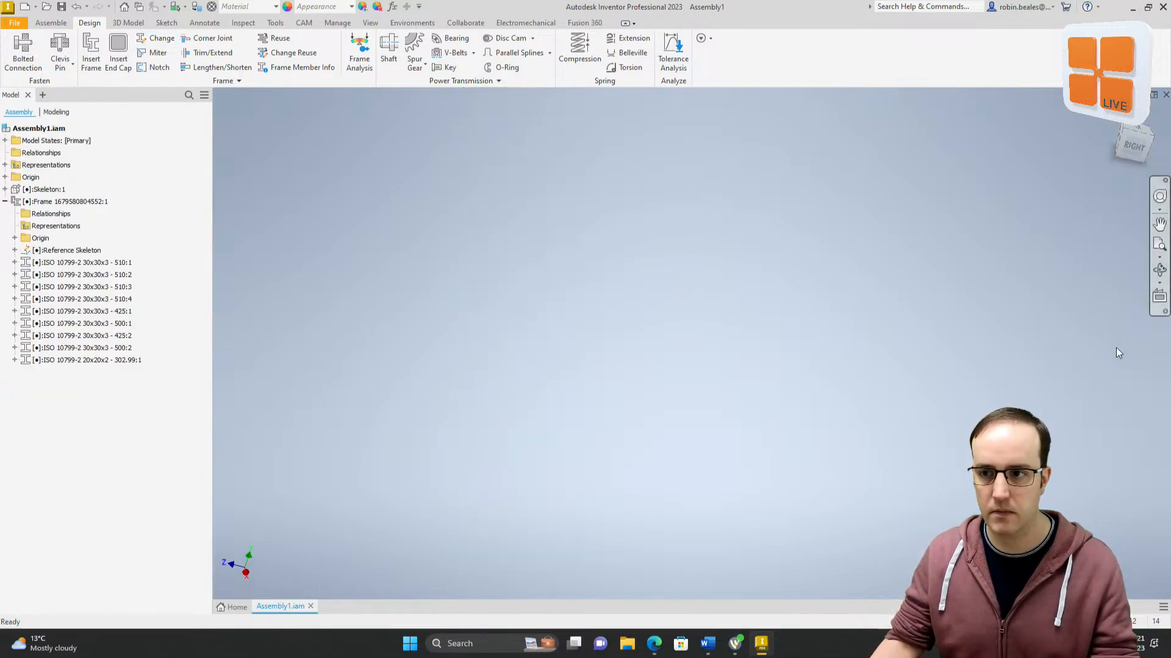
Step: Use Change Frame on the diagonal brace to shift it inward with Offset B at 7.000 mm
middle_click_drag(732, 241, 824, 261, "shift")
key("F6")
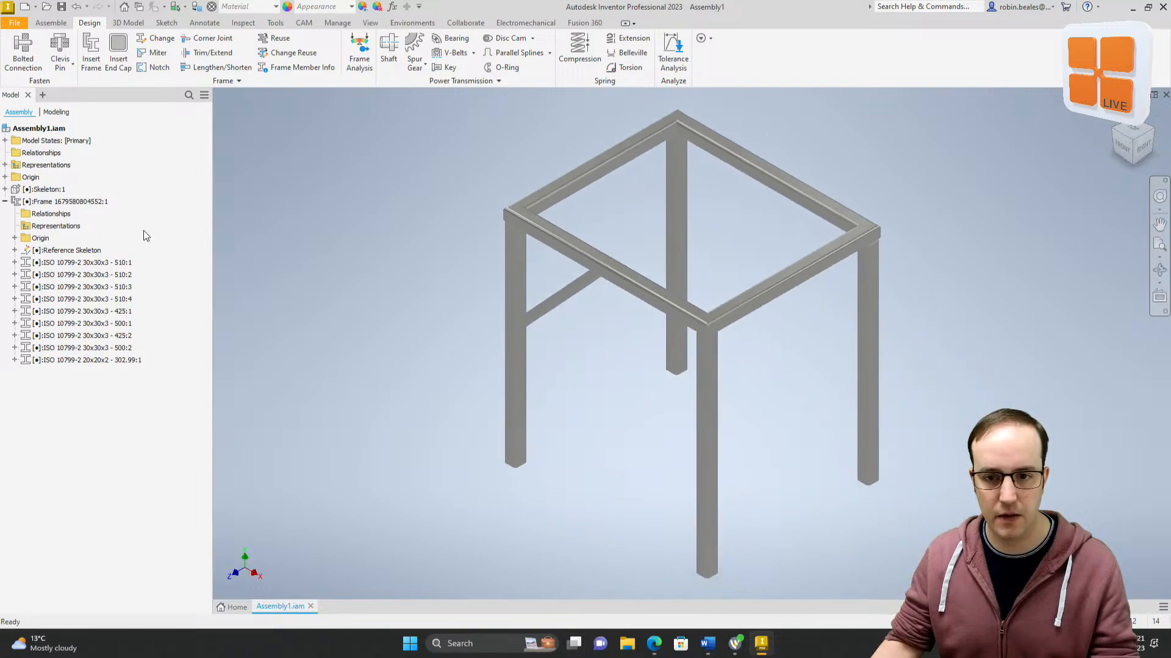
left_click(163, 38)
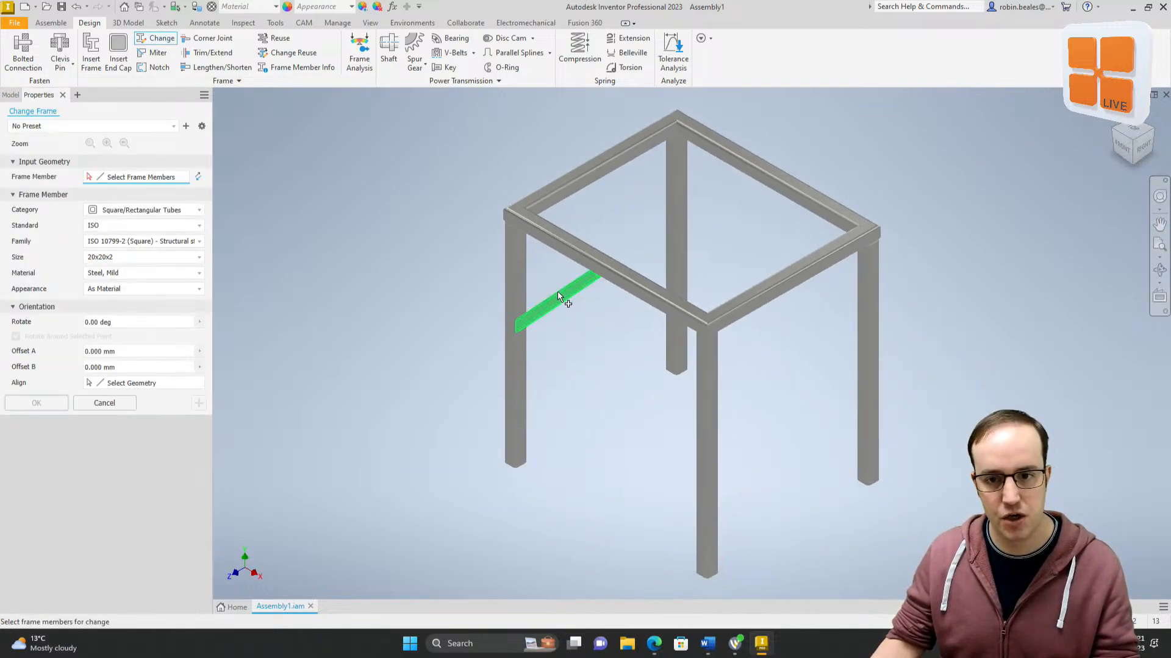
left_click(555, 308)
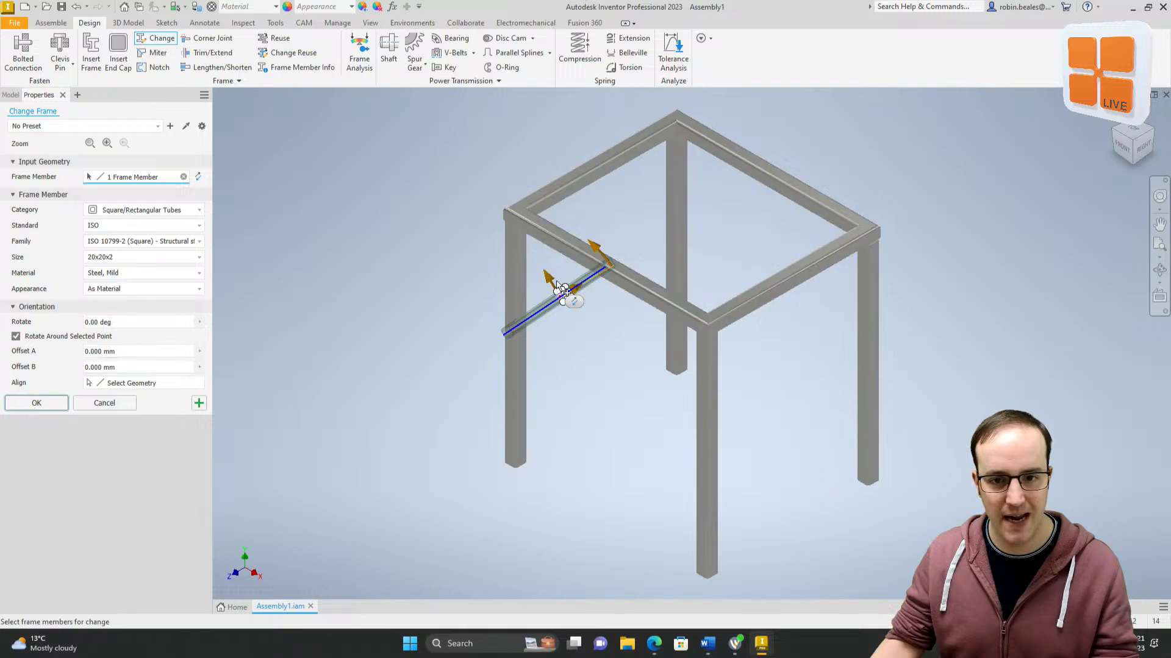
scroll(584, 295, "up", 5)
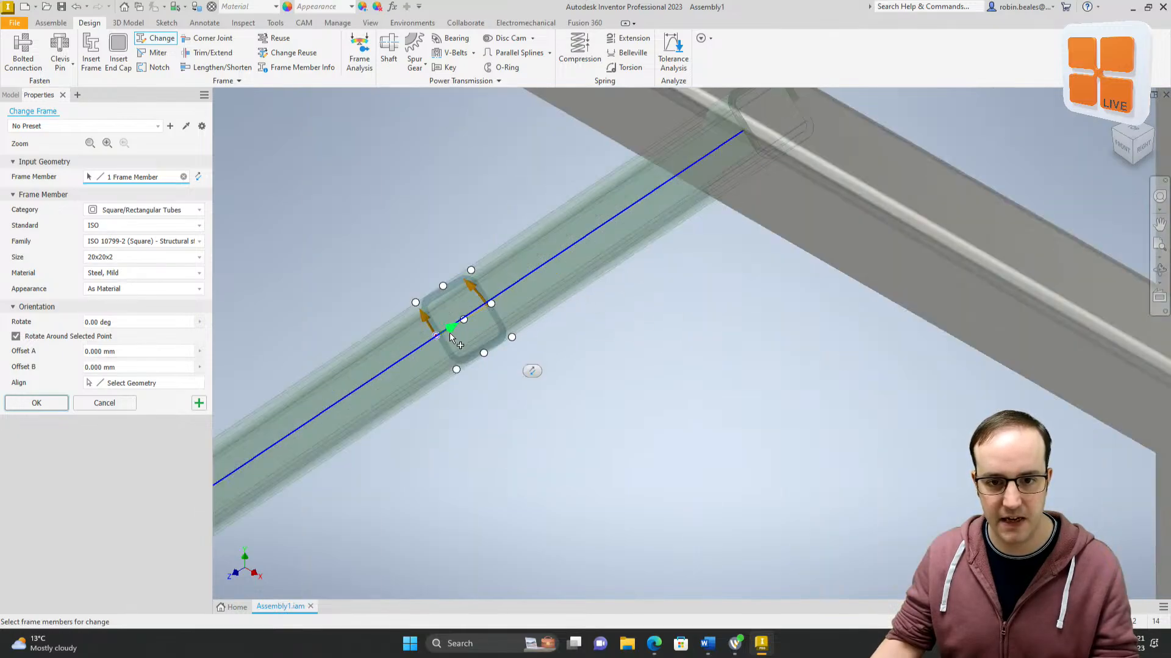
mouse_move(451, 333)
left_mouse_down()
mouse_move(490, 322)
mouse_move(474, 330)
left_mouse_up()
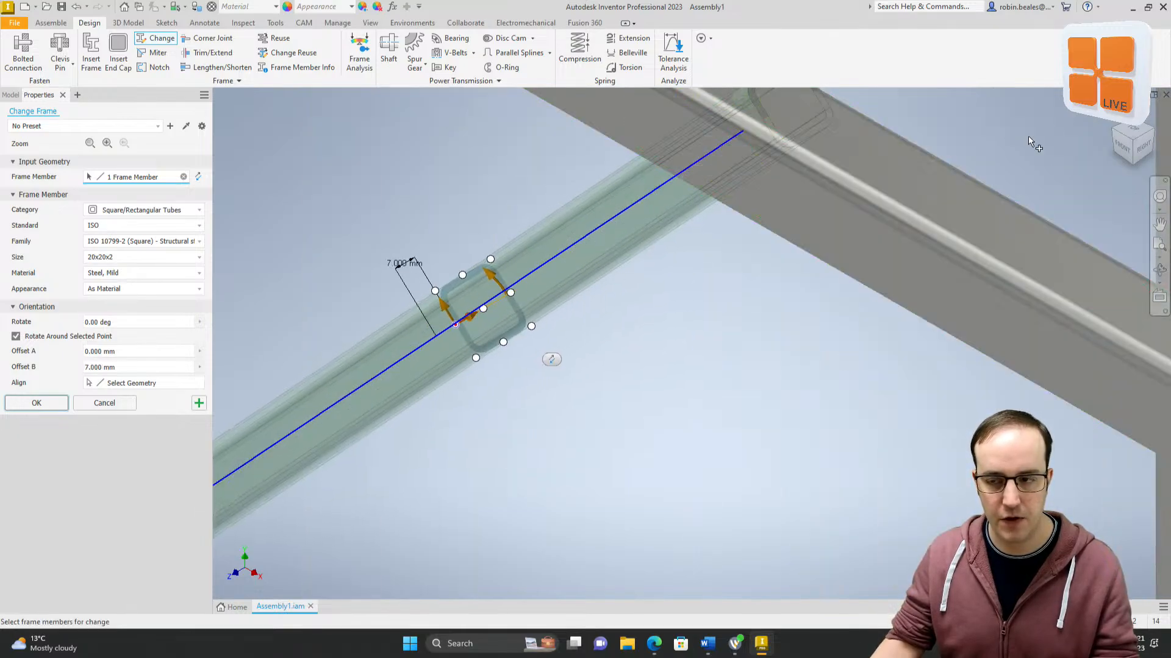
Step: Check the diagonal brace's offset from directly above and close Change Frame
left_click(1132, 131)
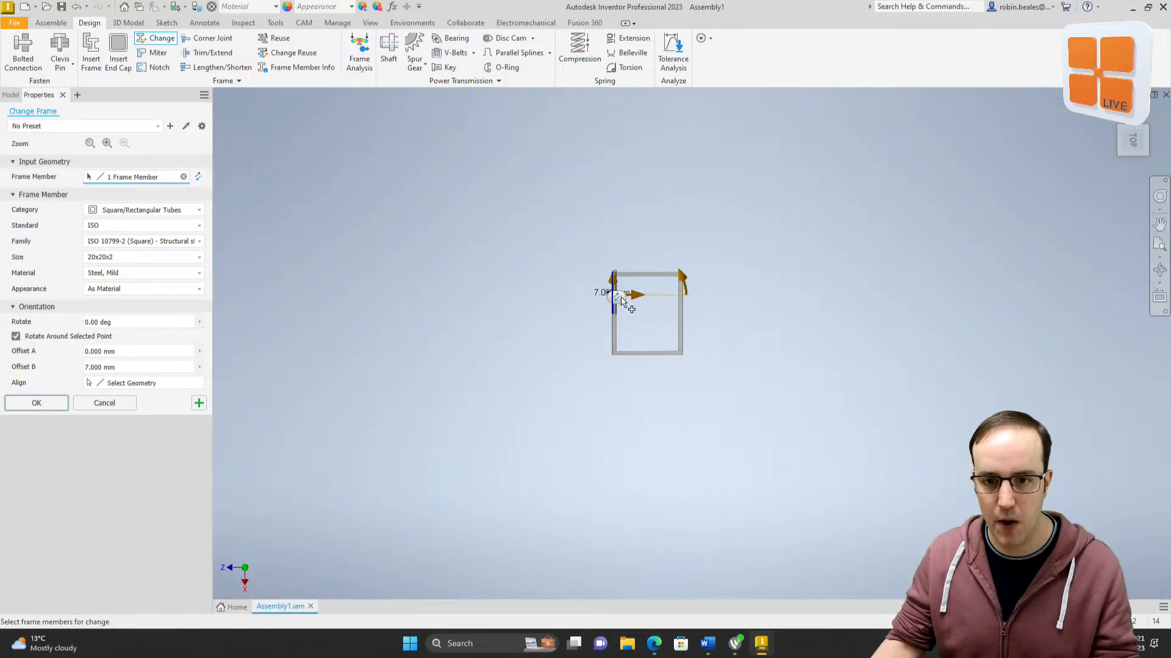
scroll(622, 300, "up", 10)
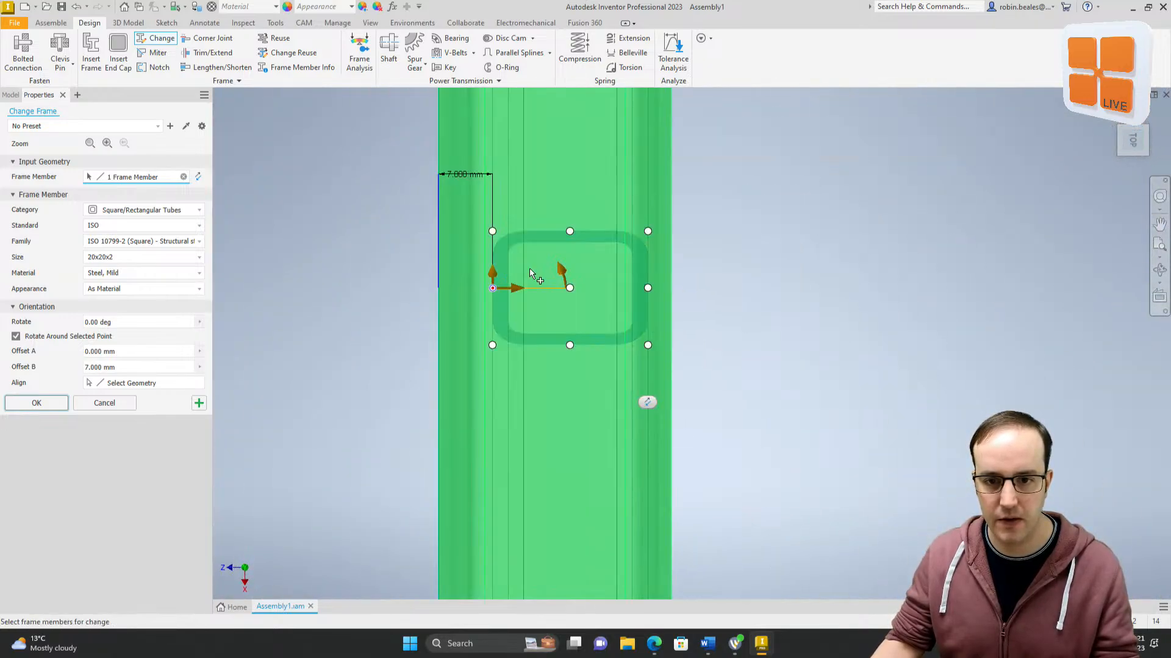
scroll(529, 270, "down", 3)
left_click(514, 287)
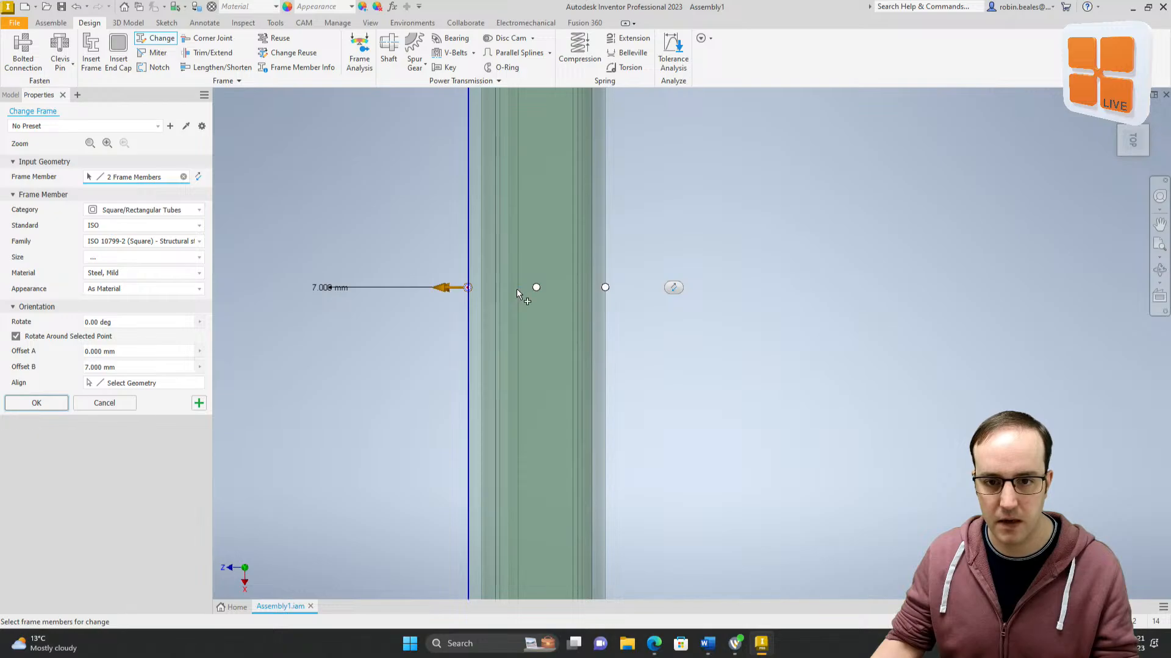
key("Return")
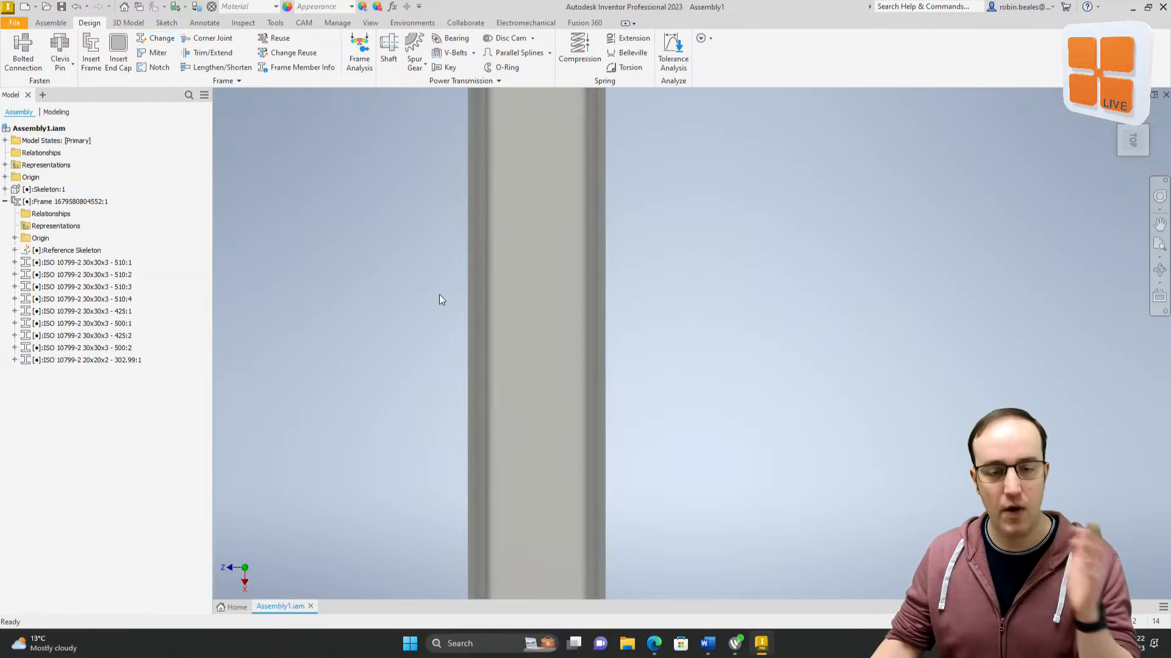
Step: Start inserting an end cap and pick the bottom face of the braced front-left leg
middle_click_drag(649, 360, 616, 350, "shift")
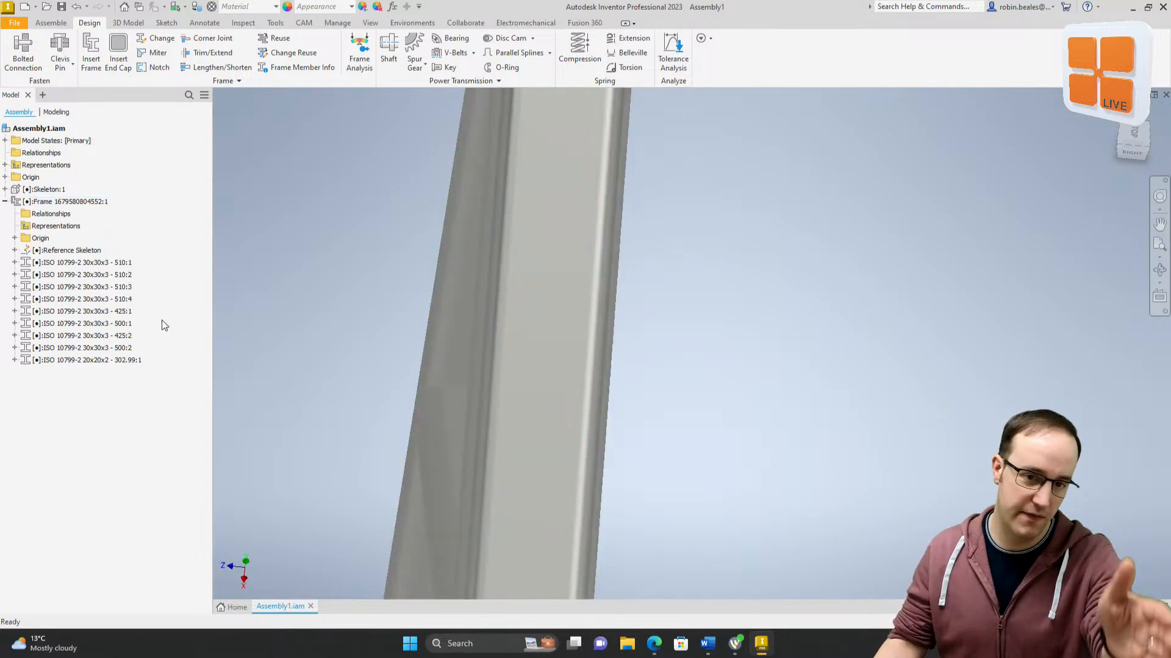
scroll(445, 371, "down", 5)
mouse_move(405, 481)
middle_mouse_down("shift")
mouse_move(395, 485)
mouse_move(429, 424)
mouse_move(445, 452)
middle_mouse_up("shift")
scroll(523, 366, "down", 4)
mouse_move(525, 367)
middle_mouse_down()
mouse_move(492, 404)
mouse_move(498, 386)
mouse_move(481, 397)
mouse_move(517, 356)
mouse_move(536, 371)
mouse_move(564, 339)
mouse_move(531, 355)
middle_mouse_up()
left_click(494, 369)
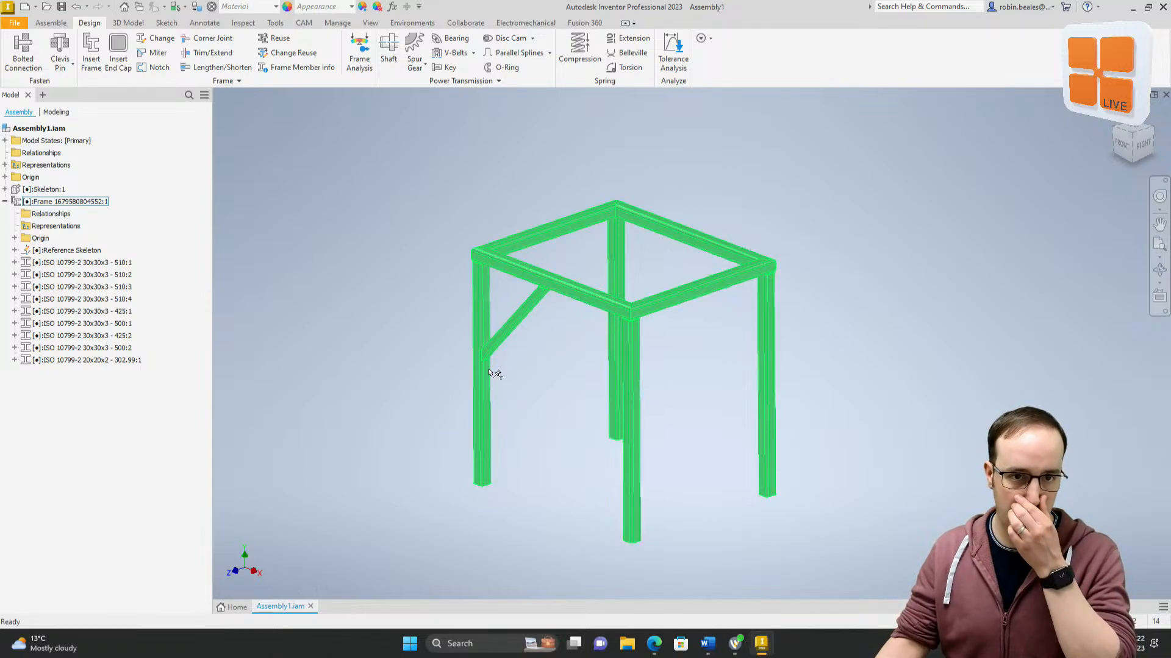
left_click(441, 403)
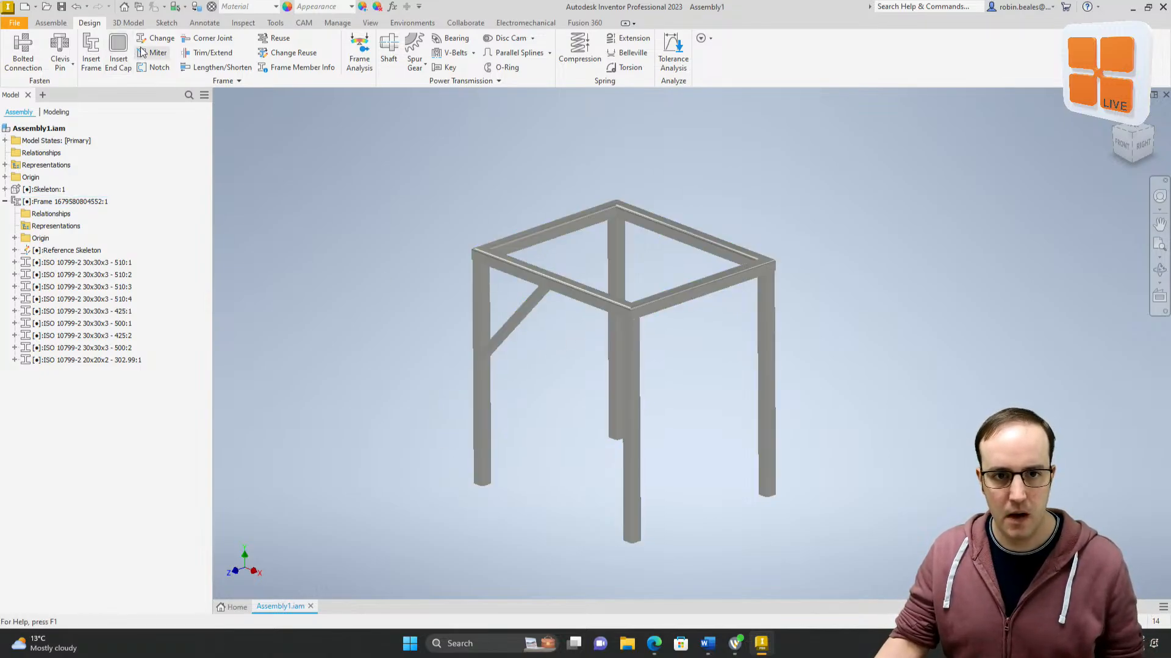
left_click(118, 52)
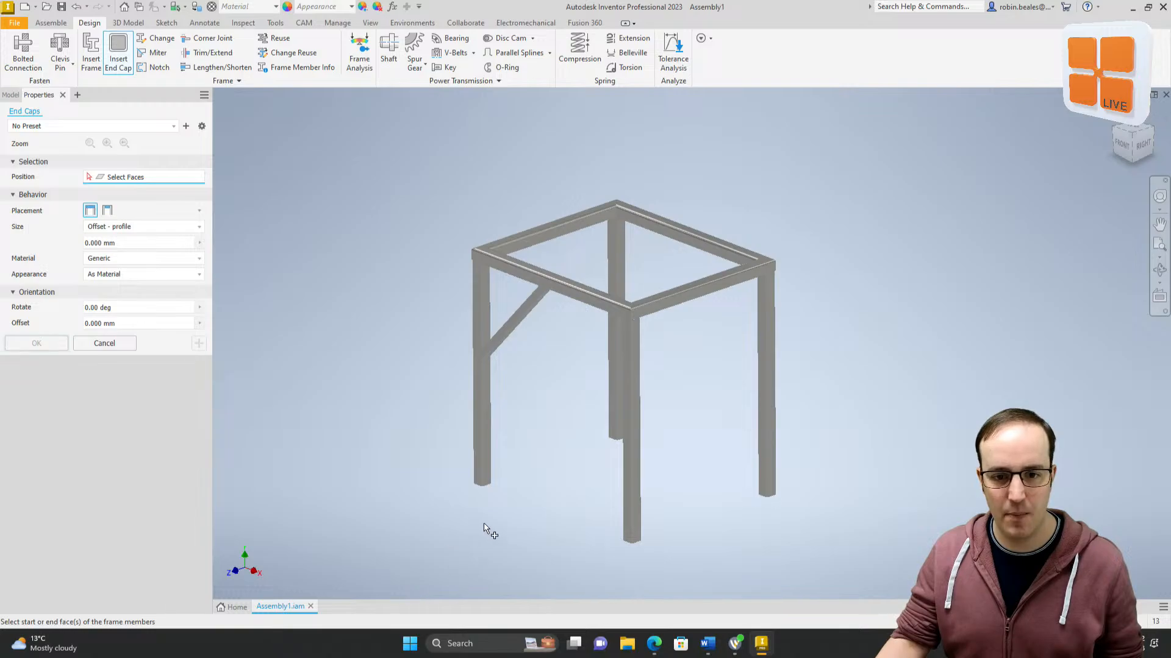
left_click(484, 486)
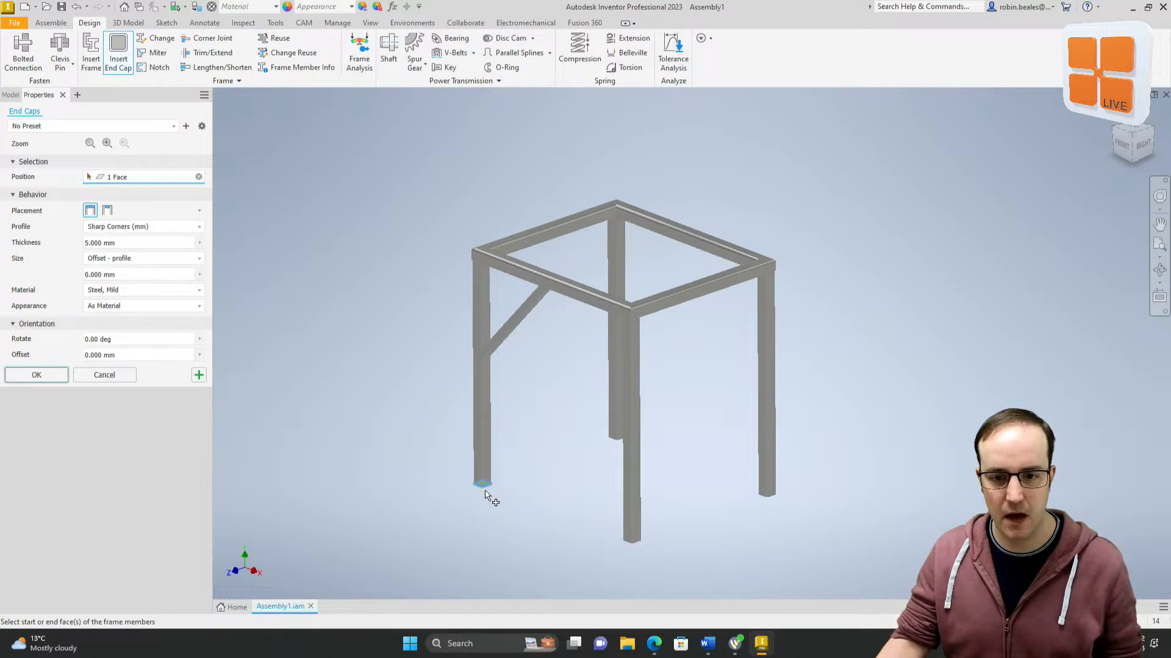
scroll(479, 489, "up", 5)
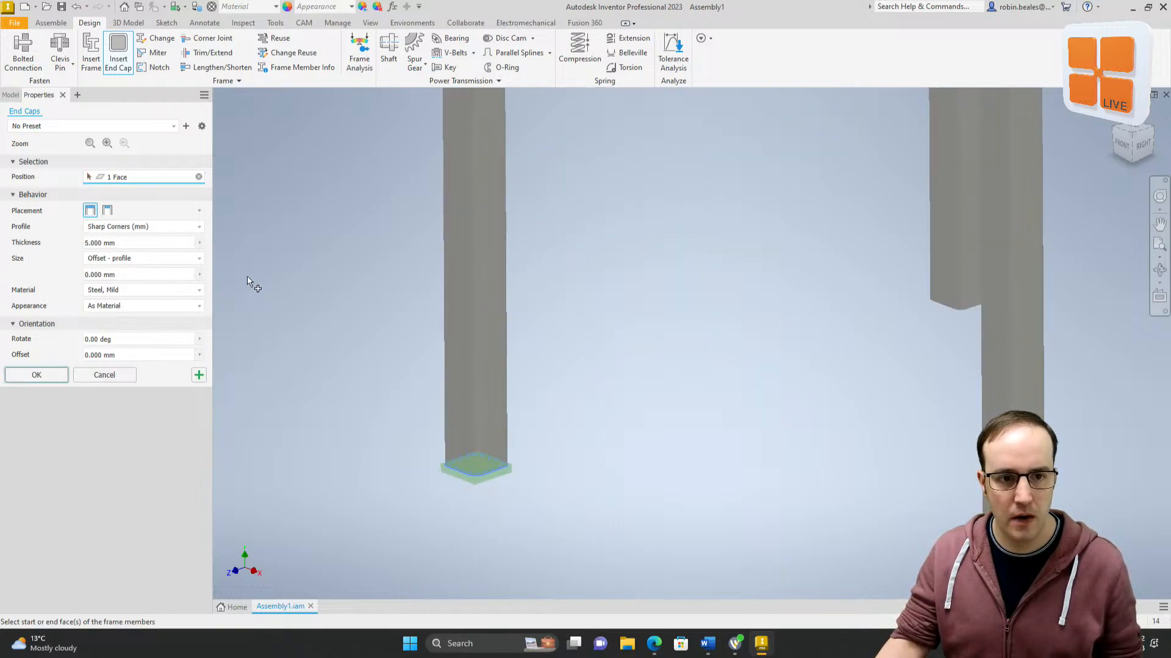
Step: Try an Offset - profile size of 5 mm on the end cap and reset it to 0
left_click(138, 259)
left_click(140, 259)
left_click(134, 275)
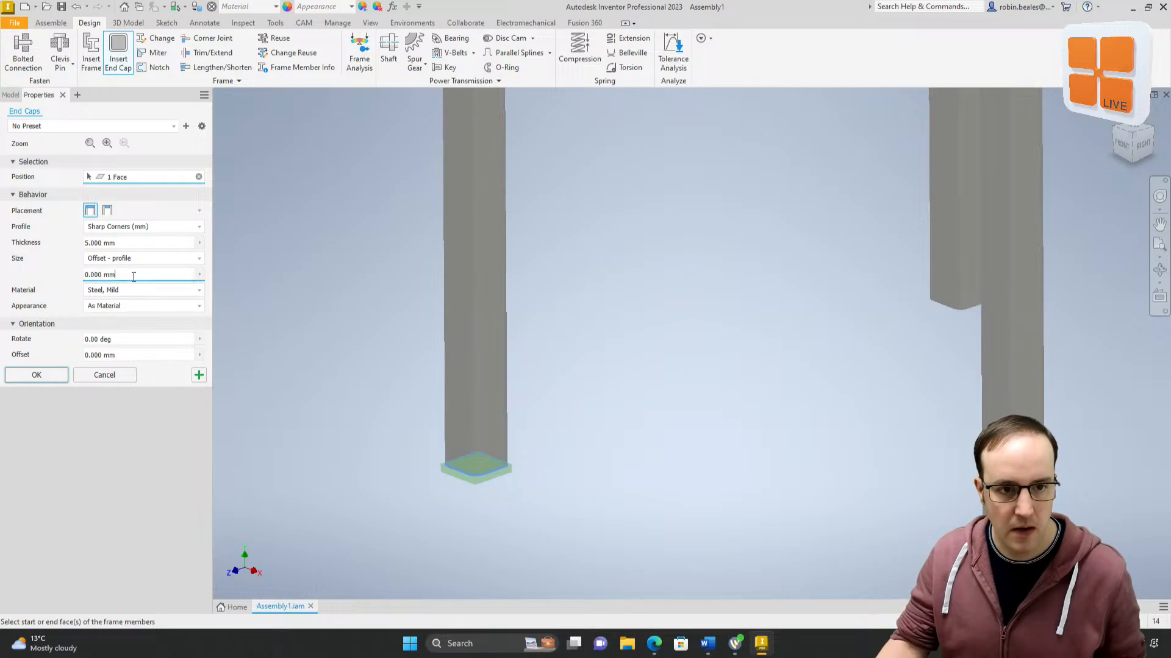
left_click_drag(134, 275, 27, 277)
type("5")
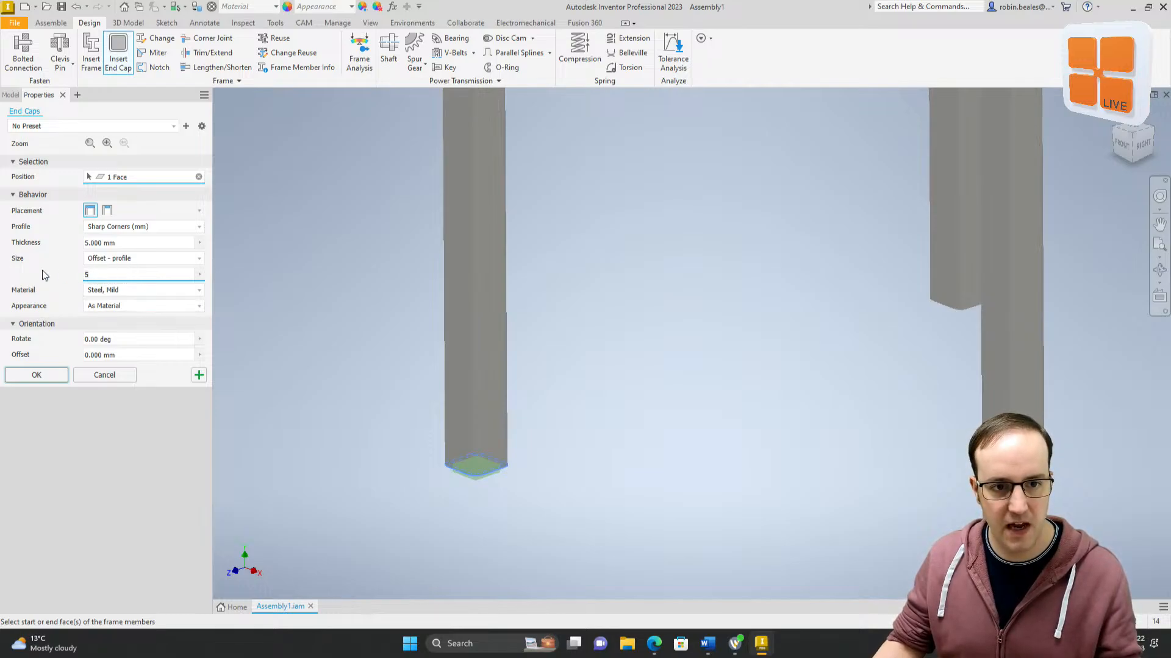
left_click(162, 259)
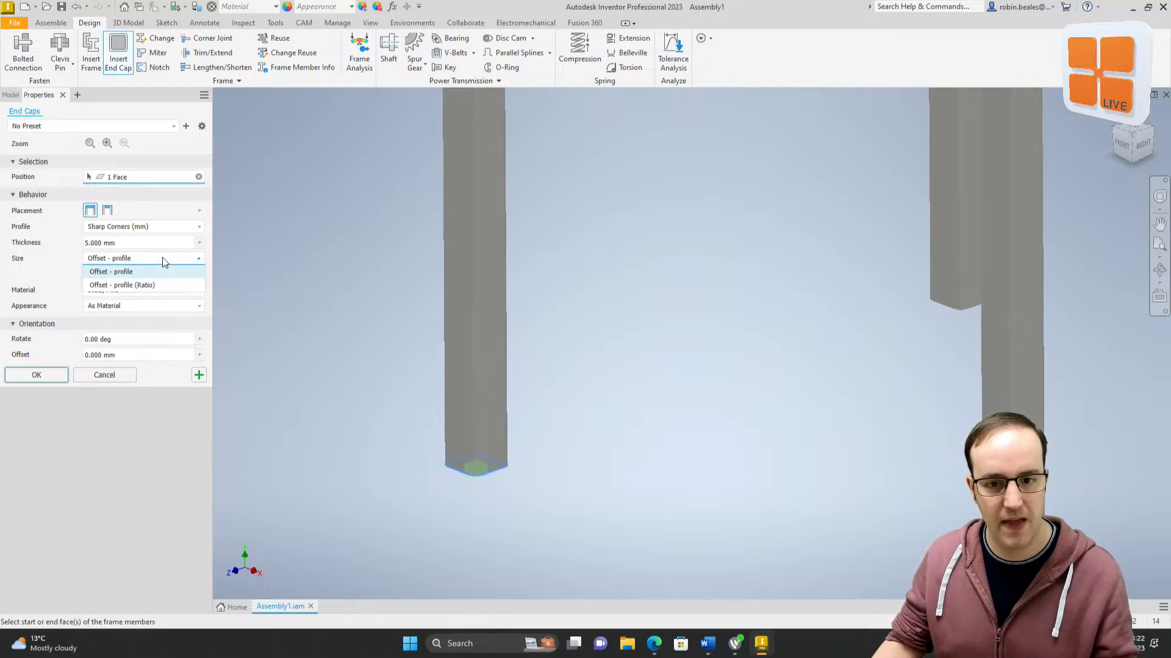
left_click(123, 273)
key("BackSpace")
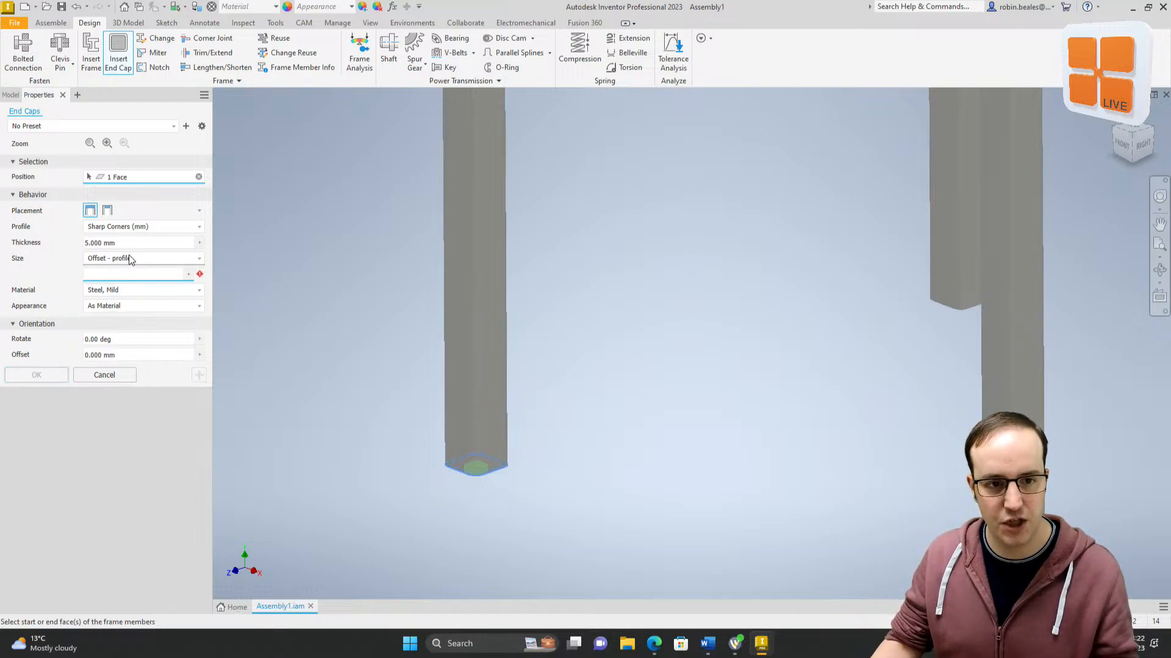
type("0")
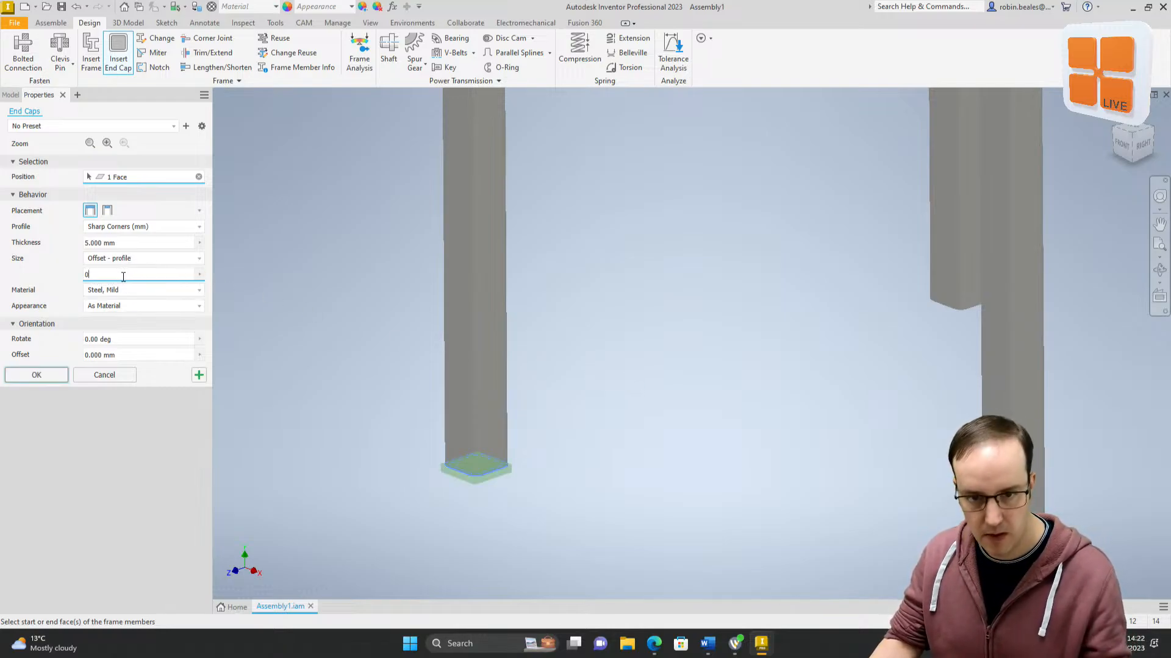
Step: Set the end cap's profile offset to -5 mm and its thickness to 8 mm
key("BackSpace")
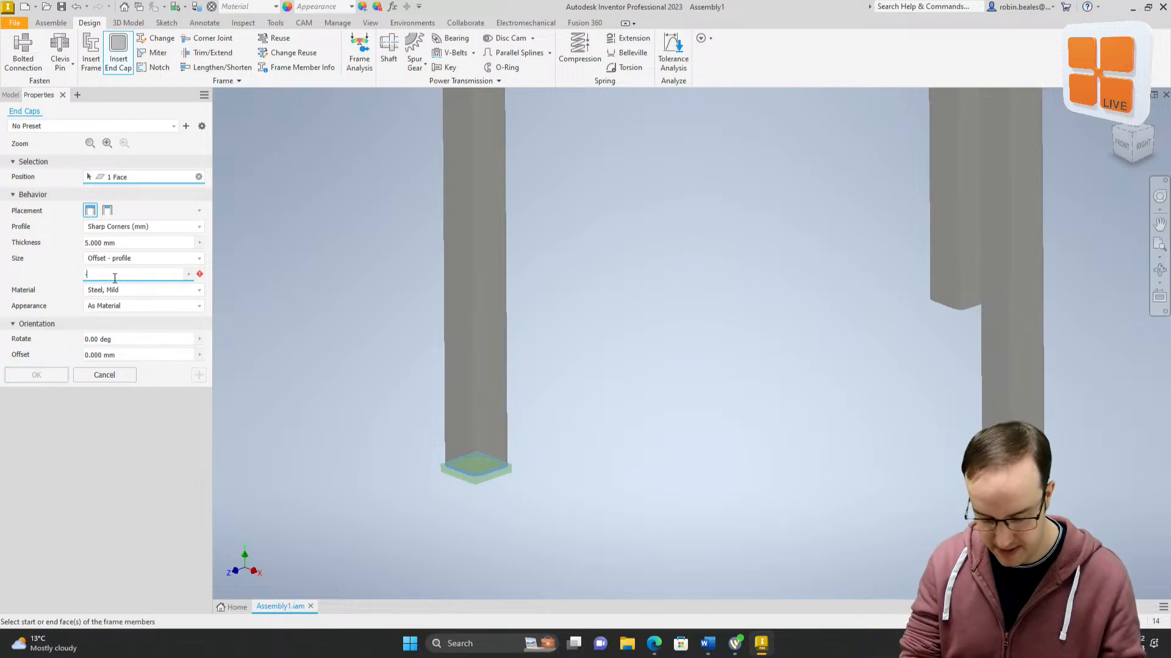
type("-19")
double_click(112, 271)
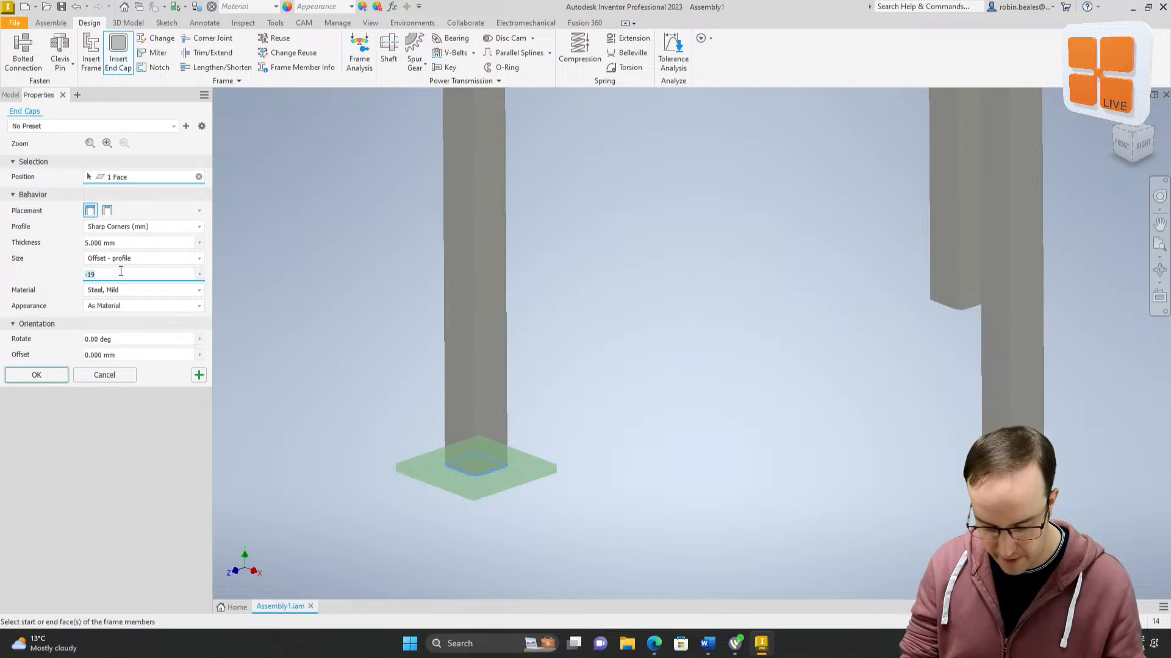
type("-56")
key("BackSpace")
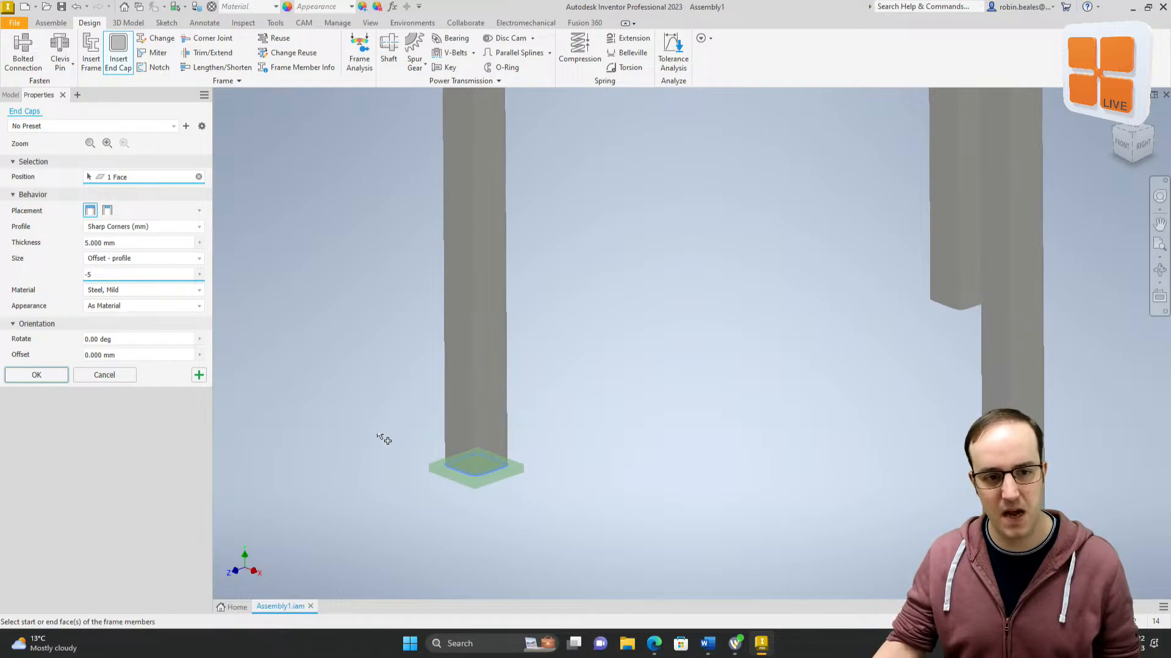
left_click(115, 244)
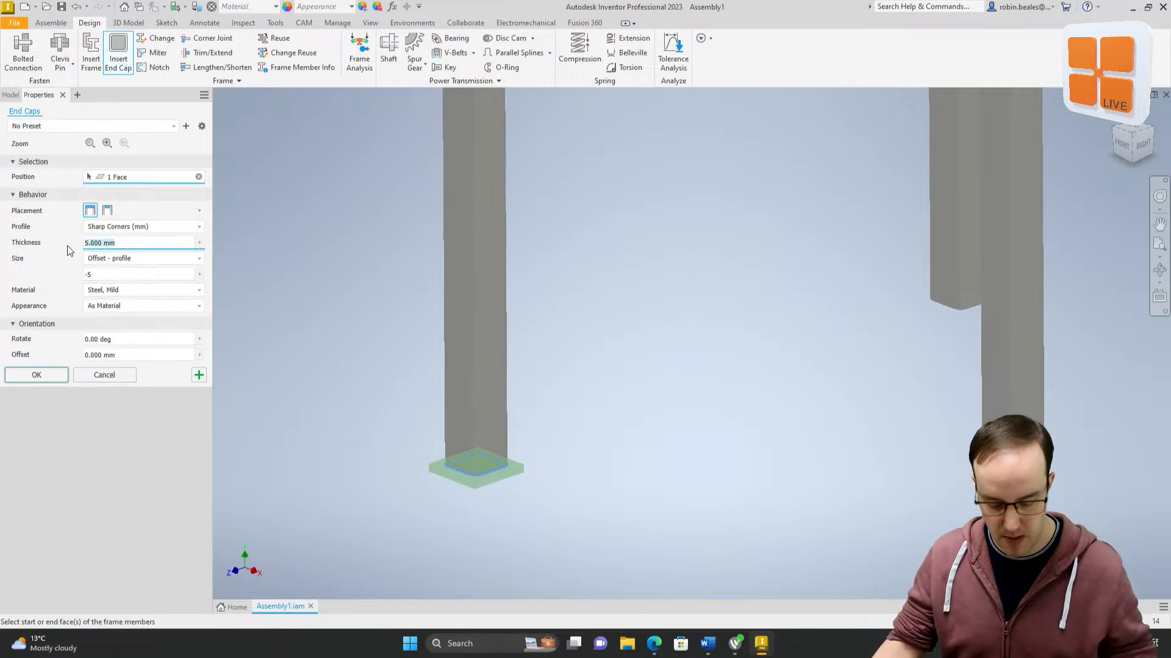
type("8")
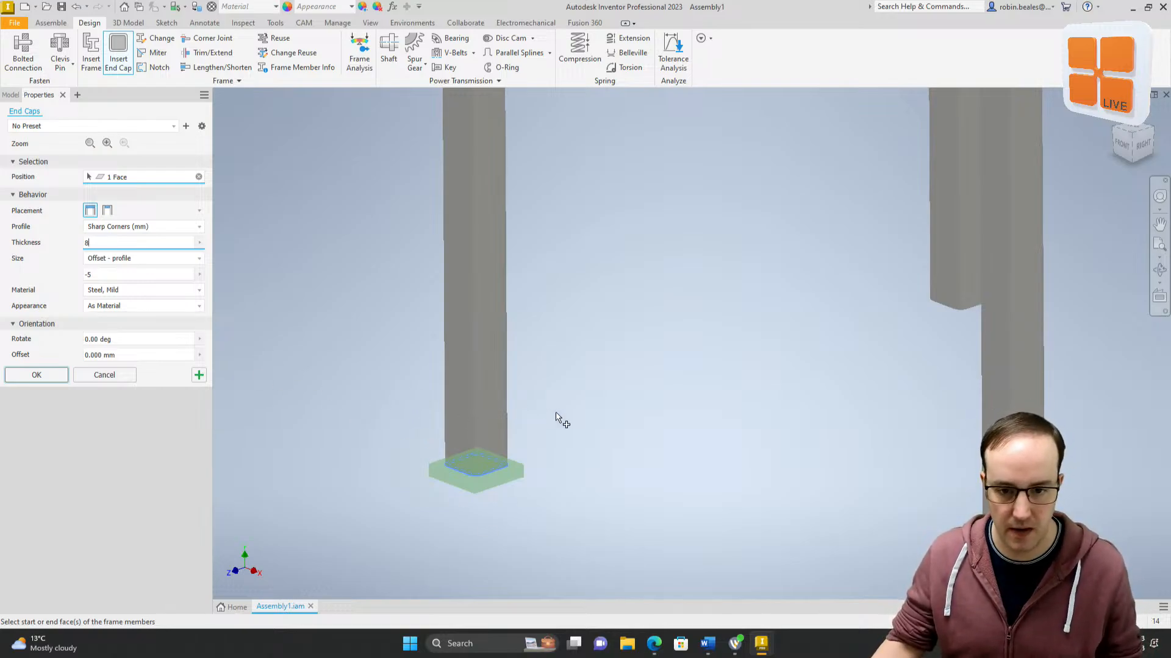
Step: Add the bottom faces of the other three legs and create the mild steel end caps on all four legs
scroll(585, 408, "down", 1)
left_click(878, 303)
scroll(899, 463, "down", 3)
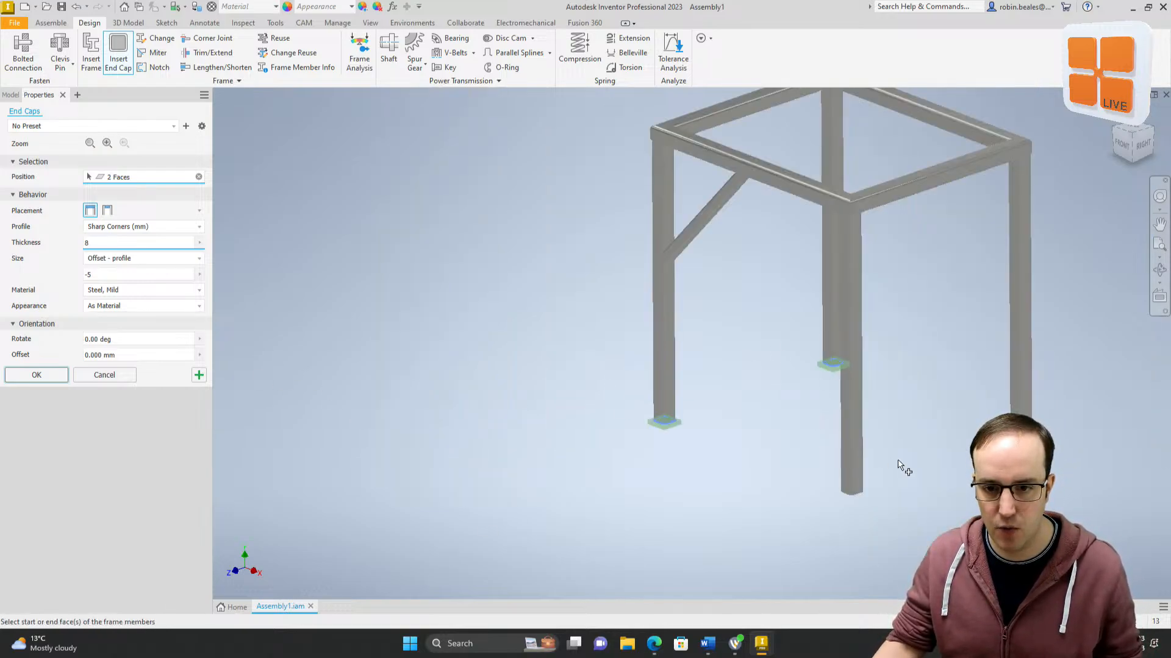
left_click(854, 491)
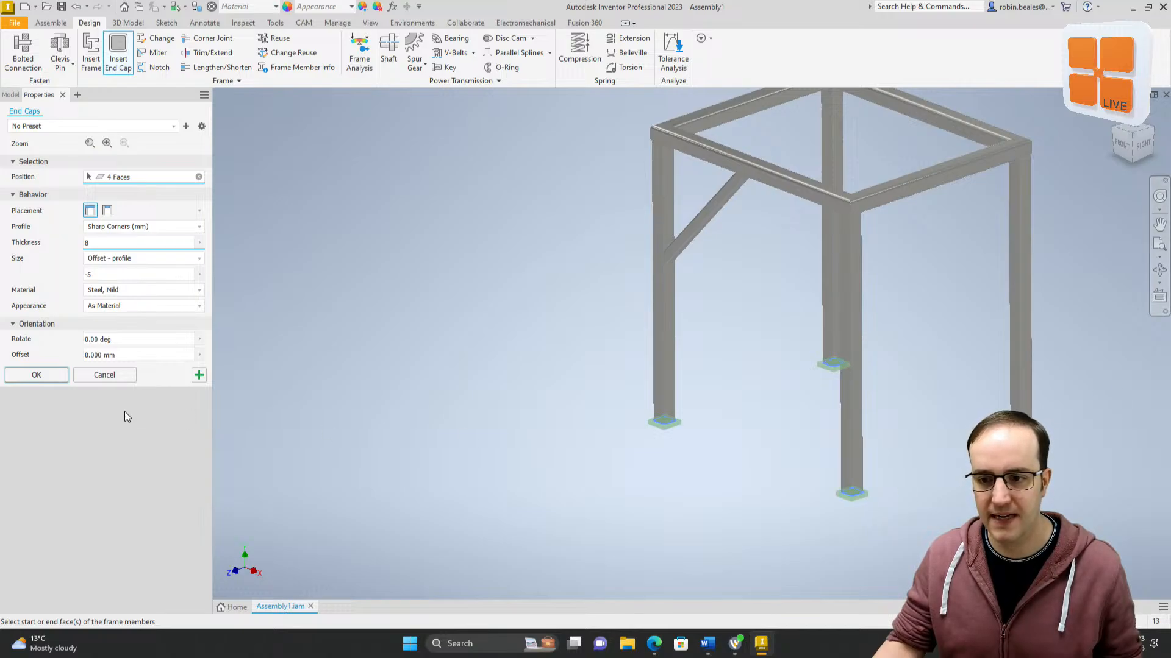
left_click(34, 378)
left_click(539, 312)
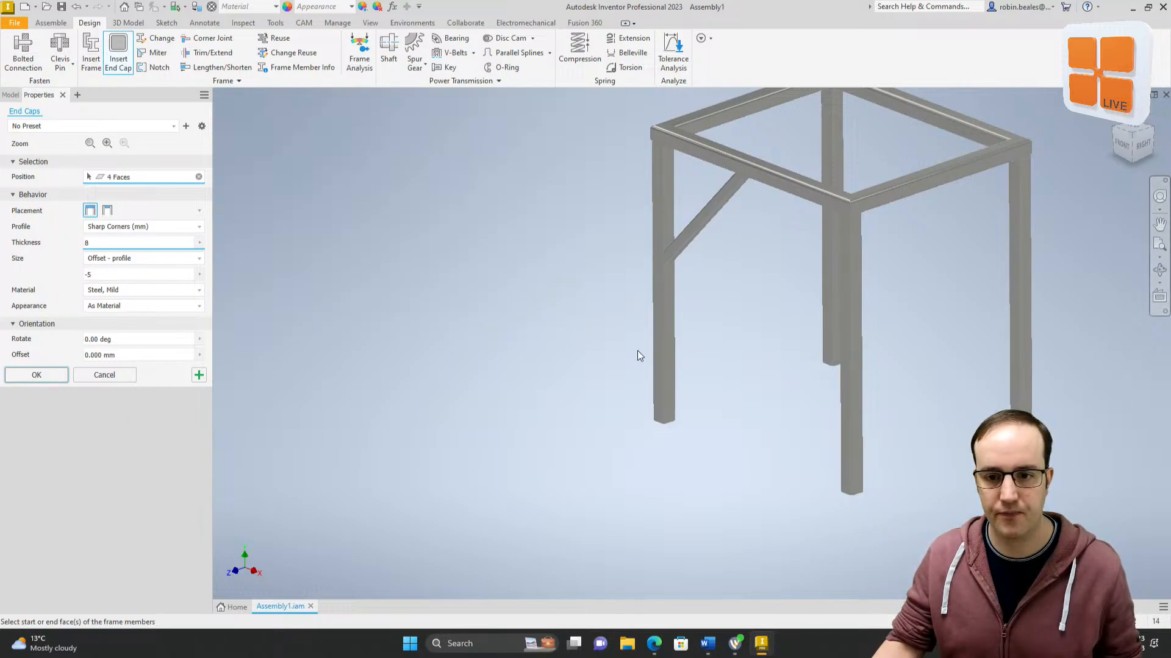
scroll(524, 372, "down", 2)
mouse_move(470, 393)
middle_mouse_down("shift")
mouse_move(481, 387)
mouse_move(439, 389)
mouse_move(447, 379)
mouse_move(492, 387)
mouse_move(533, 373)
mouse_move(539, 386)
mouse_move(445, 337)
middle_mouse_up("shift")
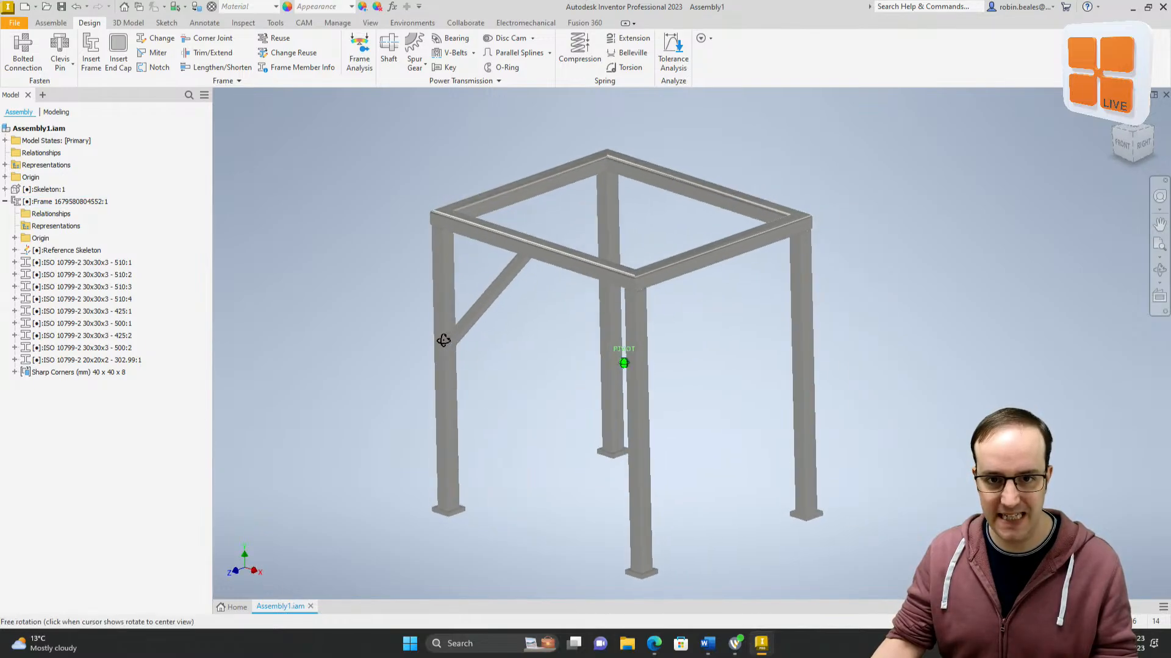
Step: Save Assembly1.iam together with all its dependent files
left_click(61, 7)
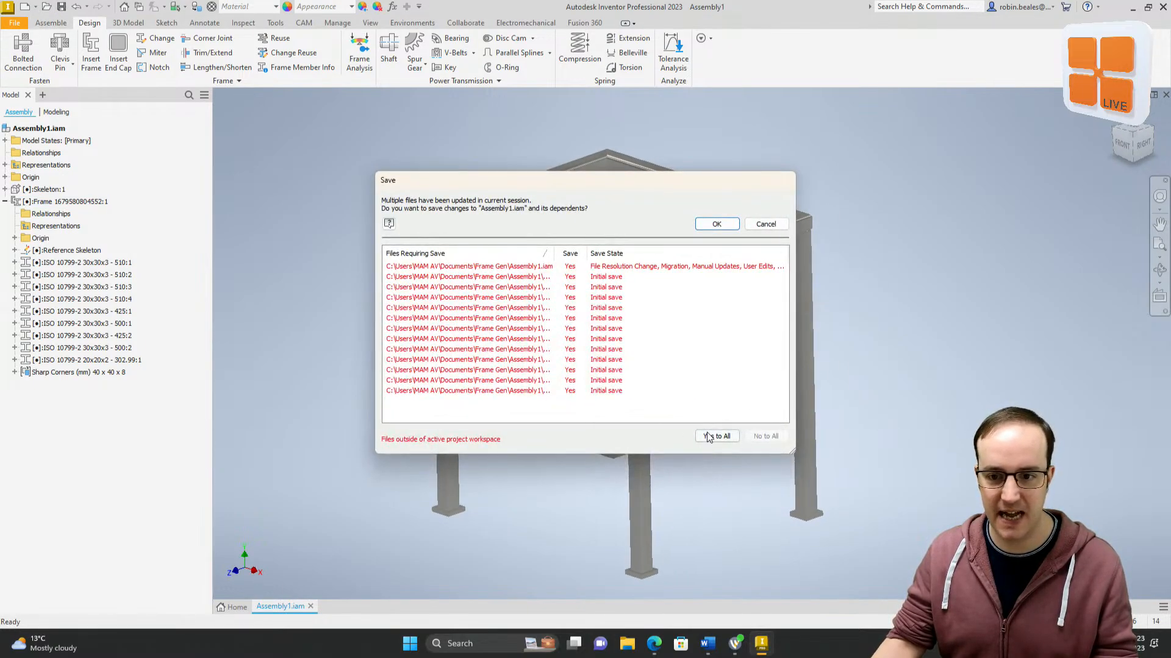
left_click(720, 224)
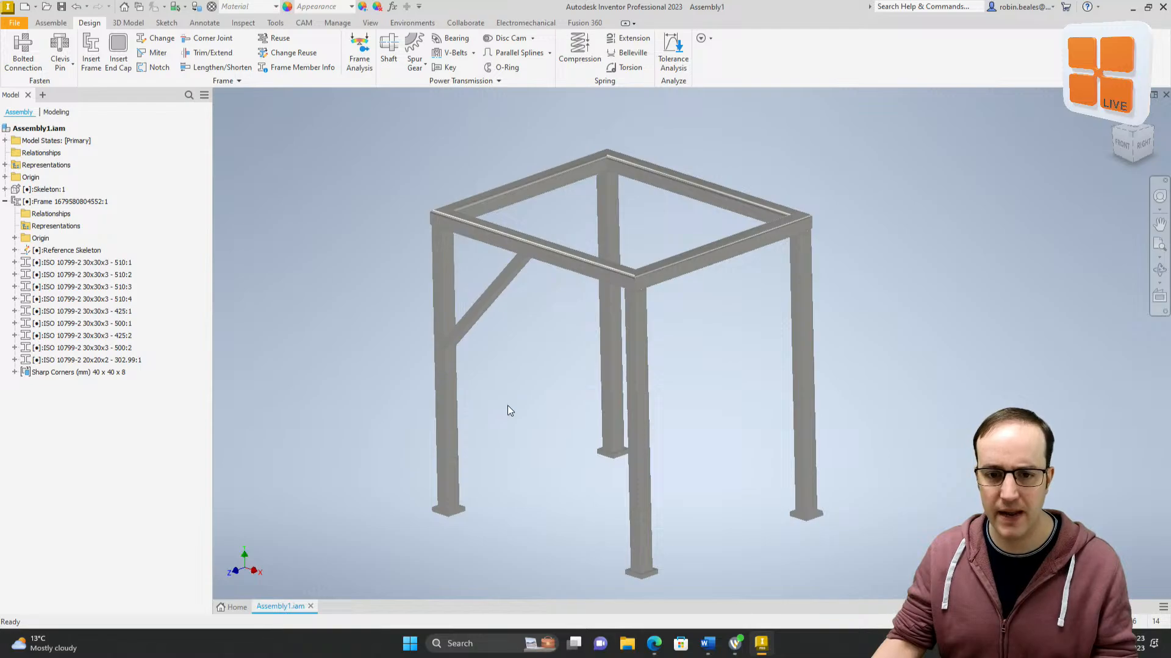
Step: Switch to File Explorer and browse from Documents > Frame Gen into the Assembly1 > Frame subfolder
left_click(626, 645)
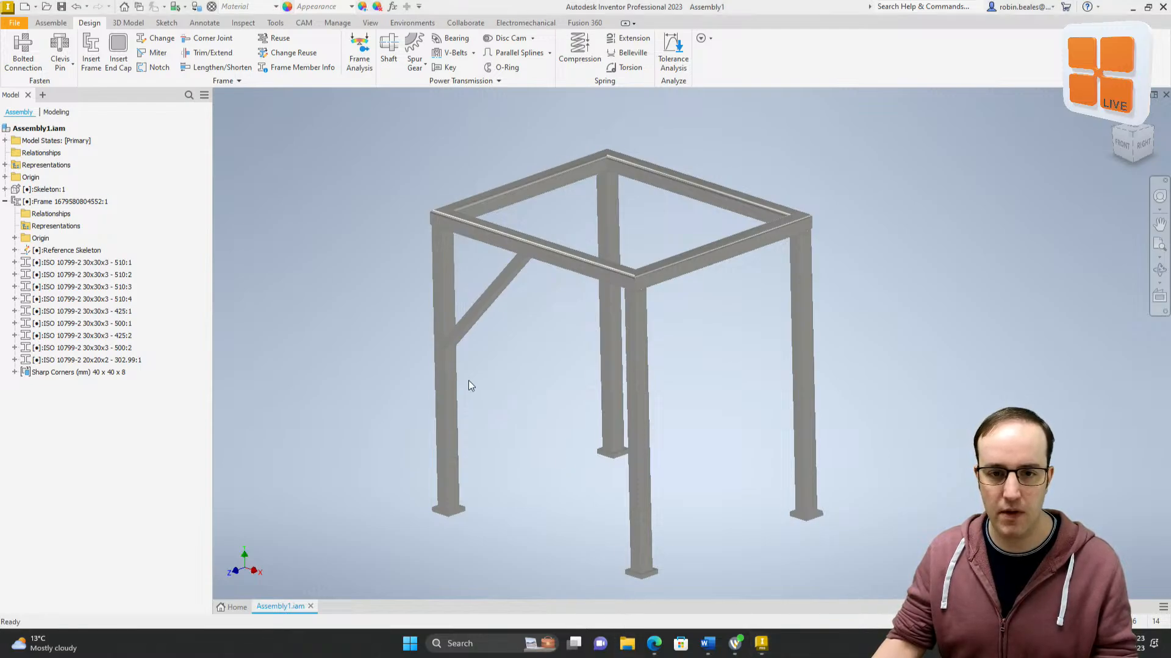
left_click(540, 383)
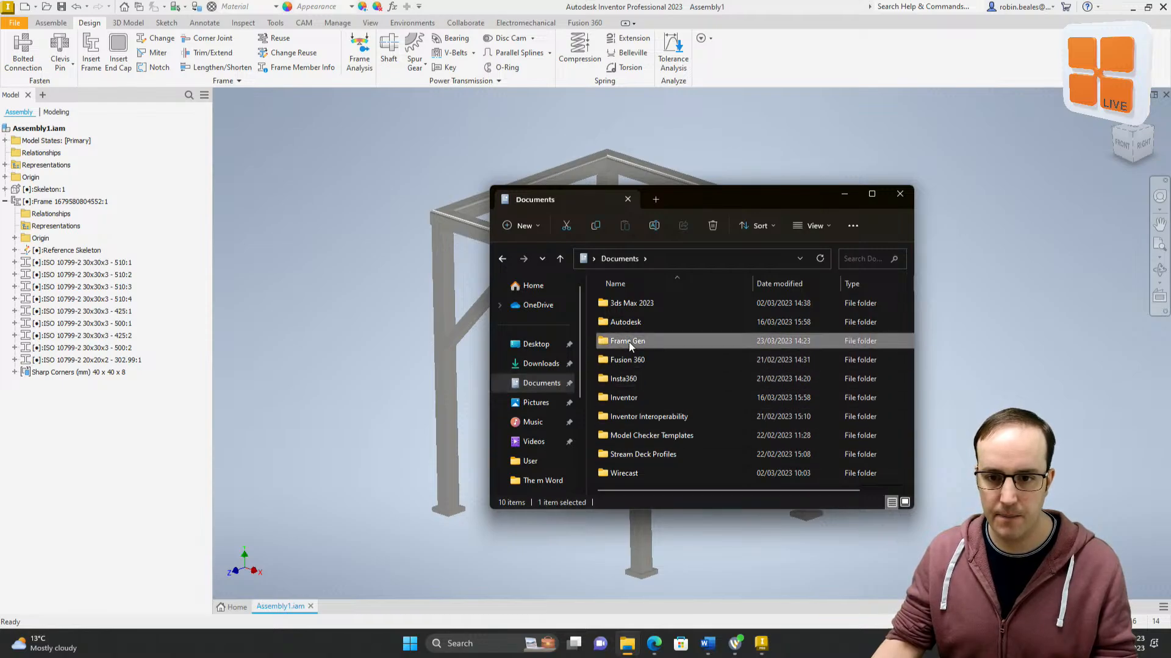
double_click(628, 342)
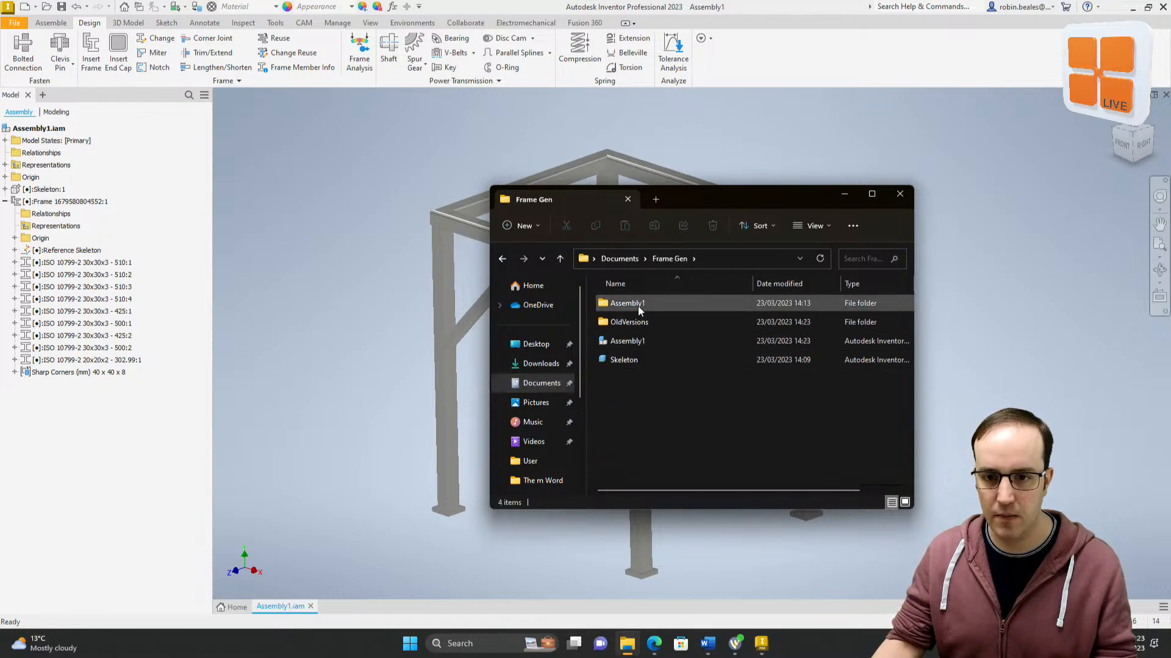
left_click(631, 343)
left_click(622, 361)
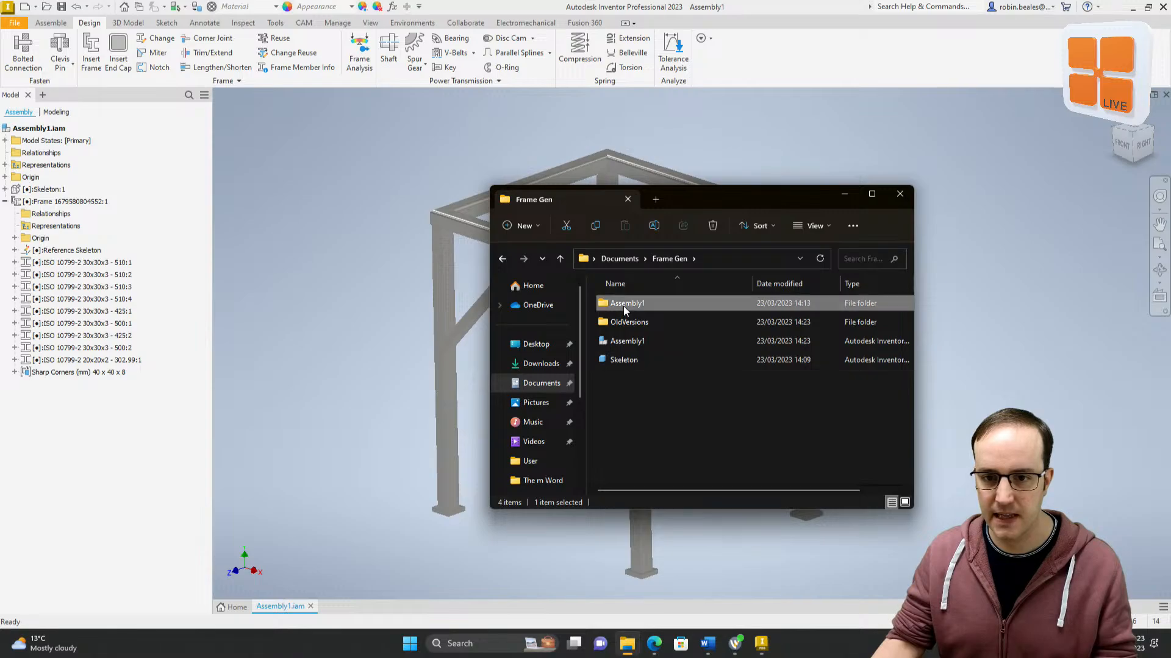
double_click(623, 306)
double_click(625, 305)
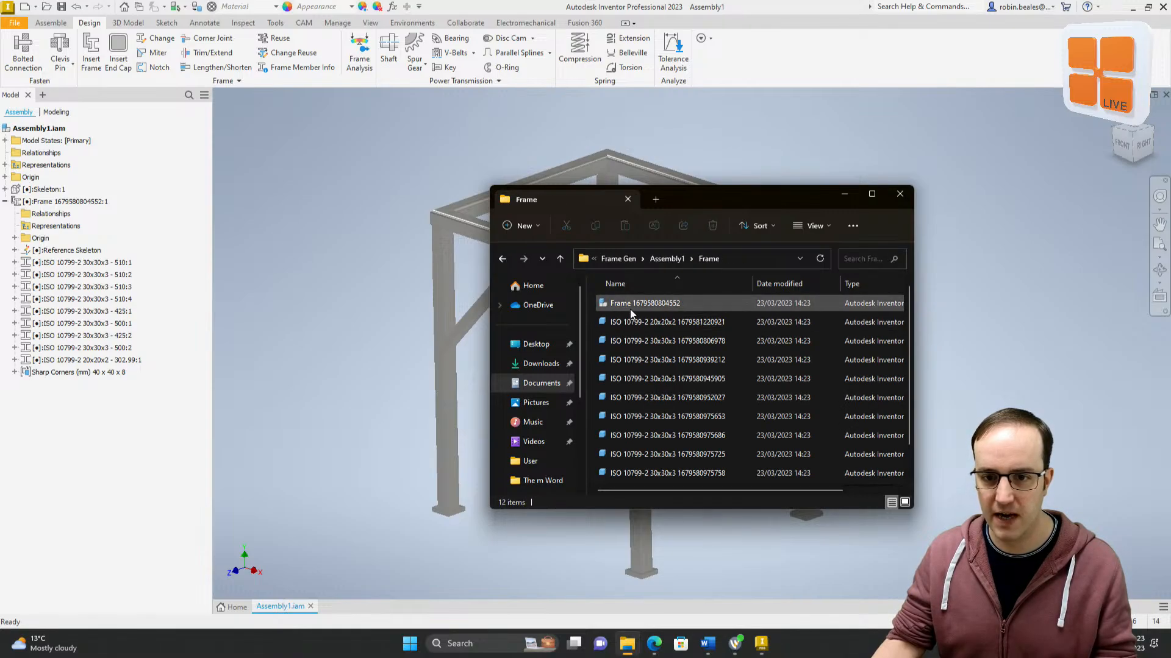
Step: Examine the saved frame assembly and select its ISO 10799-2 member files, close File Explorer and return to the model in Inventor
left_click(627, 305)
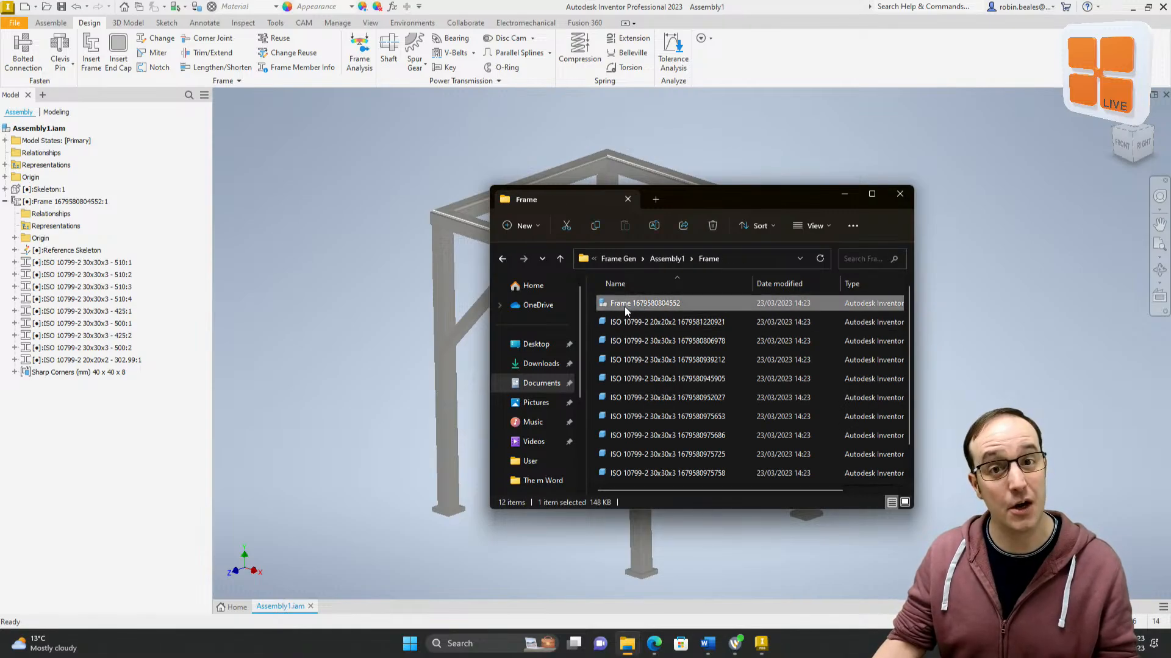
left_click(636, 323)
scroll(642, 328, "down", 1)
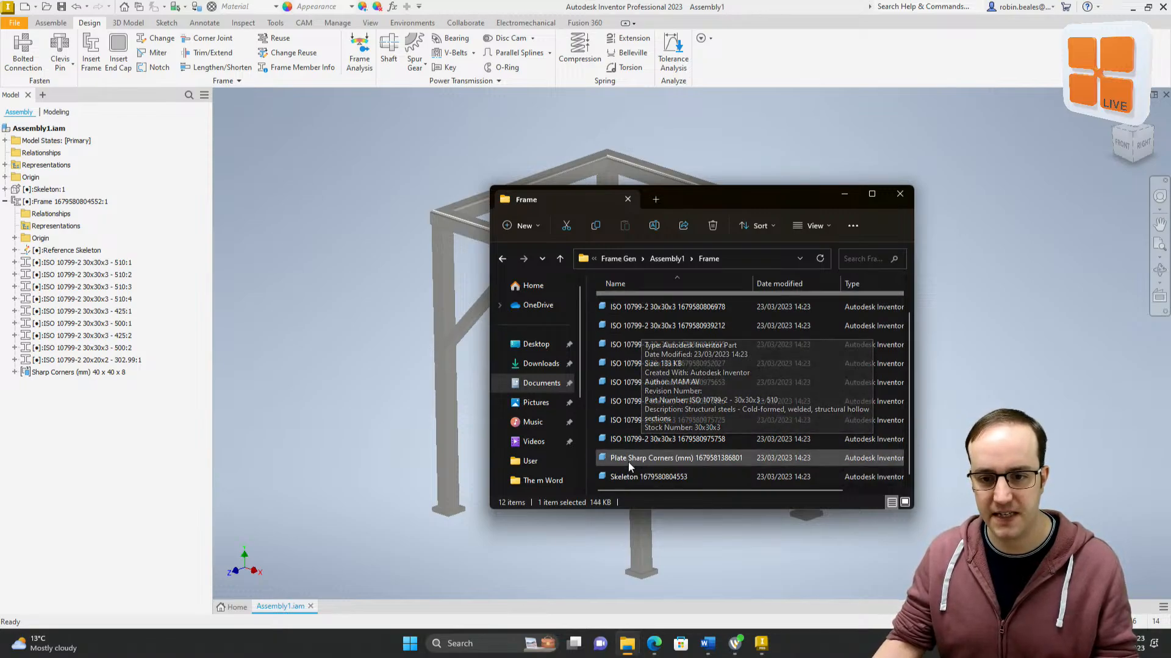
left_click(642, 441, "shift")
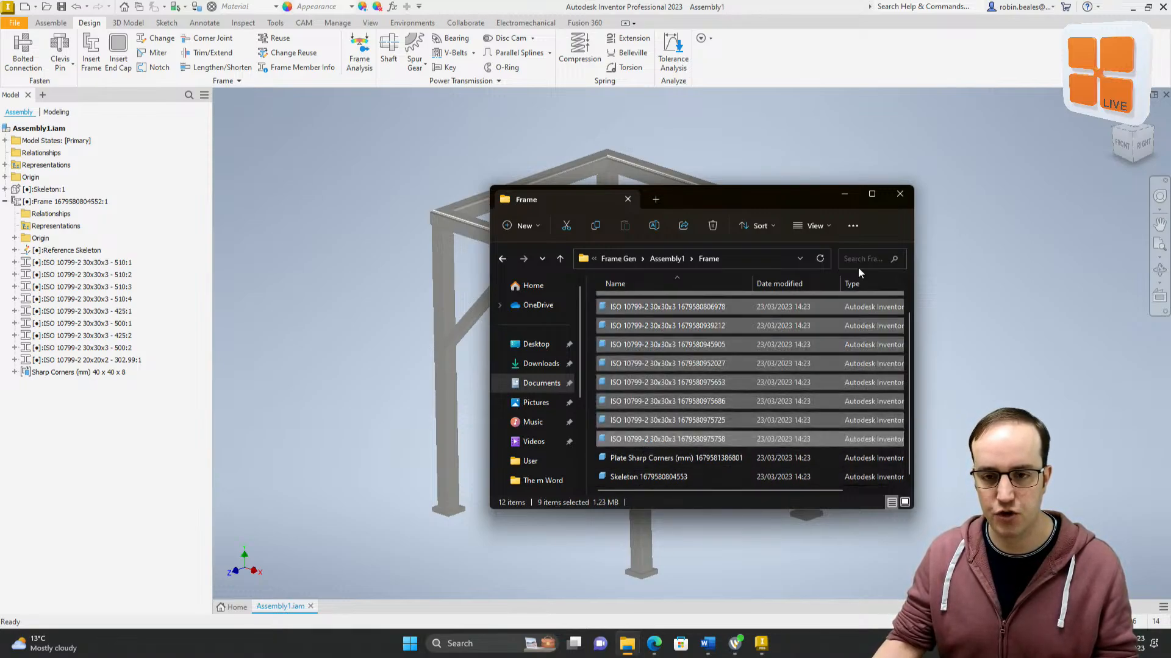
left_click(900, 194)
key("F4")
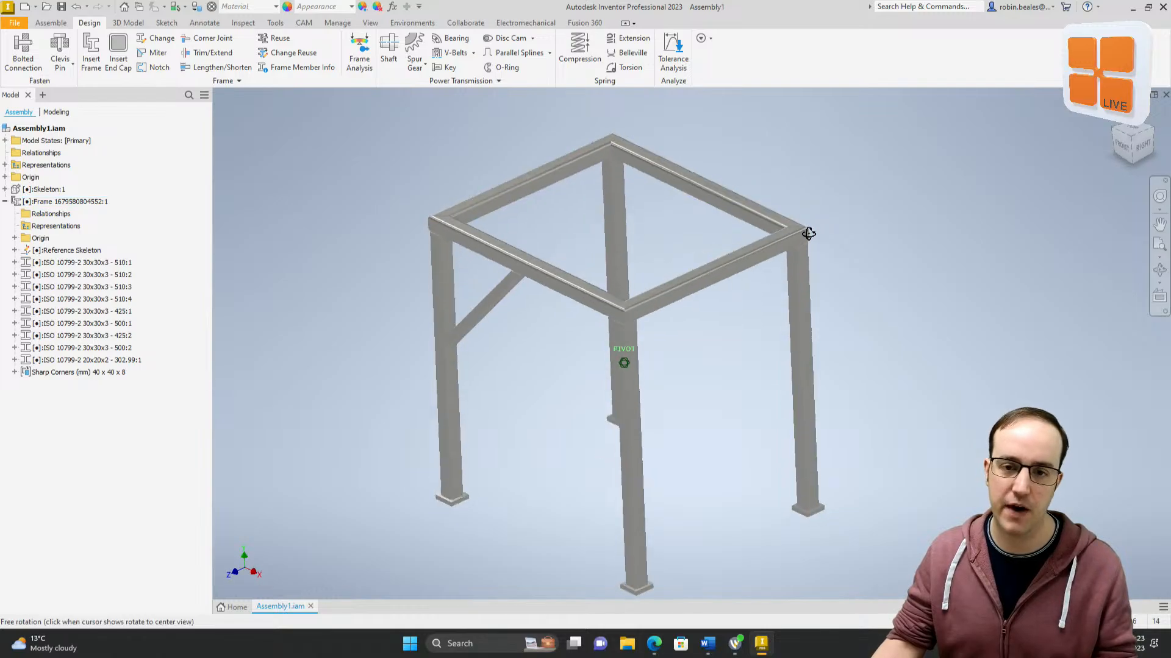
Step: Turn on visibility of the Skeleton part in the assembly and suppress that part
left_click_drag(808, 234, 799, 232)
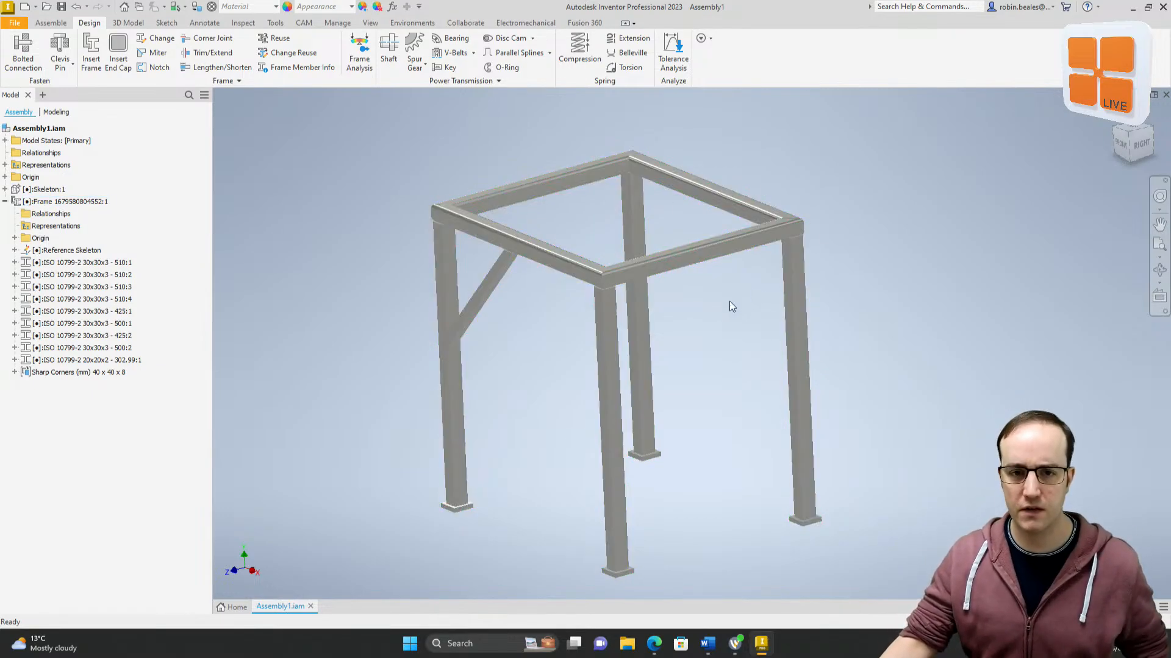
mouse_move(728, 313)
middle_mouse_down("shift")
mouse_move(664, 295)
mouse_move(659, 340)
mouse_move(680, 280)
mouse_move(670, 286)
middle_mouse_up("shift")
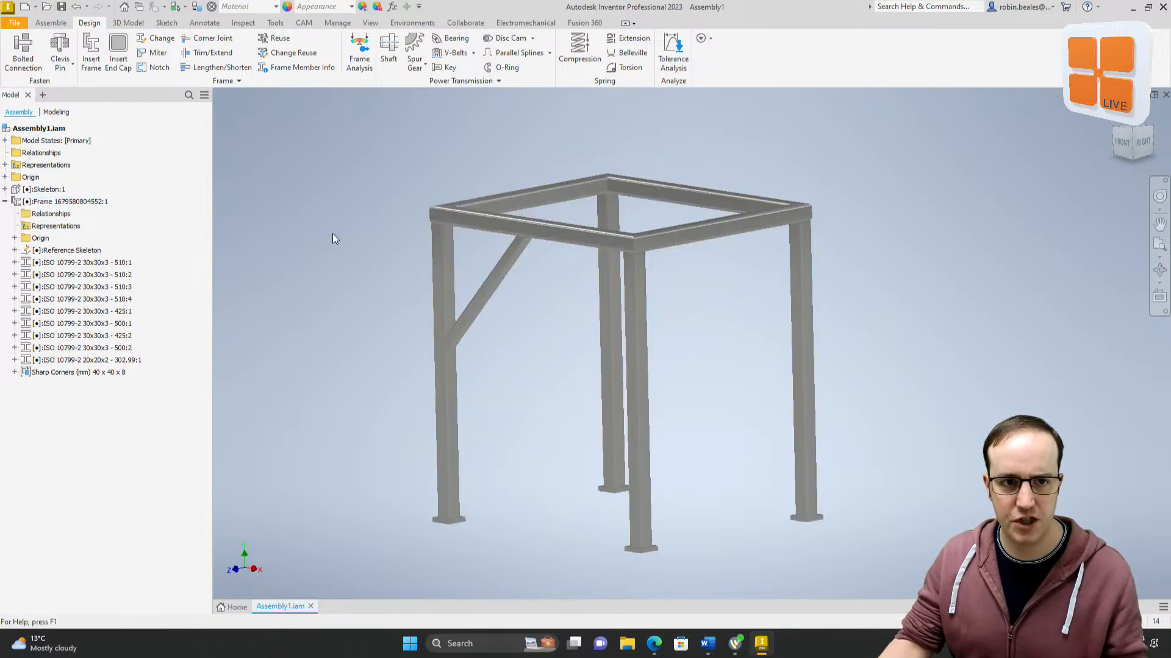
mouse_move(508, 401)
middle_mouse_down("shift")
mouse_move(481, 434)
mouse_move(536, 470)
mouse_move(545, 457)
middle_mouse_up("shift")
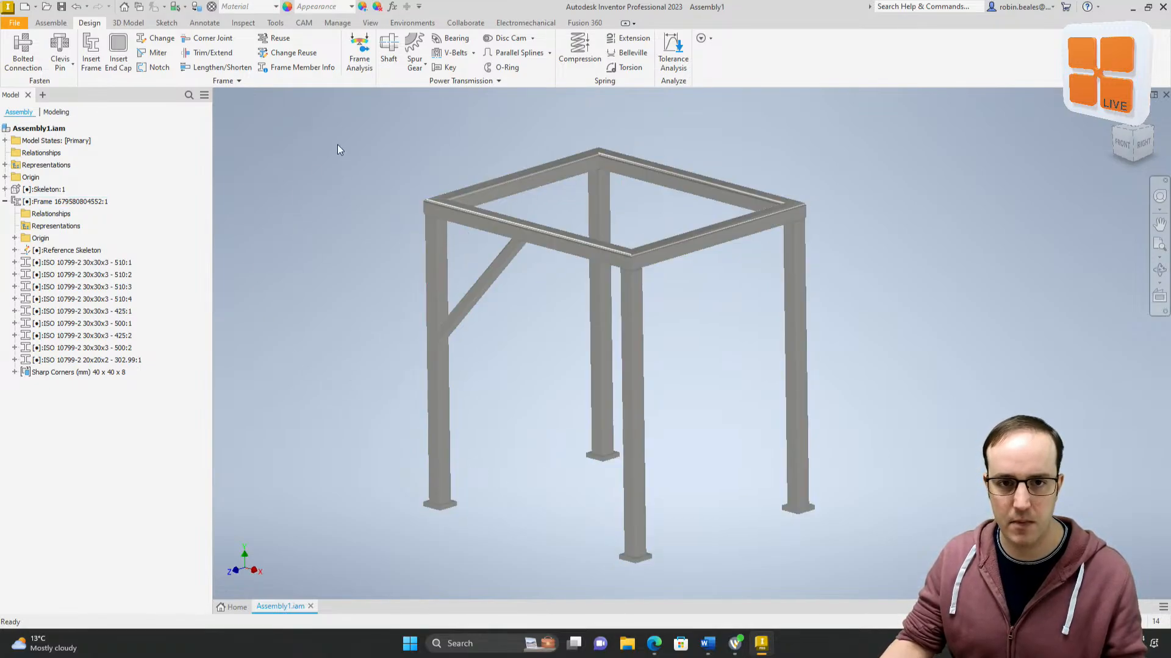
right_click(50, 191)
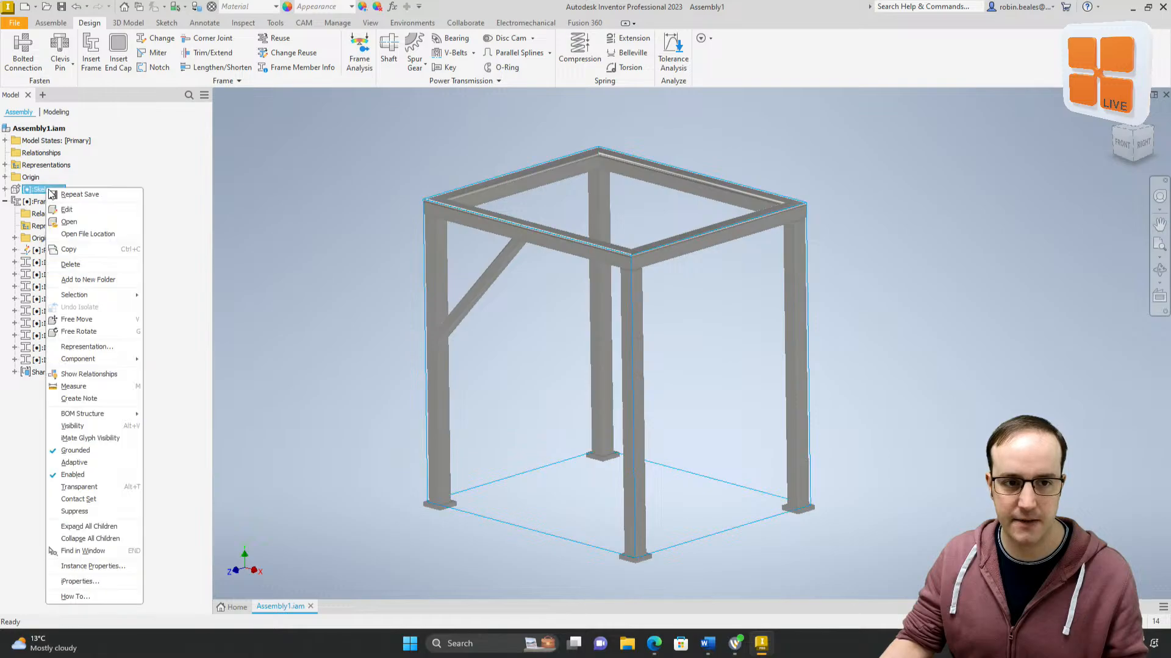
left_click(83, 426)
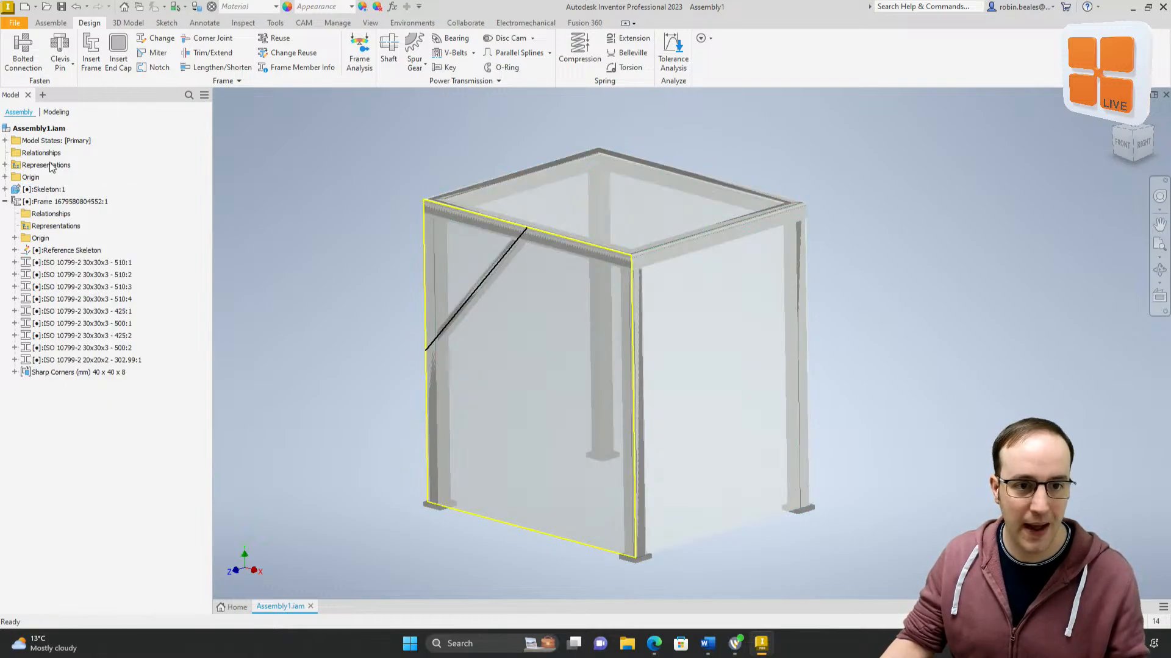
right_click(49, 190)
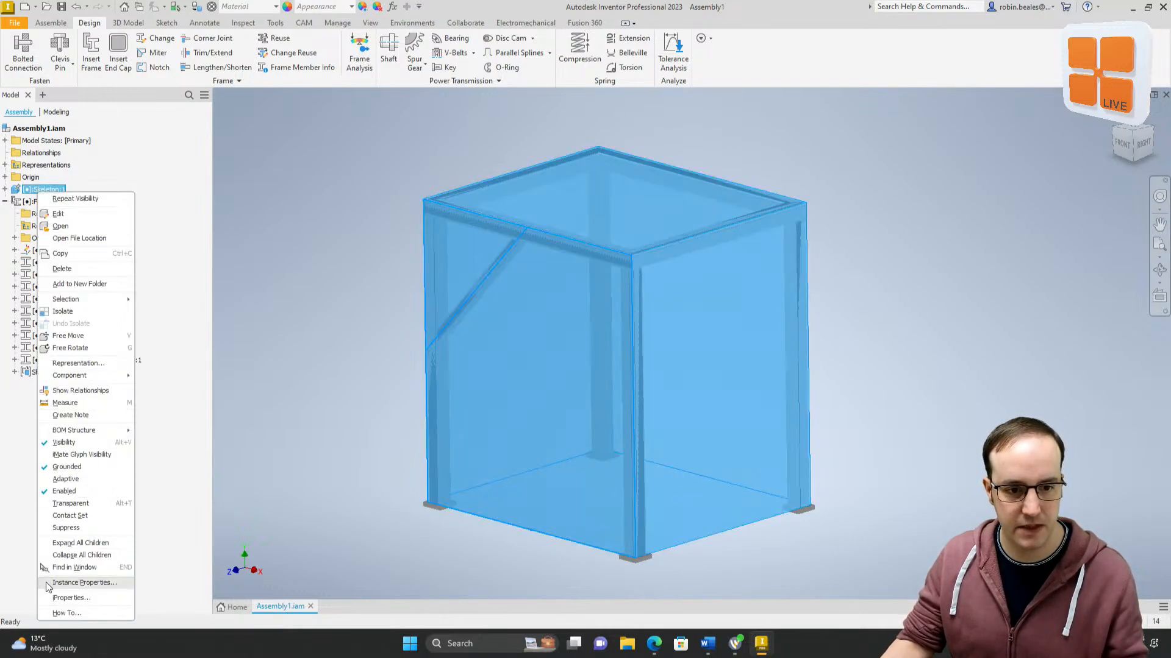
left_click(68, 528)
left_click(560, 347)
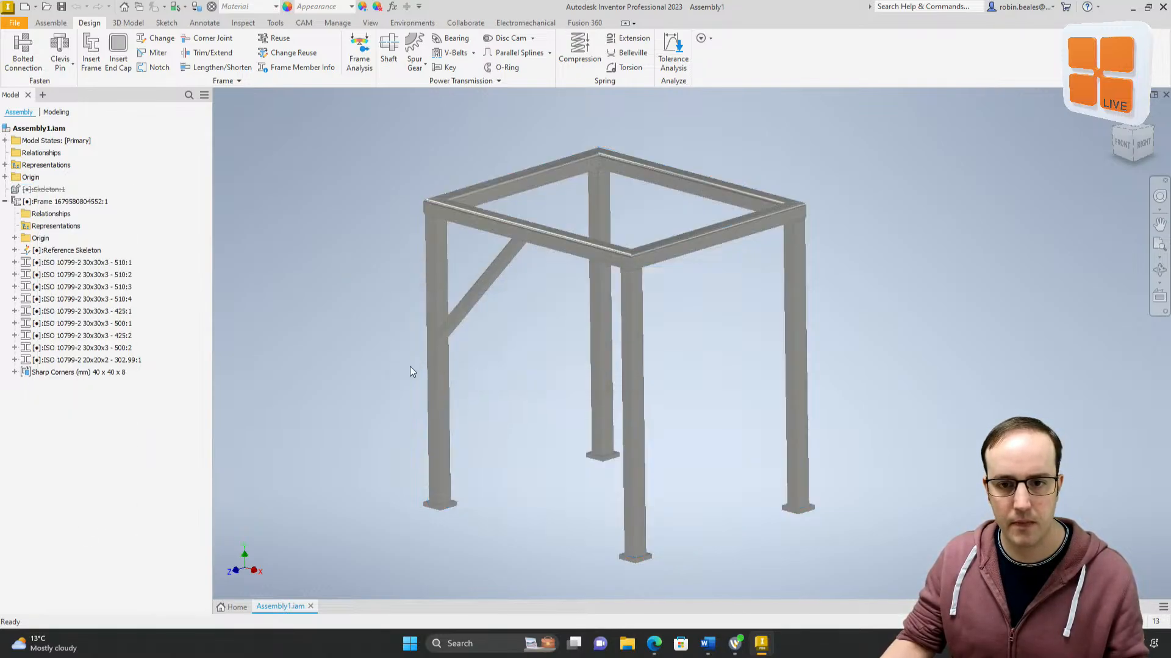
Step: Save the changes to Assembly1.iam and enter the Frame Analysis environment
left_click(61, 6)
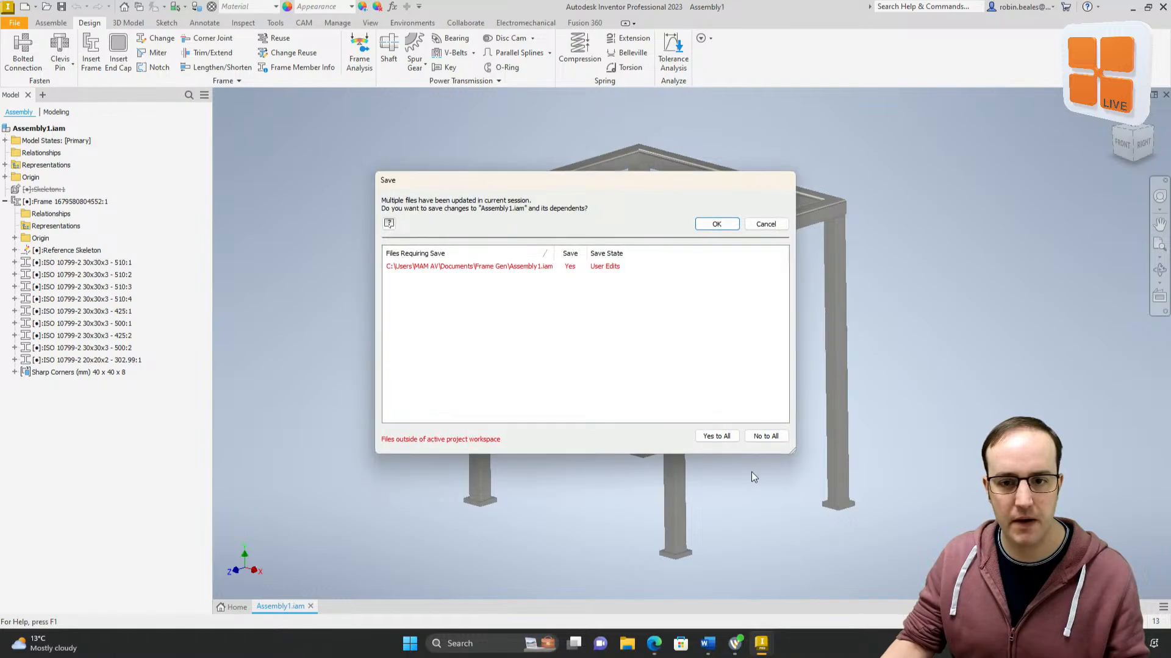
left_click(717, 224)
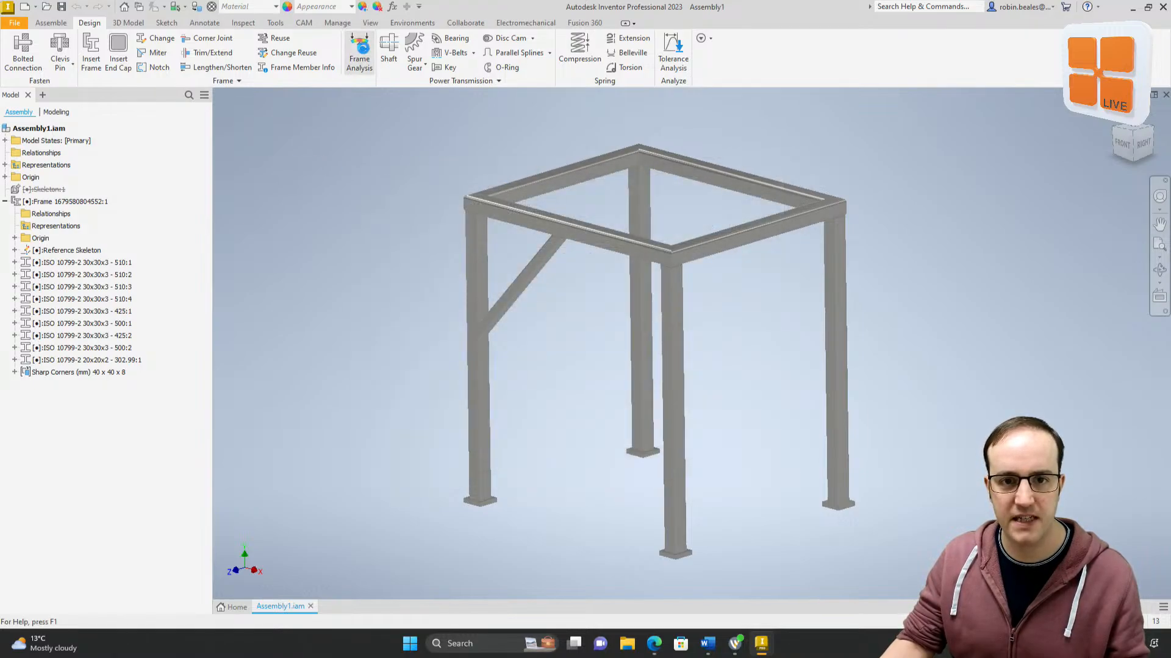
left_click(360, 50)
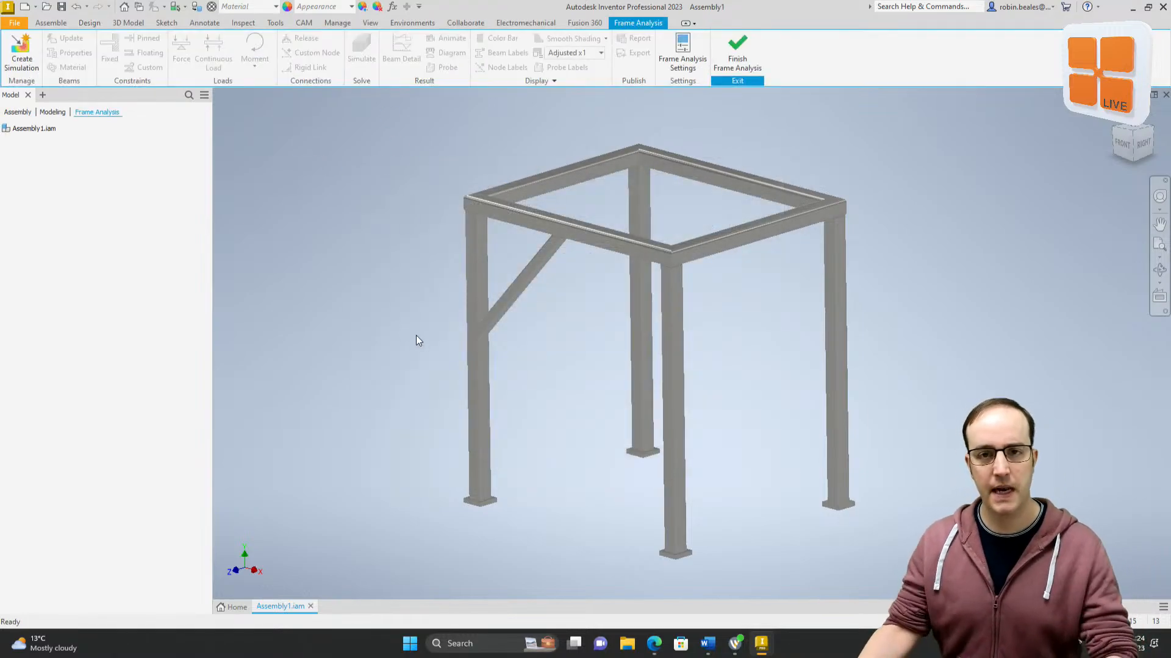
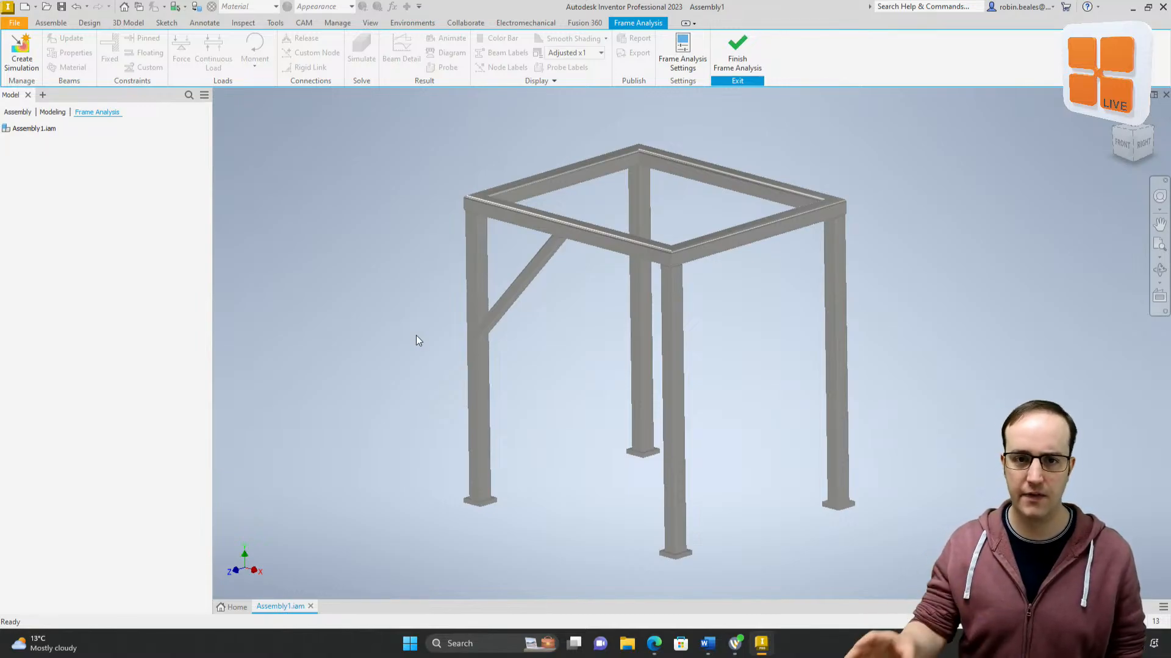
Step: Create a Static Analysis simulation of the frame, check the model messages and dismiss them
middle_click_drag(587, 335, 591, 335)
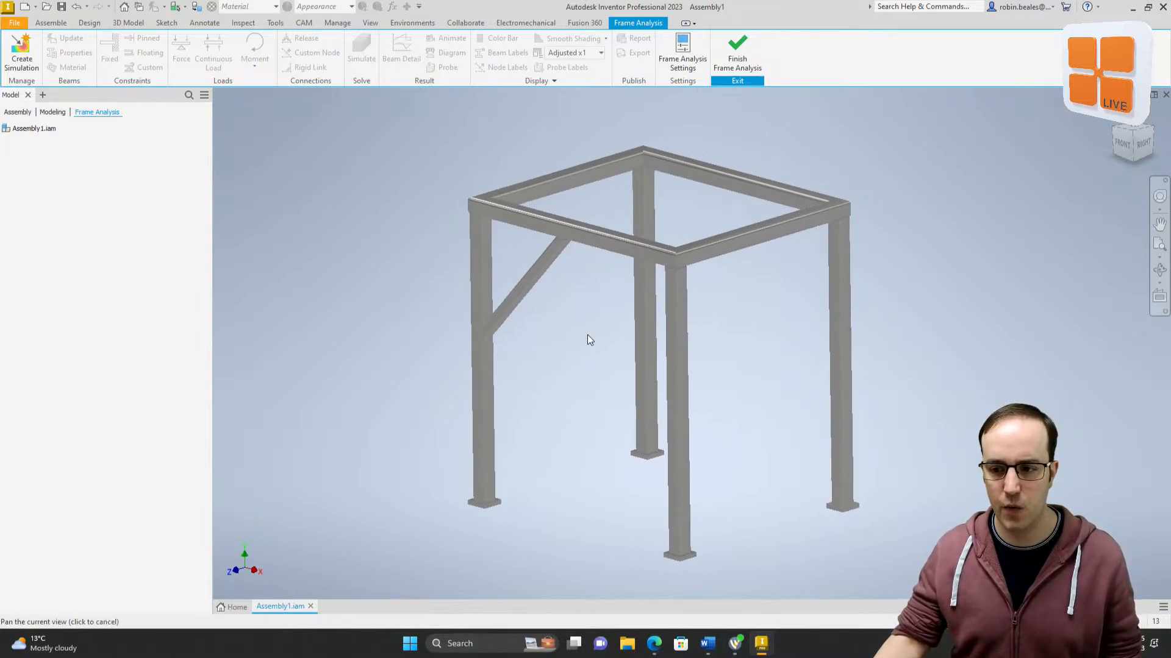
middle_click_drag(474, 278, 430, 267)
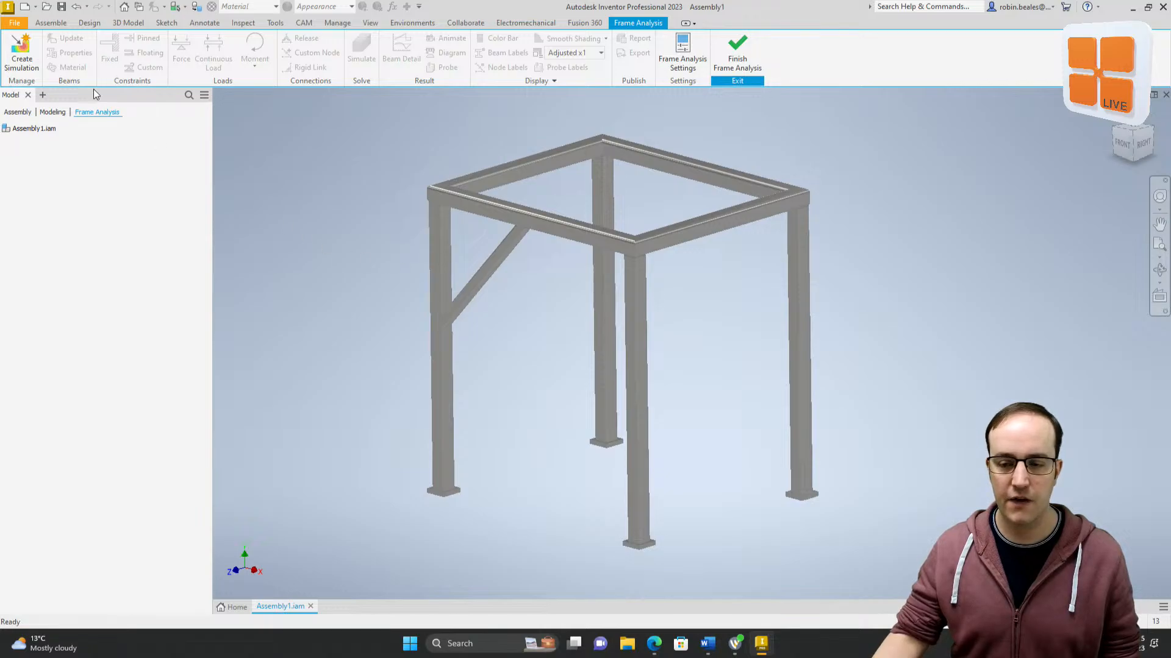
left_click(23, 58)
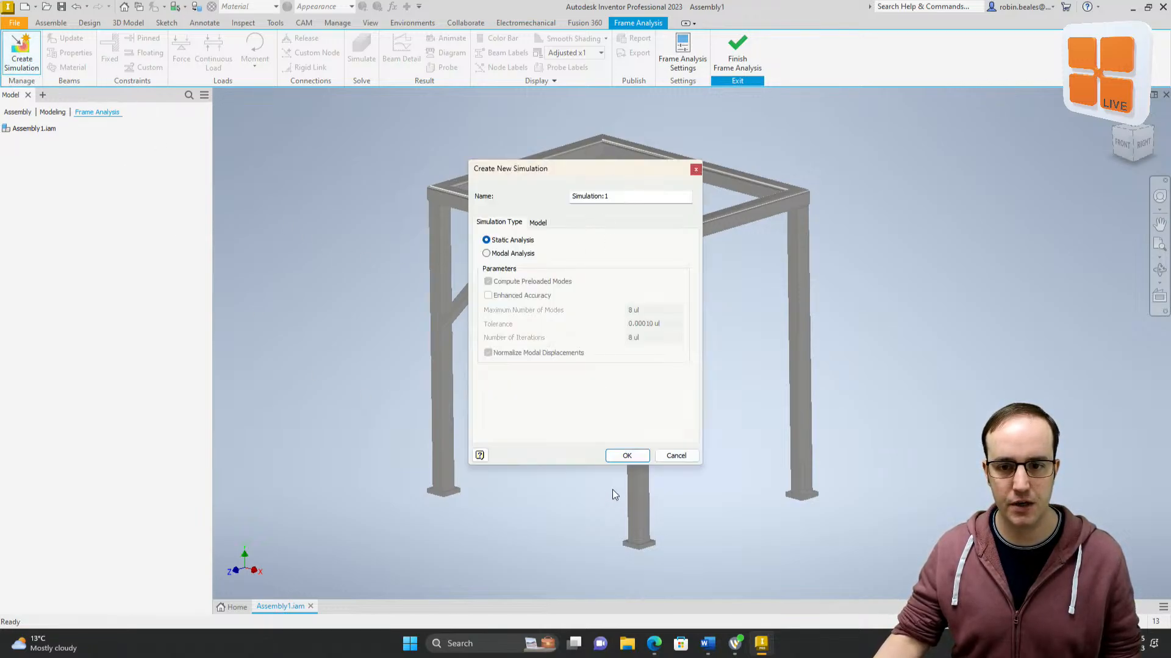
left_click(627, 456)
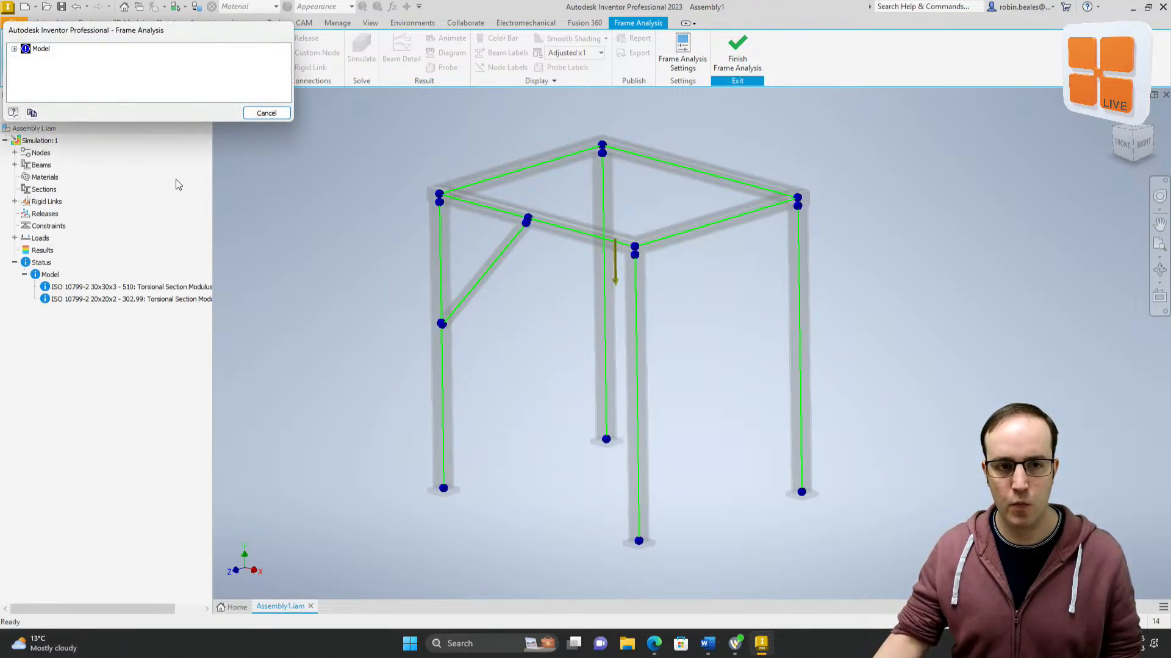
left_click(15, 48)
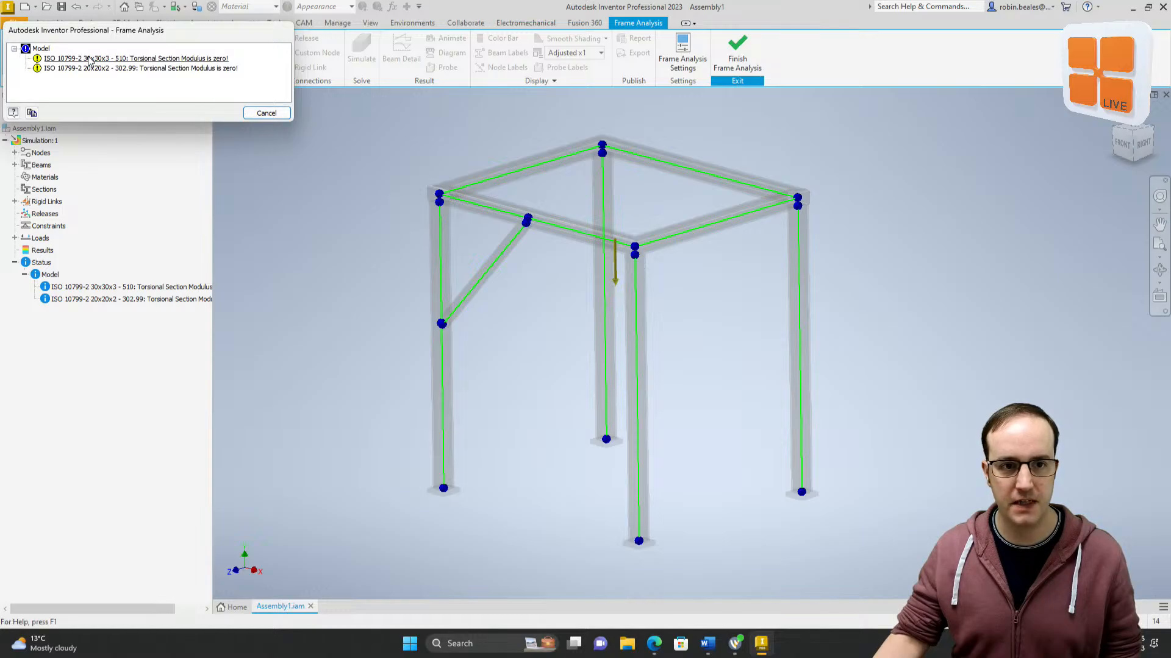
left_click(267, 112)
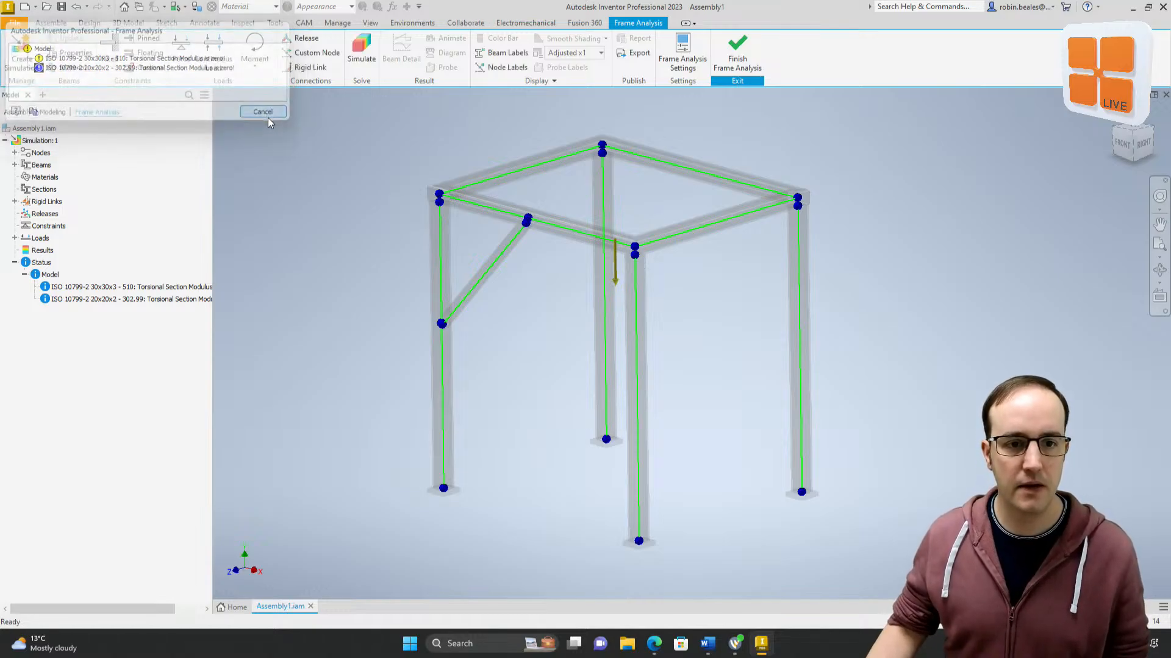
Step: Review the material properties assigned to the frame's beams without changing them
middle_click_drag(499, 340, 547, 342, "shift")
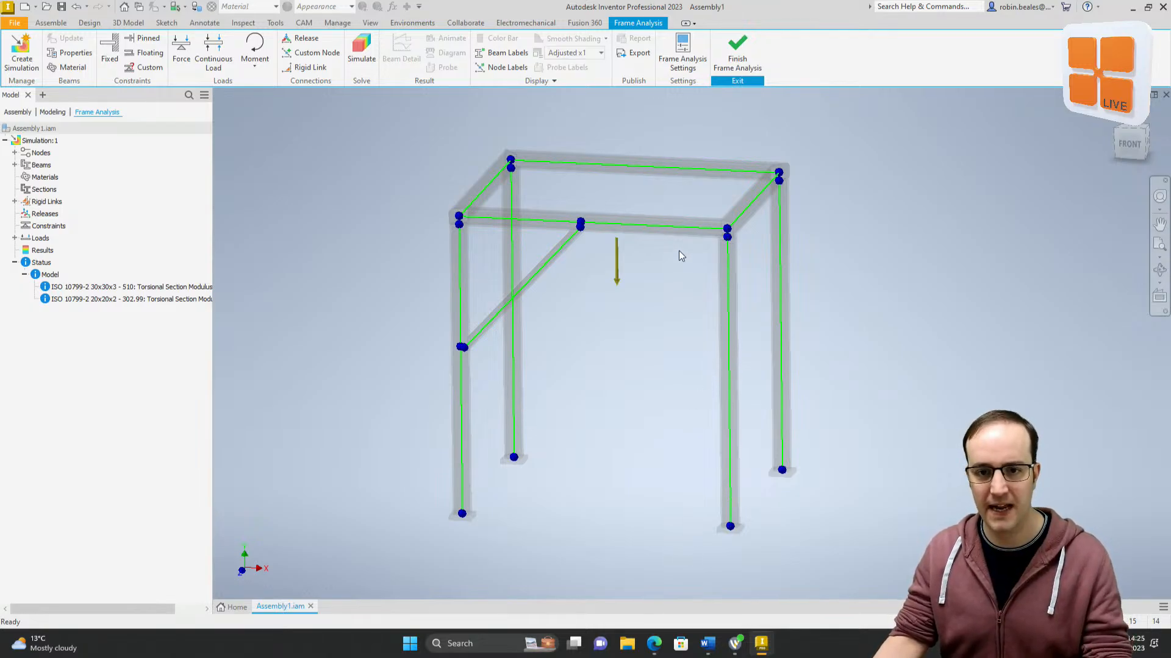
middle_click_drag(541, 342, 520, 330, "shift")
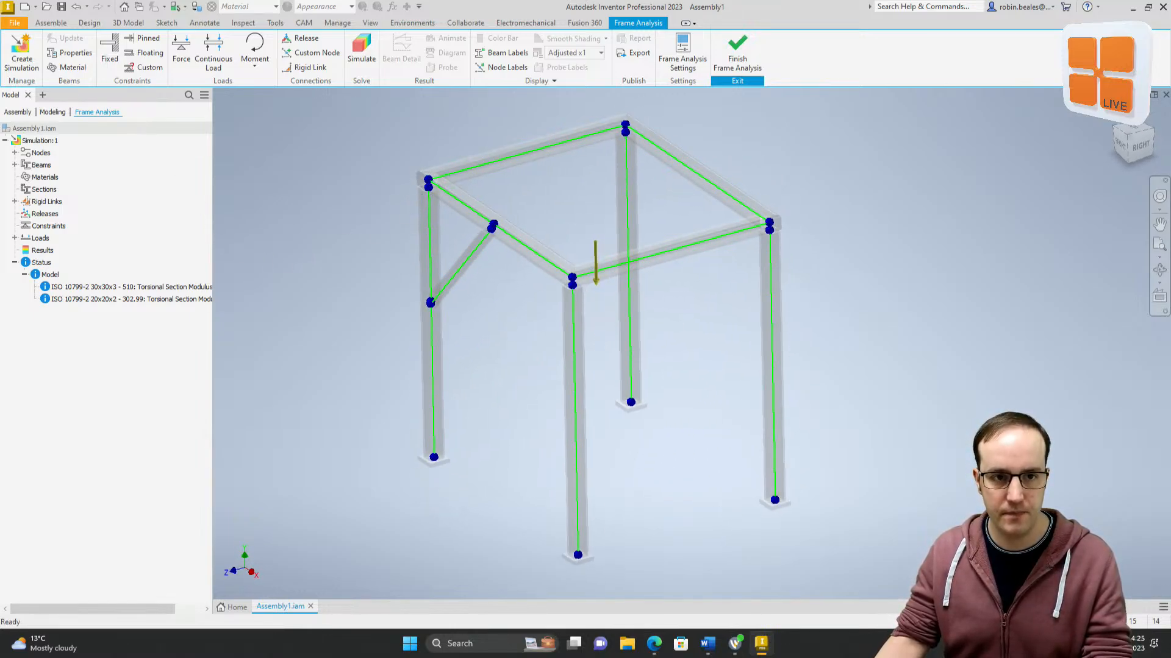
left_click(78, 67)
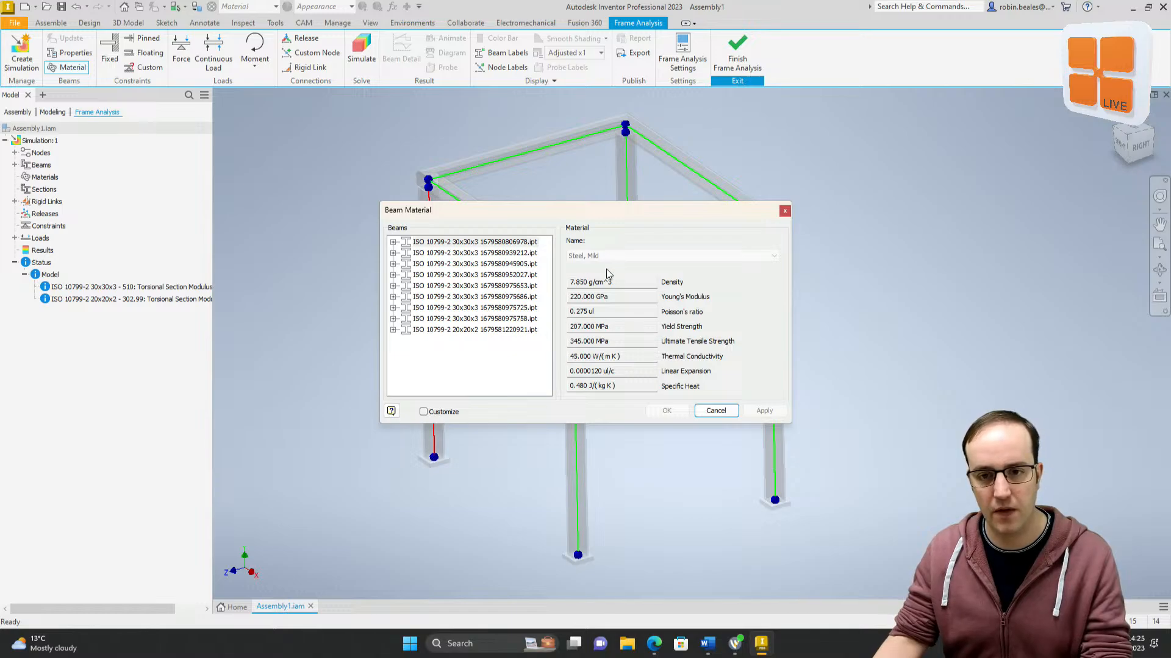
left_click(717, 411)
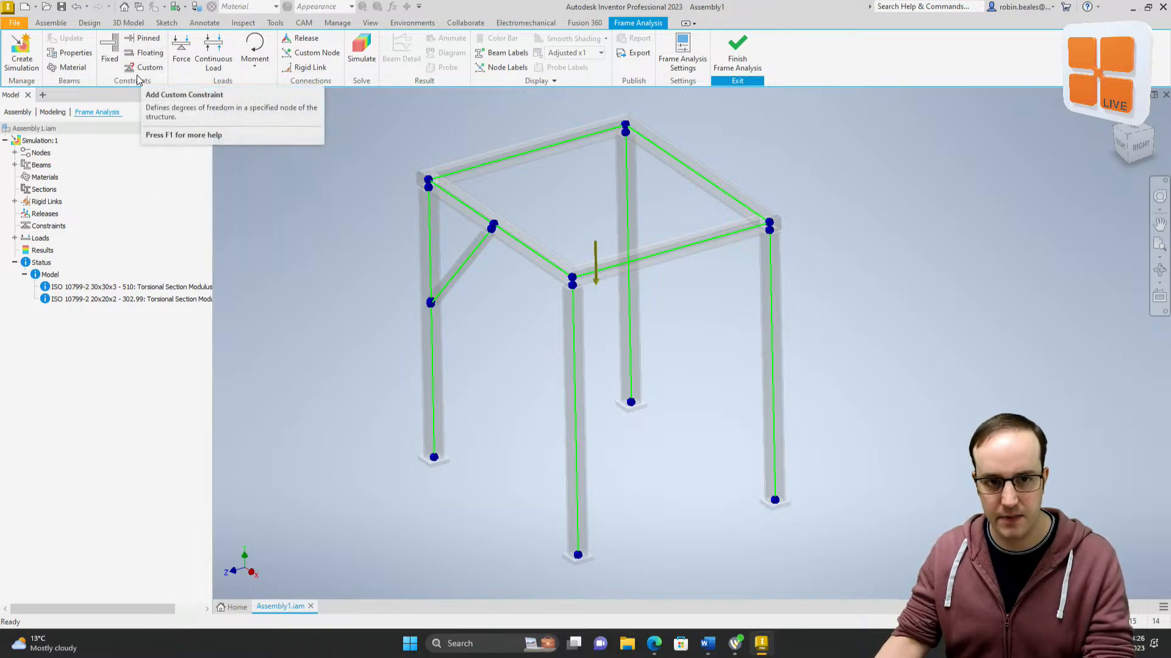
Step: Apply fixed constraints to the bottom nodes of all four legs
left_click(110, 58)
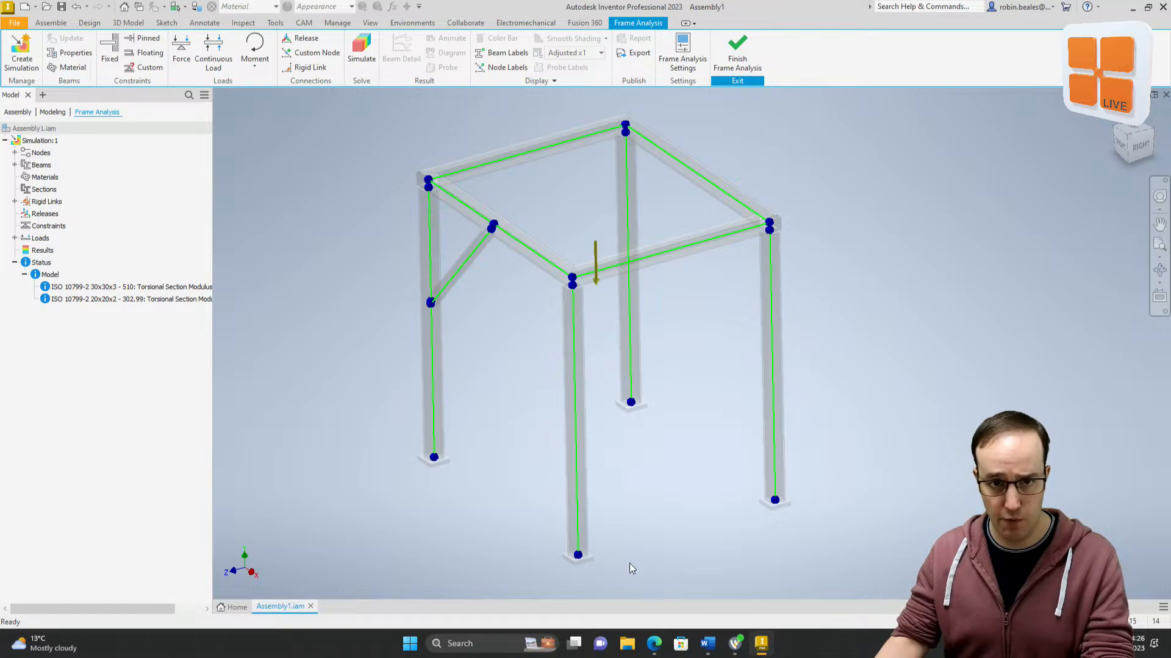
left_click(110, 55)
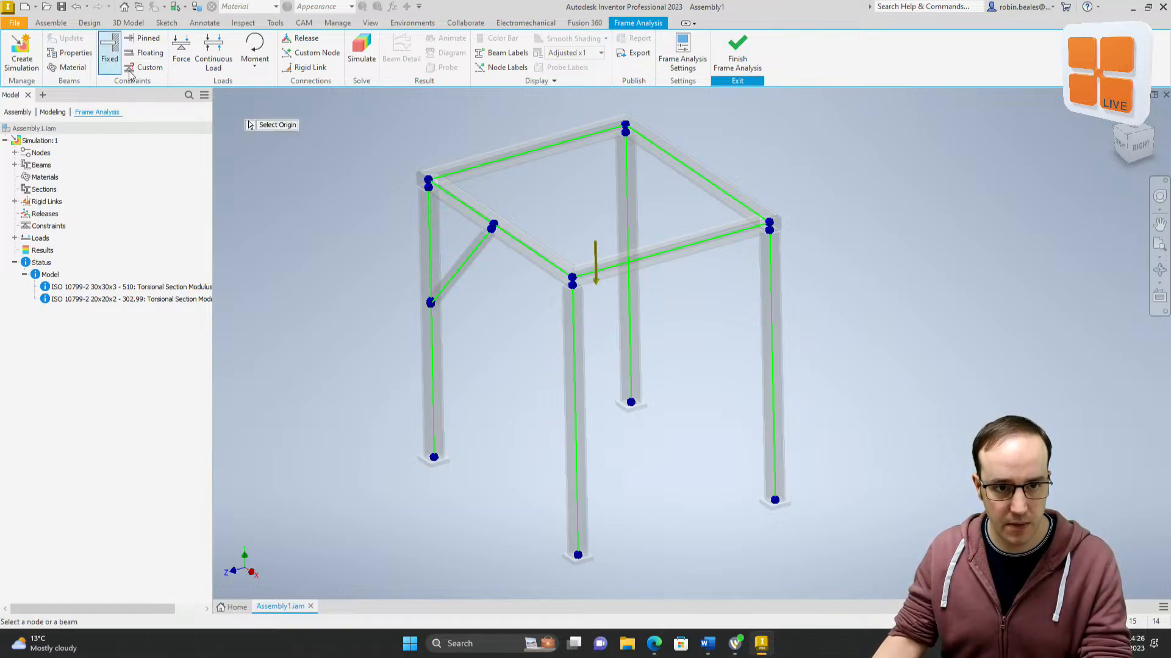
left_click(433, 459)
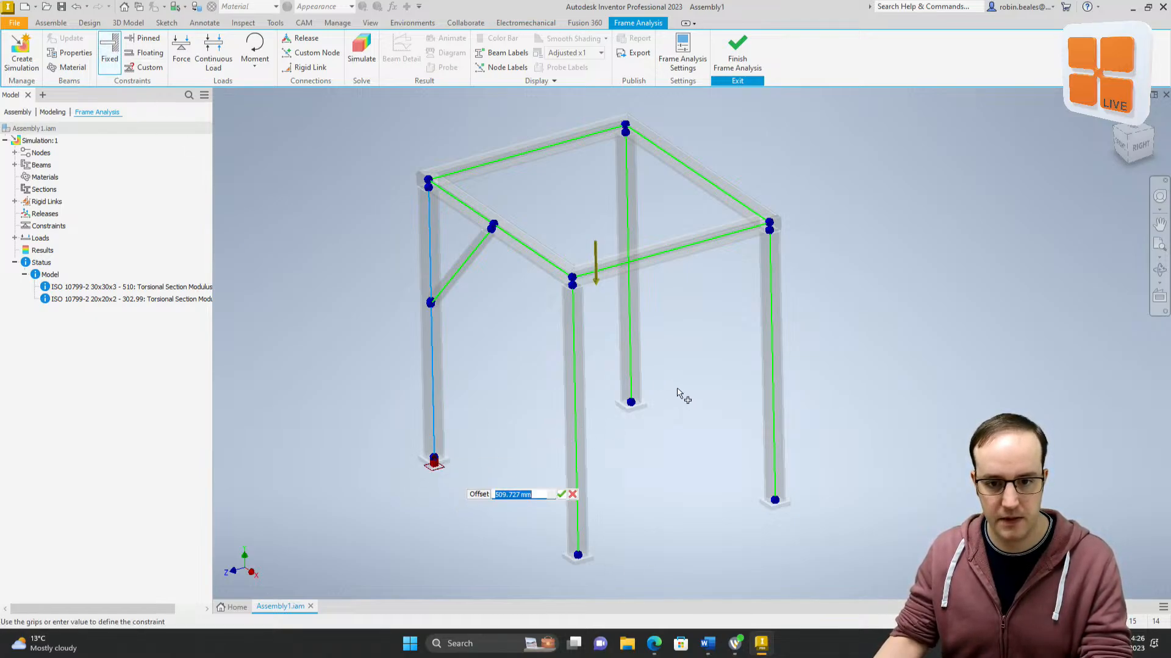
left_click(562, 495)
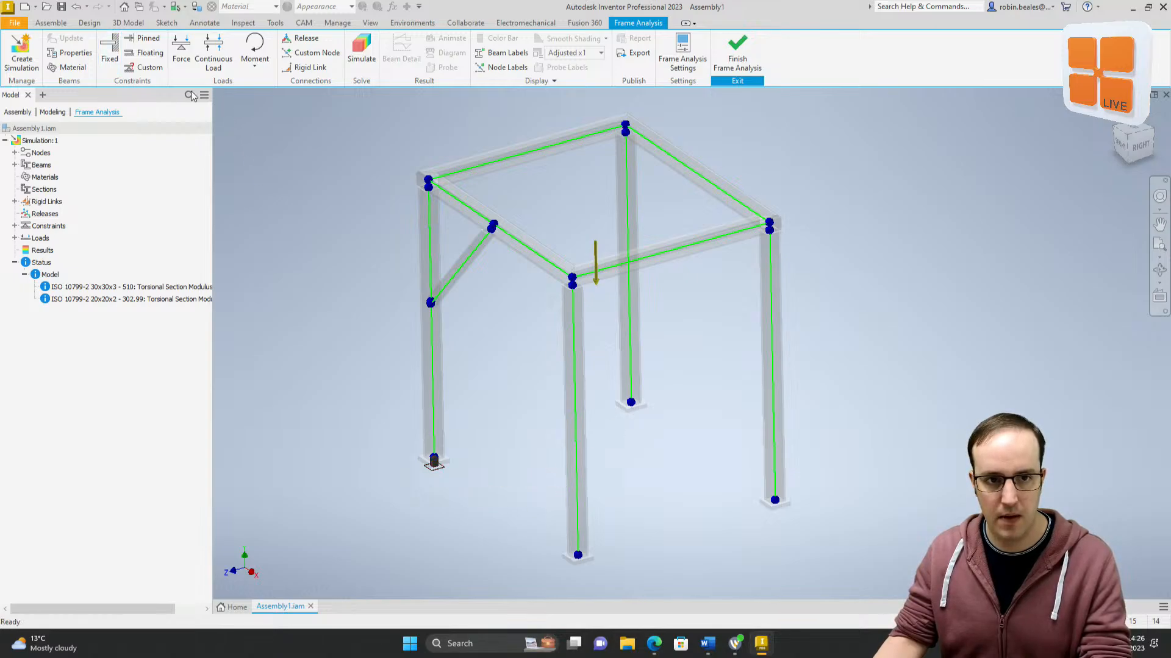
left_click(631, 404)
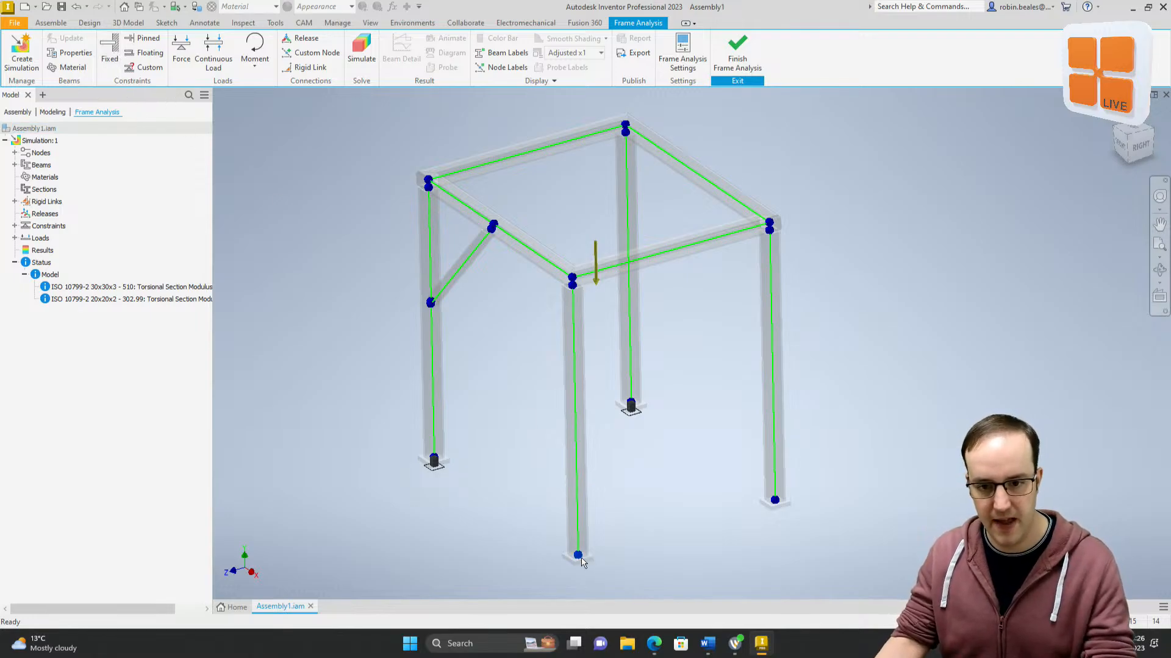
left_click(110, 50)
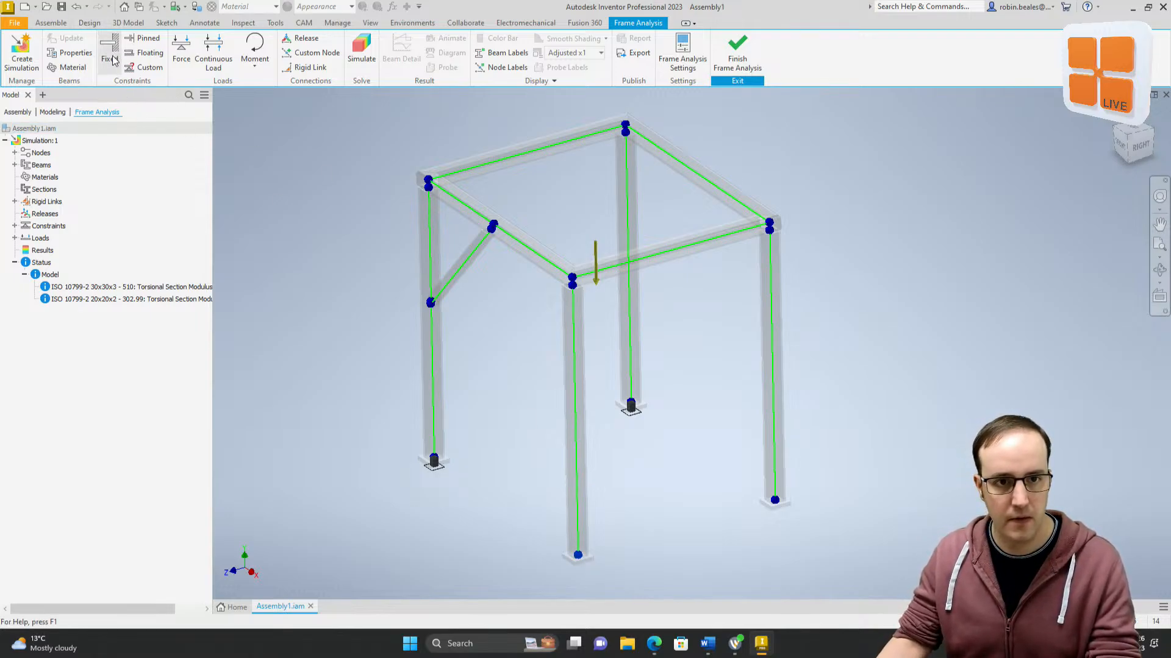
left_click(578, 557)
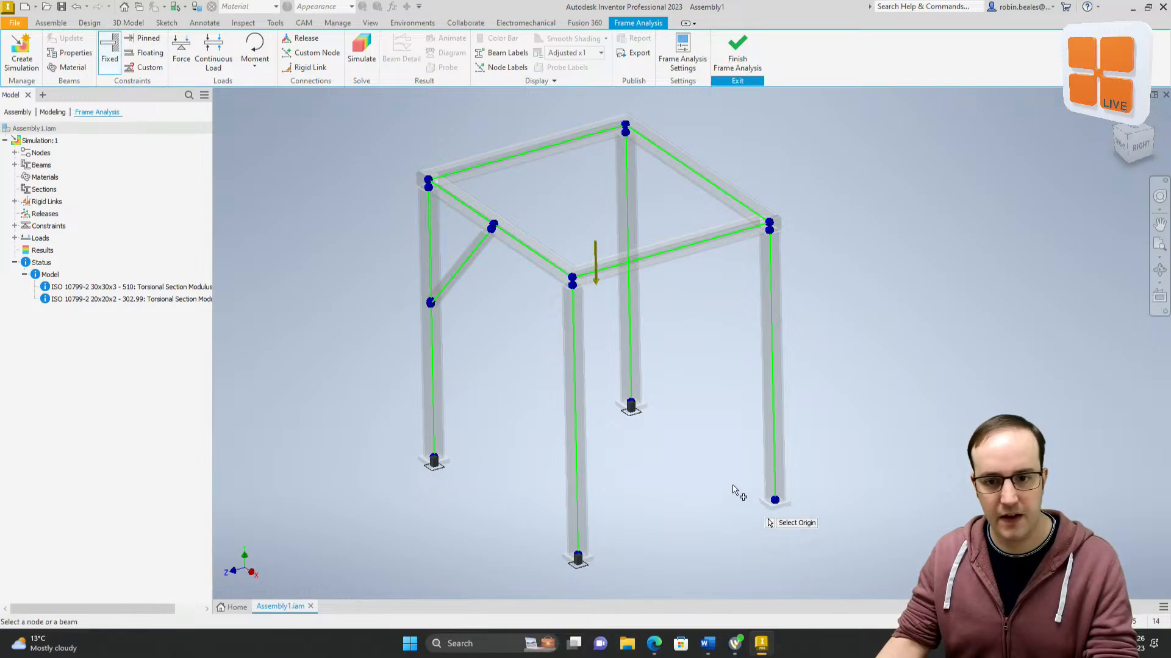
left_click(776, 505)
key("Escape")
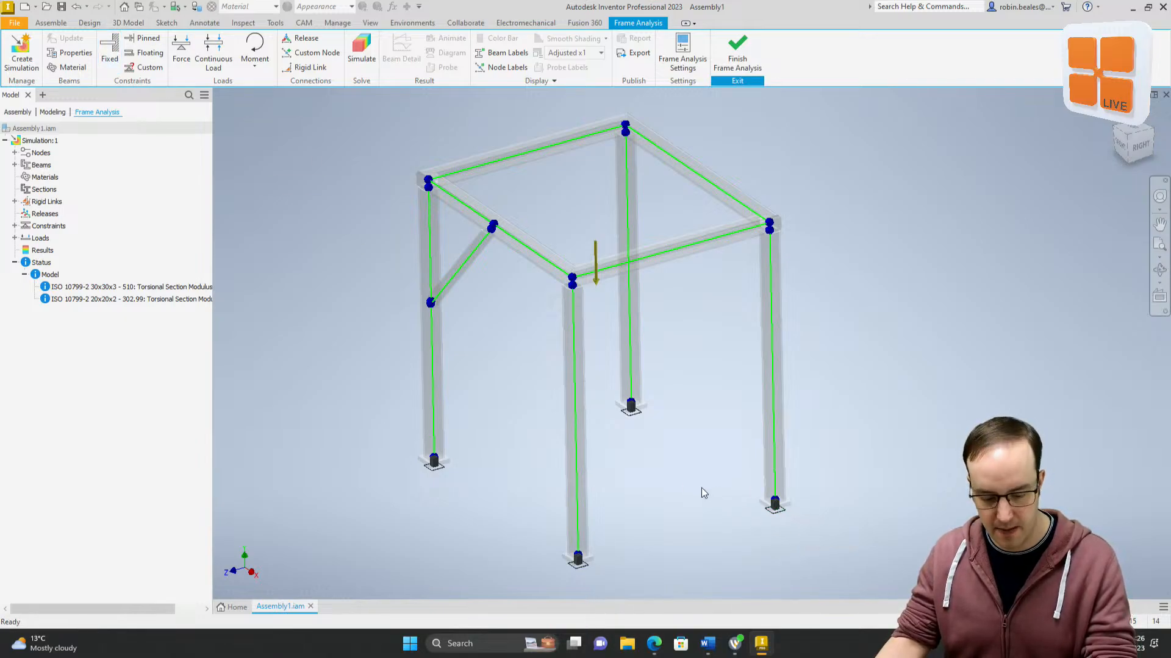
Step: Apply a downward force to the top side beam beside the braced corner, at an offset of 250 mm
middle_click_drag(700, 492, 671, 486, "shift")
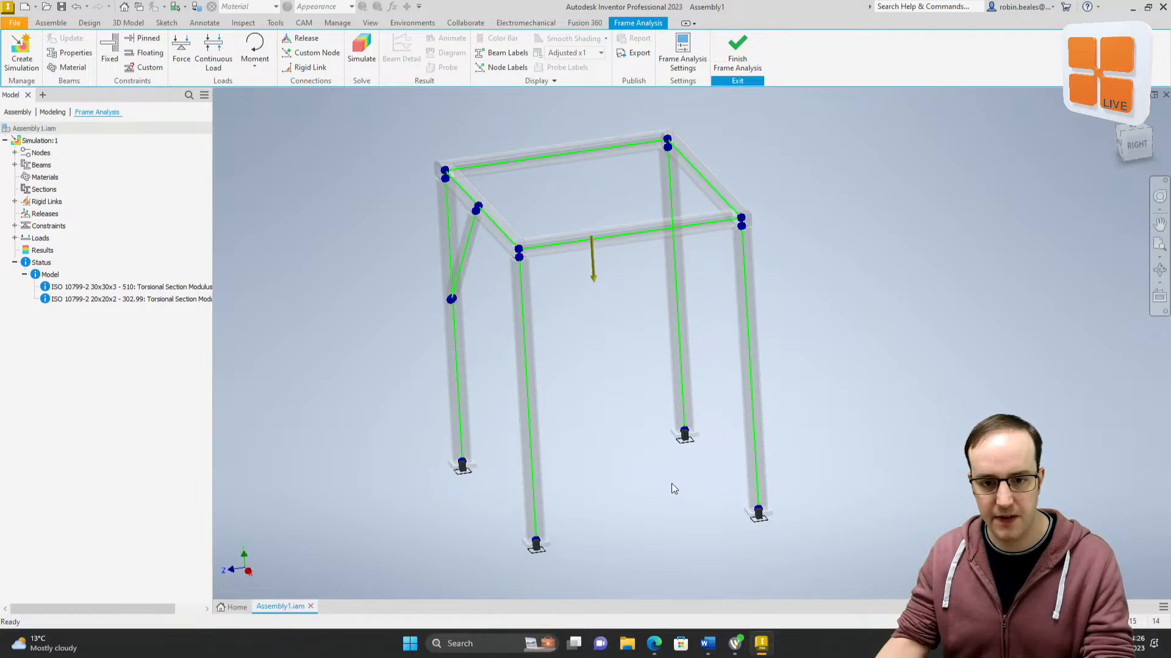
middle_click_drag(381, 380, 420, 359, "shift")
middle_click_drag(396, 276, 403, 305)
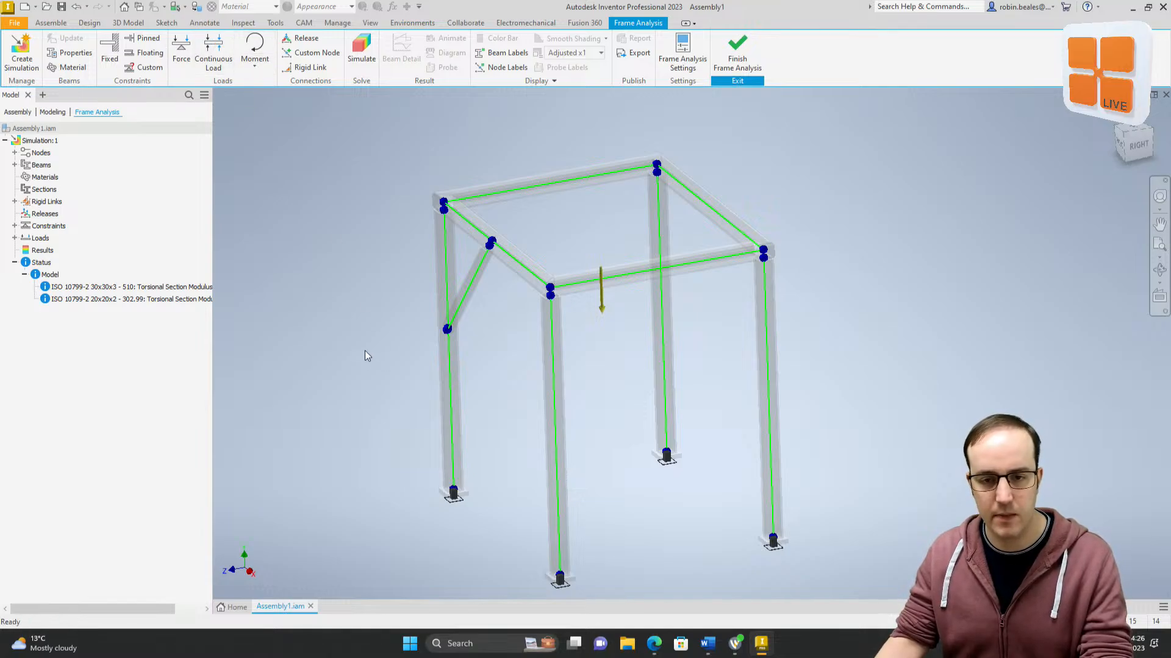
middle_click_drag(365, 350, 366, 339)
left_click(182, 59)
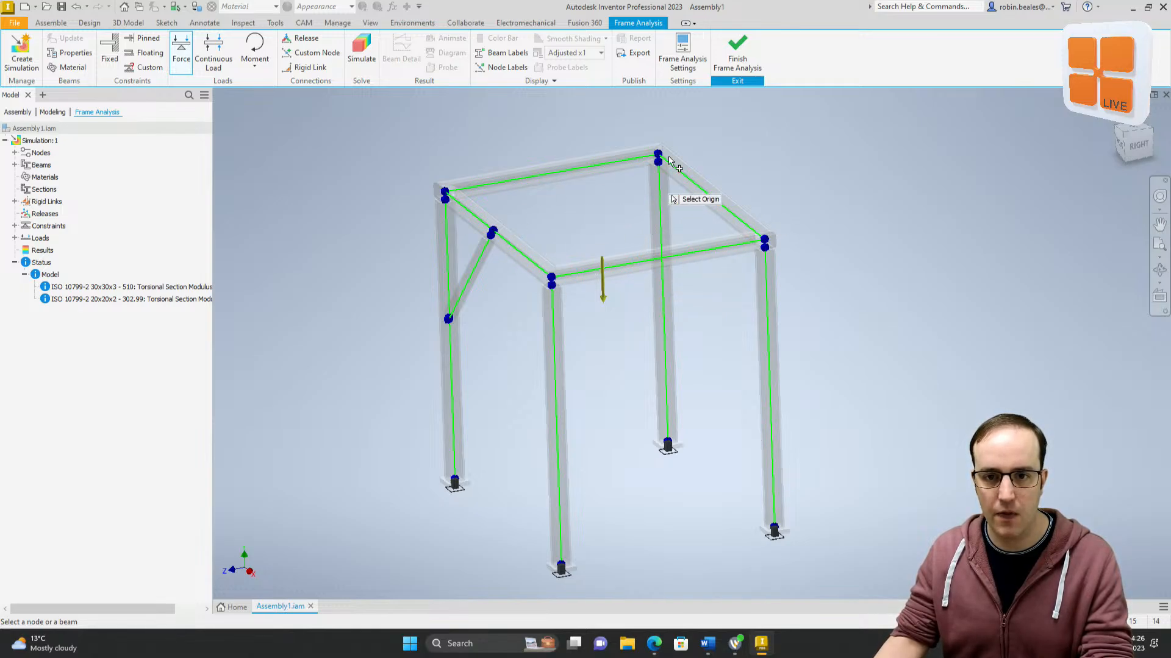
left_click(578, 167)
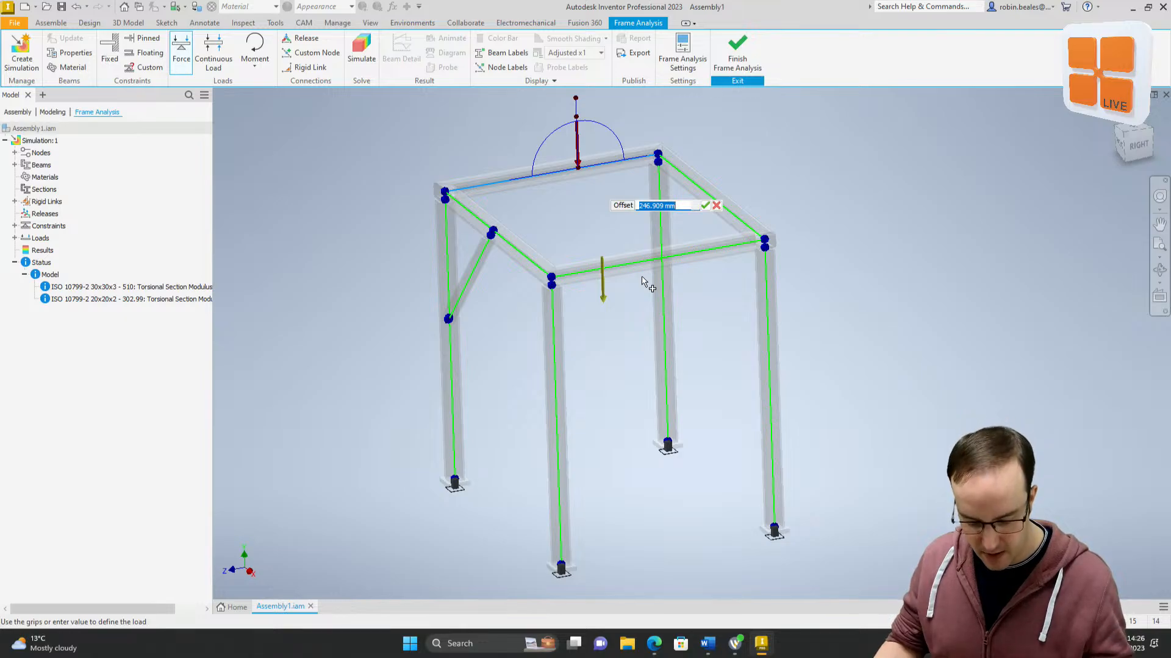
type("250")
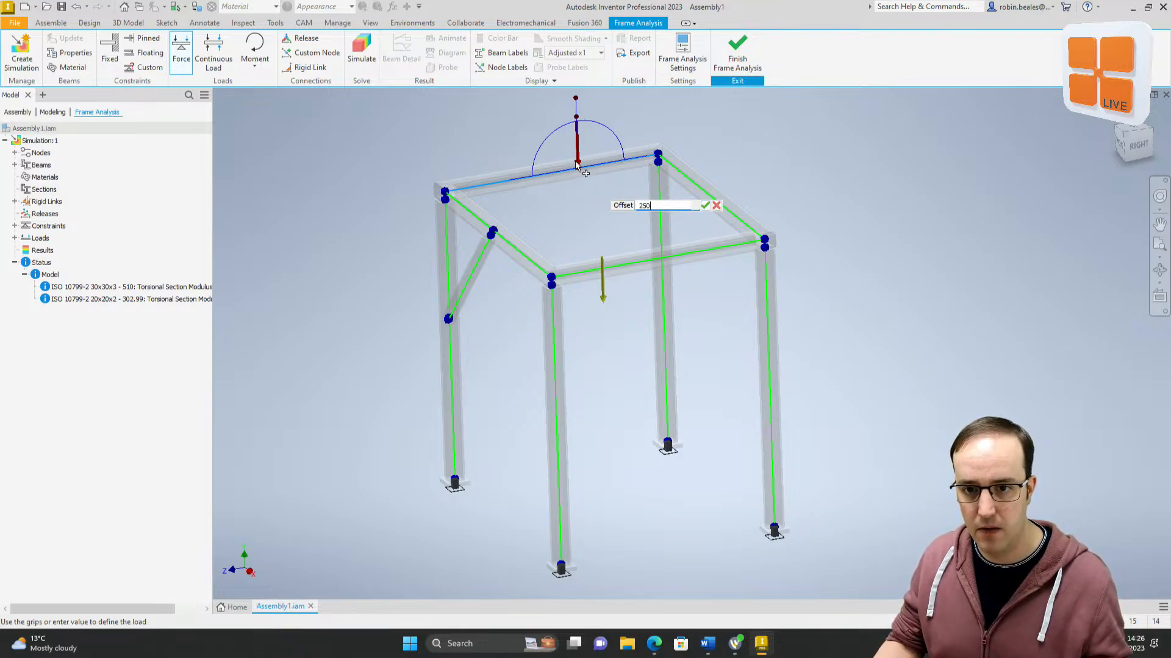
key("Return")
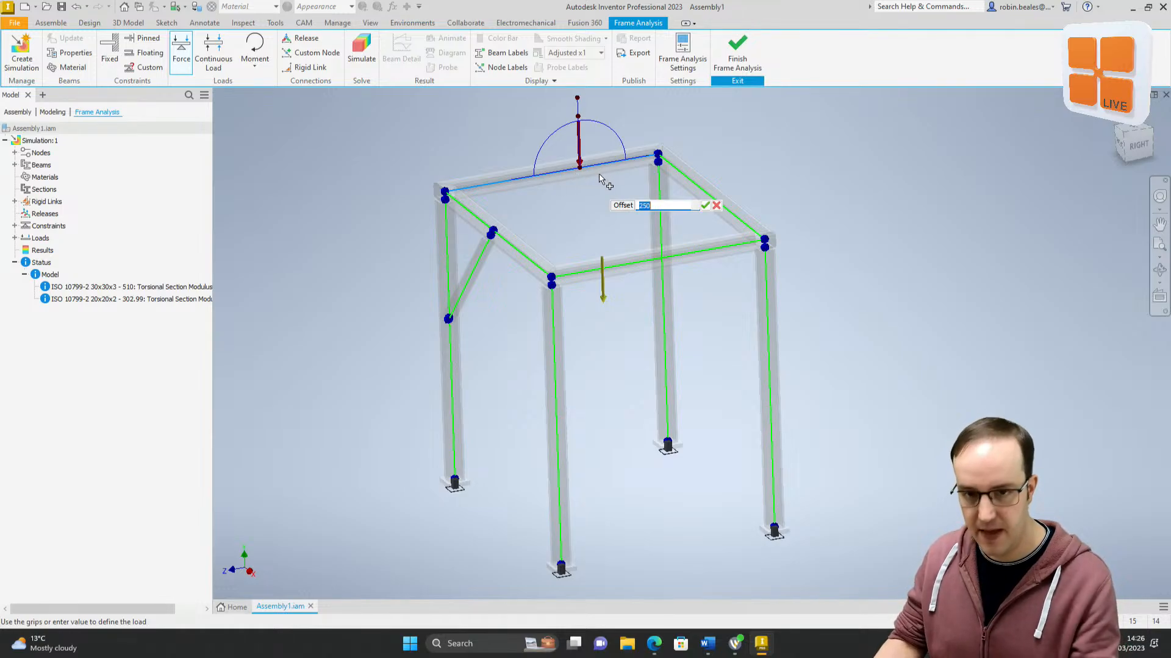
left_click(705, 206)
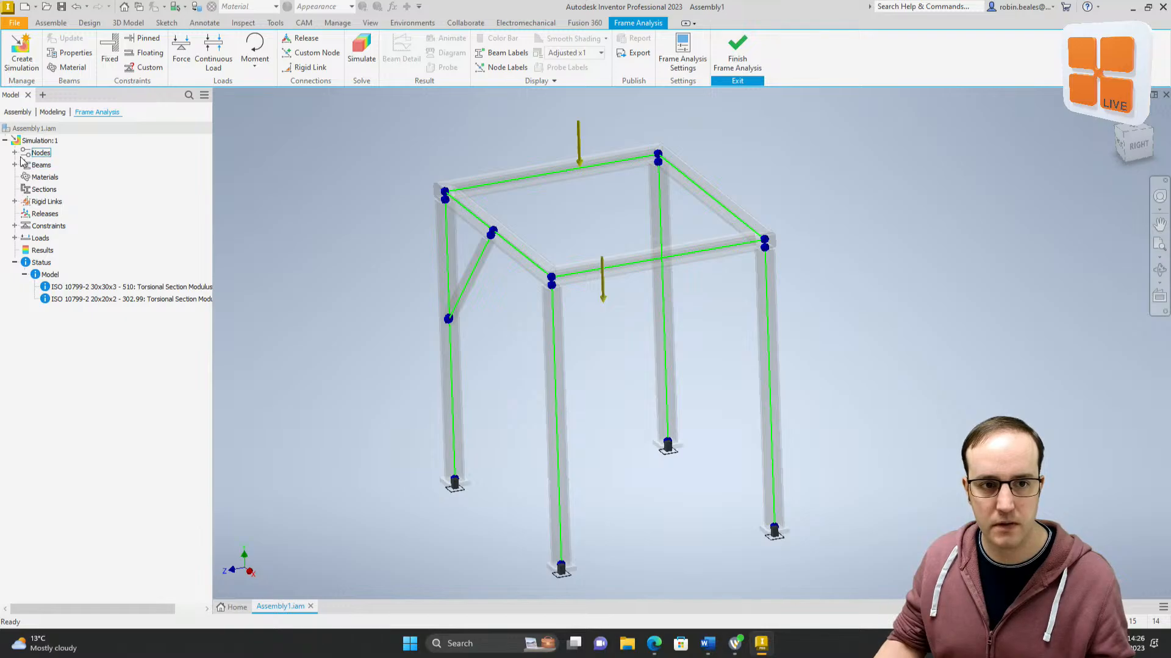
Step: Edit the first force load and set its magnitude to 250 N
left_click(15, 237)
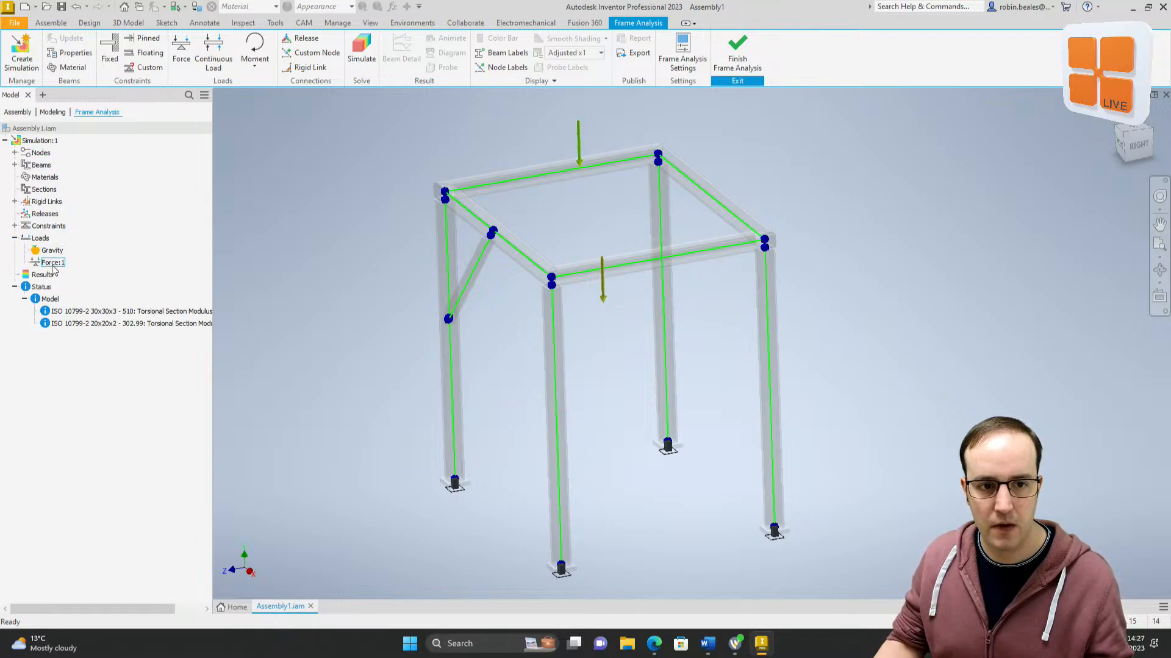
double_click(52, 262)
left_click(515, 264)
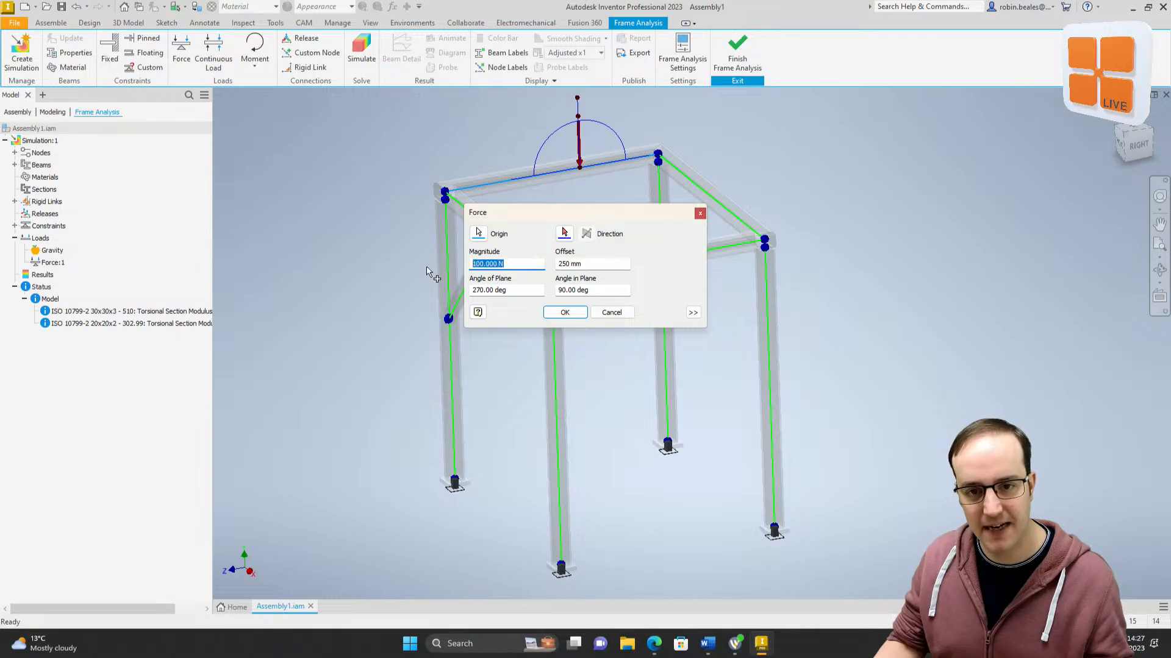
type("250")
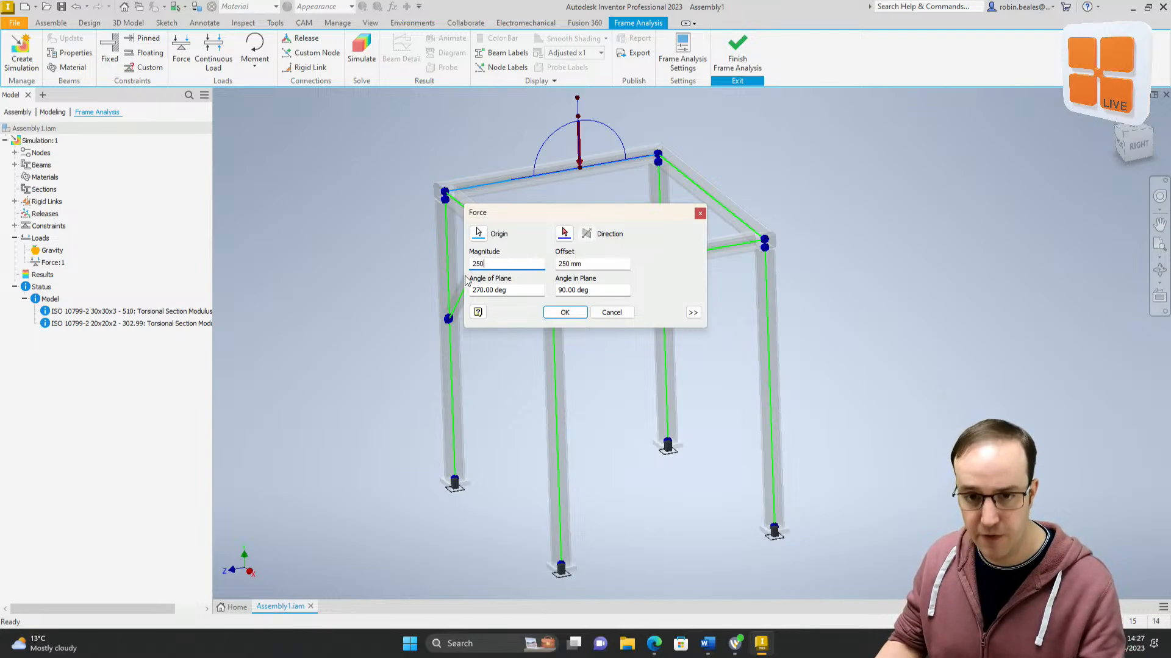
left_click(565, 313)
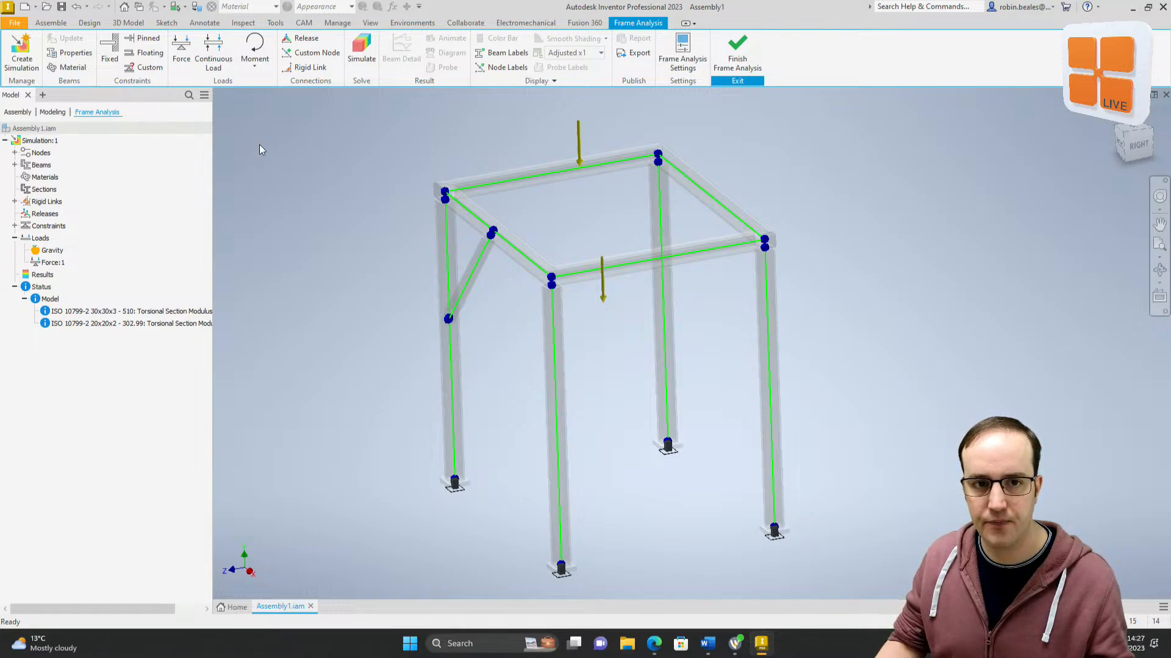
Step: Add a second downward force at a 250 mm offset on the opposite top side beam and change its magnitude
left_click(181, 52)
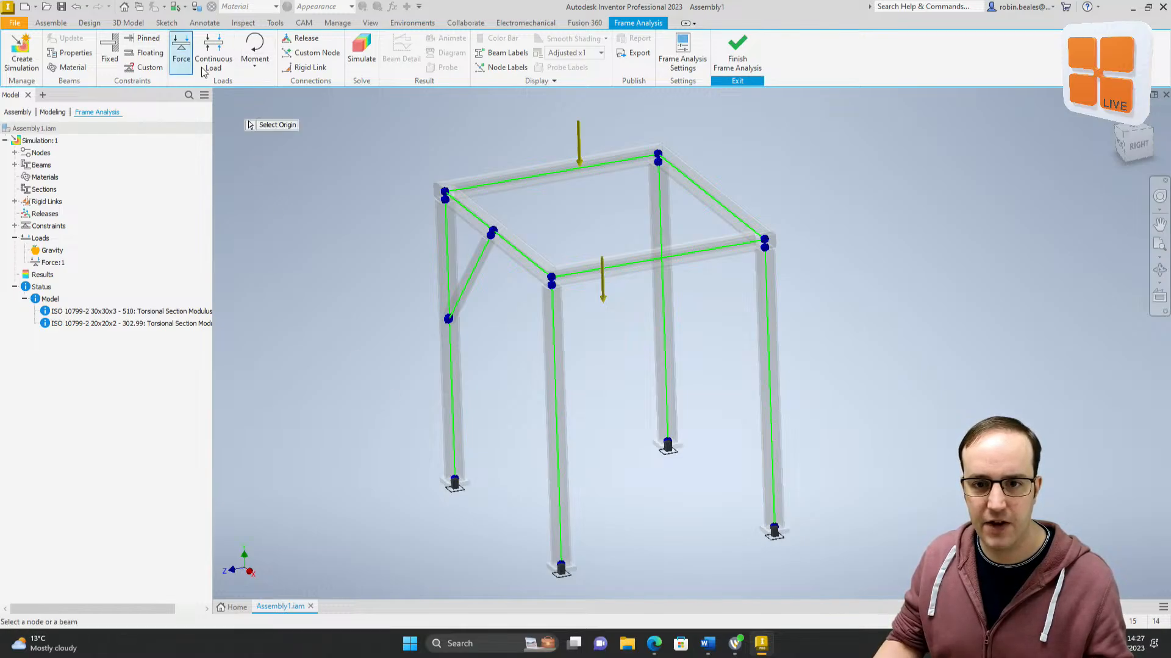
left_click(632, 267)
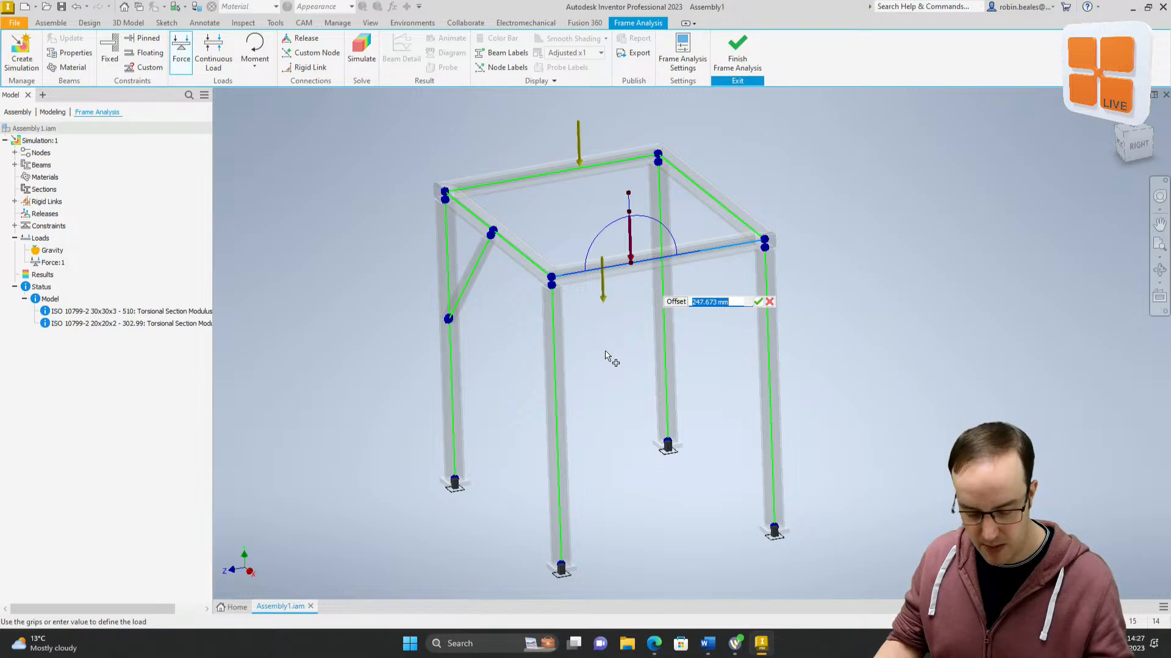
type("250")
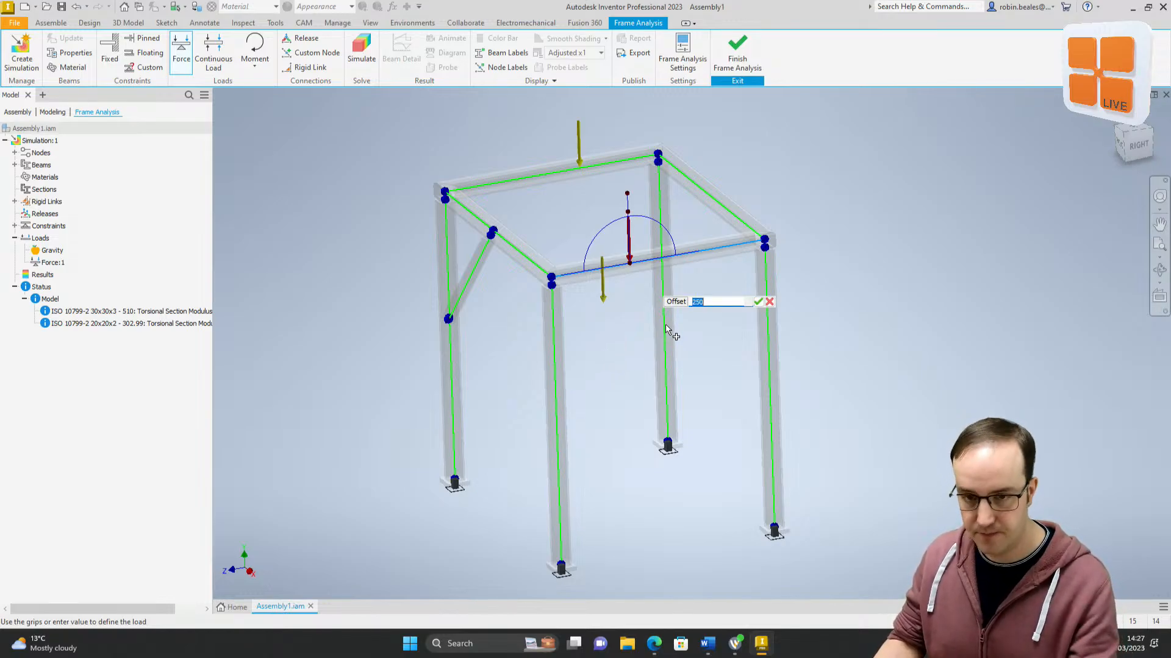
key("Return")
double_click(49, 275)
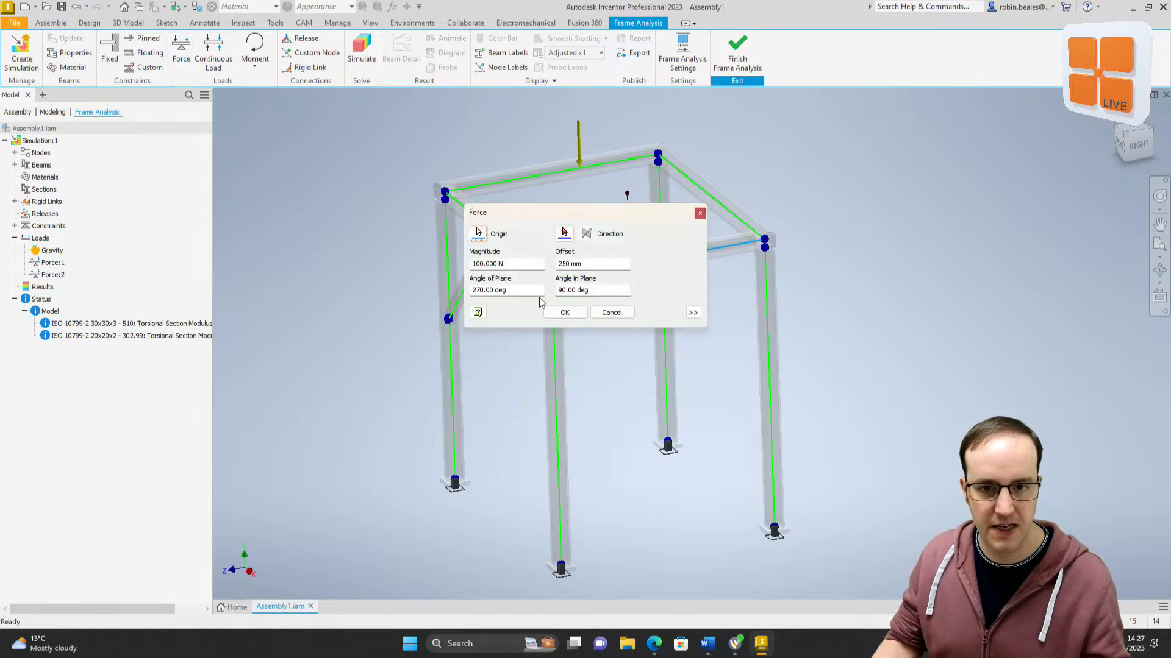
left_click_drag(510, 264, 446, 265)
type("200")
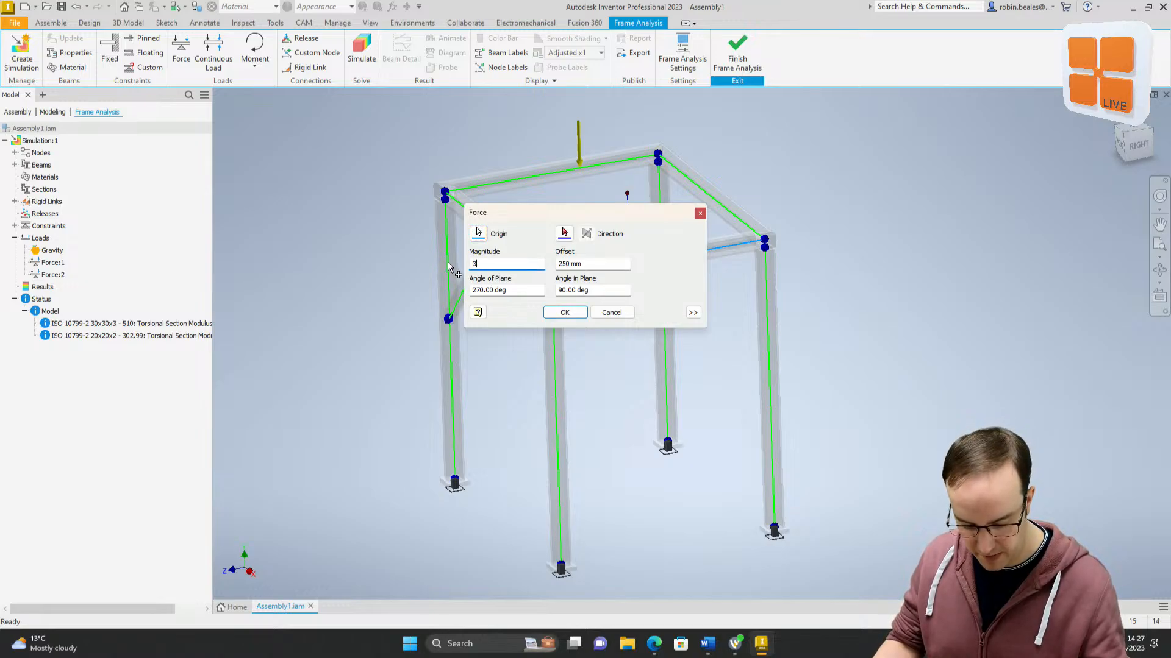
key("Return")
Step: Examine the available moment load types, the Rigid Link options and the existing links between the nodes around the brace
middle_click_drag(582, 325, 650, 336, "shift")
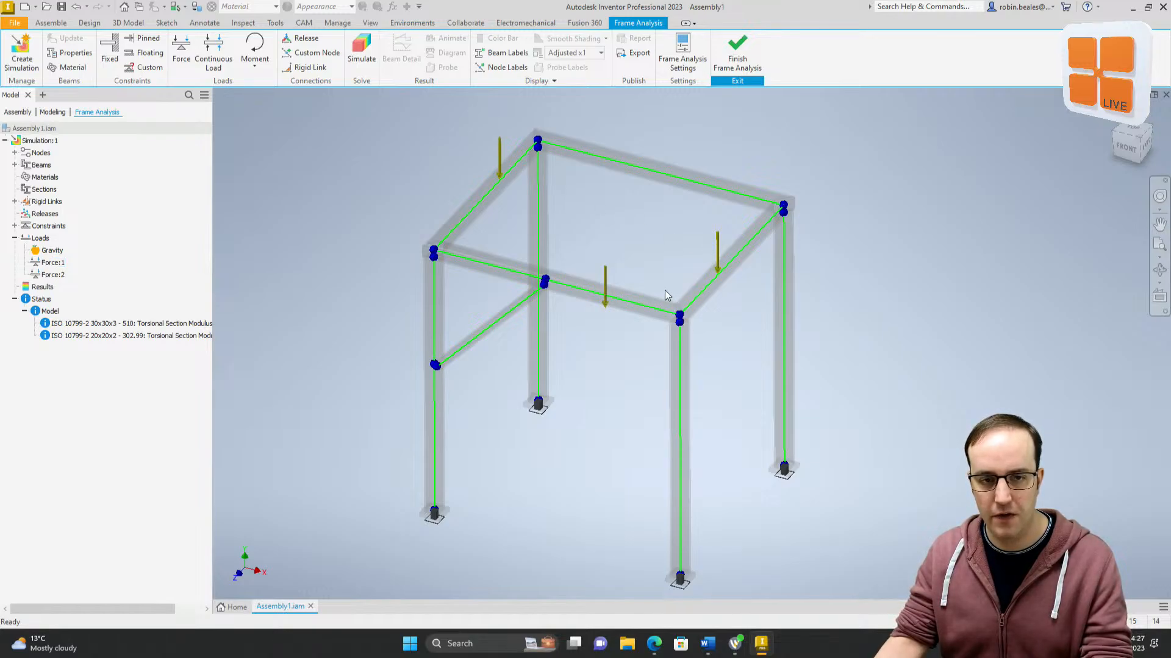
middle_click_drag(604, 249, 549, 247)
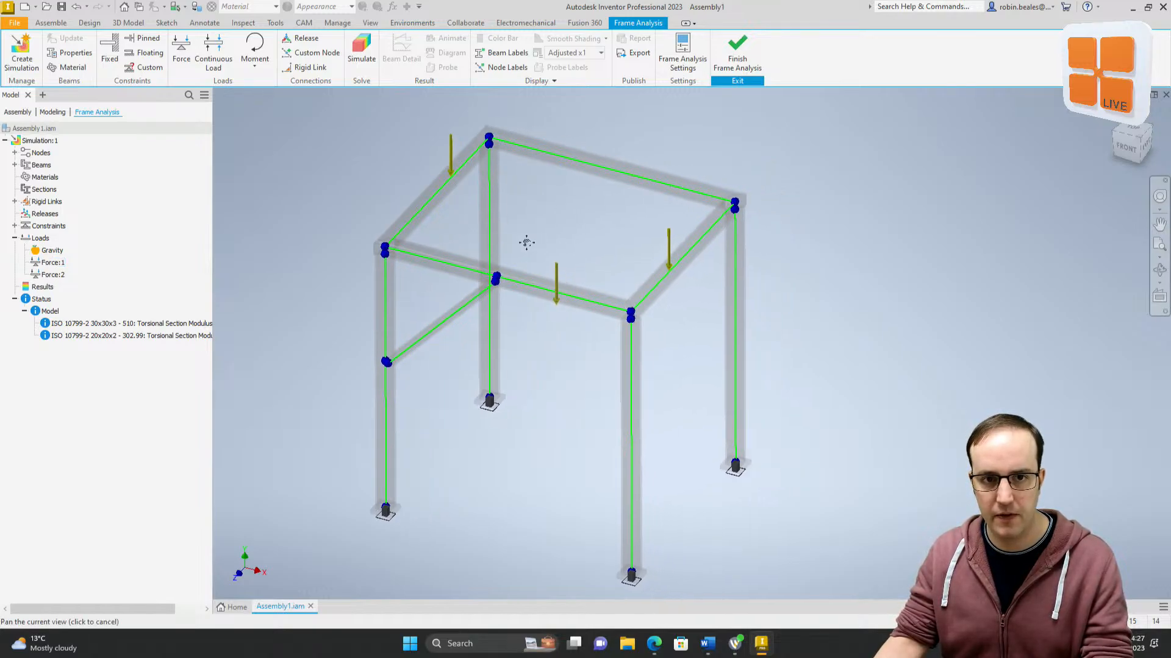
left_click(254, 66)
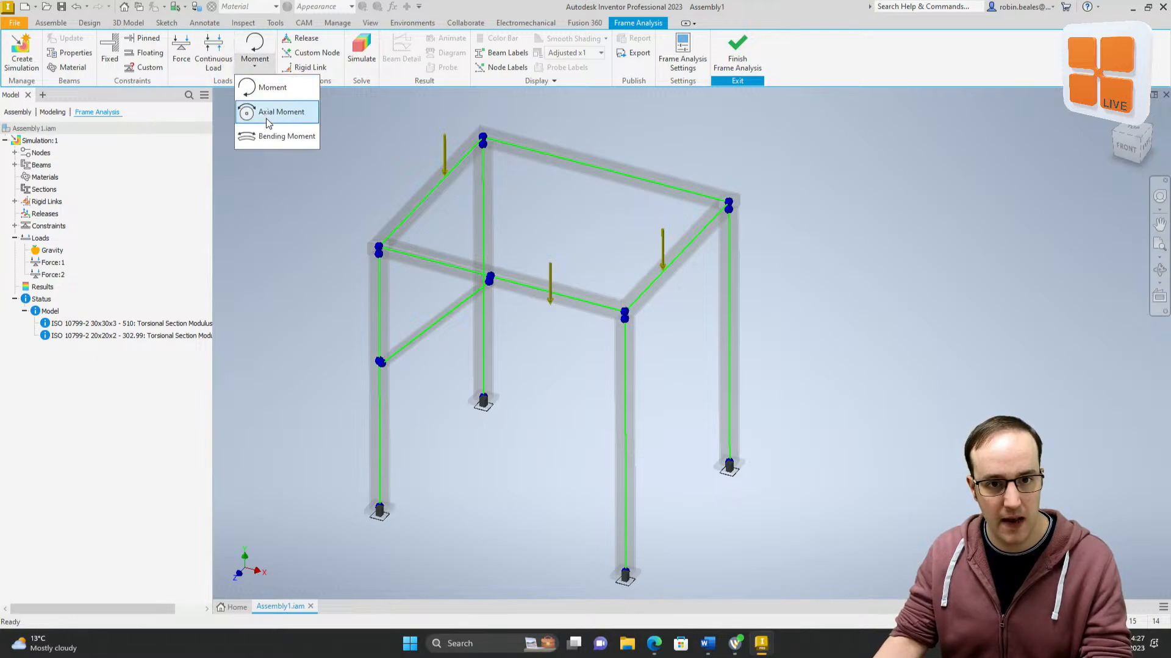
left_click(264, 61)
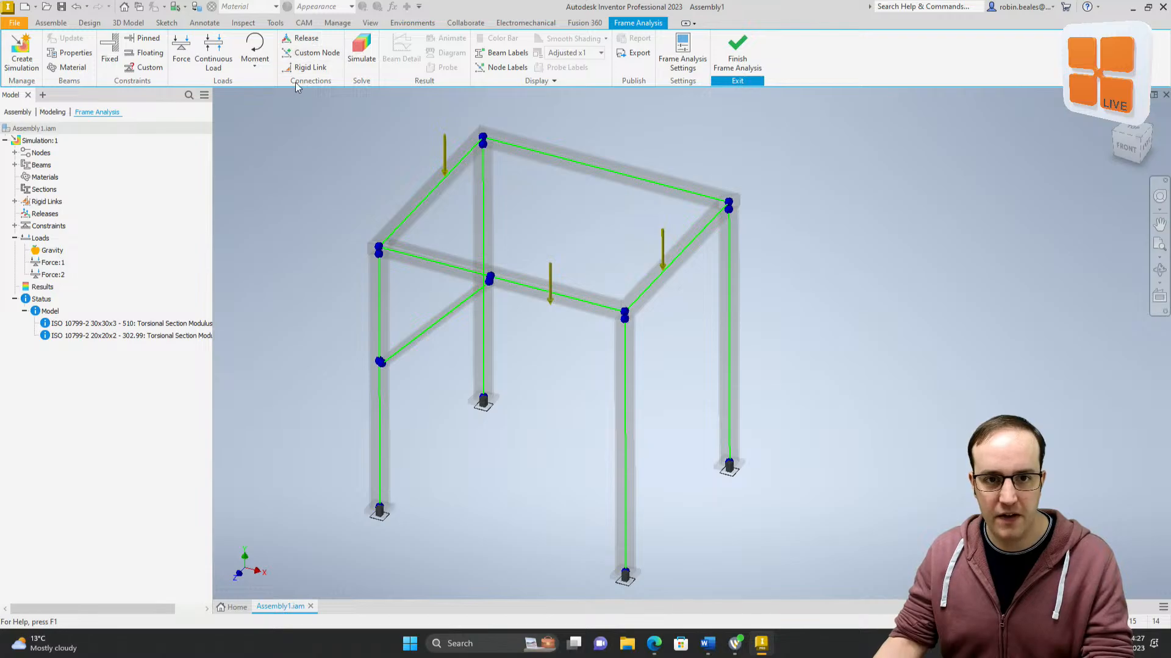
left_click(310, 68)
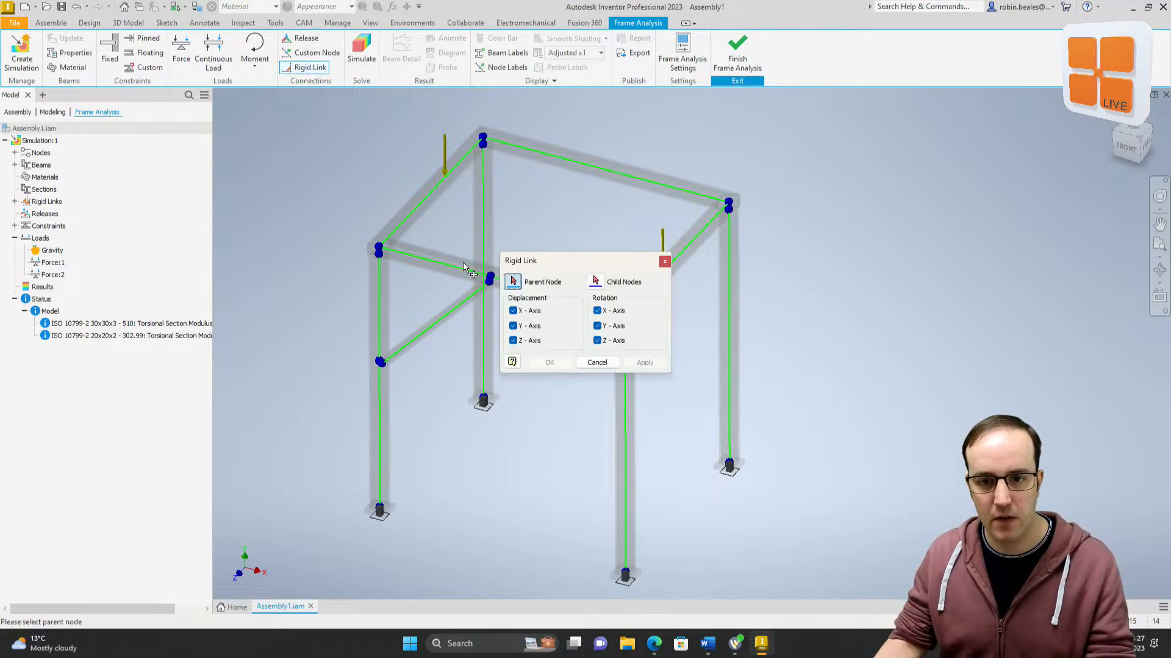
scroll(378, 251, "up", 5)
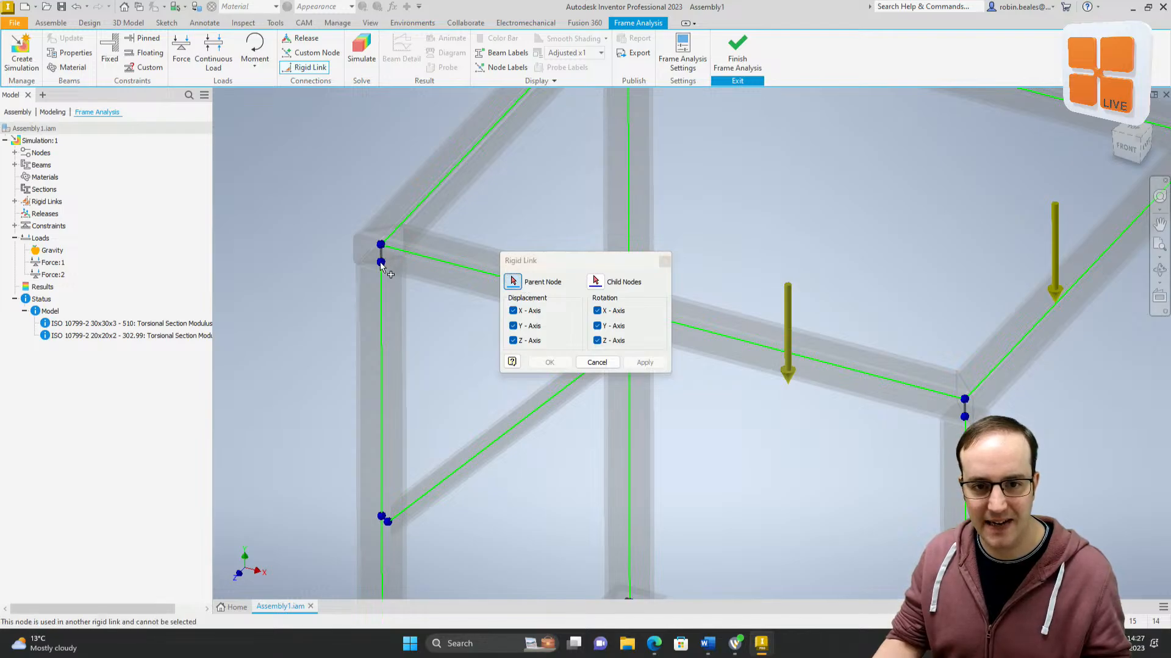
left_click(596, 362)
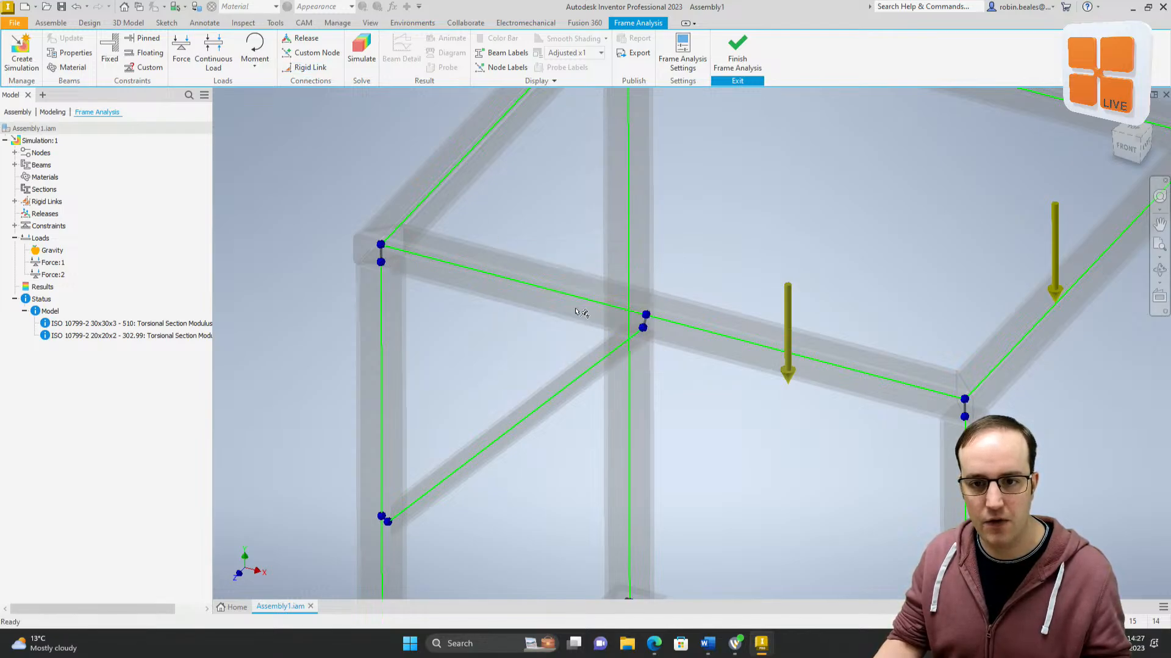
scroll(451, 207, "up", 4)
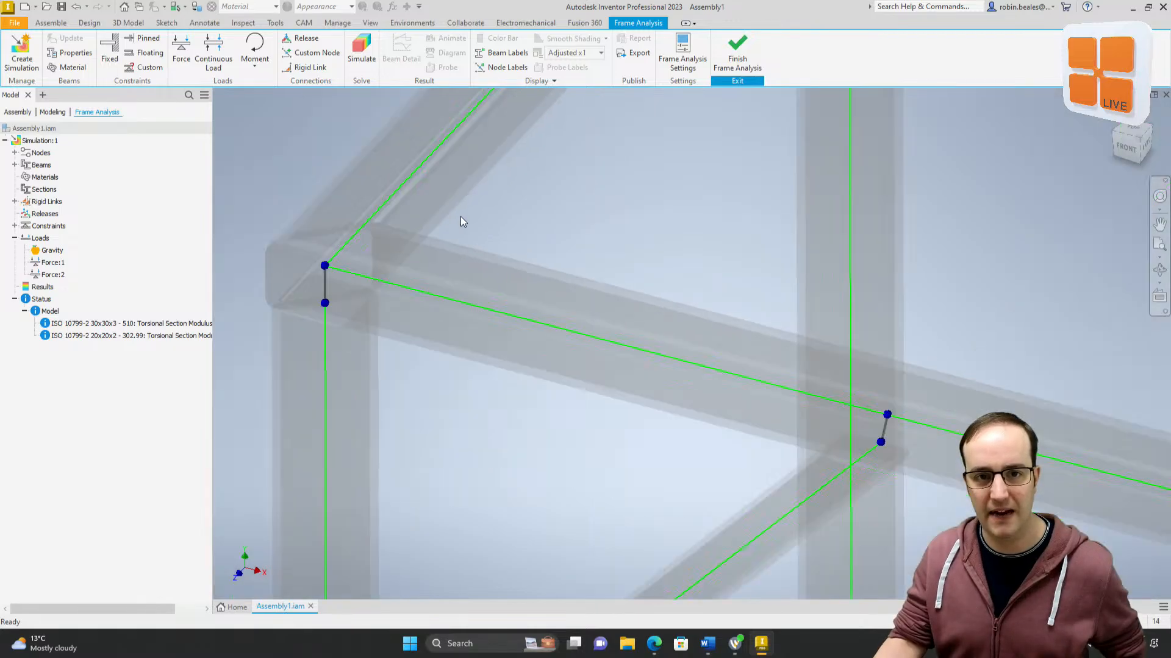
scroll(426, 223, "down", 12)
Step: Run the simulation and examine the displacement results on the loaded top beams and legs
left_click(362, 52)
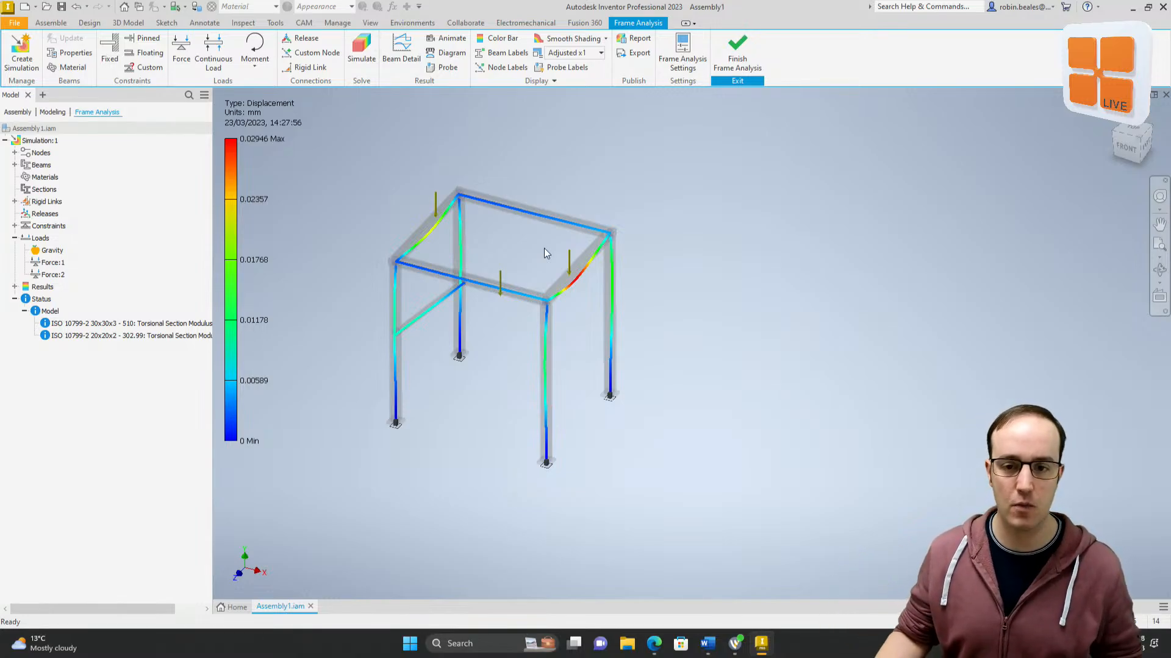
mouse_move(483, 271)
middle_mouse_down()
mouse_move(512, 293)
mouse_move(515, 282)
mouse_move(481, 295)
mouse_move(517, 240)
mouse_move(481, 249)
middle_mouse_up()
scroll(486, 293, "down", 4)
scroll(487, 291, "up", 5)
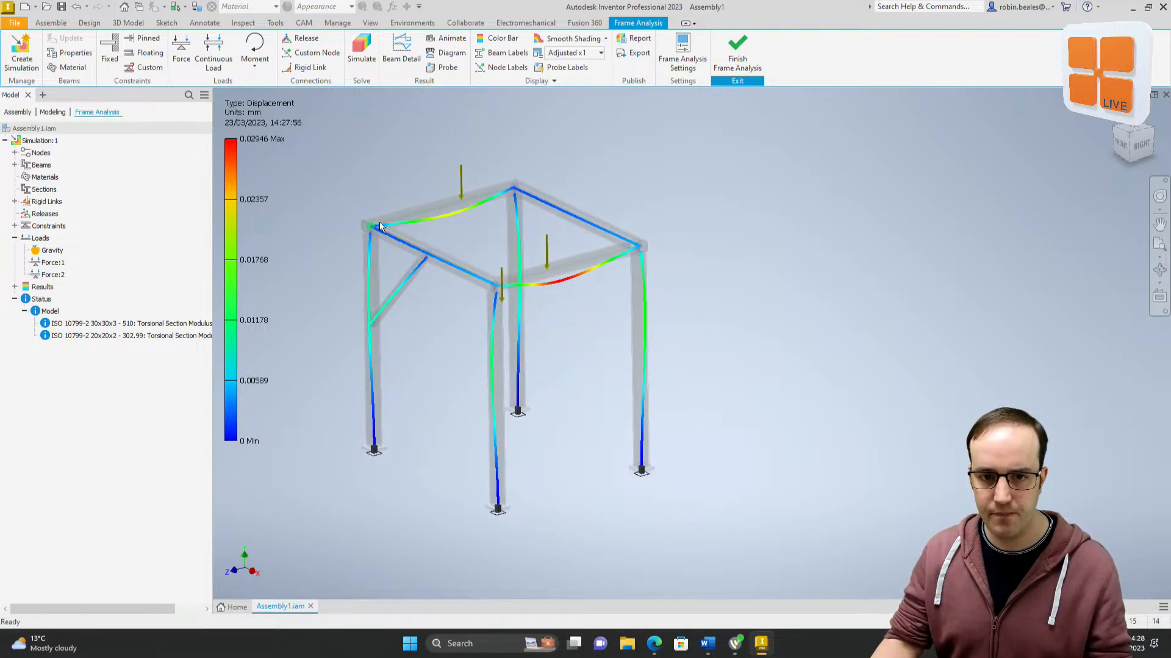
scroll(469, 214, "up", 3)
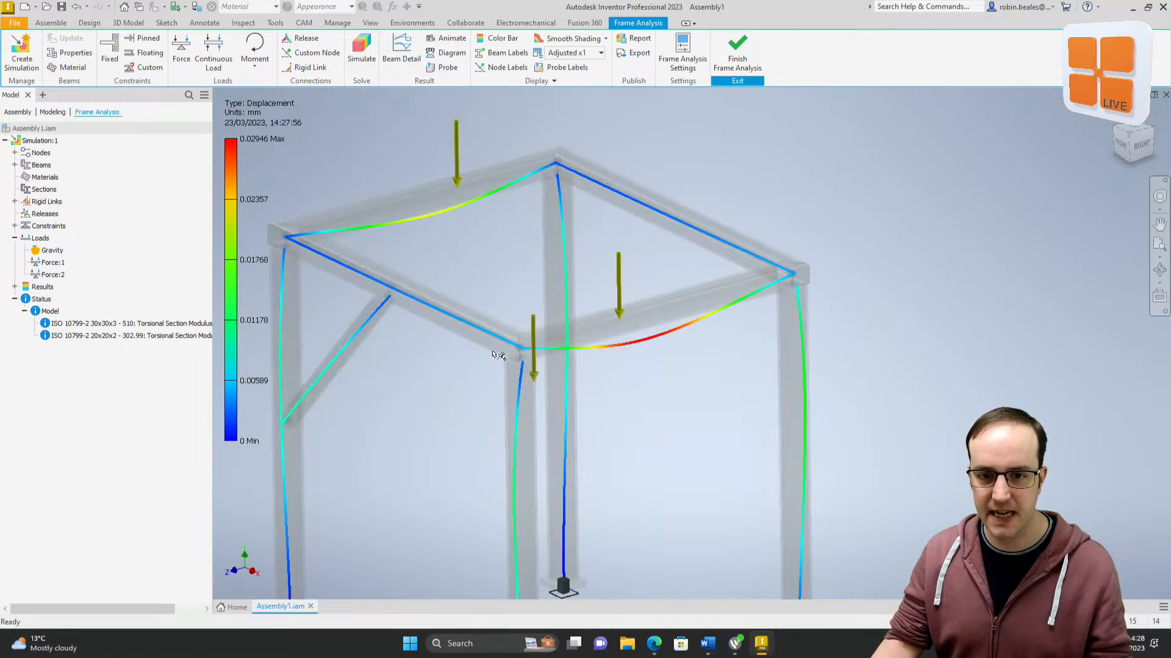
mouse_move(493, 354)
middle_mouse_down("shift")
mouse_move(491, 339)
mouse_move(423, 337)
mouse_move(466, 328)
mouse_move(484, 342)
mouse_move(501, 280)
middle_mouse_up("shift")
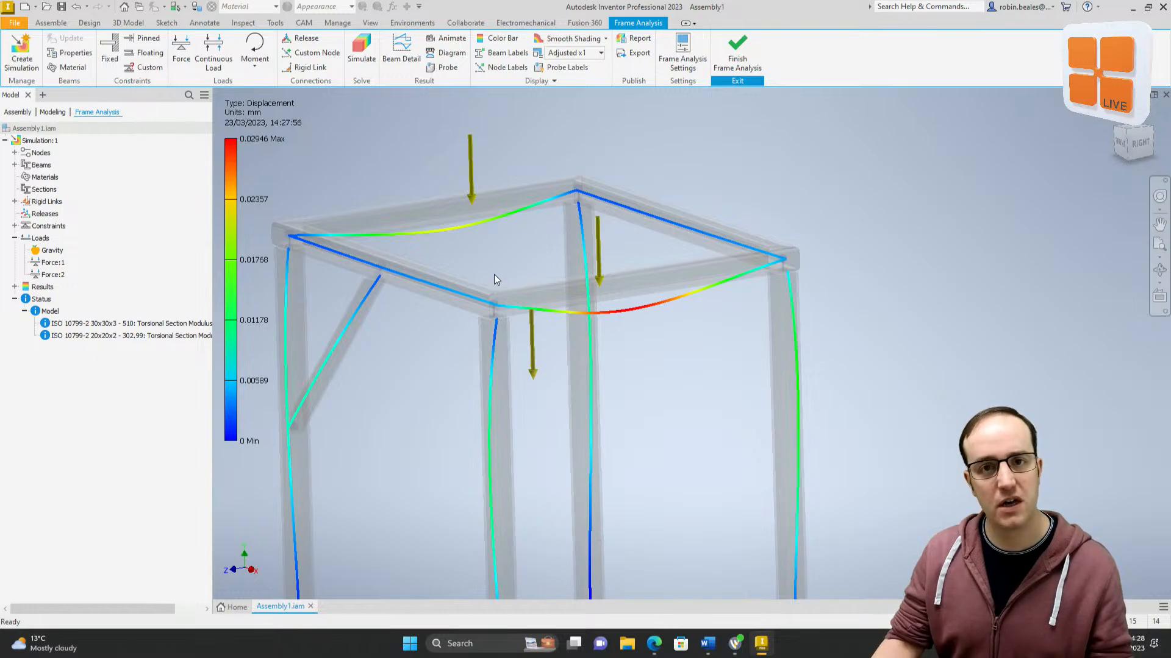
Step: Compare the displacement display in the Undeformed and Adjusted x1 scales, ending with Adjusted x1
left_click(601, 54)
left_click(581, 67)
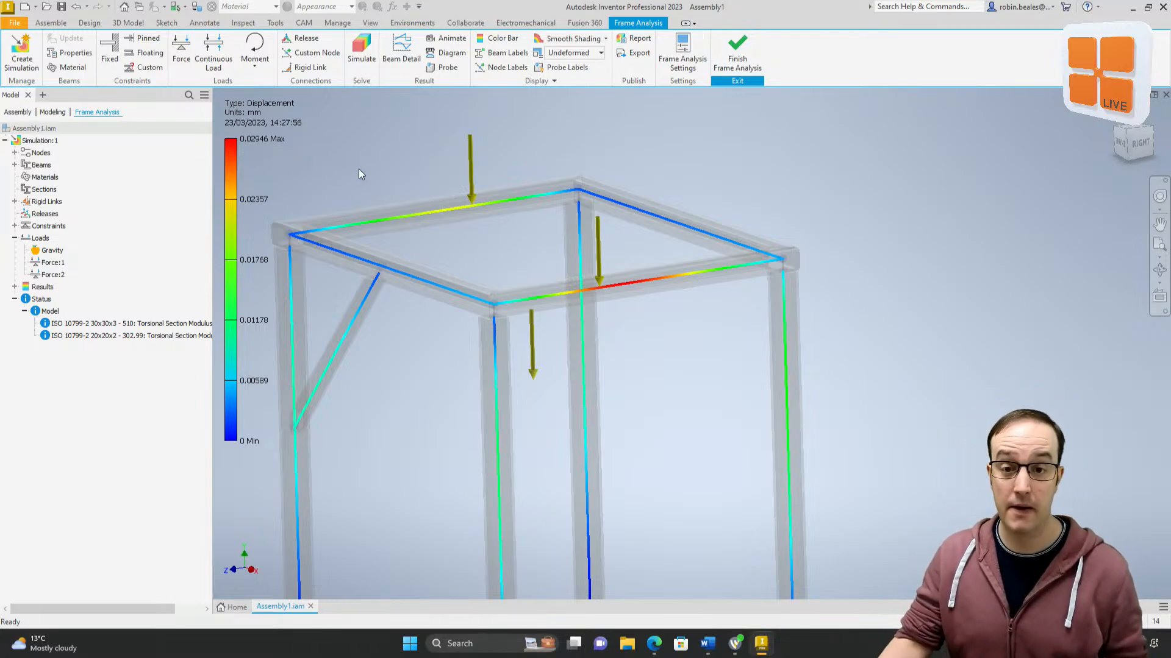
left_click(587, 54)
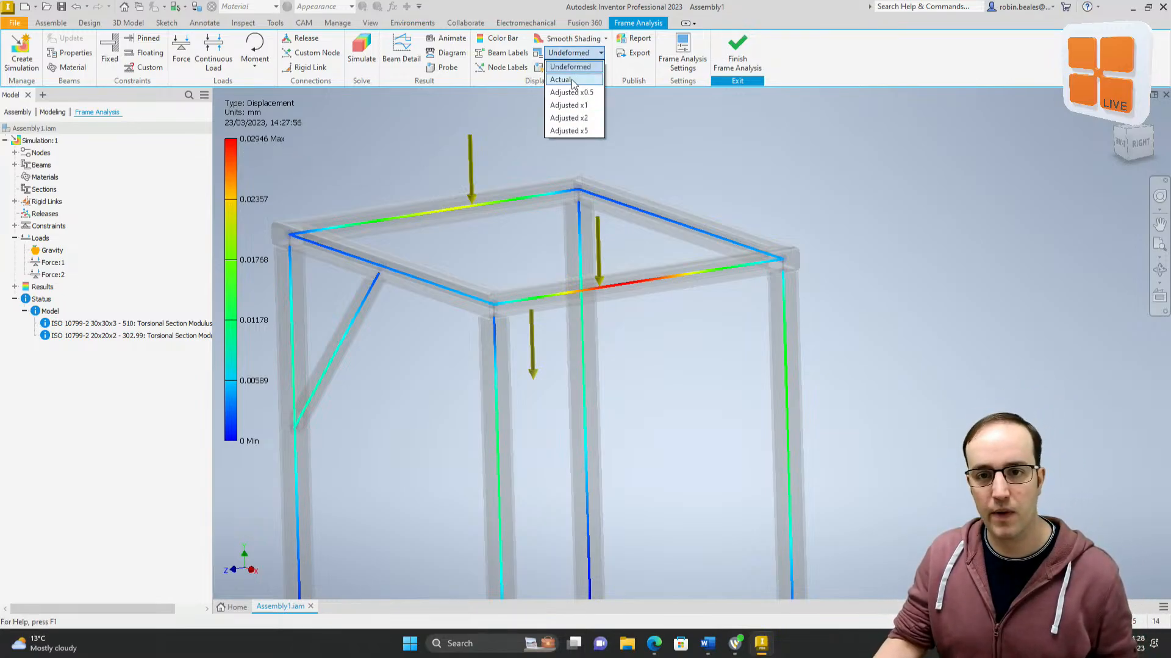
left_click(567, 116)
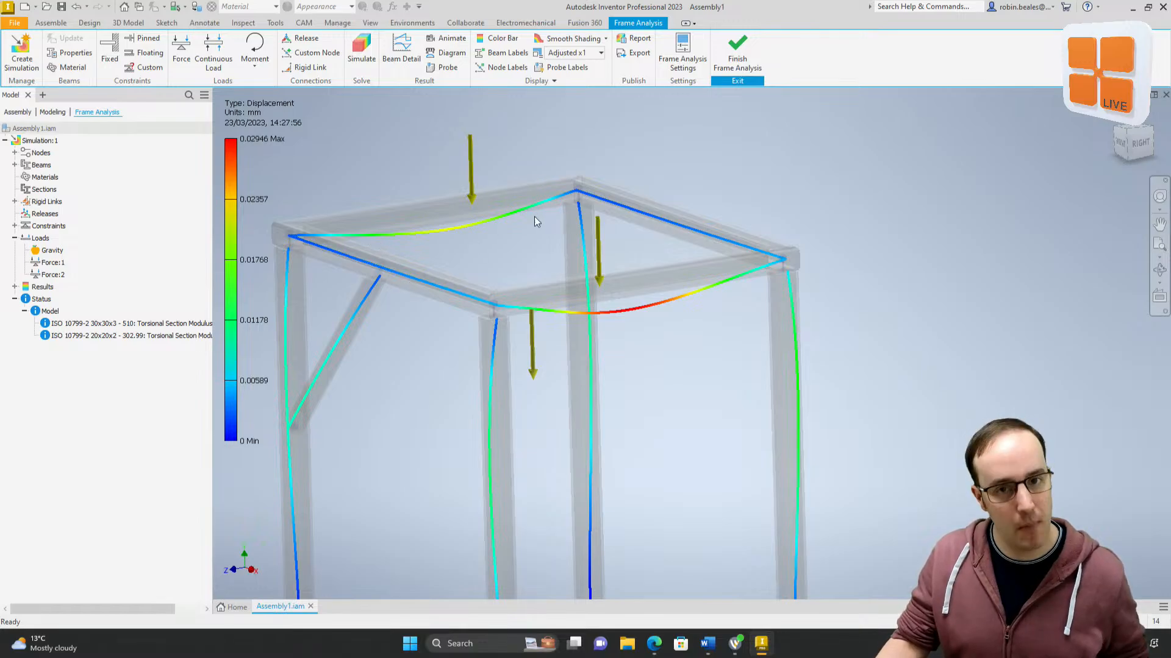
mouse_move(453, 306)
middle_mouse_down("shift")
mouse_move(481, 270)
mouse_move(562, 264)
mouse_move(627, 240)
mouse_move(539, 272)
mouse_move(458, 243)
middle_mouse_up("shift")
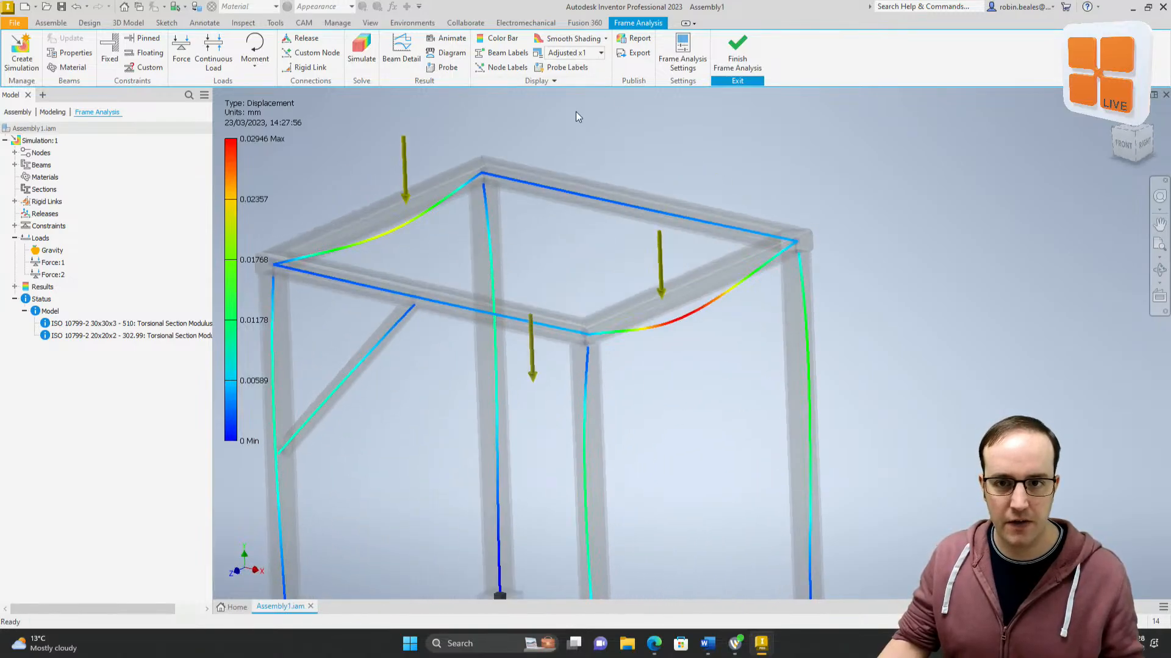
Step: Move the first force's origin onto the rear top beam at an offset of about 114 mm and set its angle in plane to 0 degrees
right_click(53, 263)
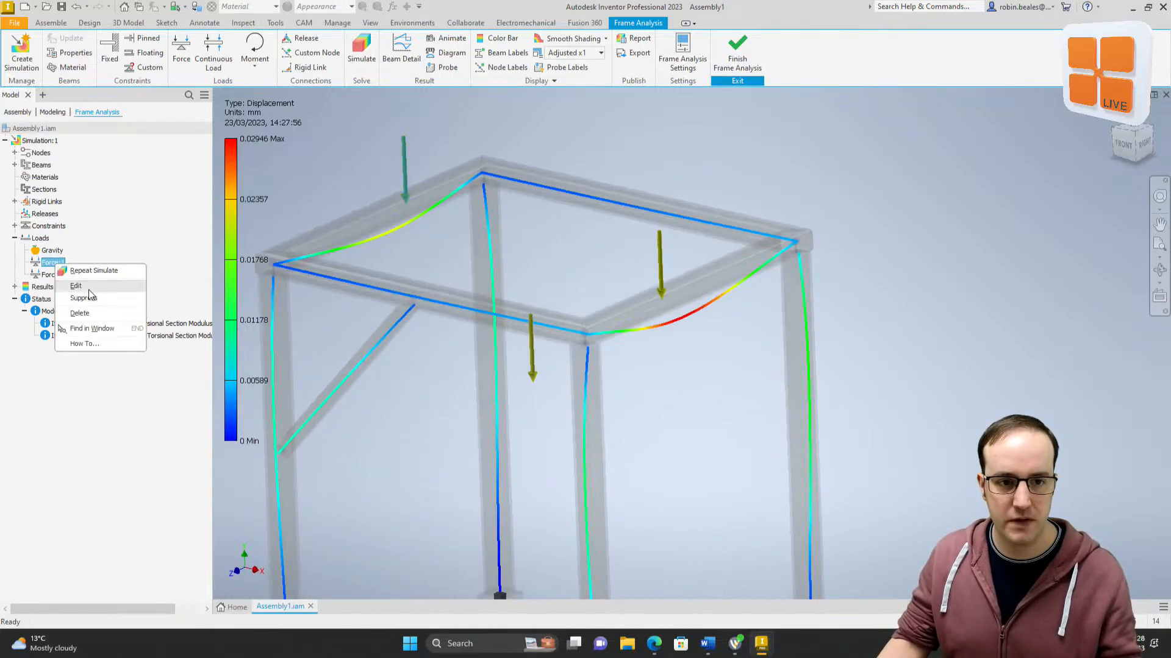
left_click(91, 298)
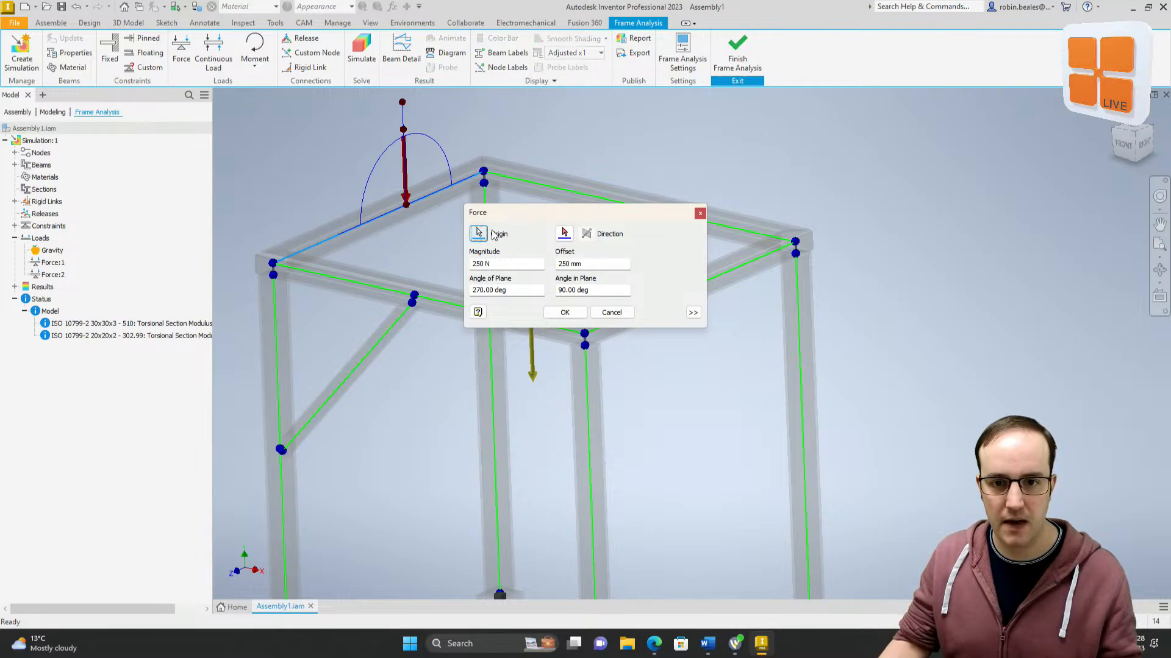
left_click(559, 189)
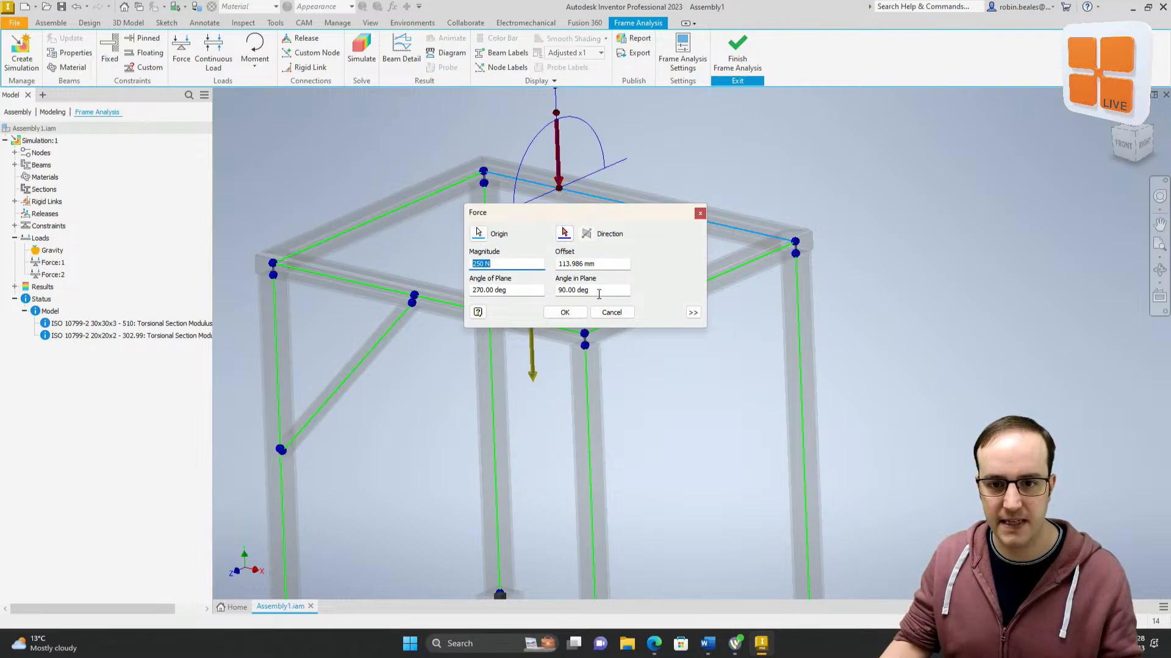
left_click_drag(599, 292, 520, 293)
type("0")
key("Return")
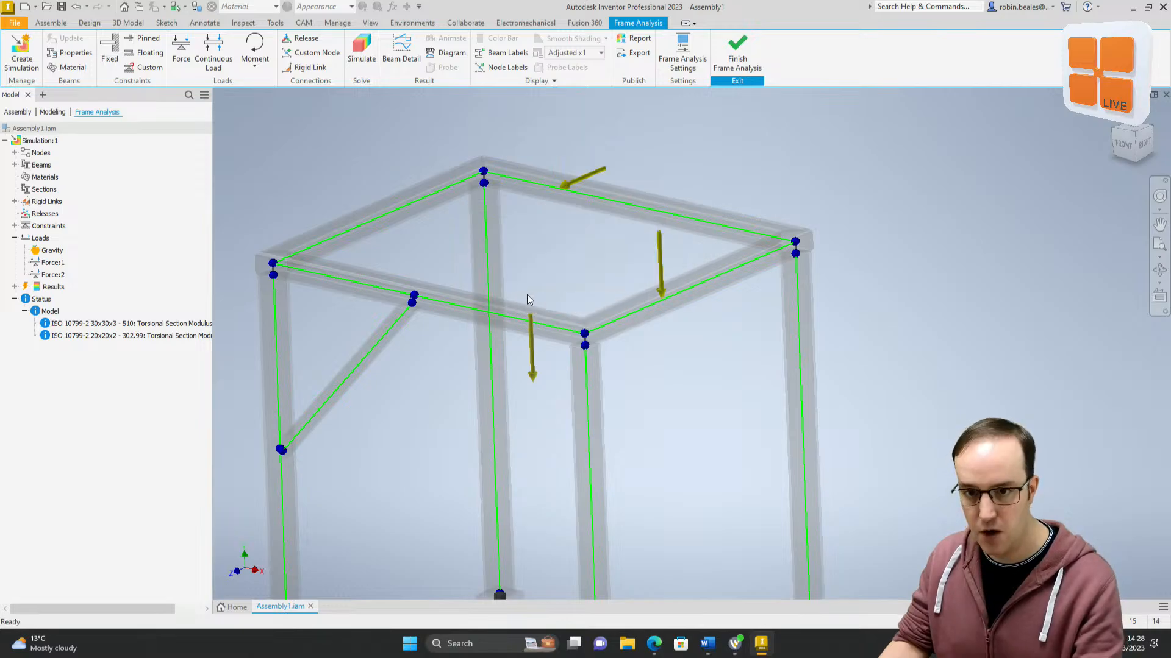
Step: Delete the horizontal force on the rear top beam and the downward force on the side top beam
left_click(583, 186)
key("Delete")
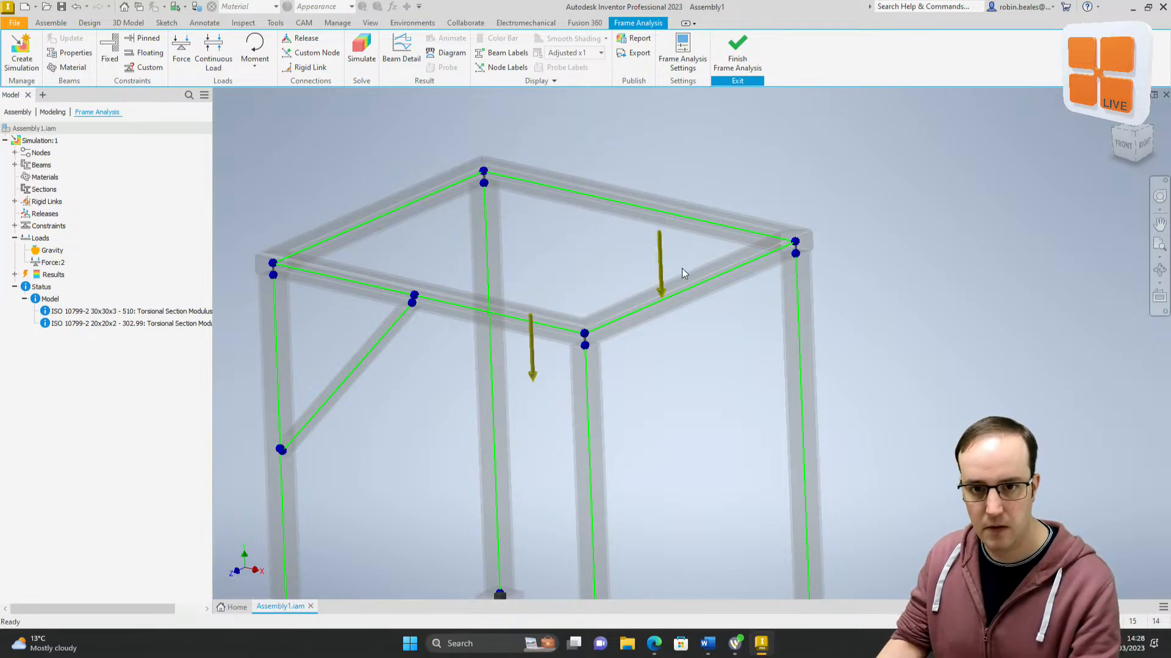
left_click(660, 268)
key("Delete")
Step: Add a 100 N downward force partway along the rear top beam
left_click(181, 52)
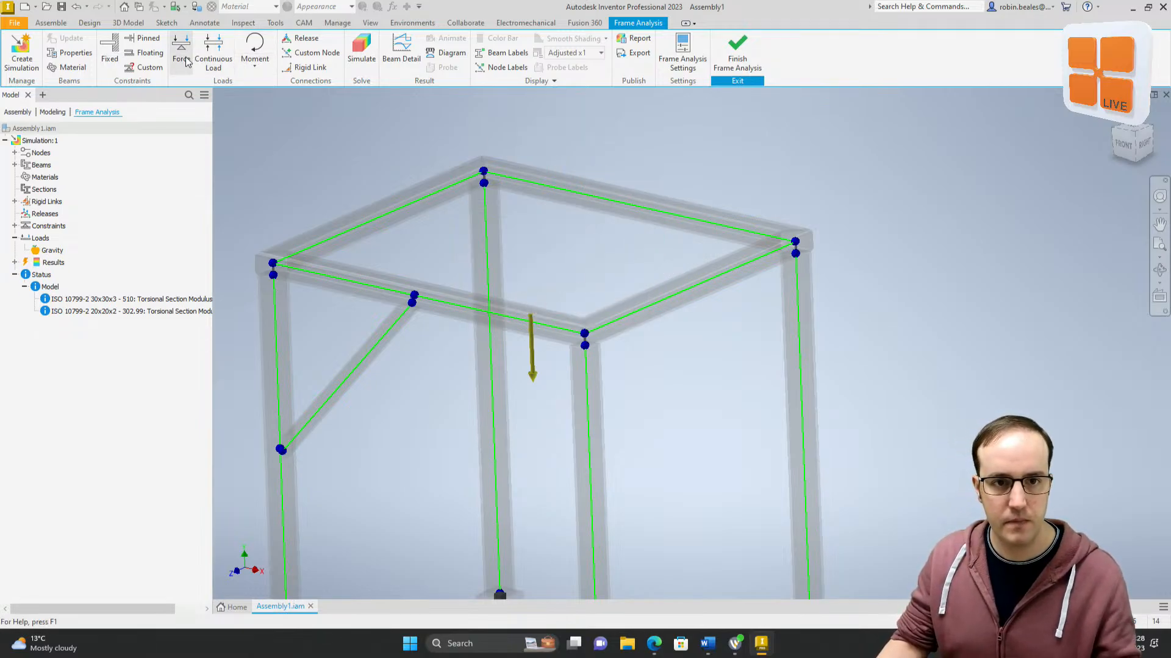
left_click(598, 196)
key("Return")
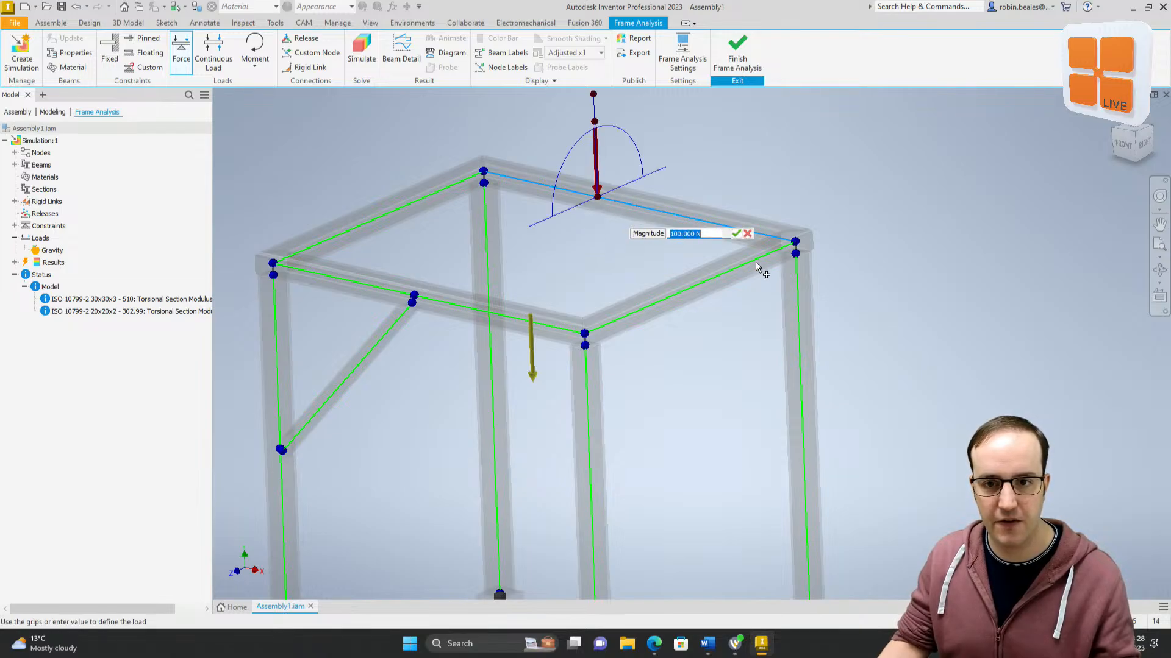
key("Return")
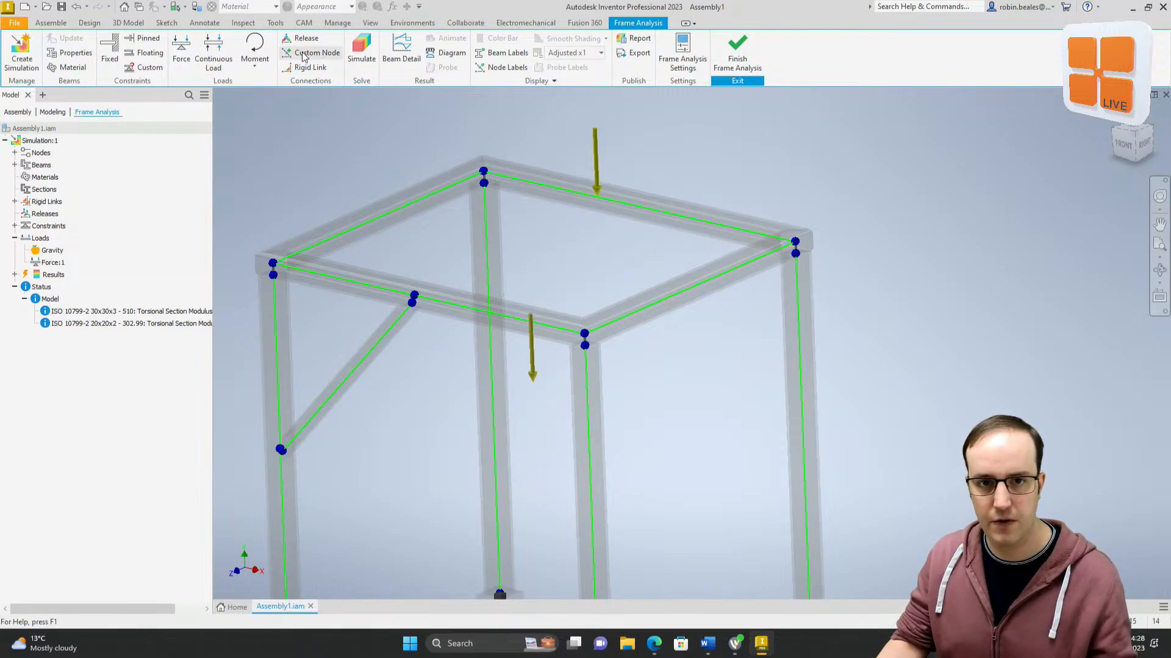
Step: Add a 100 N downward force on the front top beam at a 250 mm offset, near the brace joint, and check its settings
left_click(181, 52)
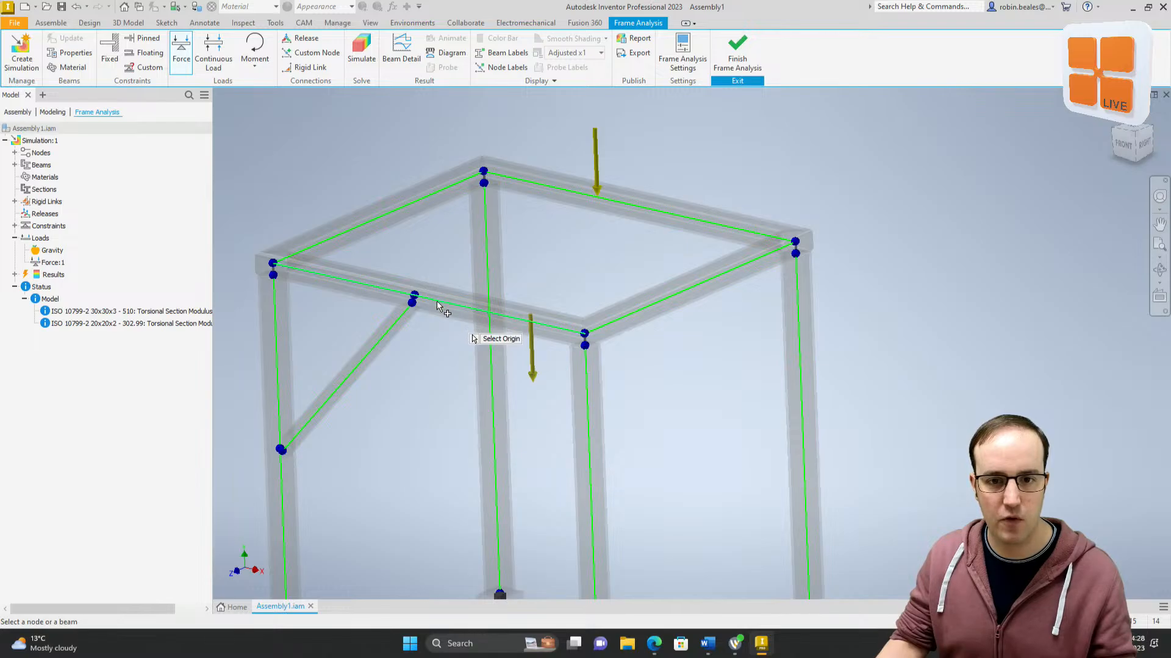
left_click(437, 300)
type("100")
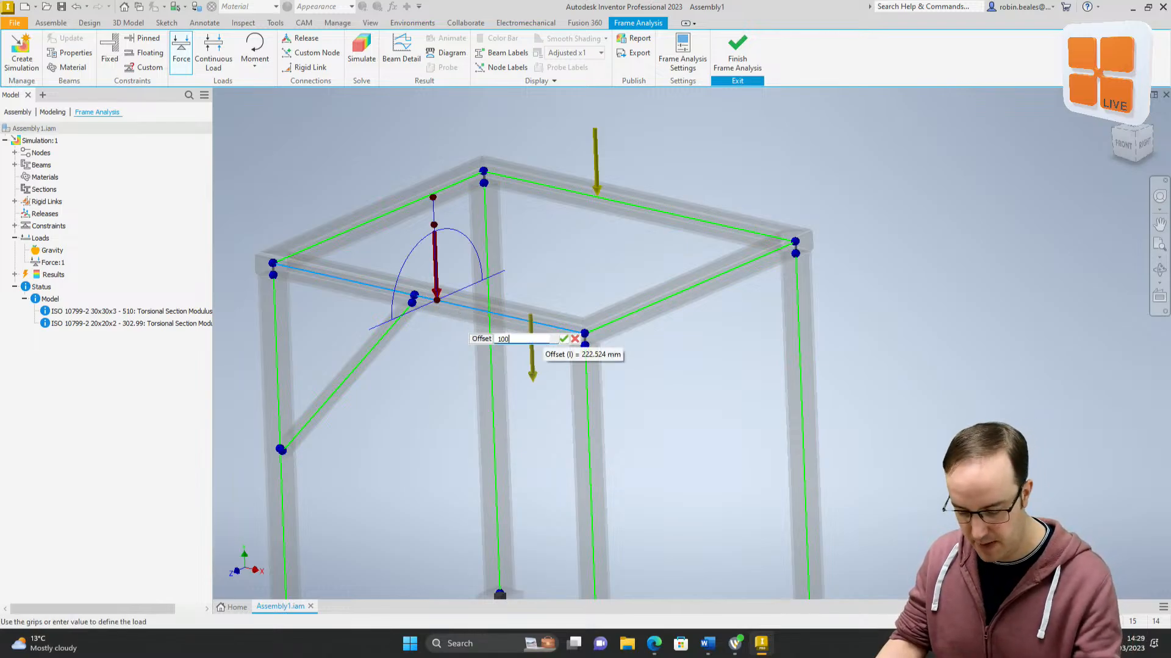
key("Tab")
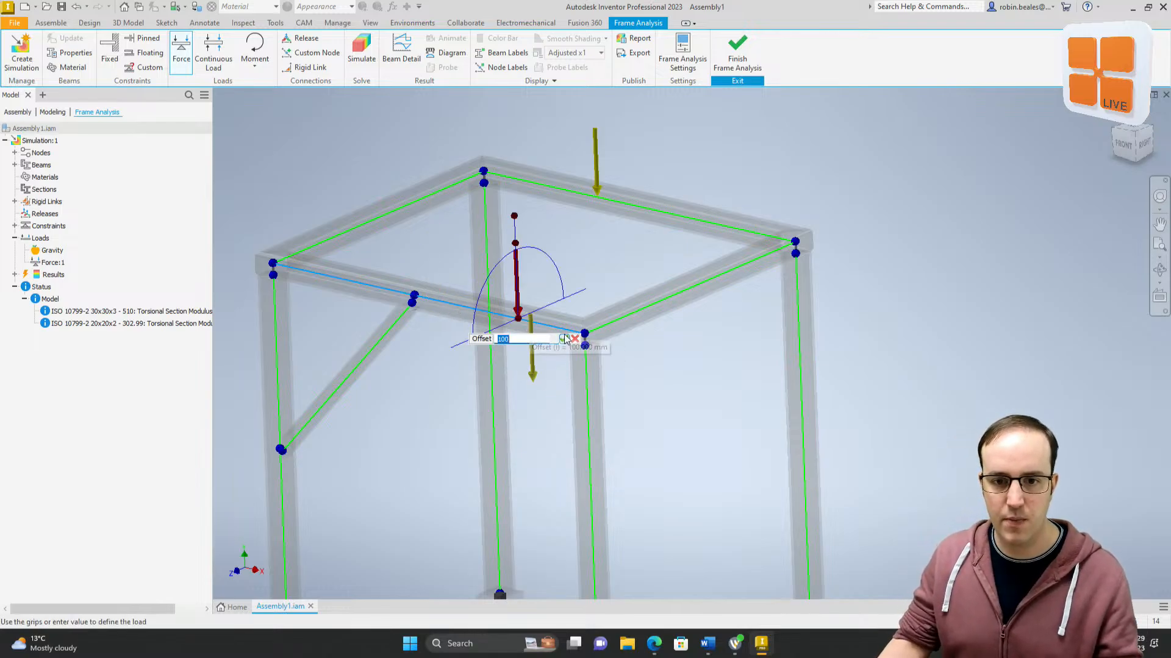
type("2")
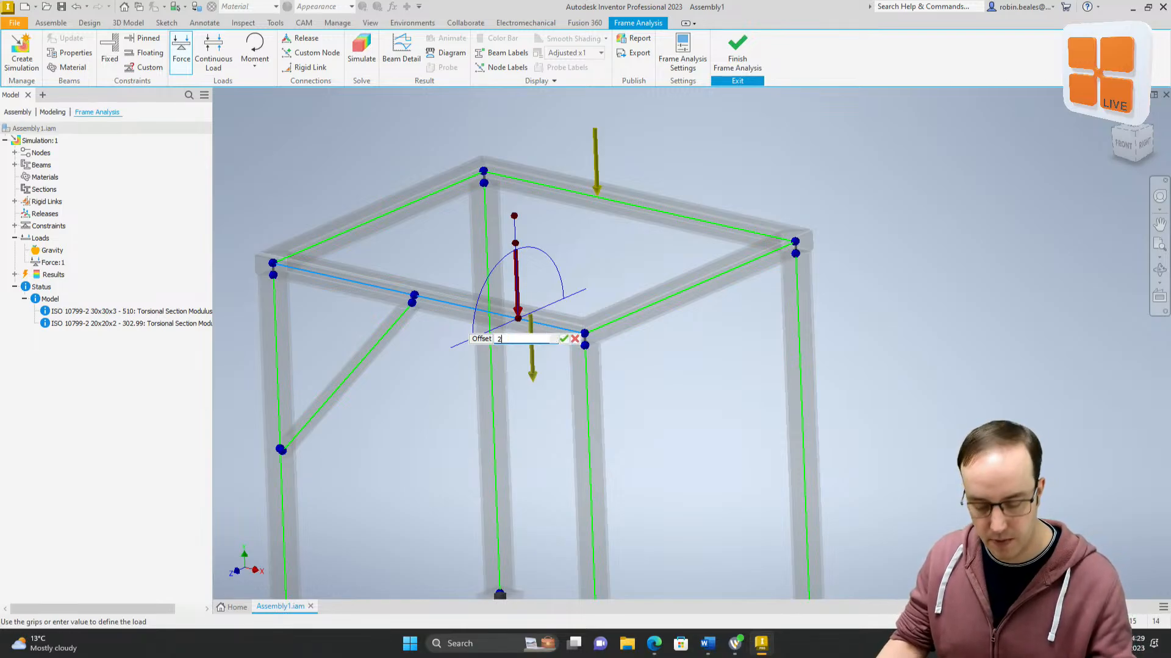
type("50")
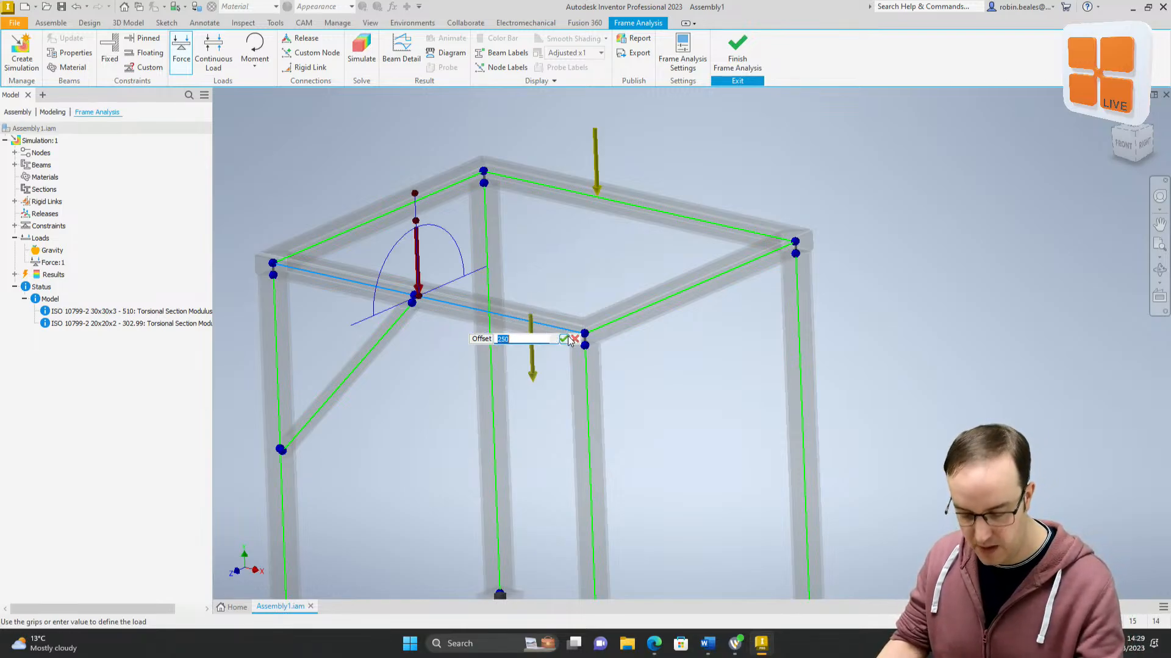
left_click(563, 338)
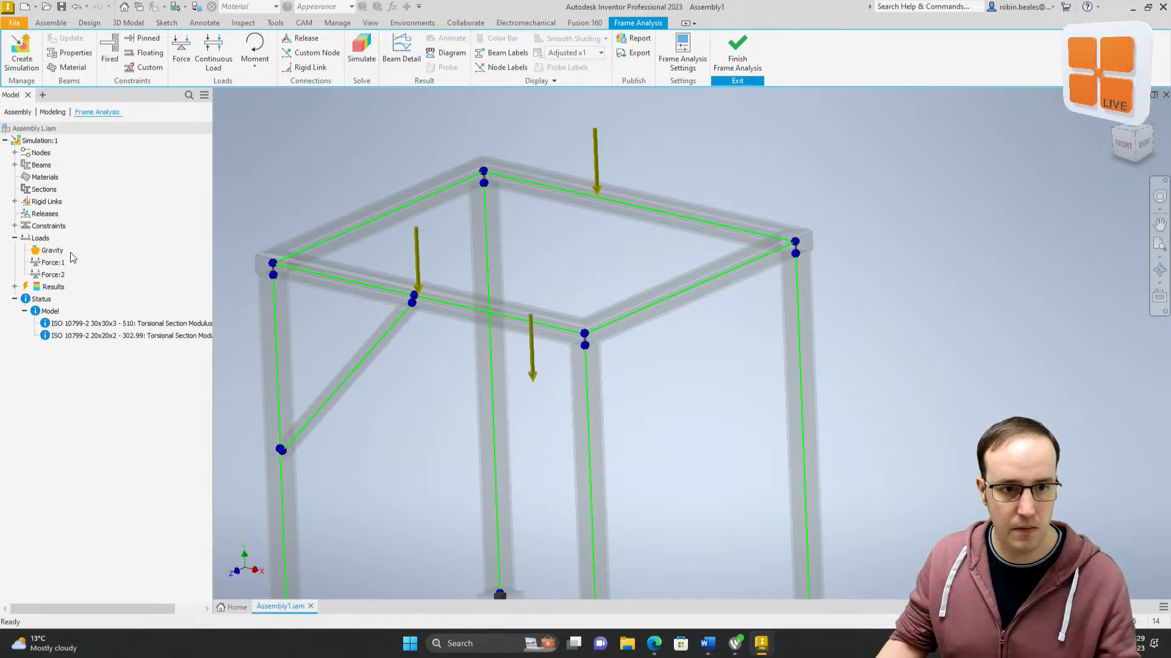
double_click(53, 275)
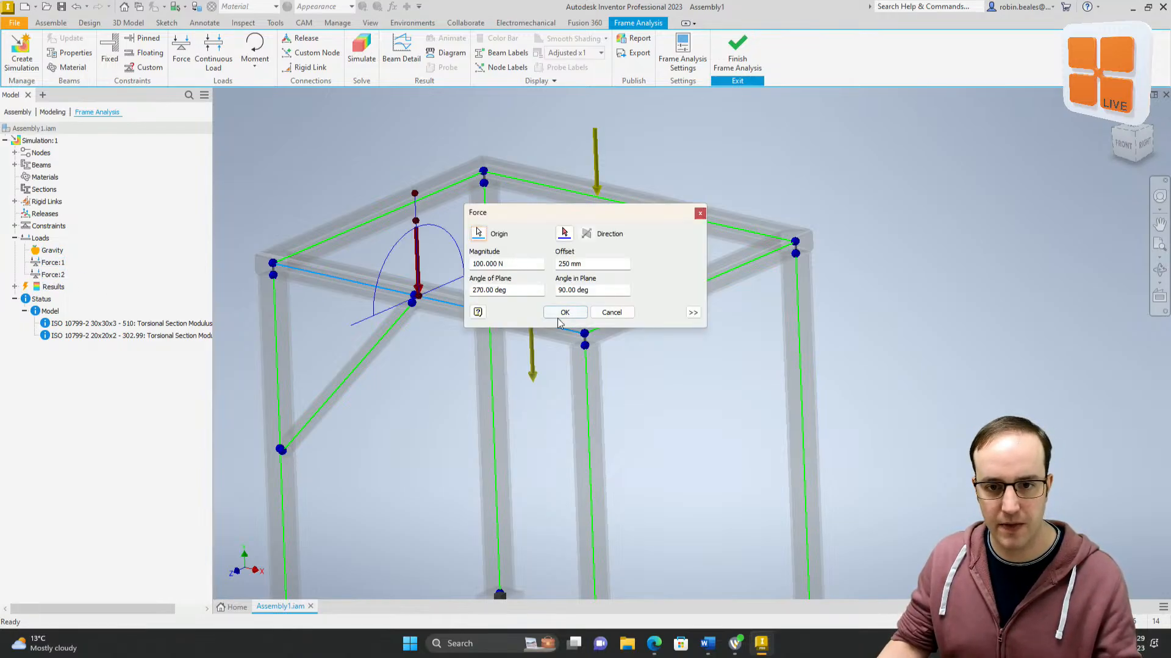
left_click(563, 313)
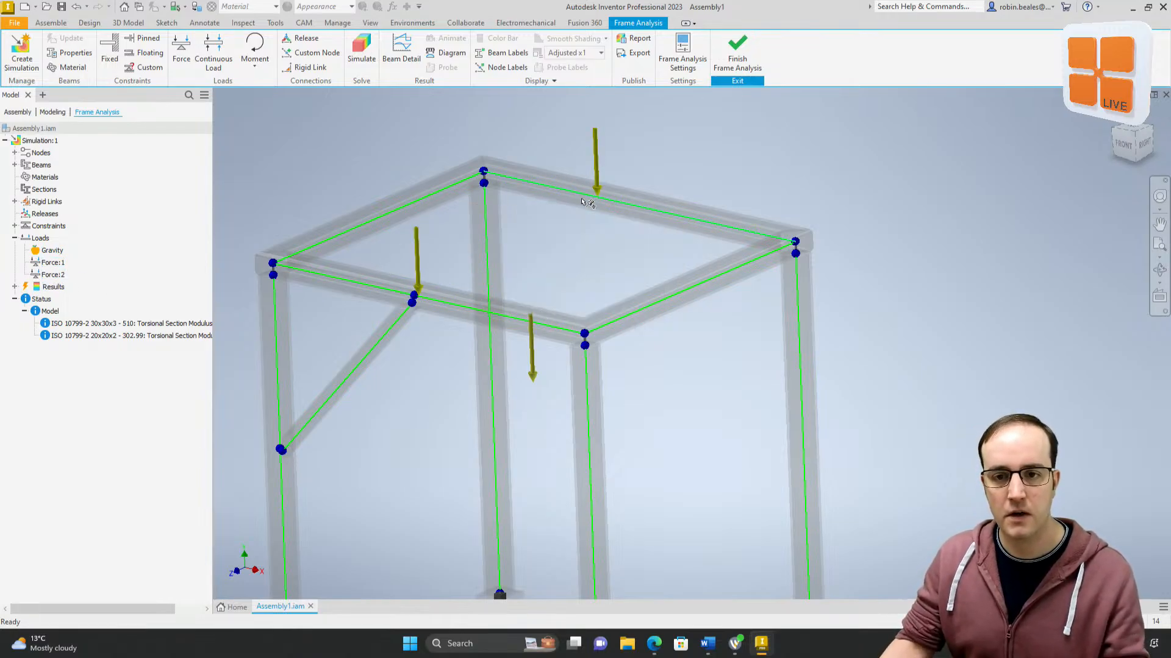
Step: Run the simulation and examine the displacement of the loaded beams and the brace from the front and at an angle
middle_click_drag(533, 230, 546, 232, "shift")
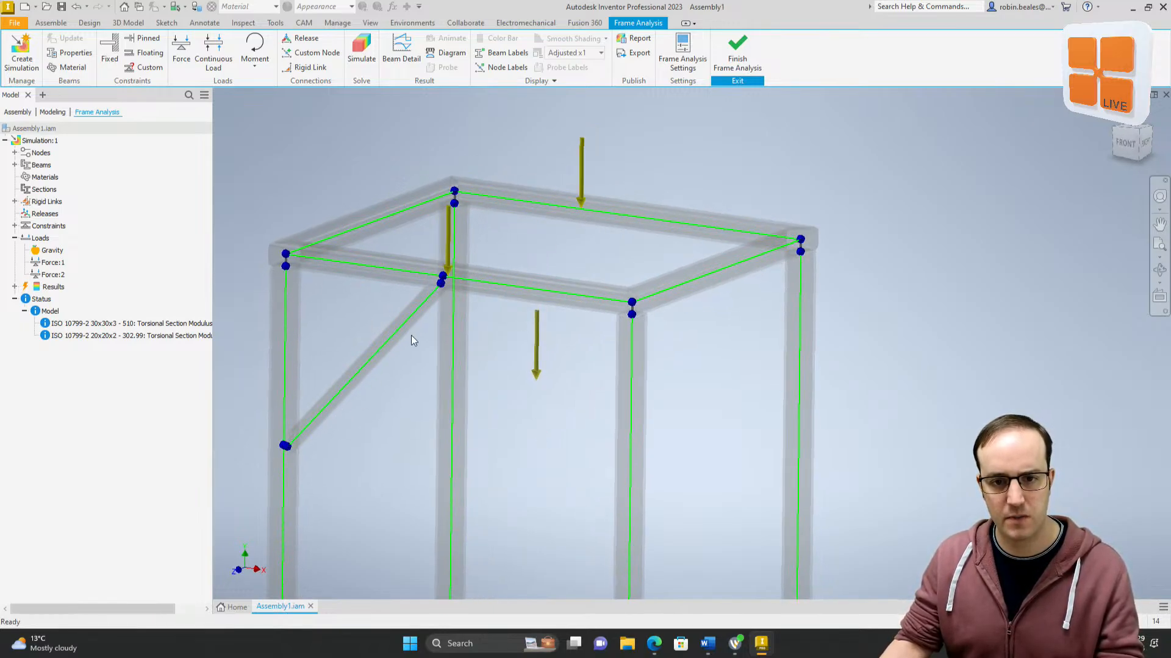
left_click(361, 52)
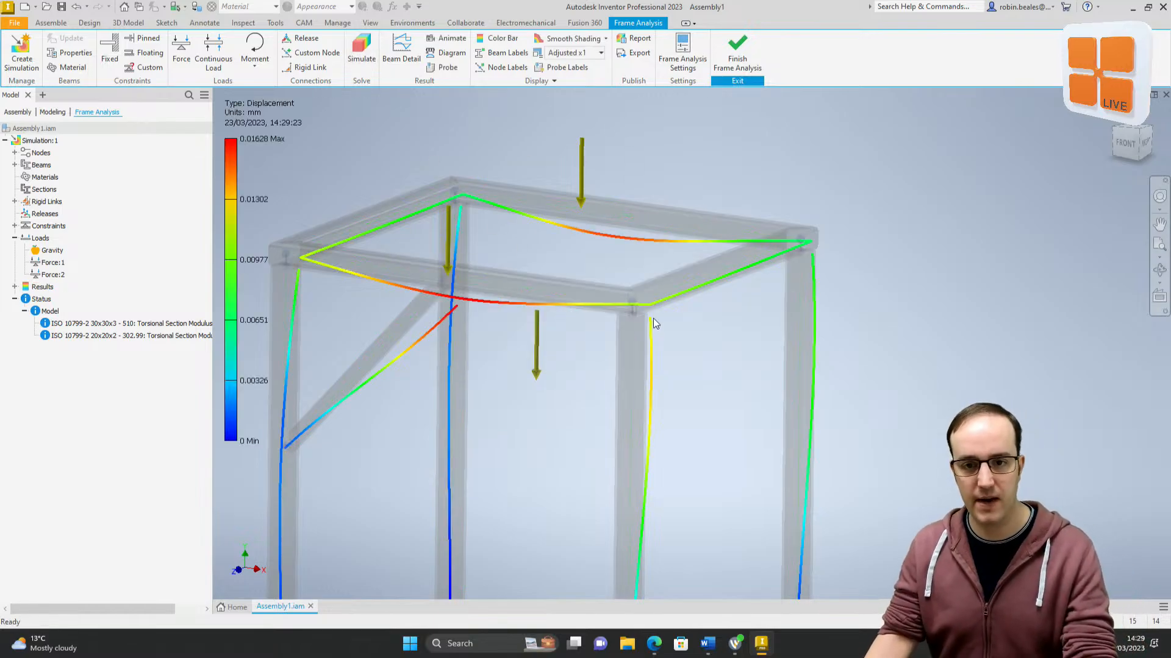
left_click(1125, 143)
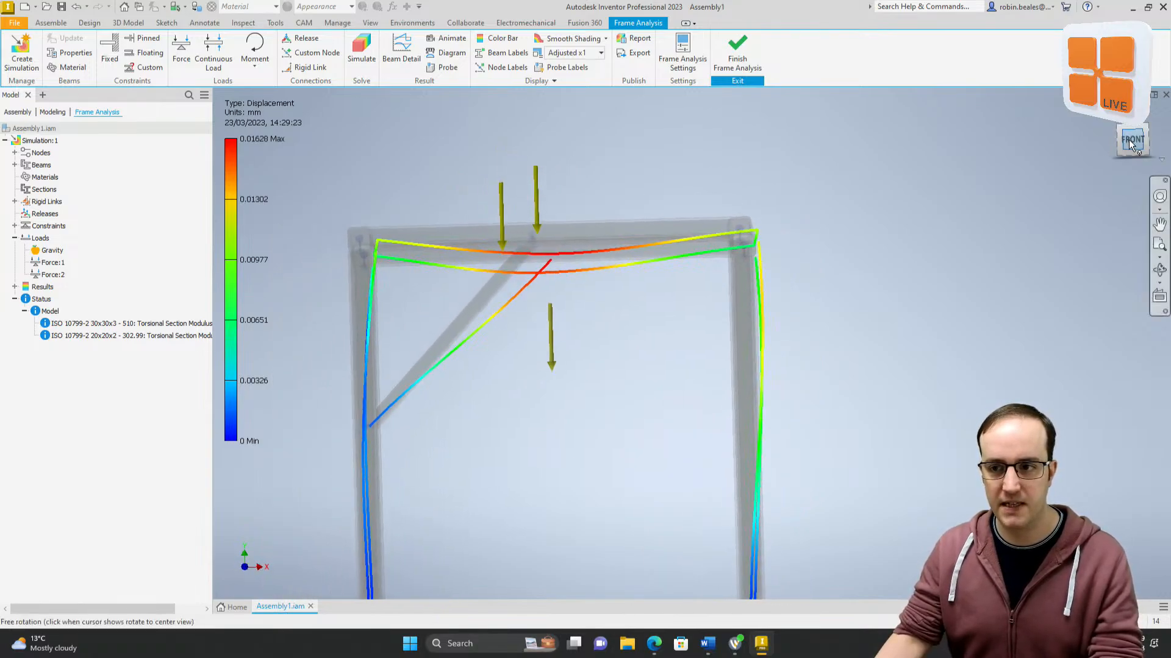
scroll(732, 232, "up", 5)
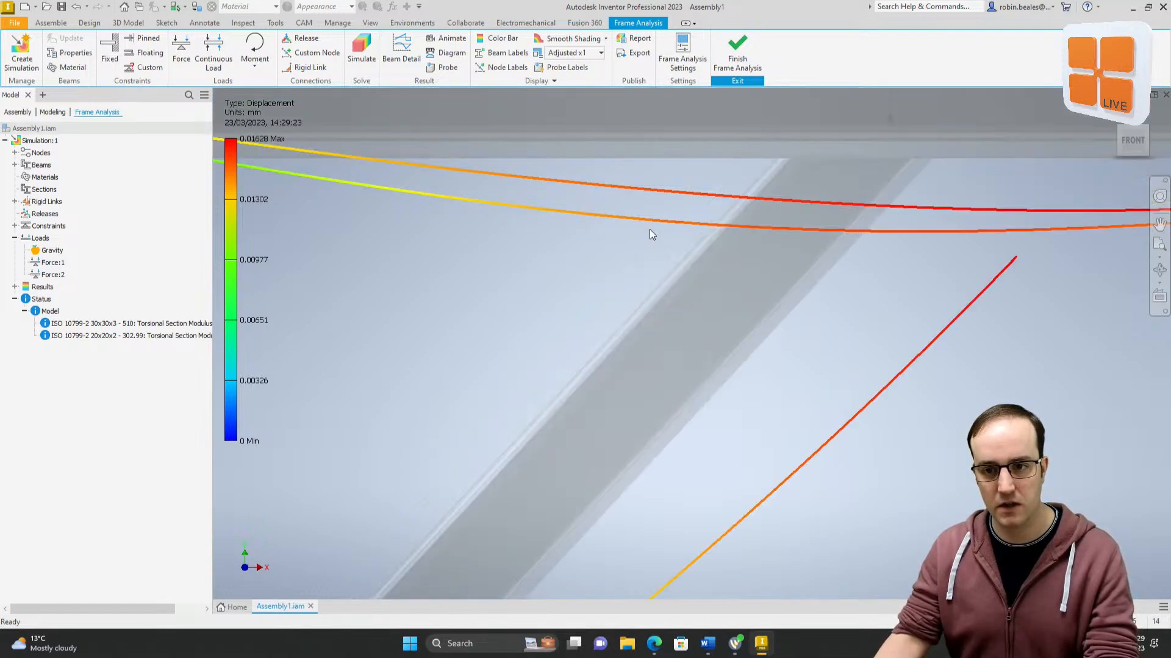
scroll(650, 229, "down", 5)
scroll(748, 232, "up", 5)
middle_click_drag(792, 226, 789, 252, "shift")
scroll(806, 213, "down", 5)
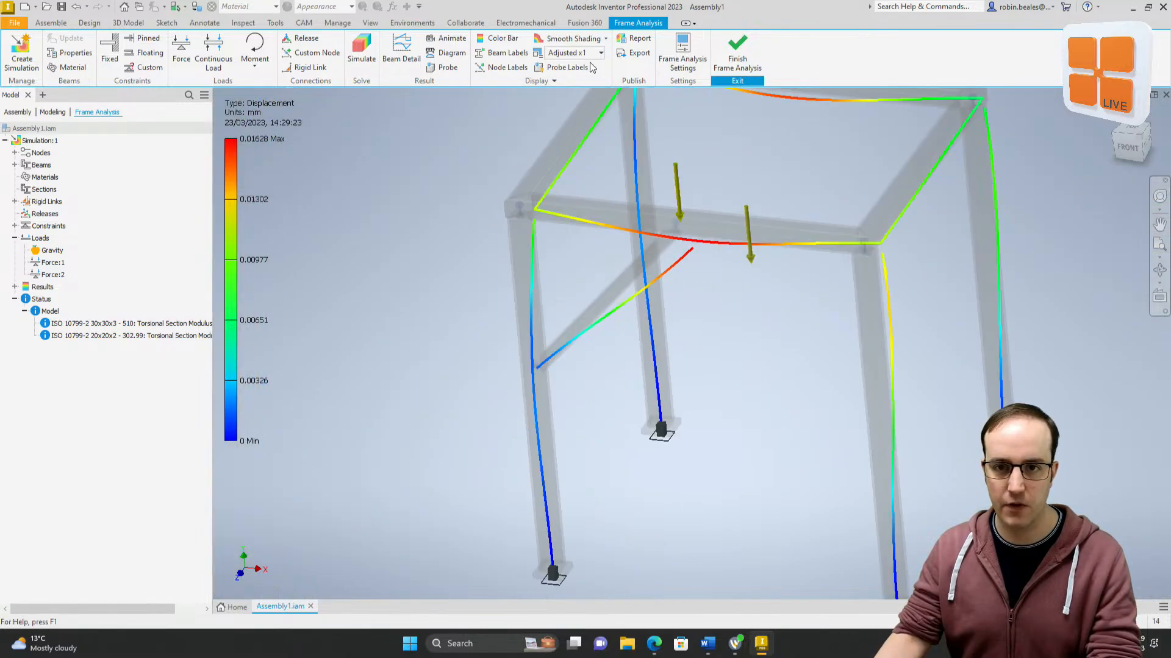
Step: Set the displacement display scale to Adjusted x5 and view the exaggerated deformation of the frame
left_click(573, 52)
left_click(573, 130)
middle_click_drag(683, 216, 644, 252, "shift")
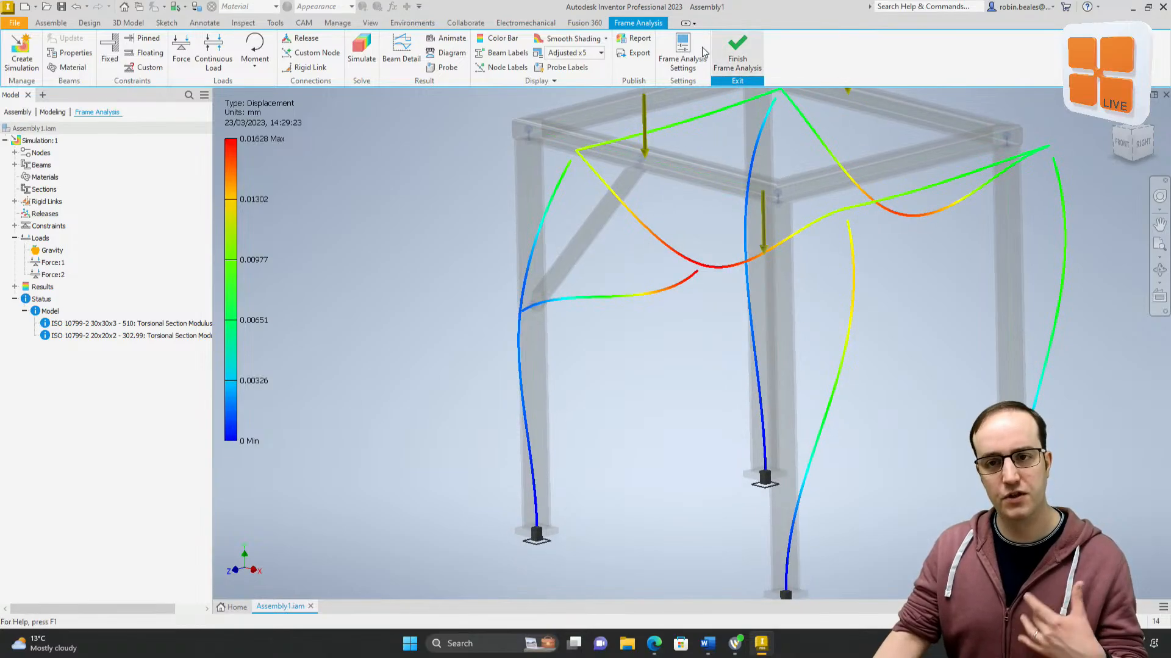
Step: Play the displacement results animation at Normal speed with the original shape shown, and close it
left_click(433, 41)
left_click(520, 289)
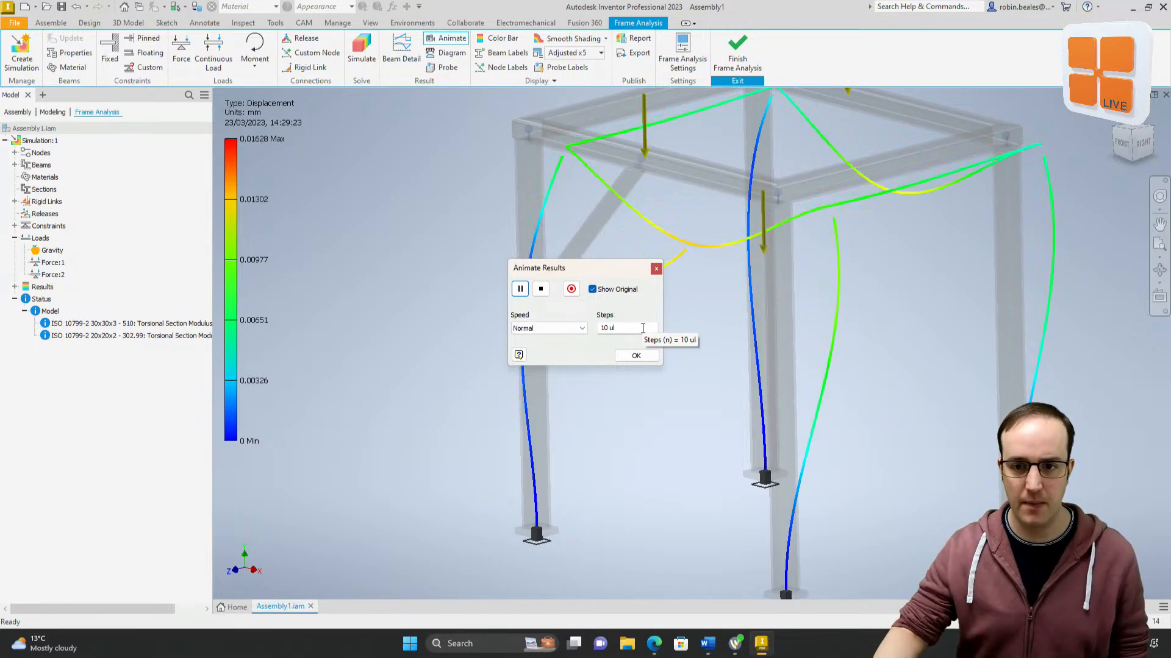
left_click(655, 269)
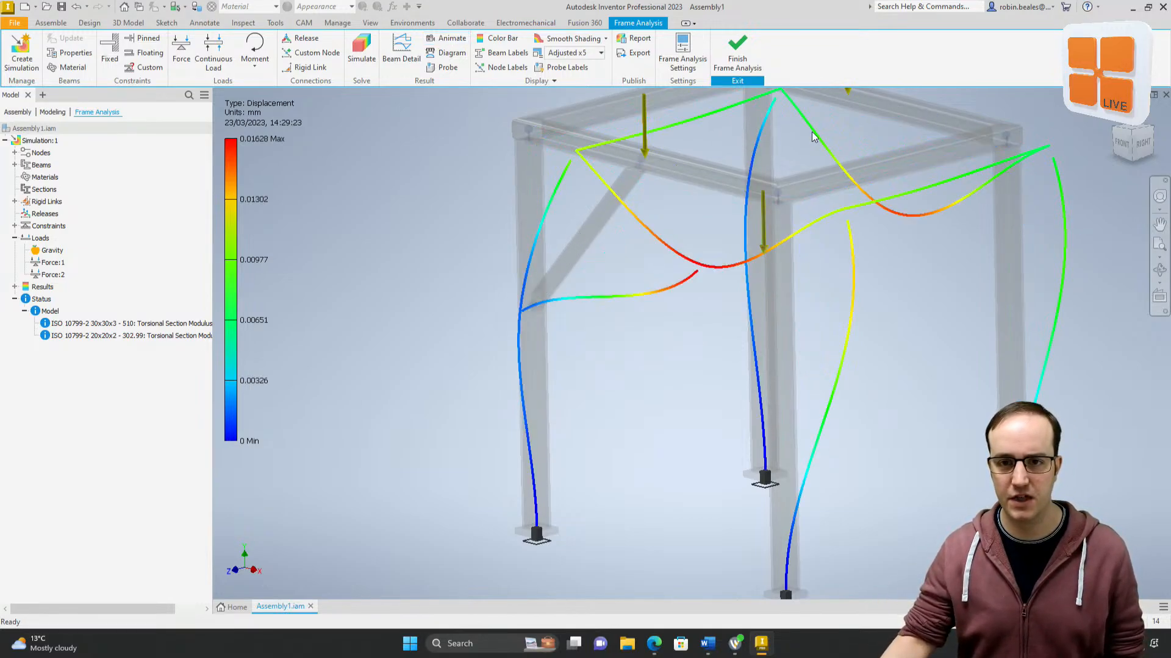
Step: Finish the frame analysis and bring up the frame design tools with the whole frame in view
left_click(737, 52)
scroll(662, 209, "down", 5)
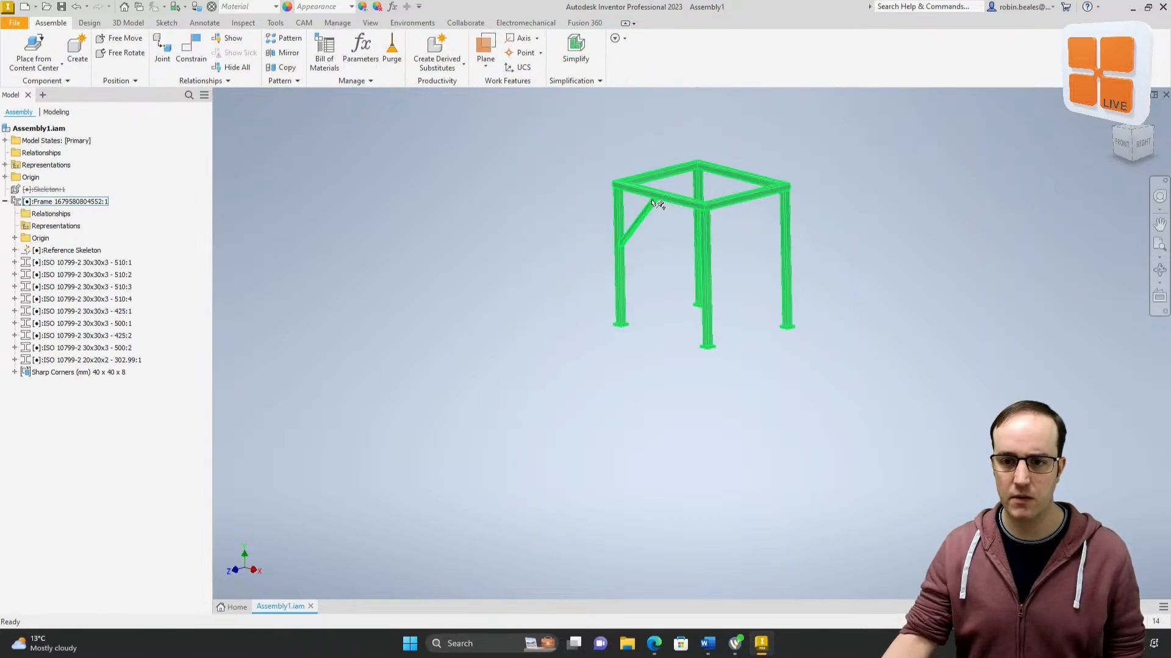
scroll(661, 209, "up", 3)
middle_click_drag(716, 234, 557, 272)
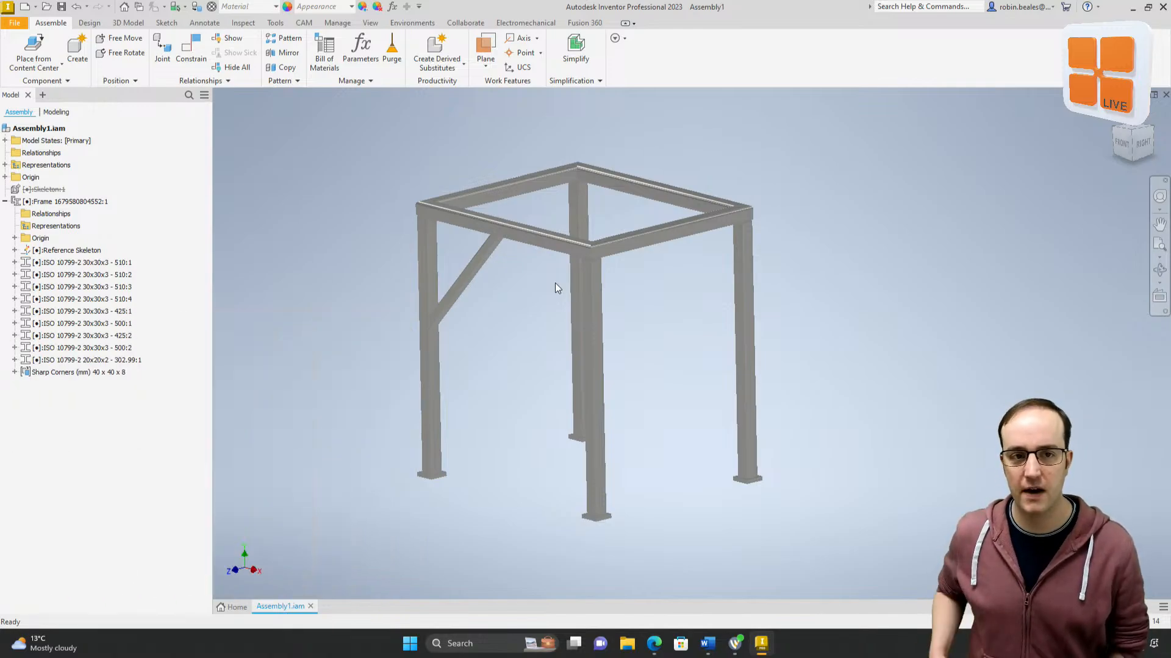
left_click(89, 22)
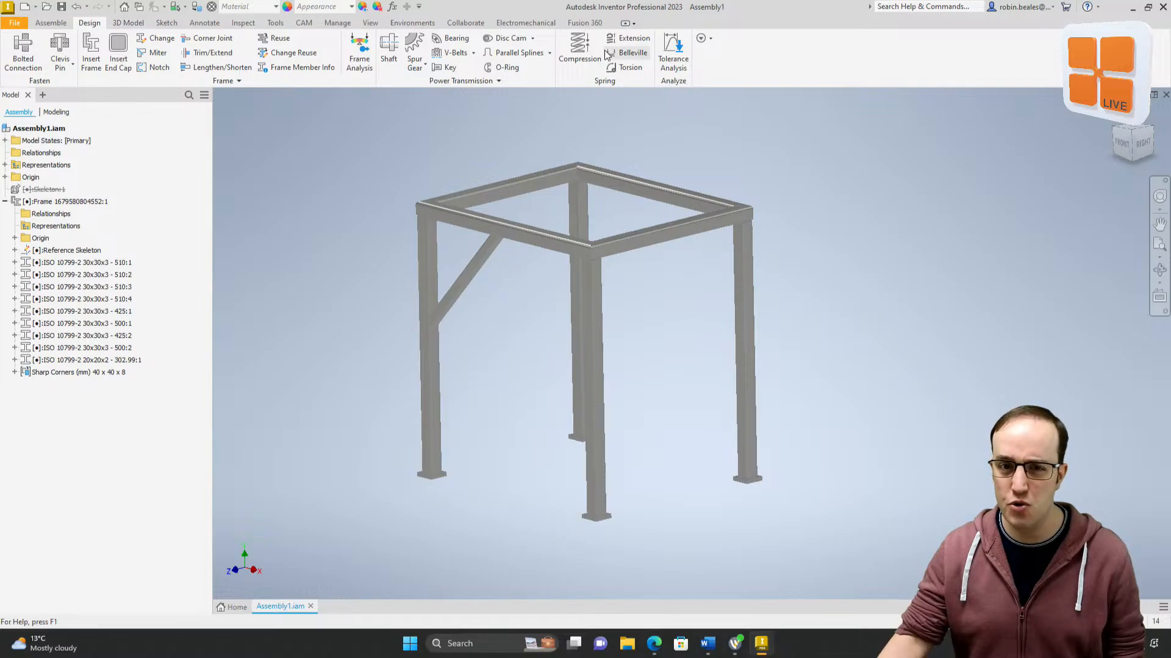